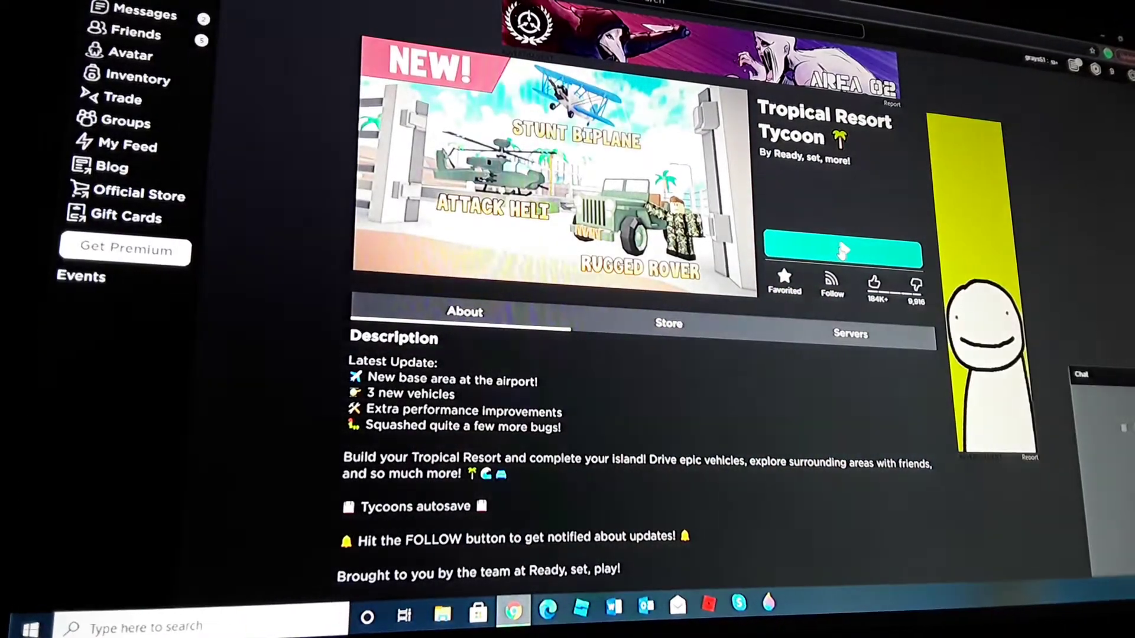
Step: Start Tropical Resort Tycoon with the Play button on its Roblox game page
{"action": "left_click", "coordinate": [846, 250]}
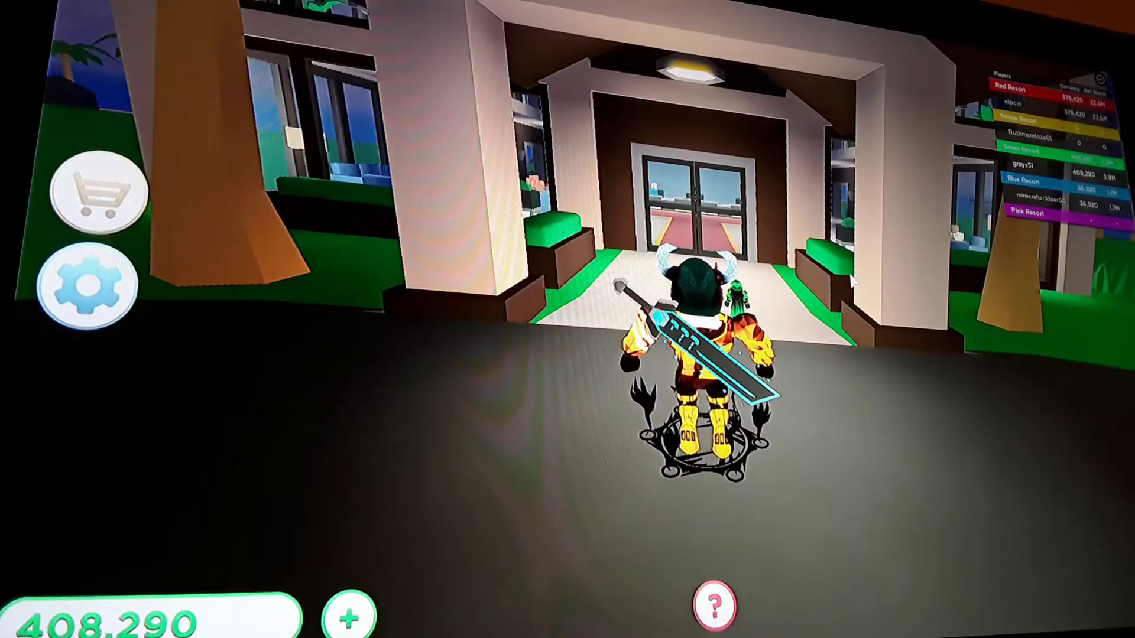
Step: Walk into the lobby and collect the villa's earnings on the green pad
{"action": "key", "text": "w"}
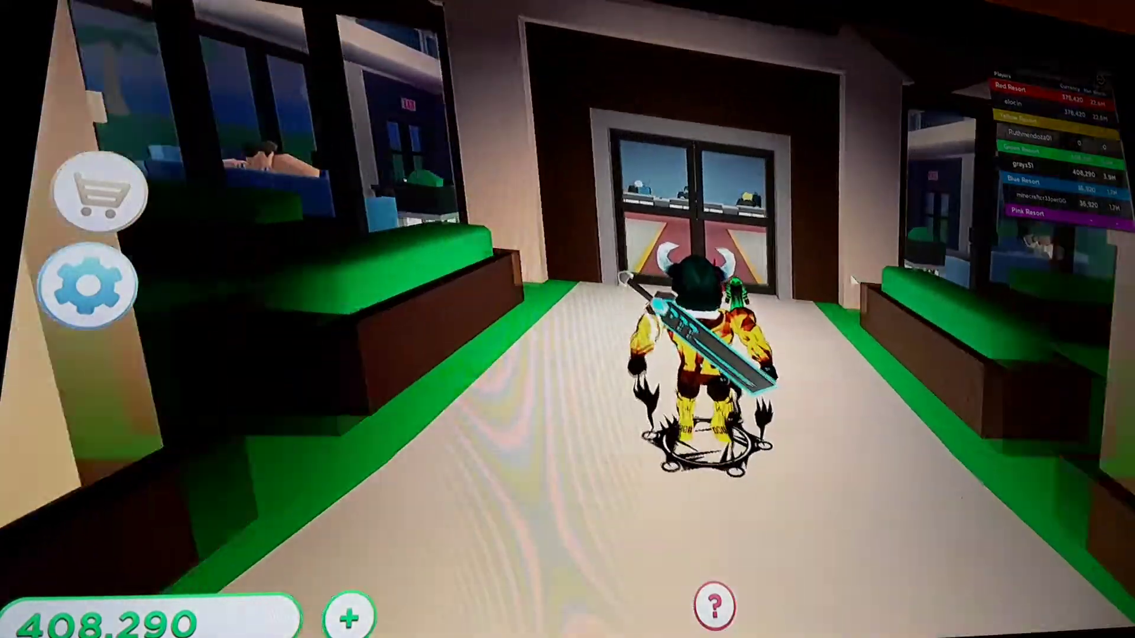
{"action": "key", "text": "a"}
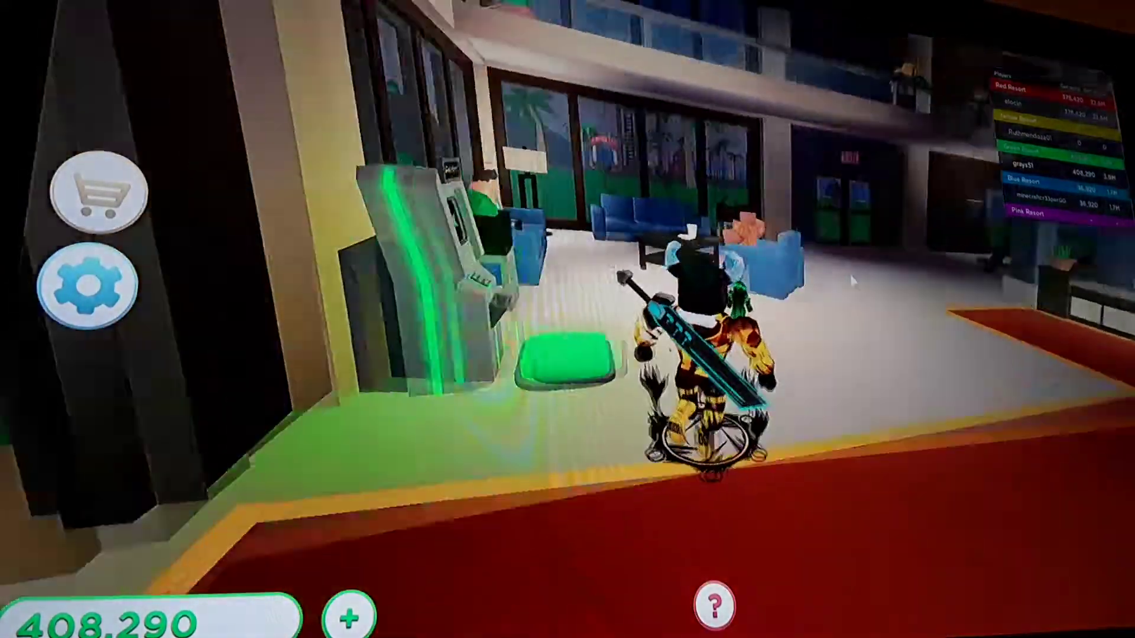
{"action": "key", "text": "w"}
Step: Walk out to the courtyard fountain and step on the Golf Cart spawn pad
{"action": "key", "text": "a"}
{"action": "key", "text": "w"}
{"action": "key", "text": "w"}
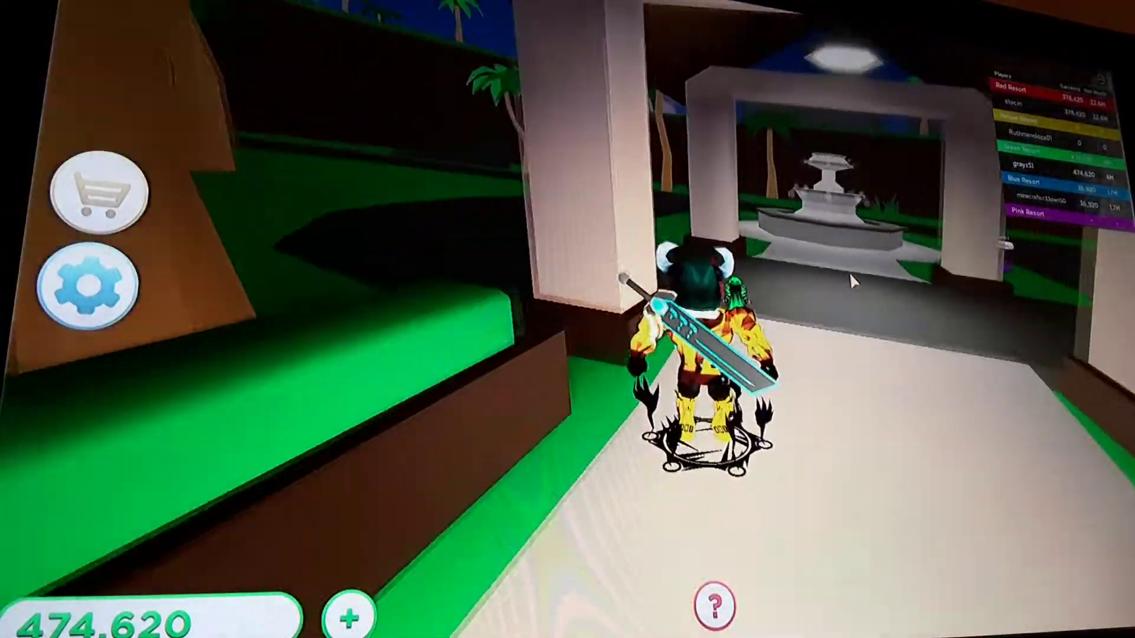
{"action": "key", "text": "w"}
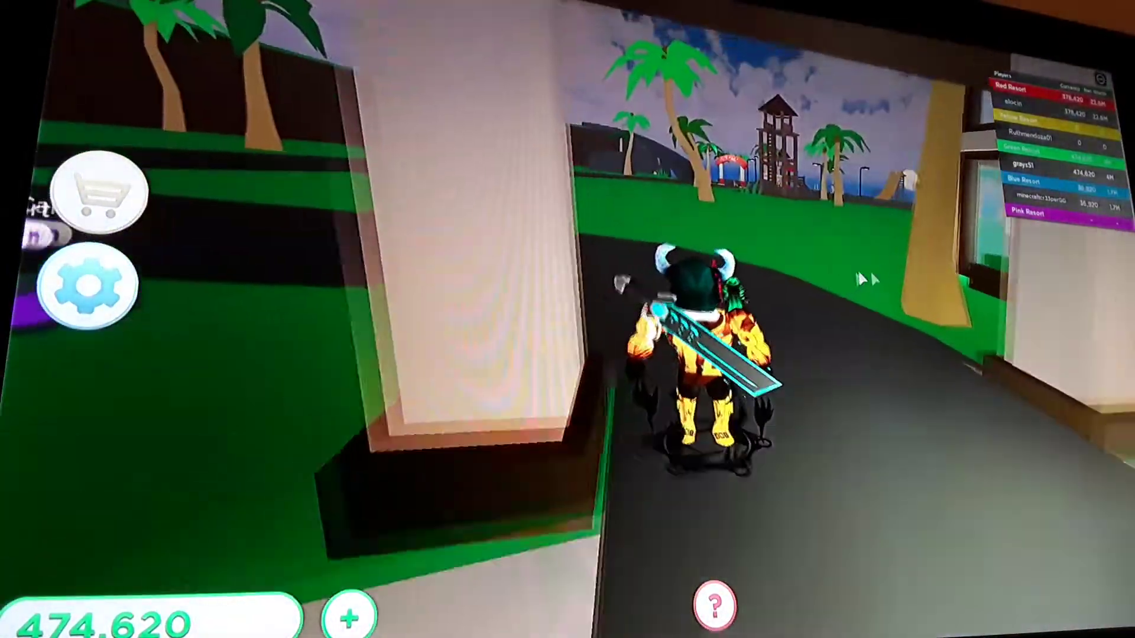
{"action": "key", "text": "a"}
{"action": "key", "text": "a"}
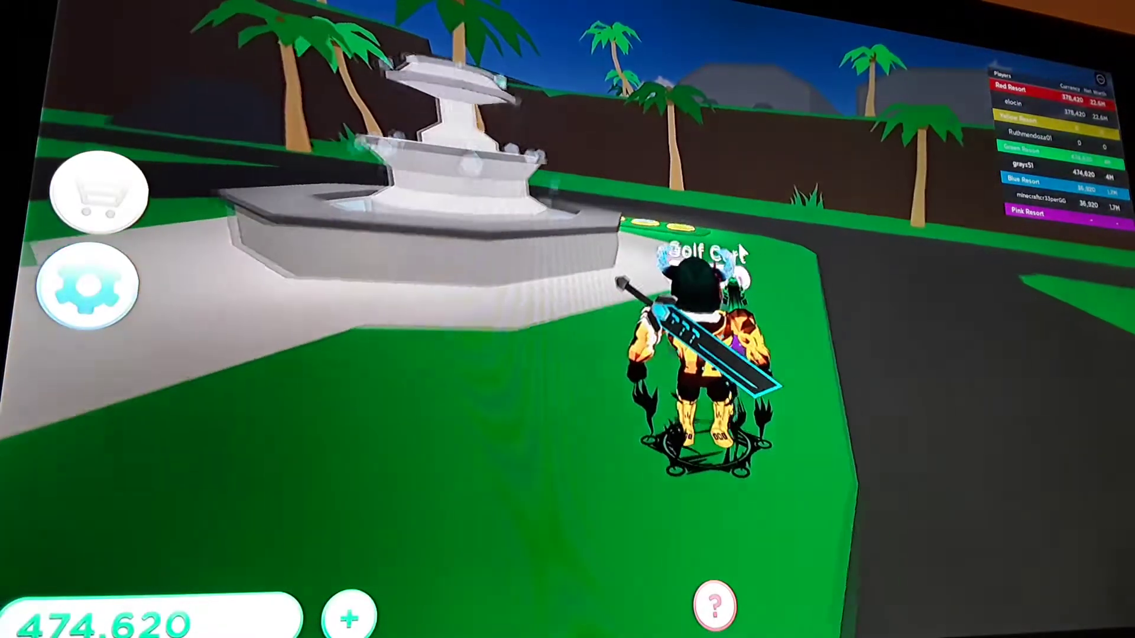
{"action": "key", "text": "w"}
Step: Walk up to the spawned golf cart and sit in its seat
{"action": "key", "text": "d"}
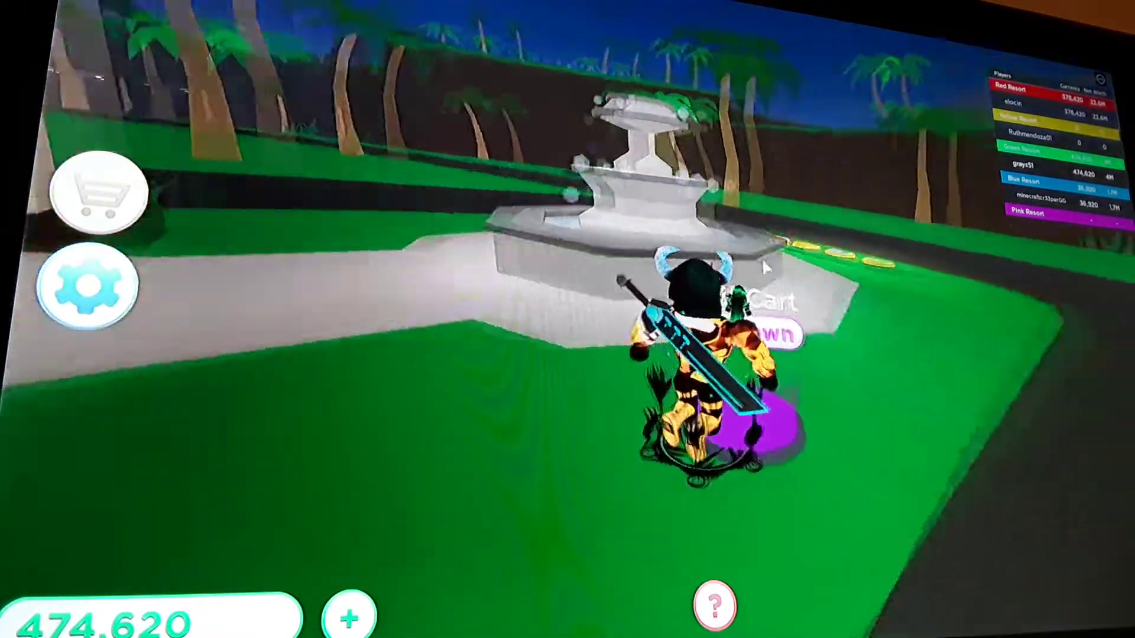
{"action": "key", "text": "d"}
{"action": "key", "text": "w"}
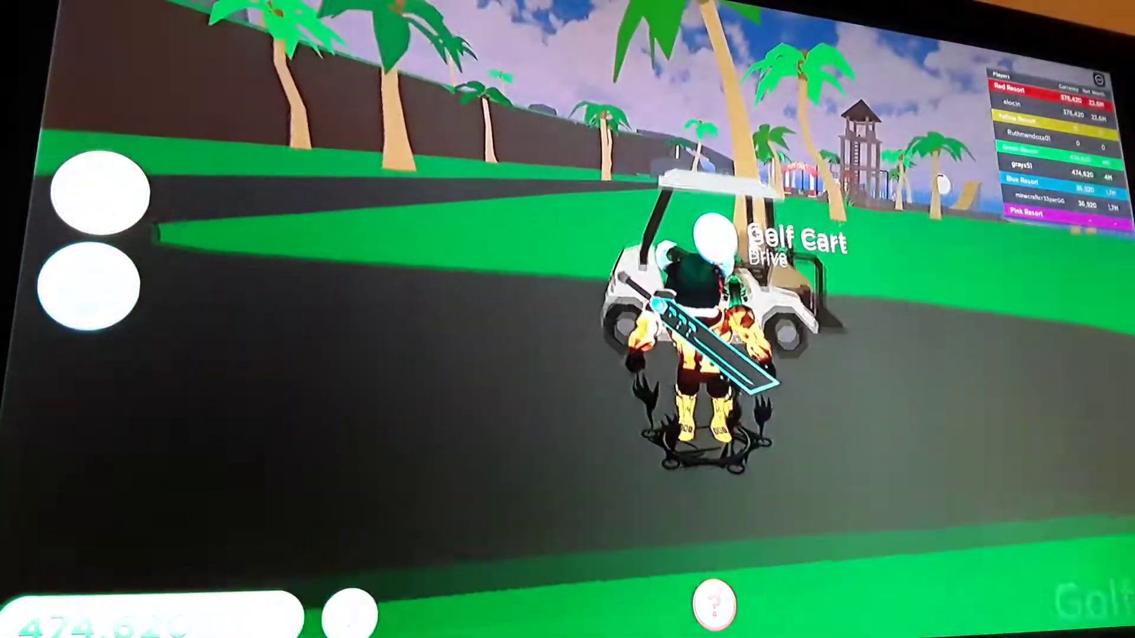
{"action": "key", "text": "e"}
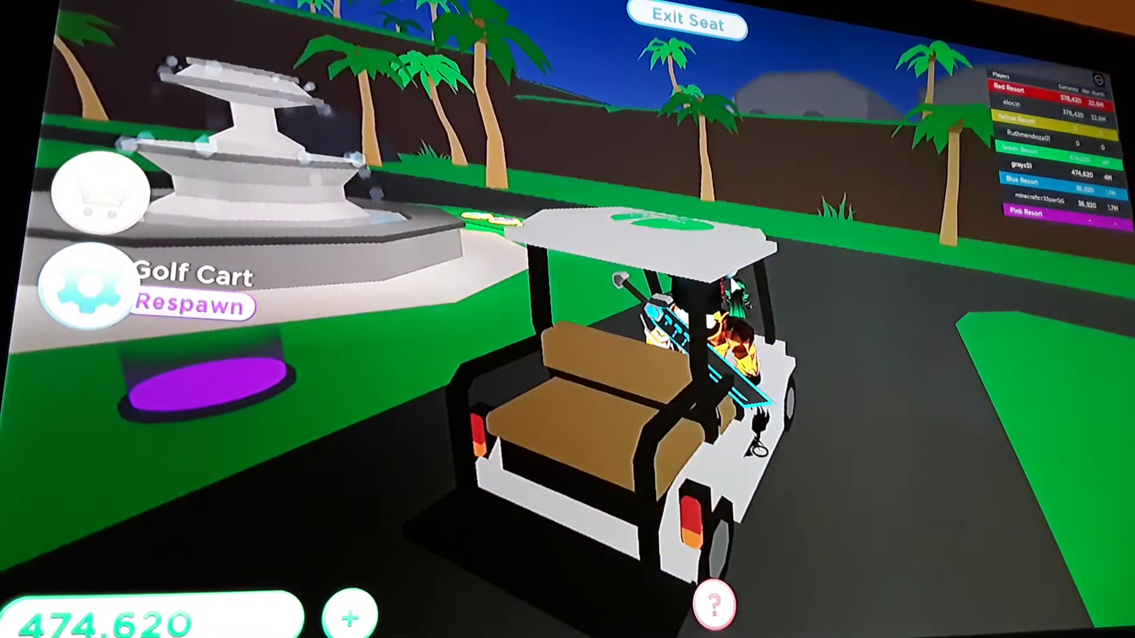
Step: Drive the golf cart along the curving road past the parking lot toward the blue resort
{"action": "key", "text": "w"}
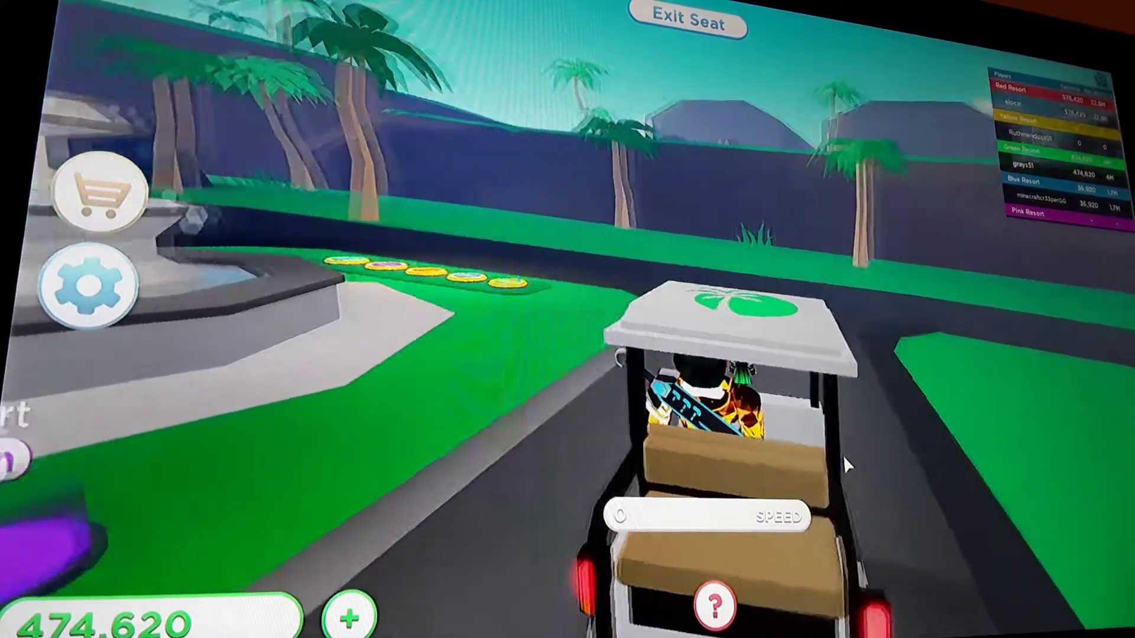
{"action": "key", "text": "d"}
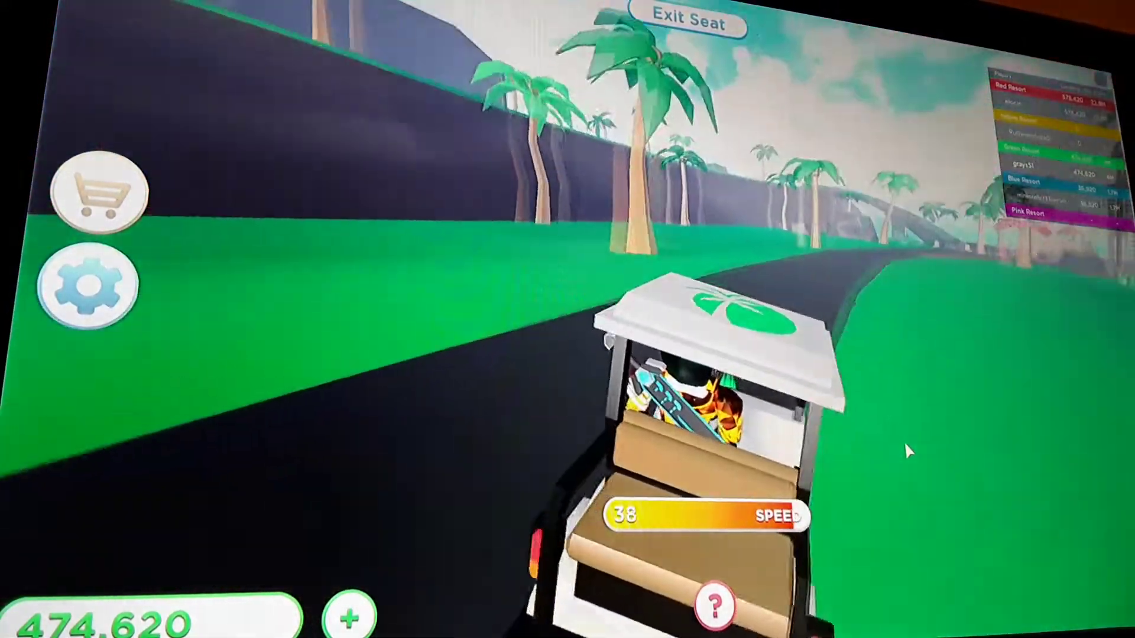
{"action": "key", "text": "d"}
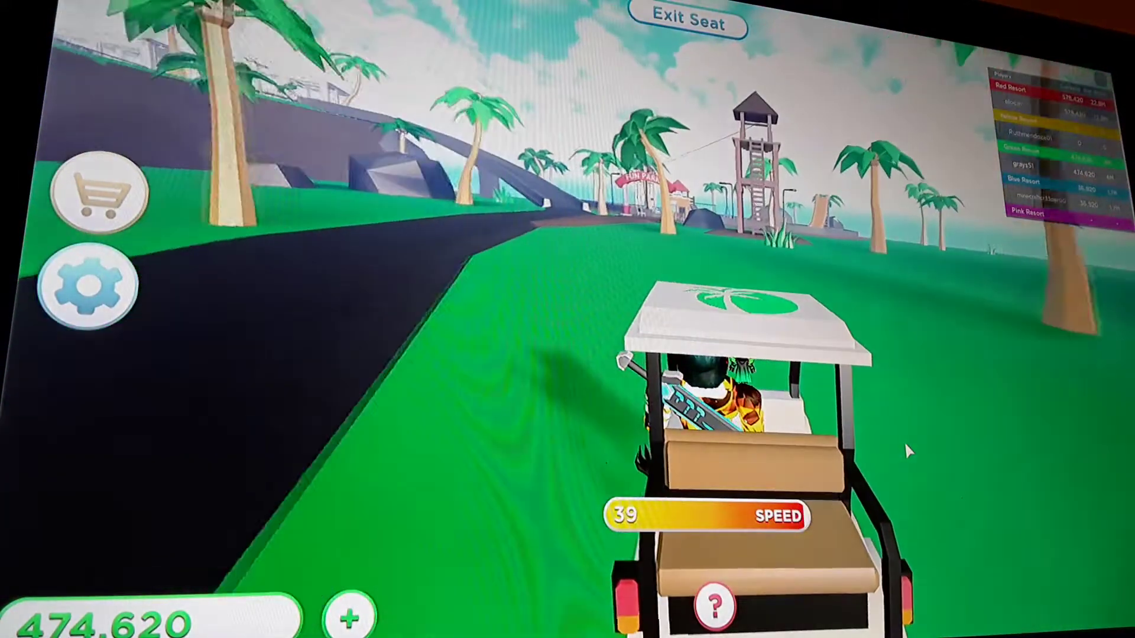
{"action": "key", "text": "a"}
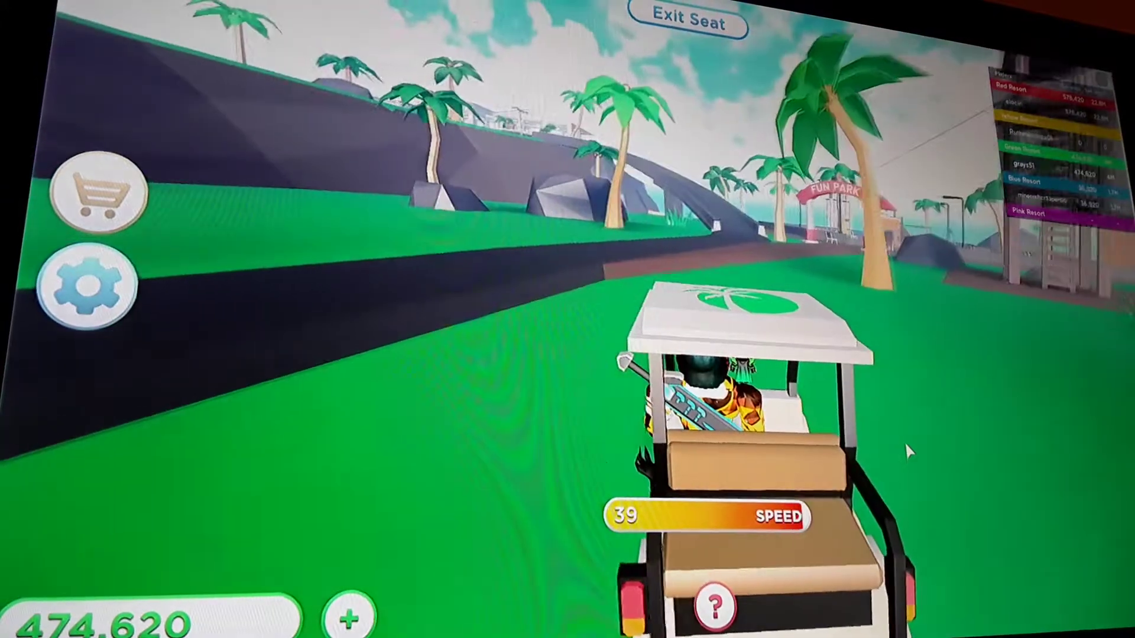
{"action": "key", "text": "a"}
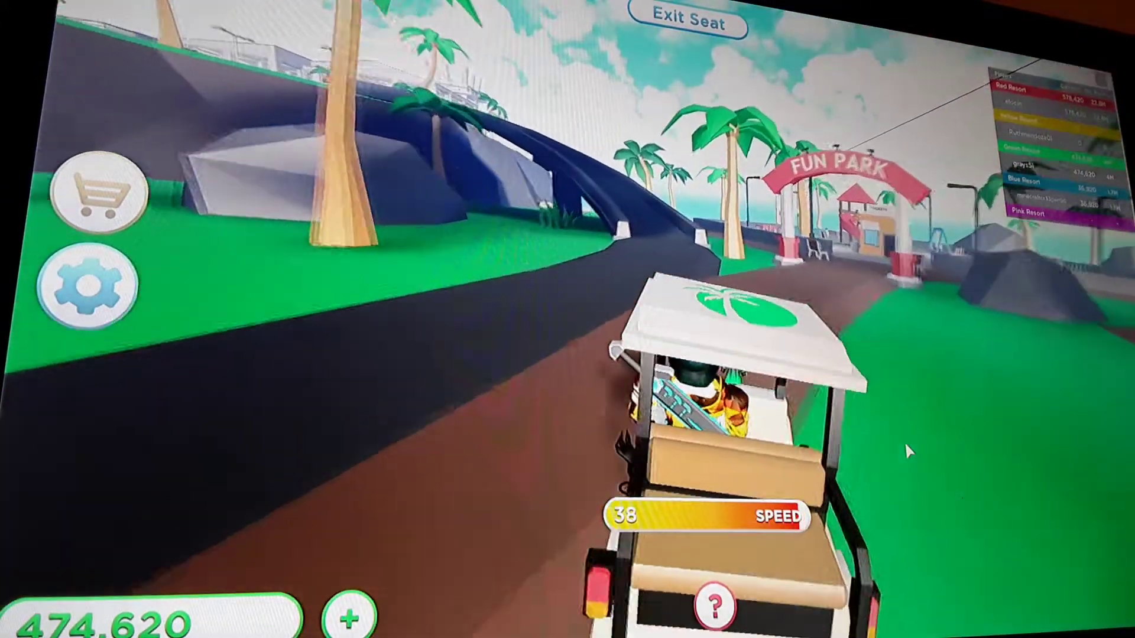
{"action": "key", "text": "a"}
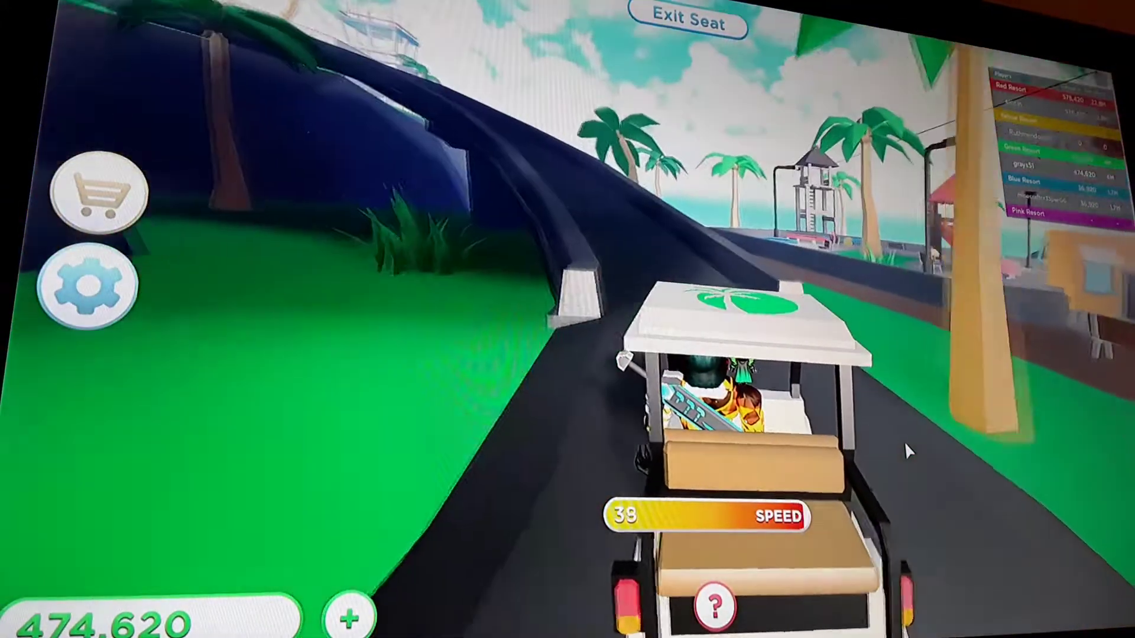
{"action": "key", "text": "a"}
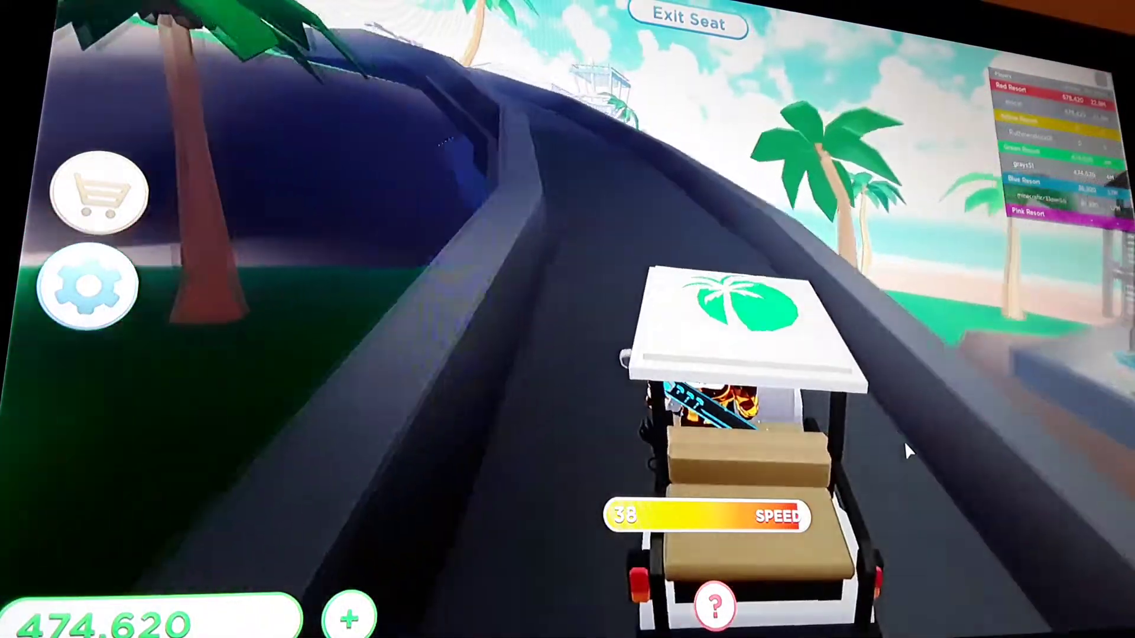
{"action": "key", "text": "a"}
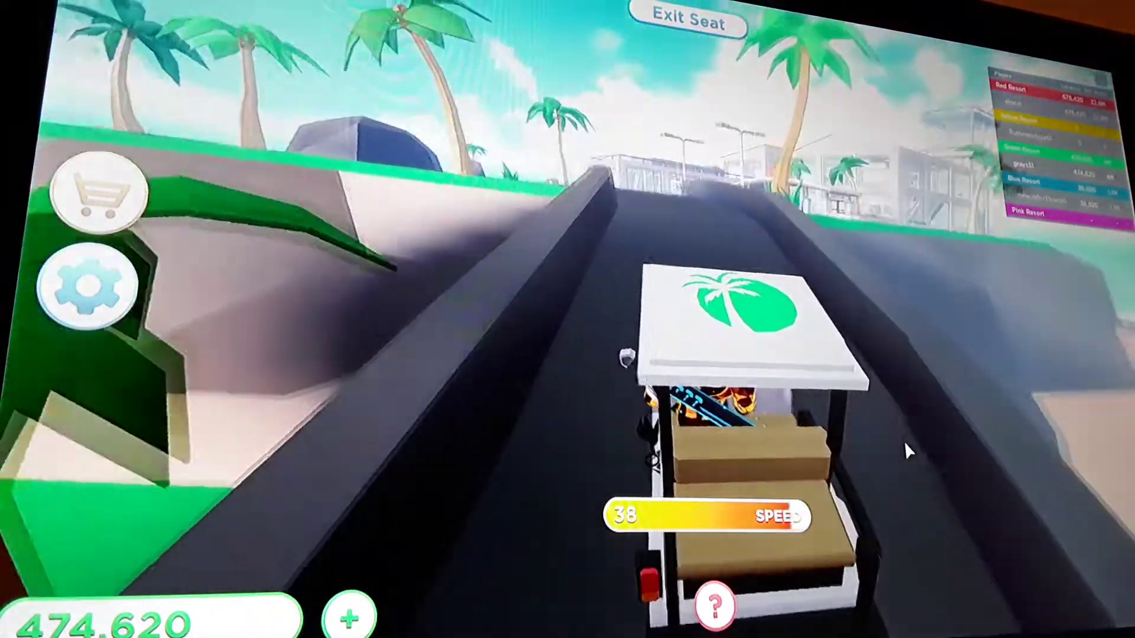
{"action": "key", "text": "a"}
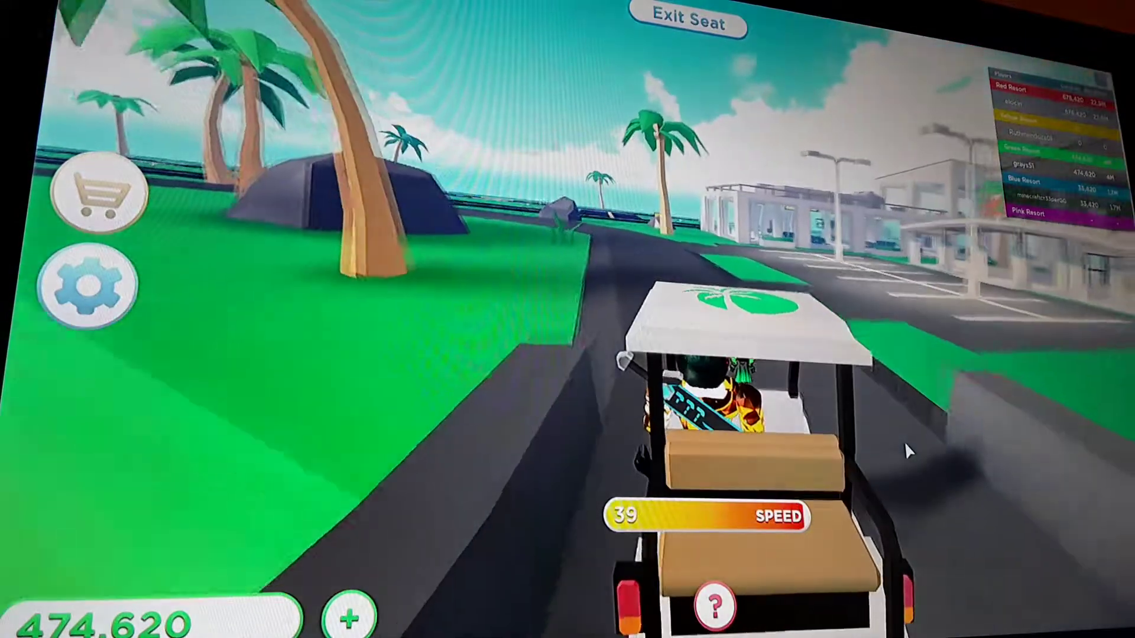
{"action": "key", "text": "a"}
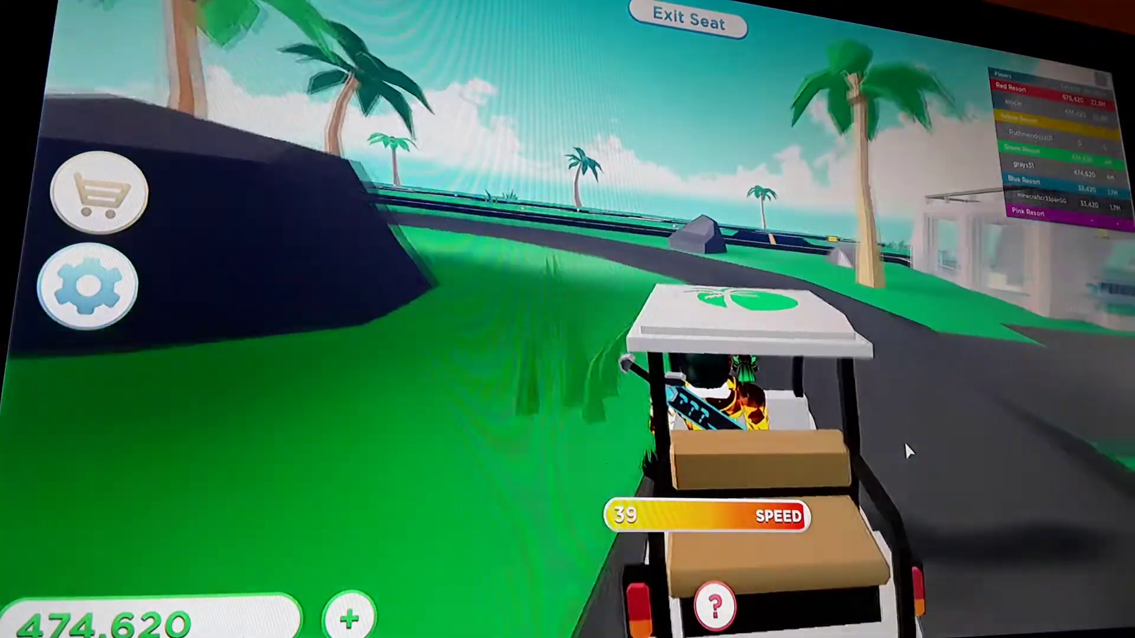
{"action": "key", "text": "a"}
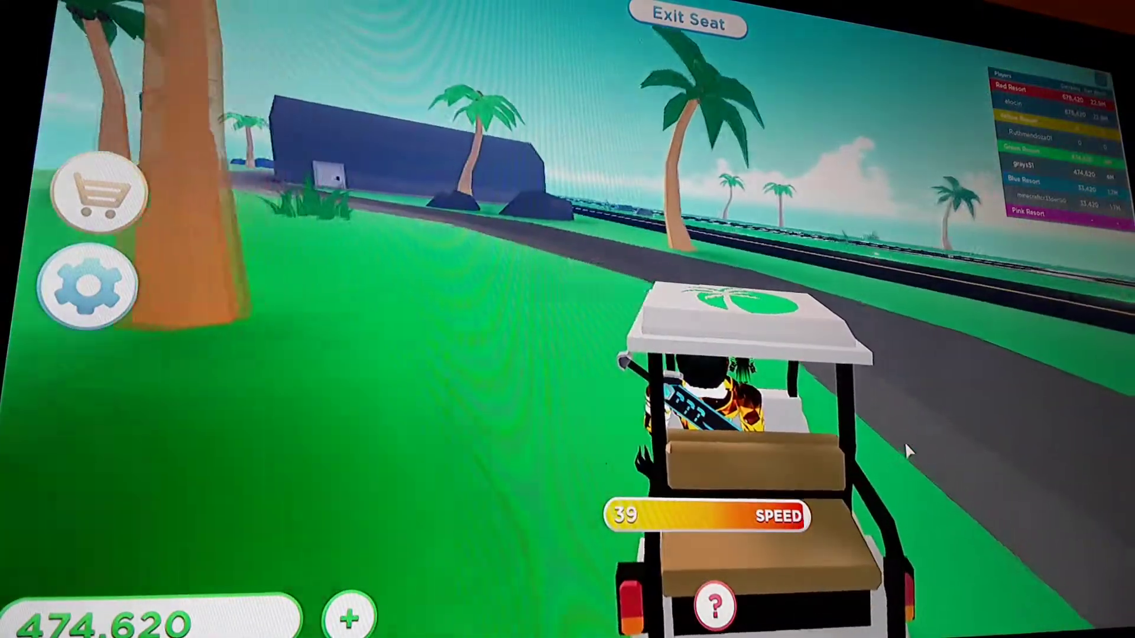
{"action": "key", "text": "a"}
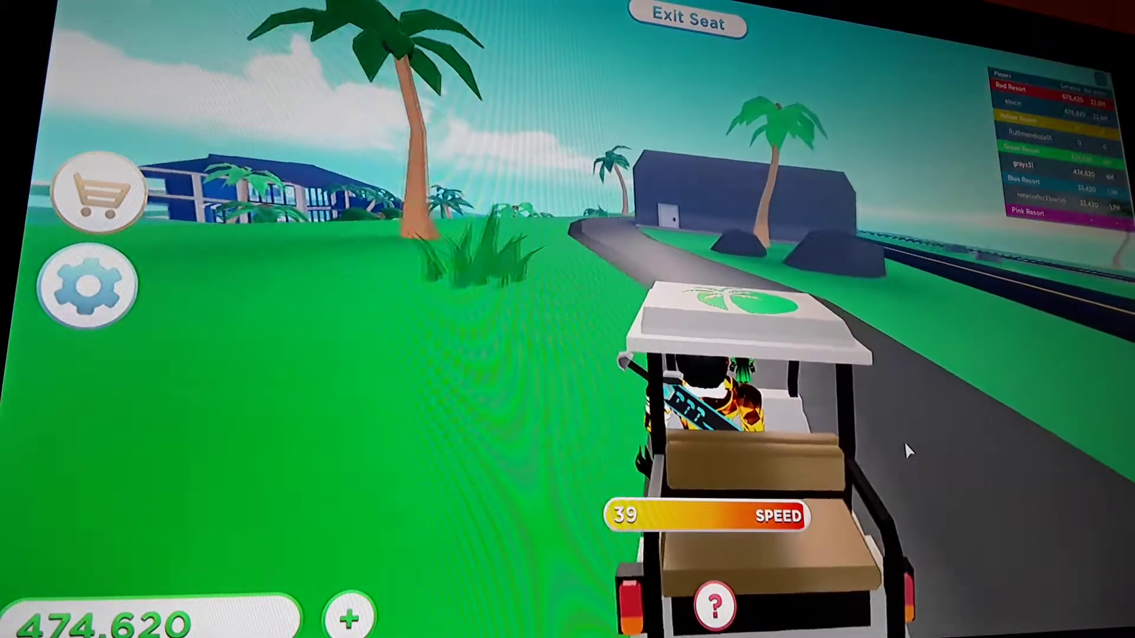
{"action": "key", "text": "a"}
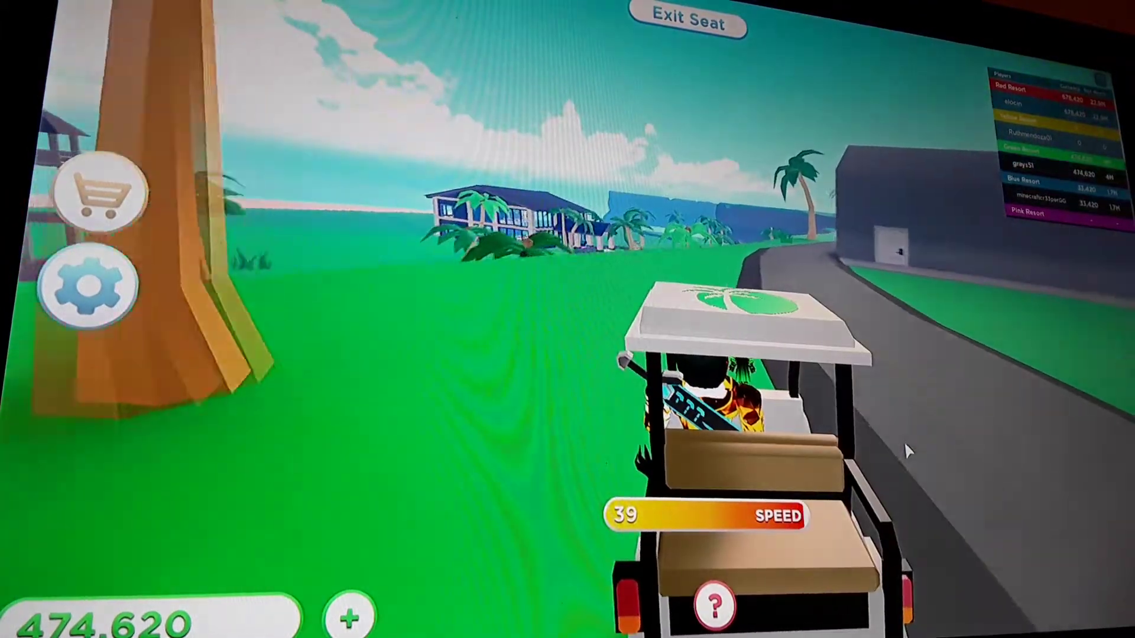
Step: Drive past the grey building and the roundabout, then stop on the grass by the villa
{"action": "key", "text": "d"}
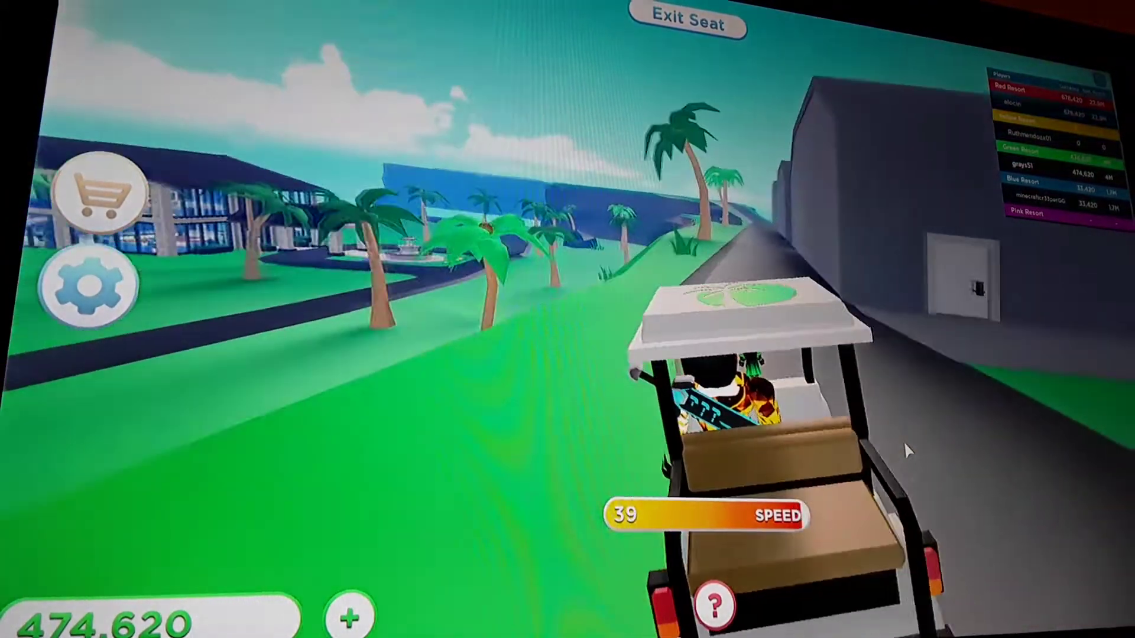
{"action": "key", "text": "w"}
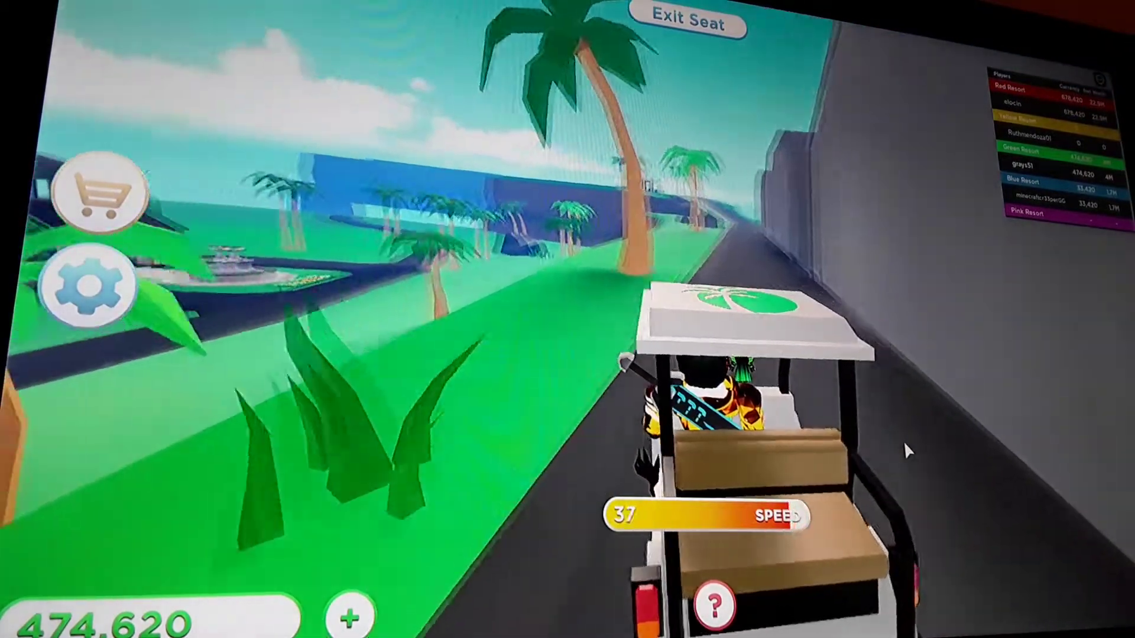
{"action": "key", "text": "w"}
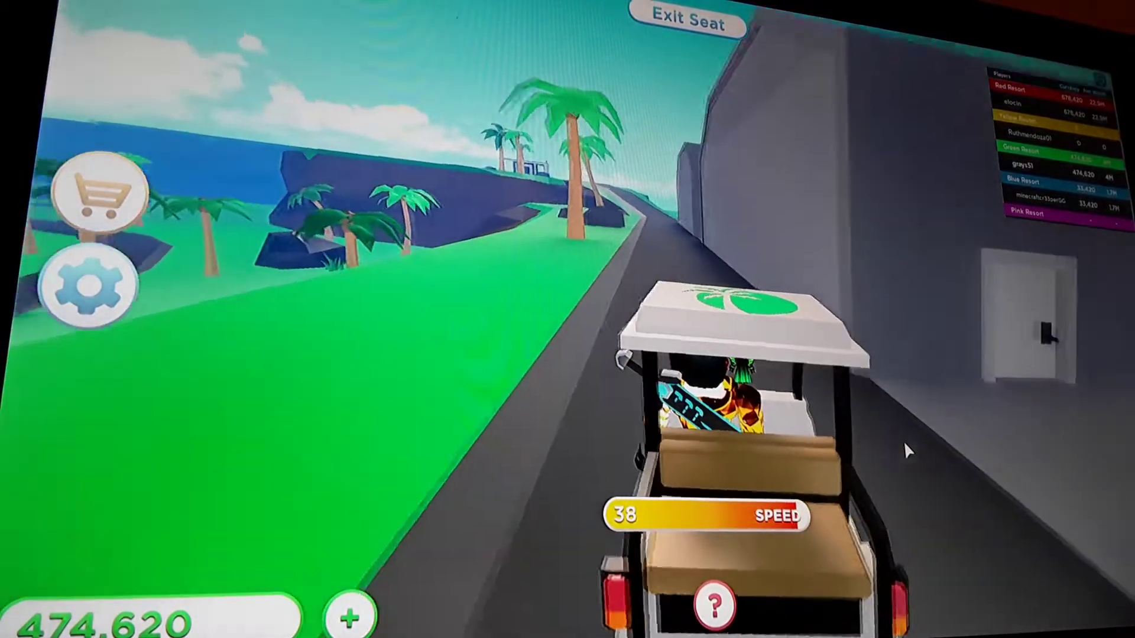
{"action": "key", "text": "w"}
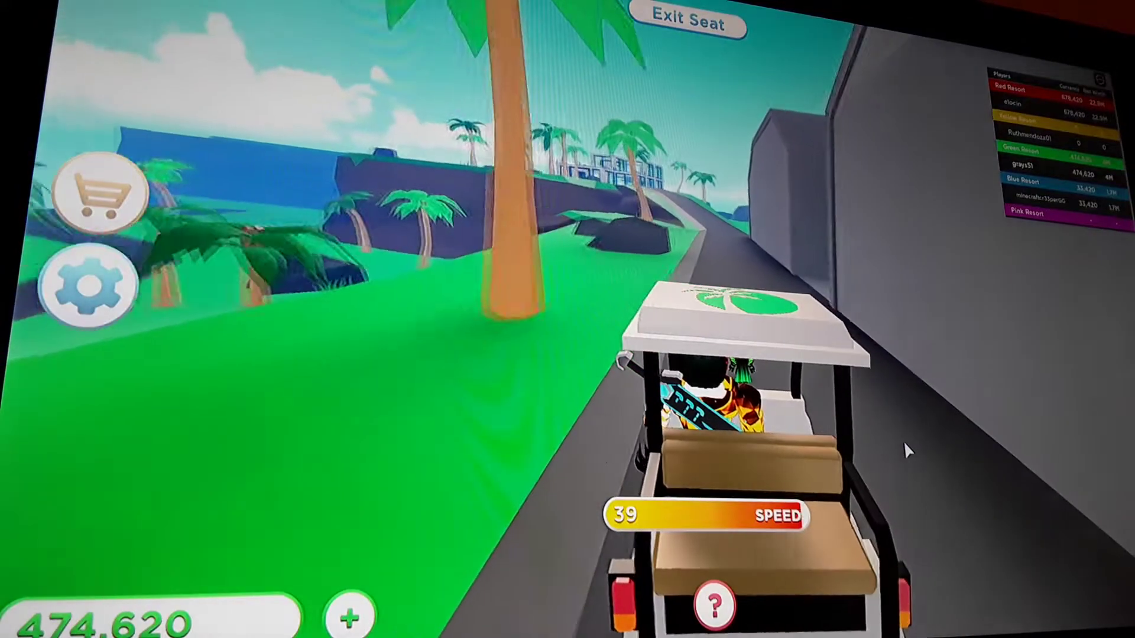
{"action": "key", "text": "w"}
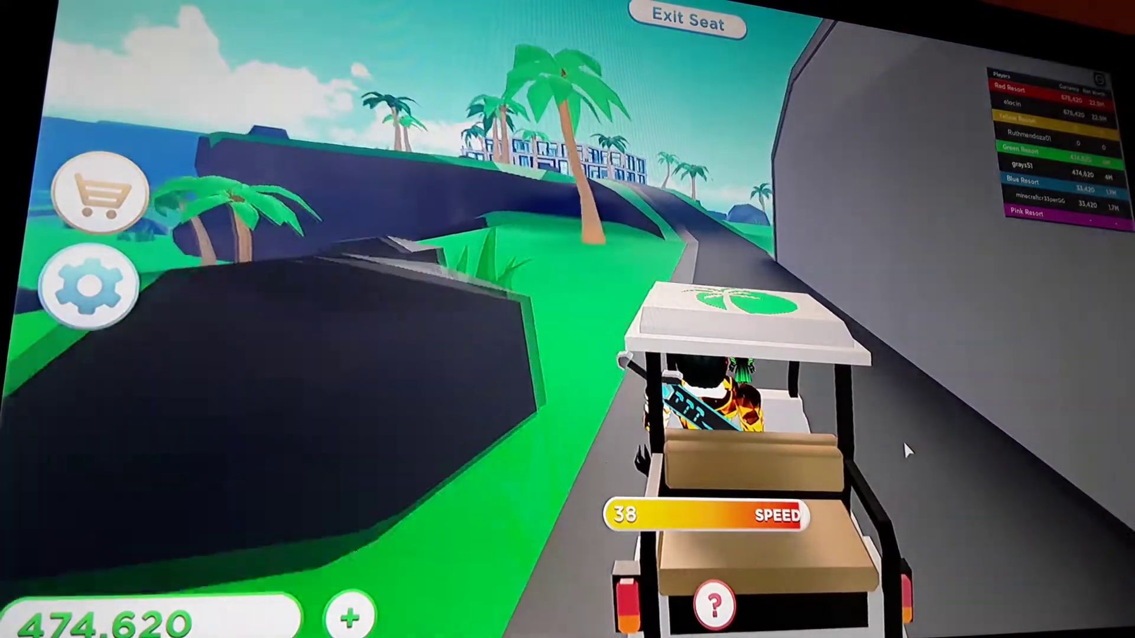
{"action": "key", "text": "w"}
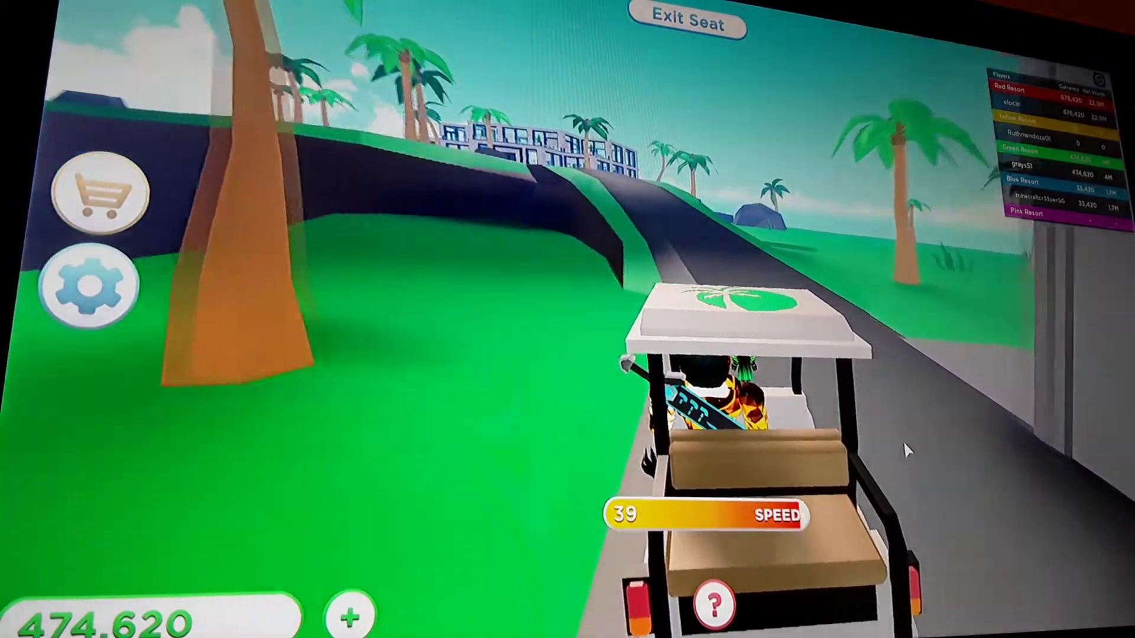
{"action": "key", "text": "w"}
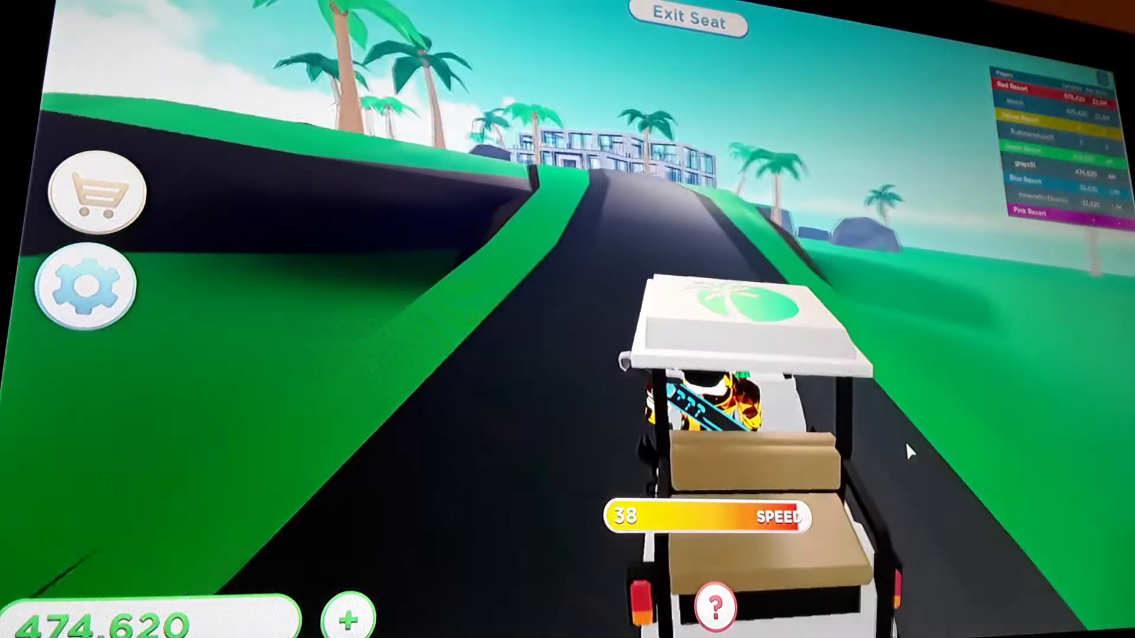
{"action": "key", "text": "w"}
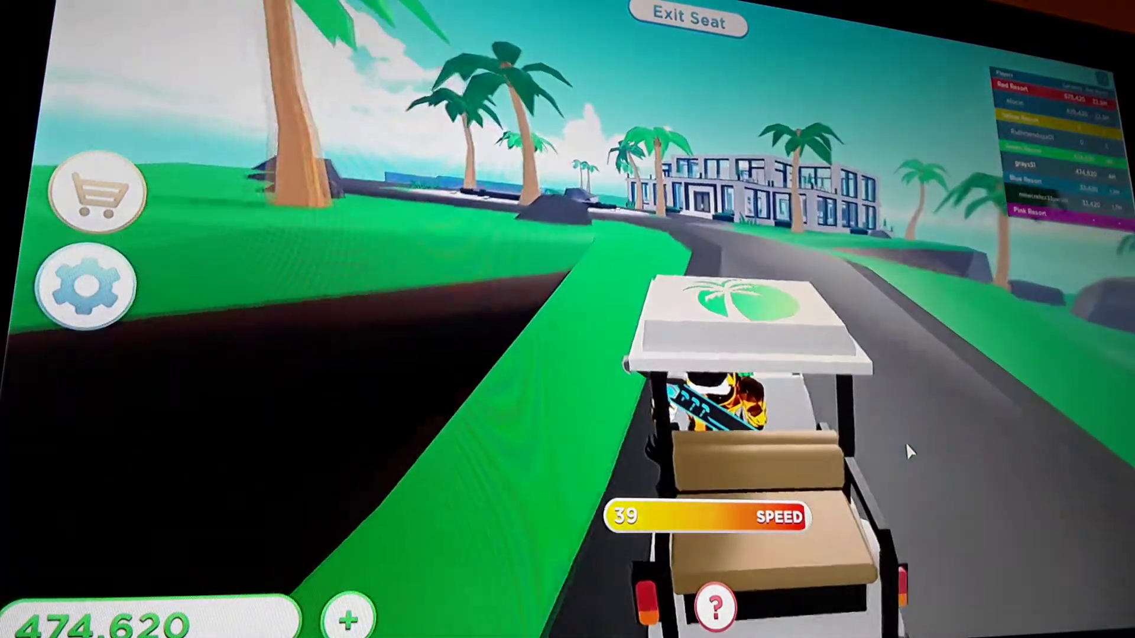
{"action": "key", "text": "w"}
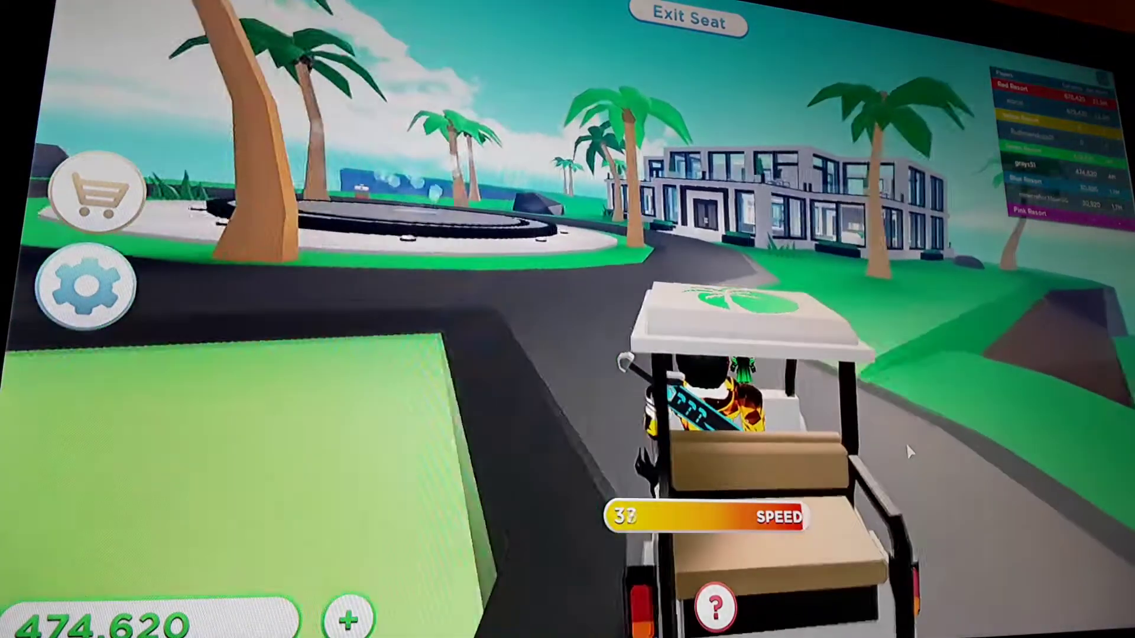
{"action": "key", "text": "w"}
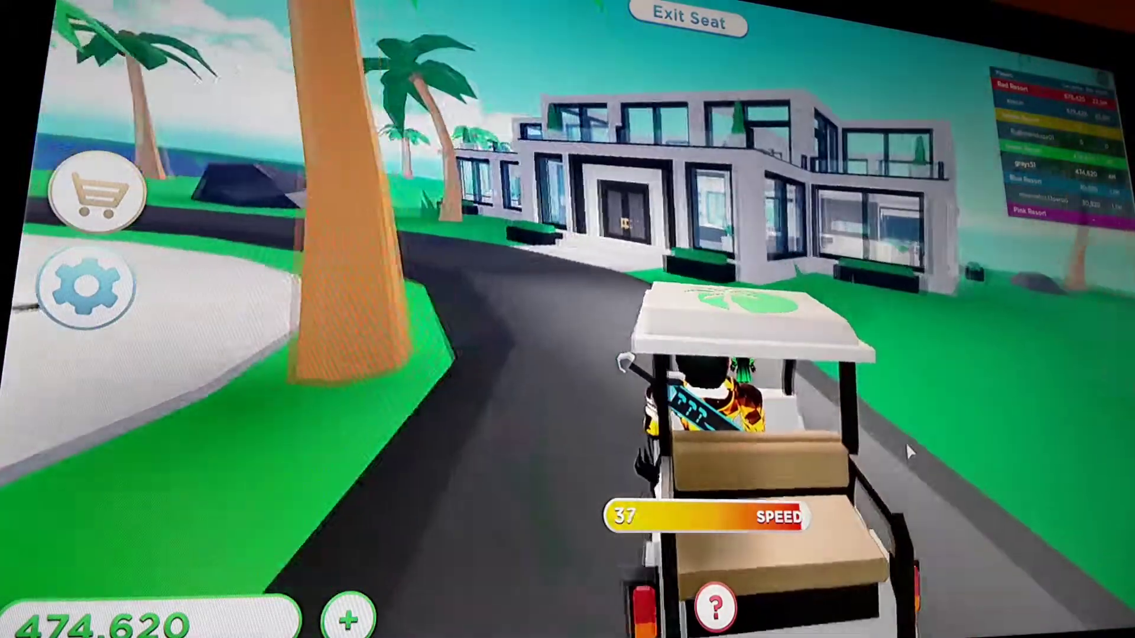
{"action": "key", "text": "a"}
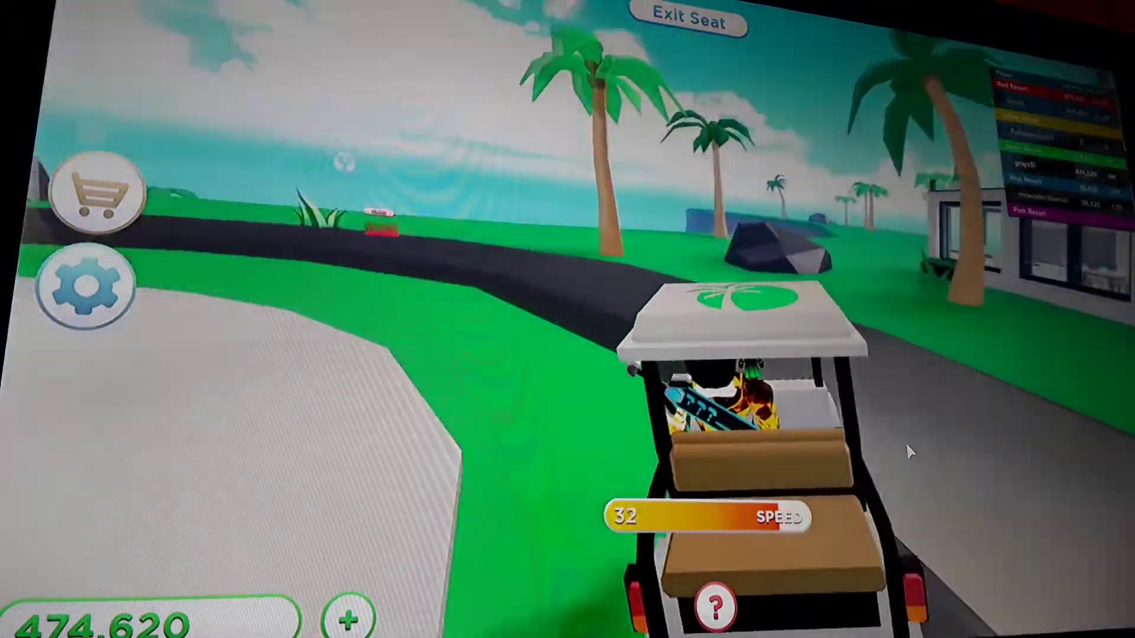
{"action": "key", "text": "a"}
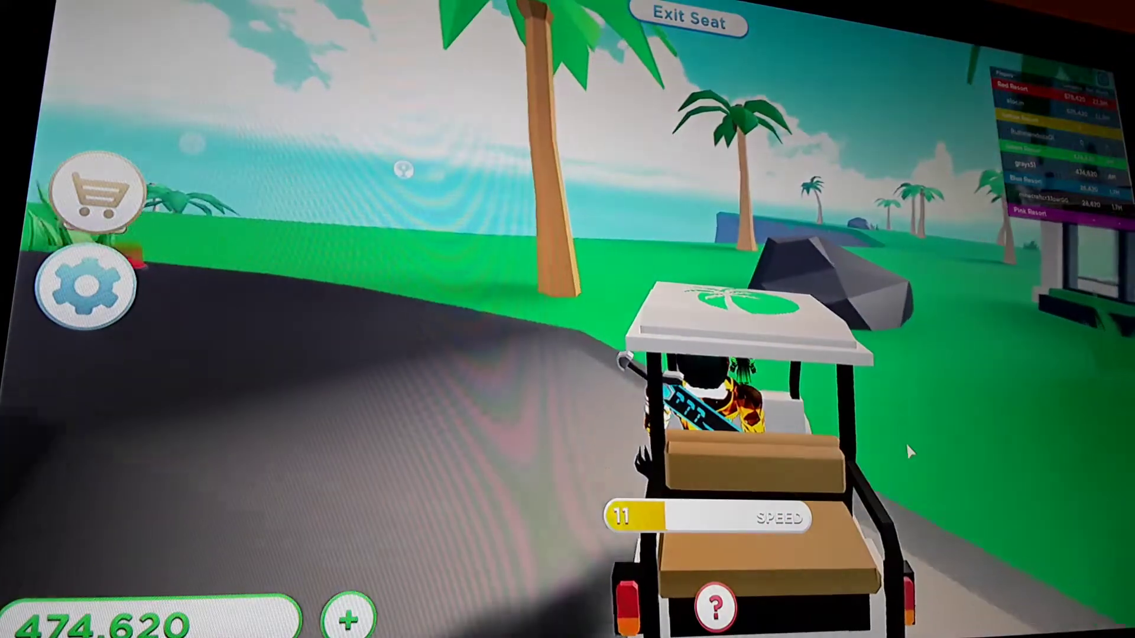
{"action": "key", "text": "w"}
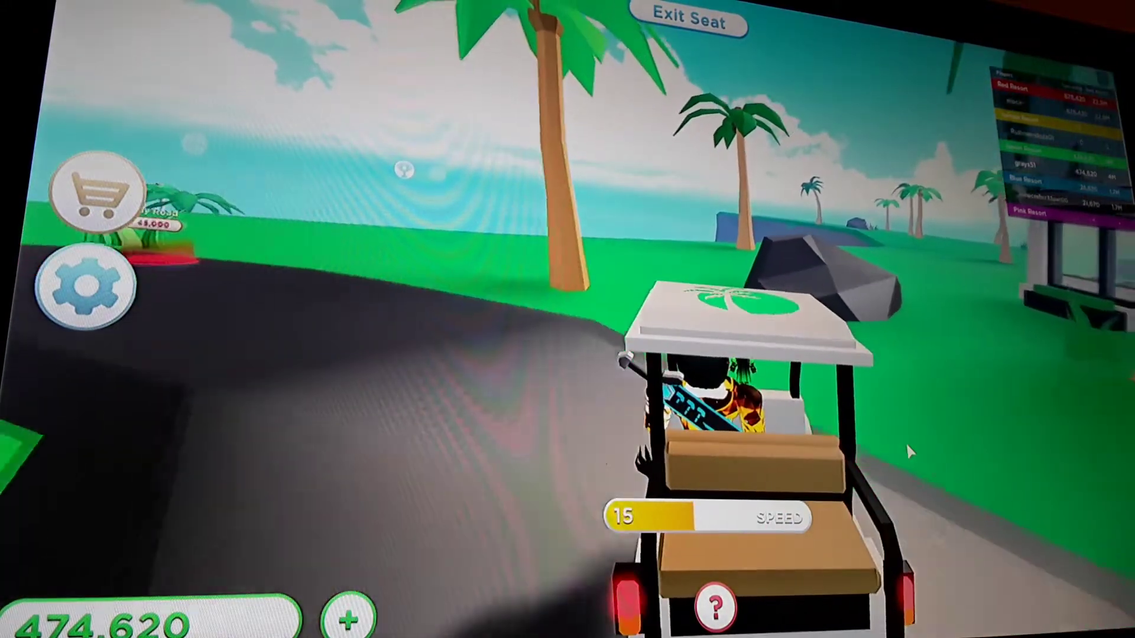
Step: Leave the golf cart, enter the villa and gather earnings at the collector
{"action": "key", "text": "space"}
{"action": "key", "text": "Right"}
{"action": "key", "text": "Right"}
{"action": "key", "text": "Right"}
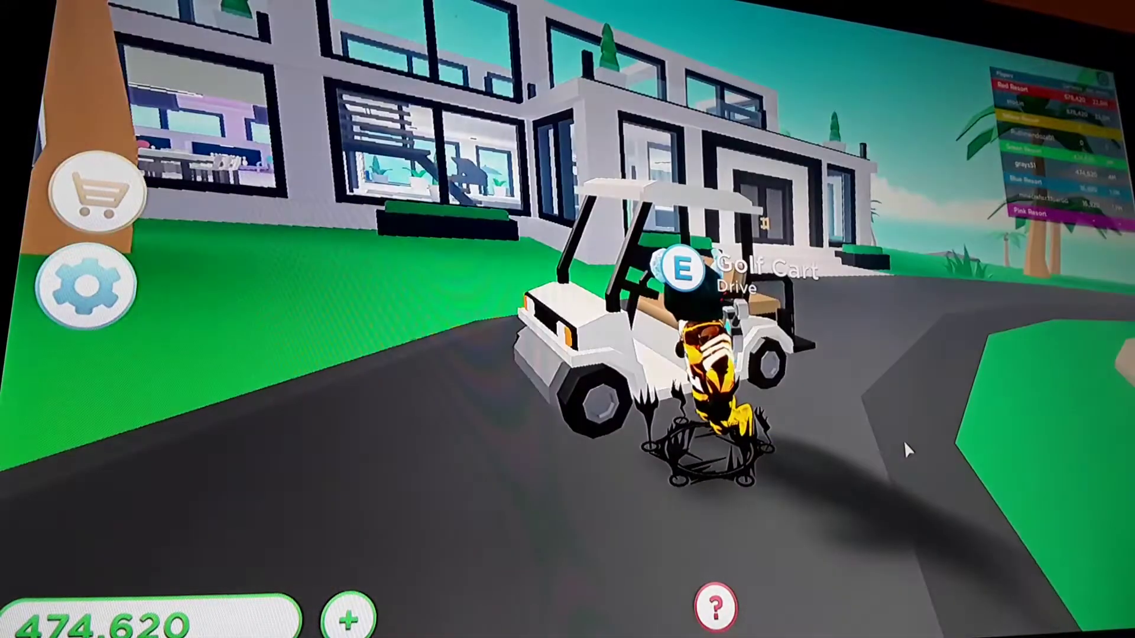
{"action": "key", "text": "w"}
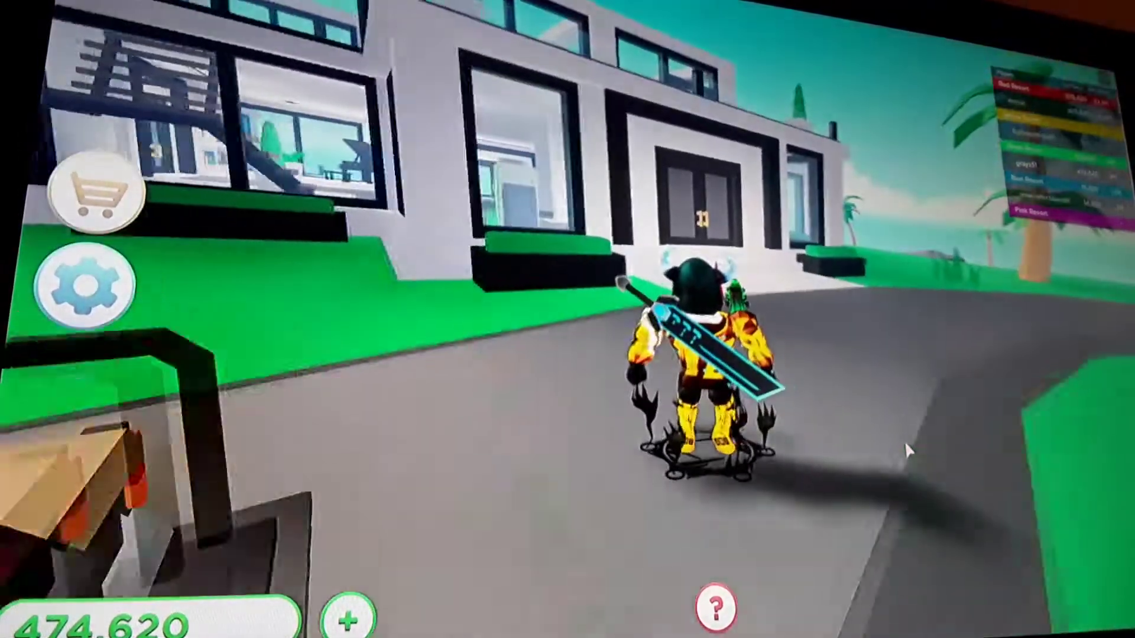
{"action": "key", "text": "w"}
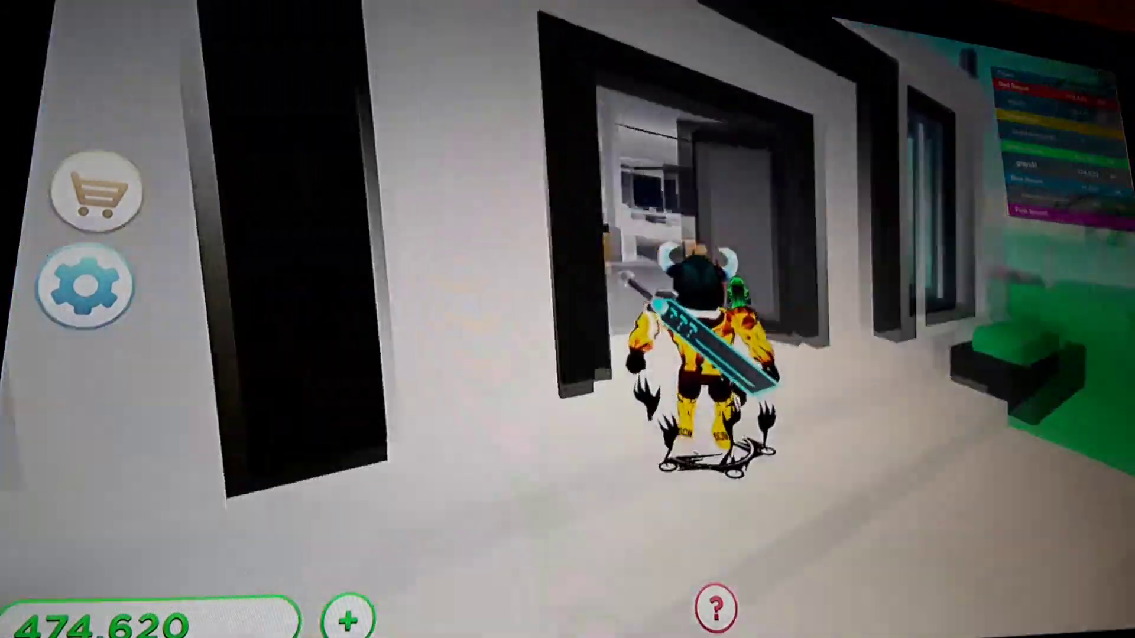
{"action": "key", "text": "a"}
{"action": "key", "text": "w"}
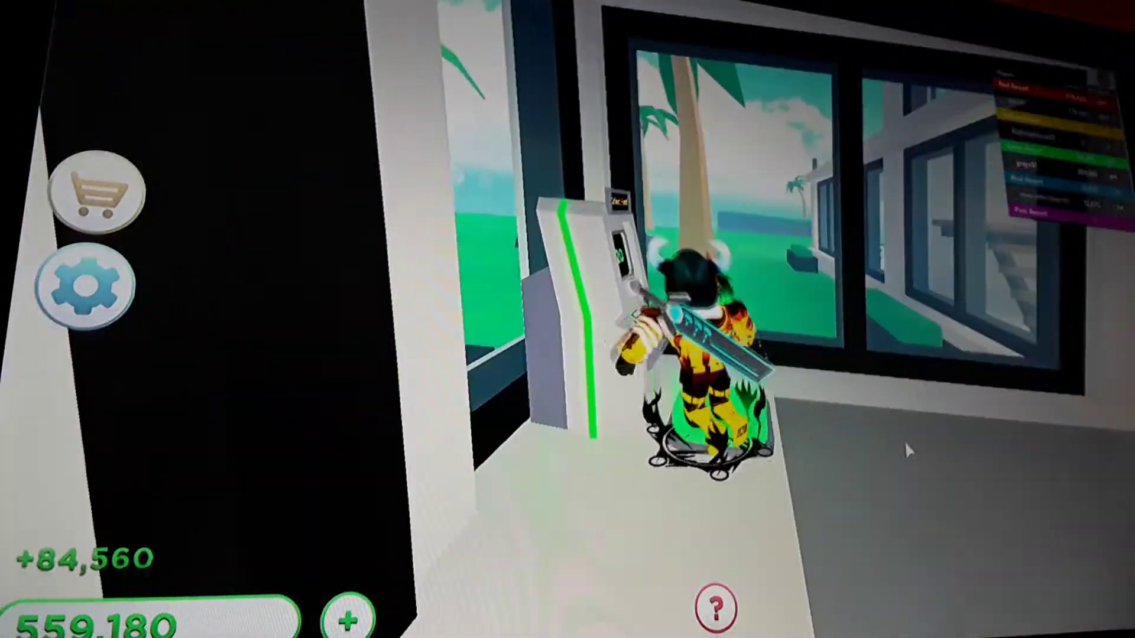
Step: Walk into the bowling room and buy two Golden Pins upgrades, leaving 214,180 cash
{"action": "key", "text": "d"}
{"action": "key", "text": "w"}
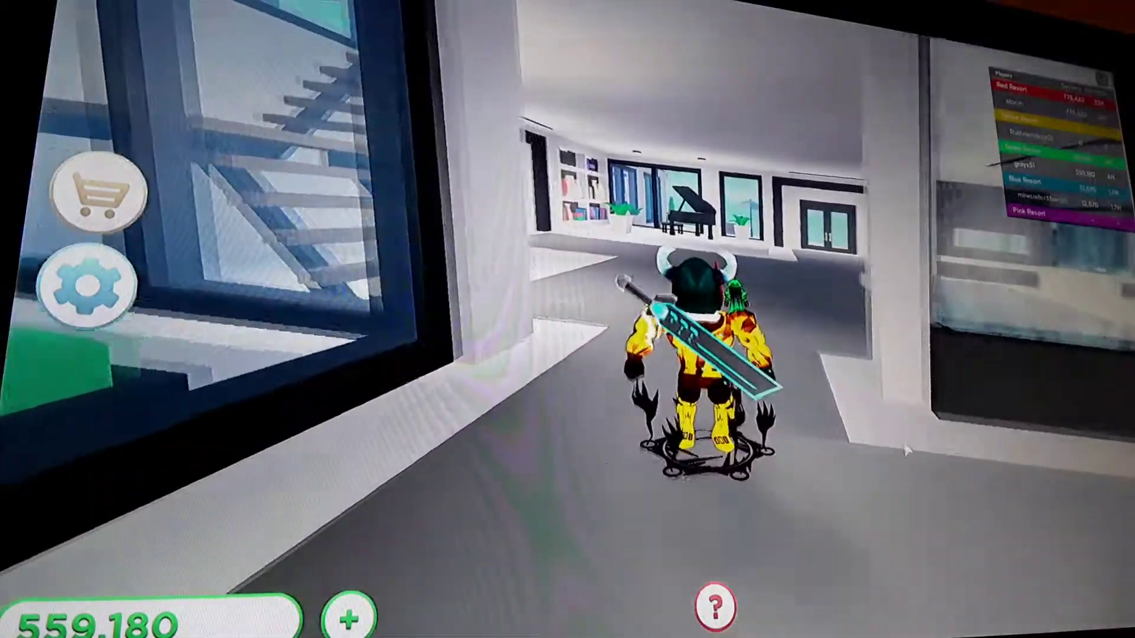
{"action": "key", "text": "a"}
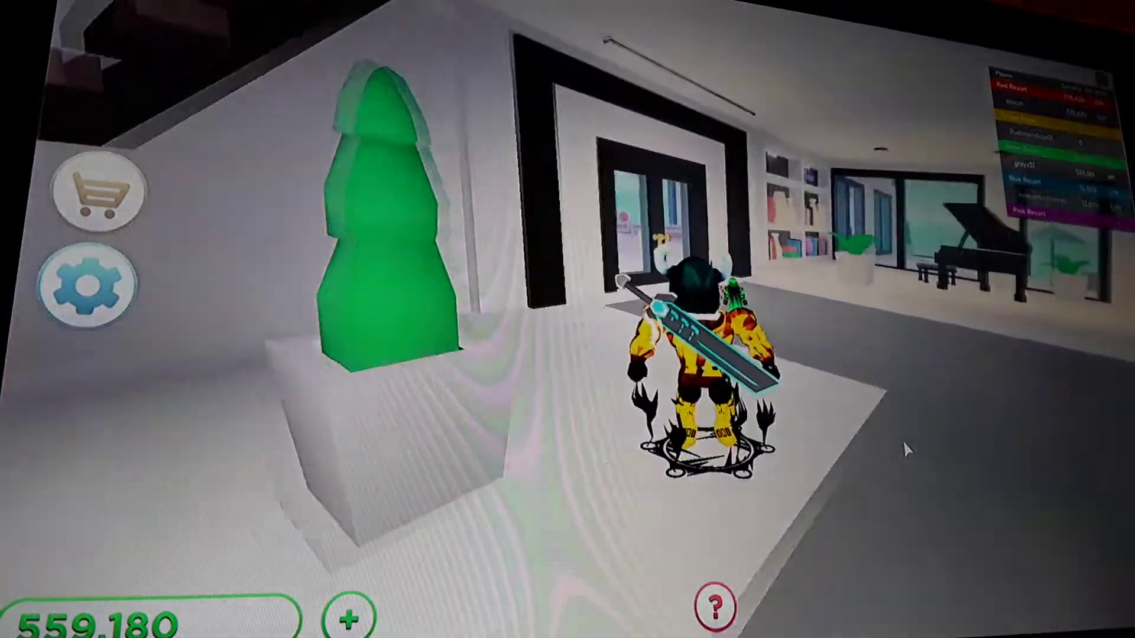
{"action": "key", "text": "w"}
{"action": "key", "text": "a"}
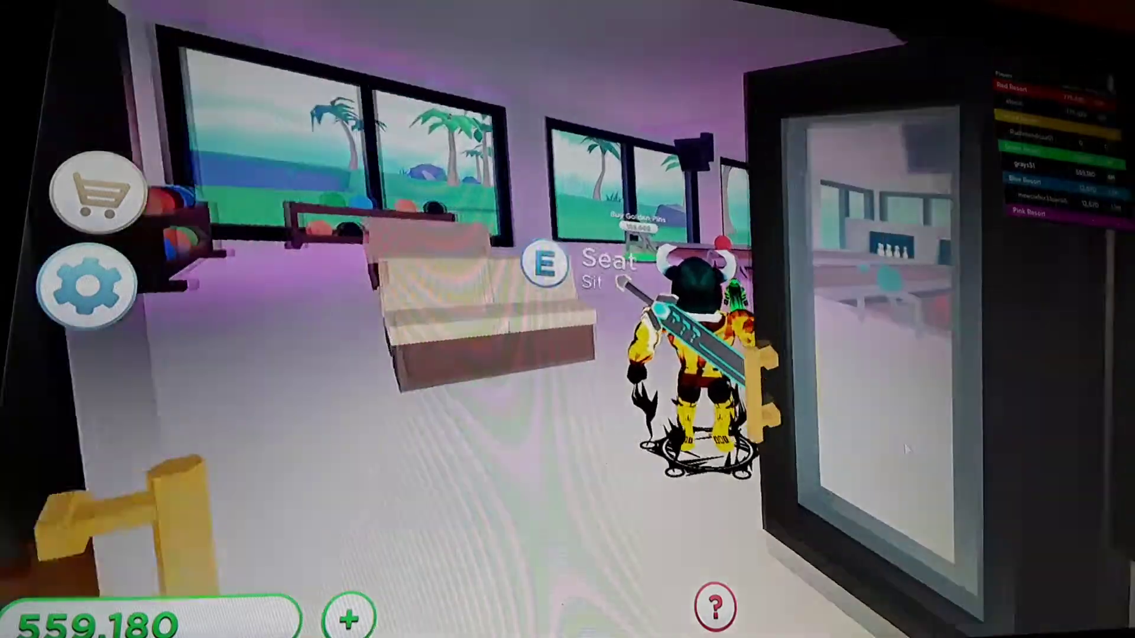
{"action": "key", "text": "w"}
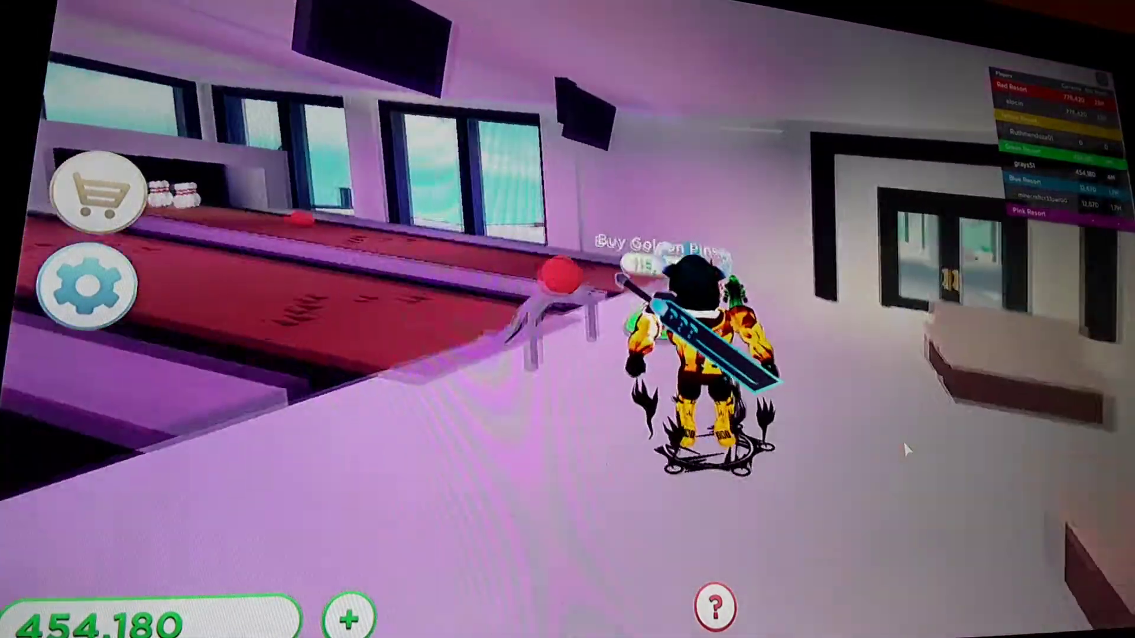
{"action": "key", "text": "w"}
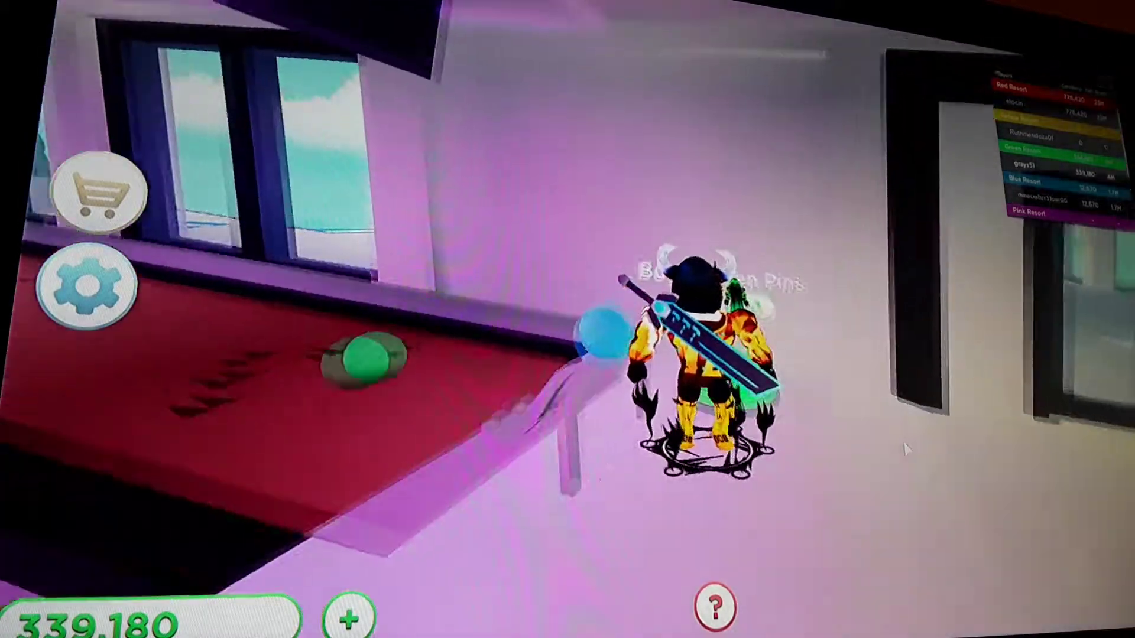
{"action": "key", "text": "w"}
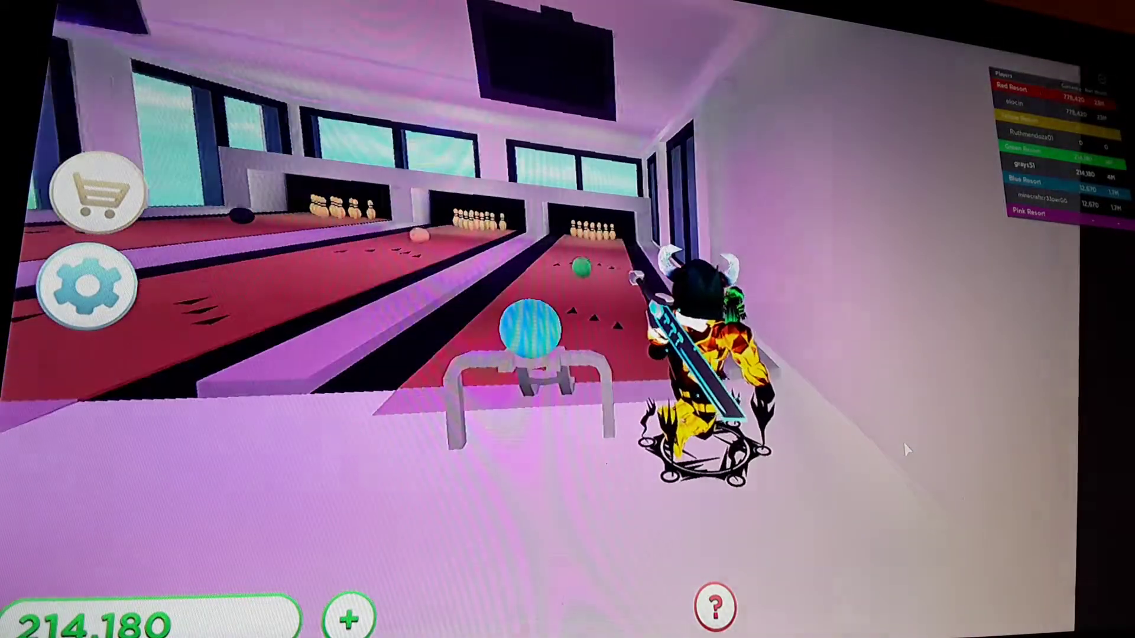
{"action": "key", "text": "w"}
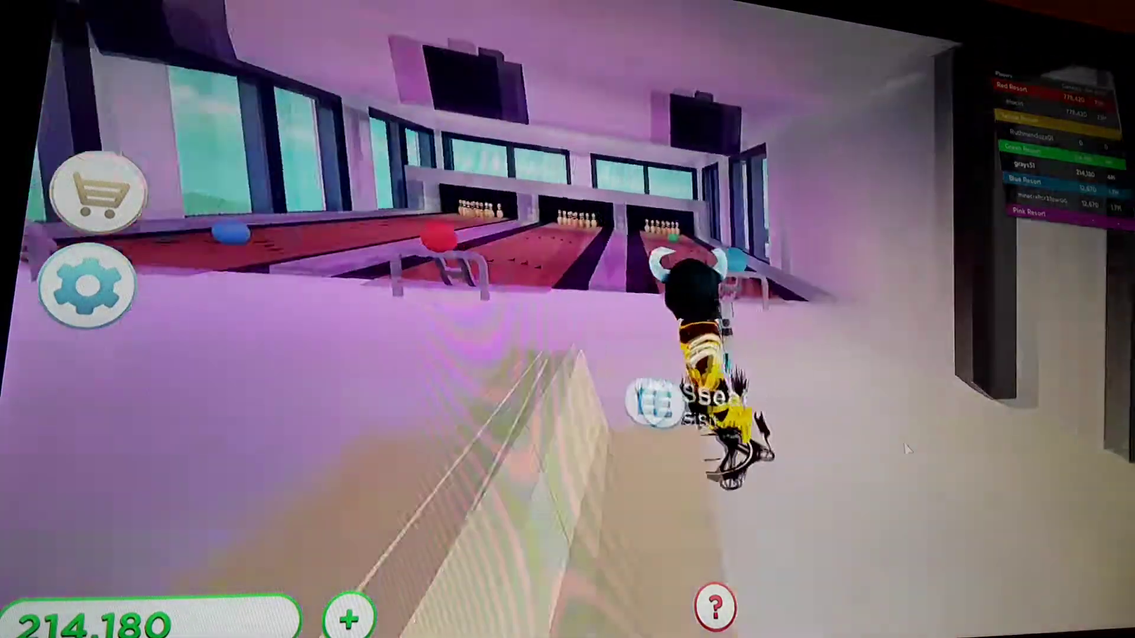
Step: Walk to the green collector pad and collect 20,110, raising cash to 234,290
{"action": "key", "text": "Left"}
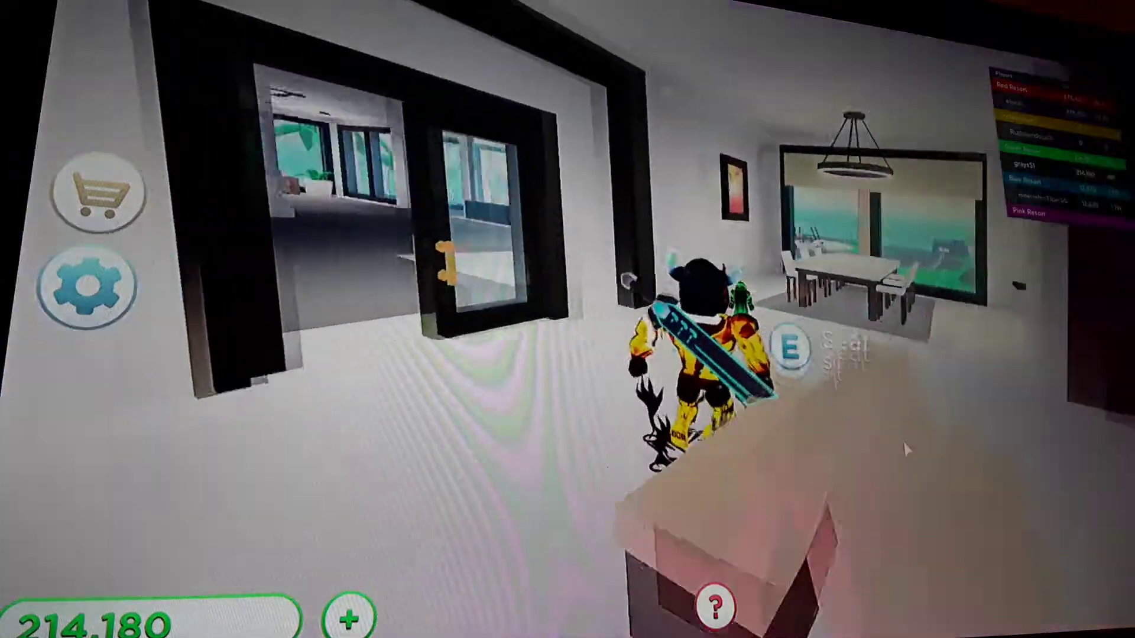
{"action": "key", "text": "Left"}
{"action": "key", "text": "w"}
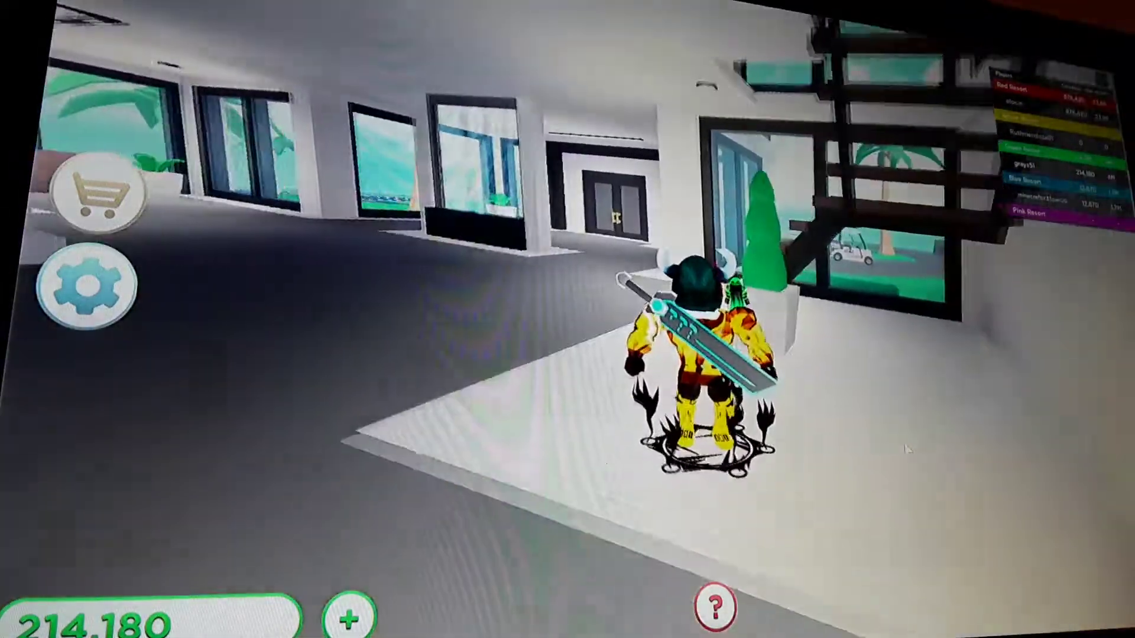
{"action": "key", "text": "Left"}
{"action": "key", "text": "w"}
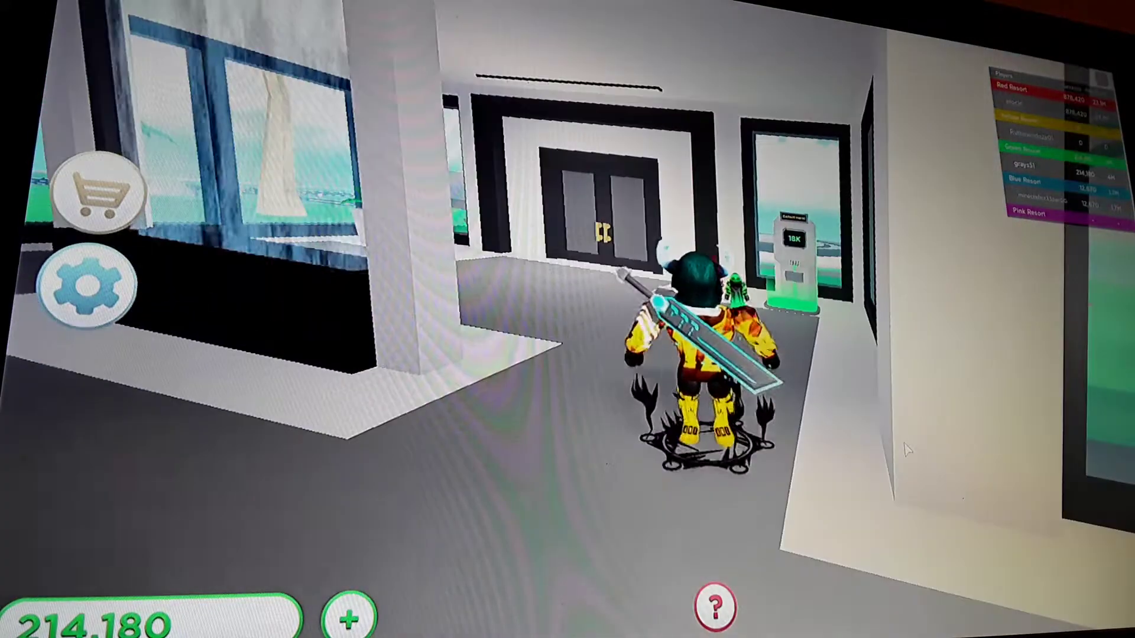
{"action": "key", "text": "w"}
{"action": "key", "text": "Right"}
{"action": "key", "text": "s"}
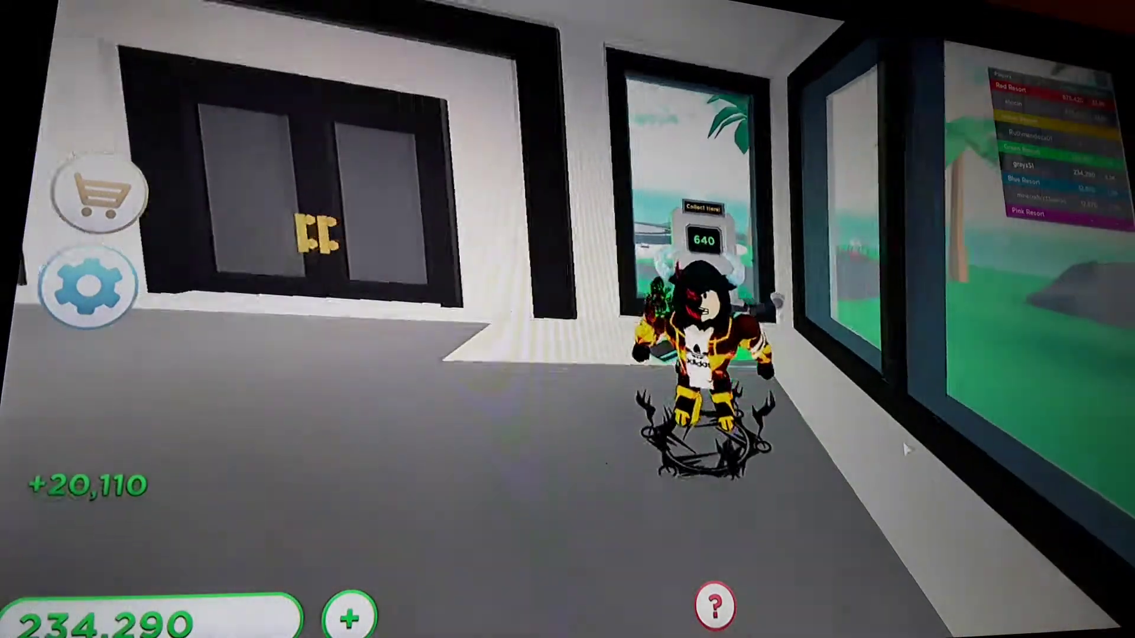
{"action": "key", "text": "Left"}
Step: Climb the staircase past the 100,000 Buy Roof spot into the upstairs hallway
{"action": "key", "text": "w"}
{"action": "key", "text": "Right"}
{"action": "key", "text": "Left"}
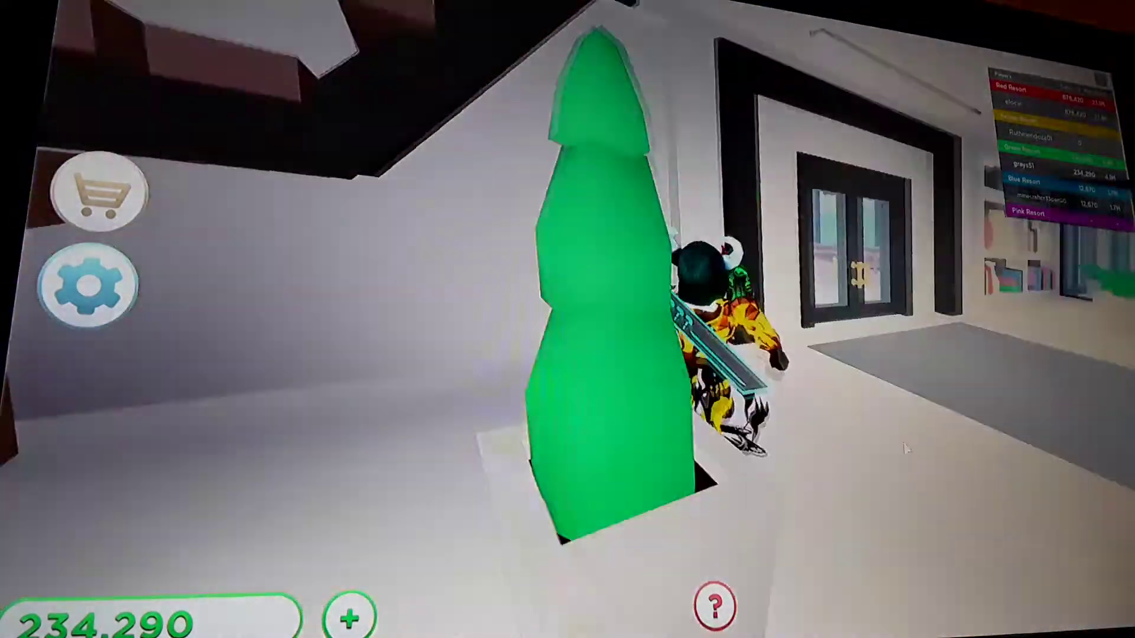
{"action": "key", "text": "w"}
{"action": "key", "text": "w"}
{"action": "key", "text": "Right"}
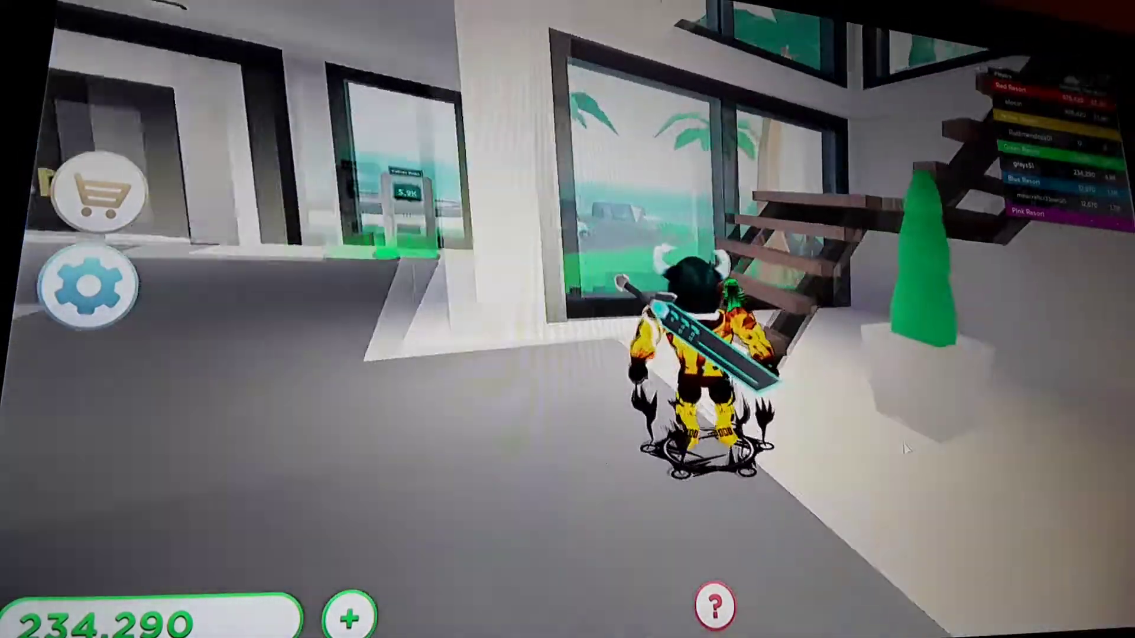
{"action": "key", "text": "w"}
{"action": "key", "text": "Left"}
{"action": "key", "text": "w"}
{"action": "key", "text": "Left"}
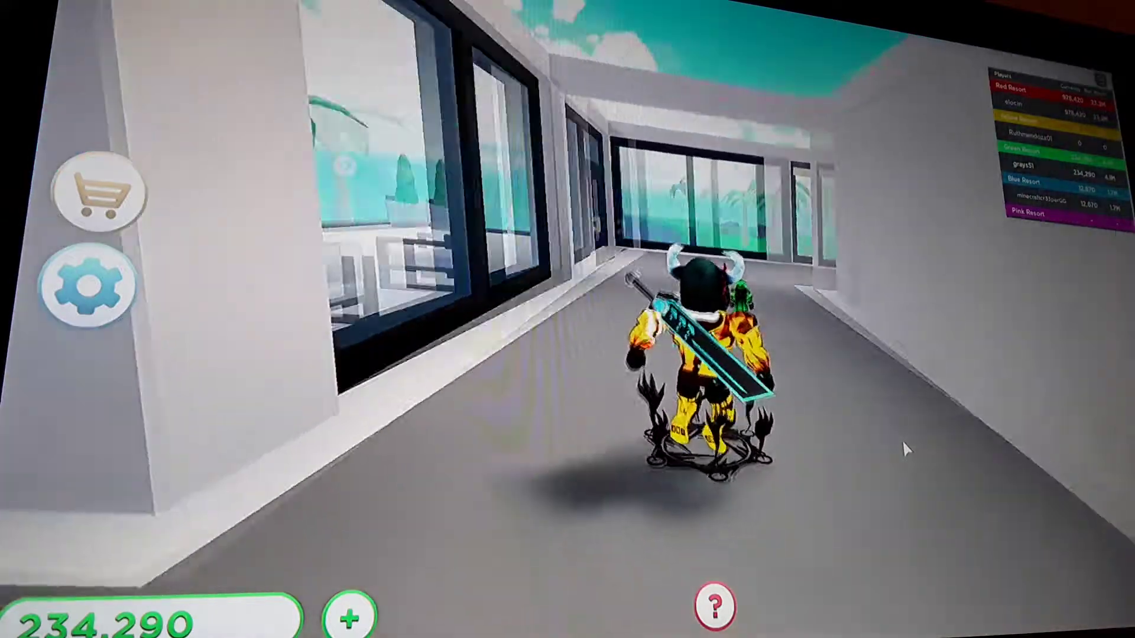
Step: Step onto the purchase pad in the upstairs furniture room, then walk away
{"action": "key", "text": "Right"}
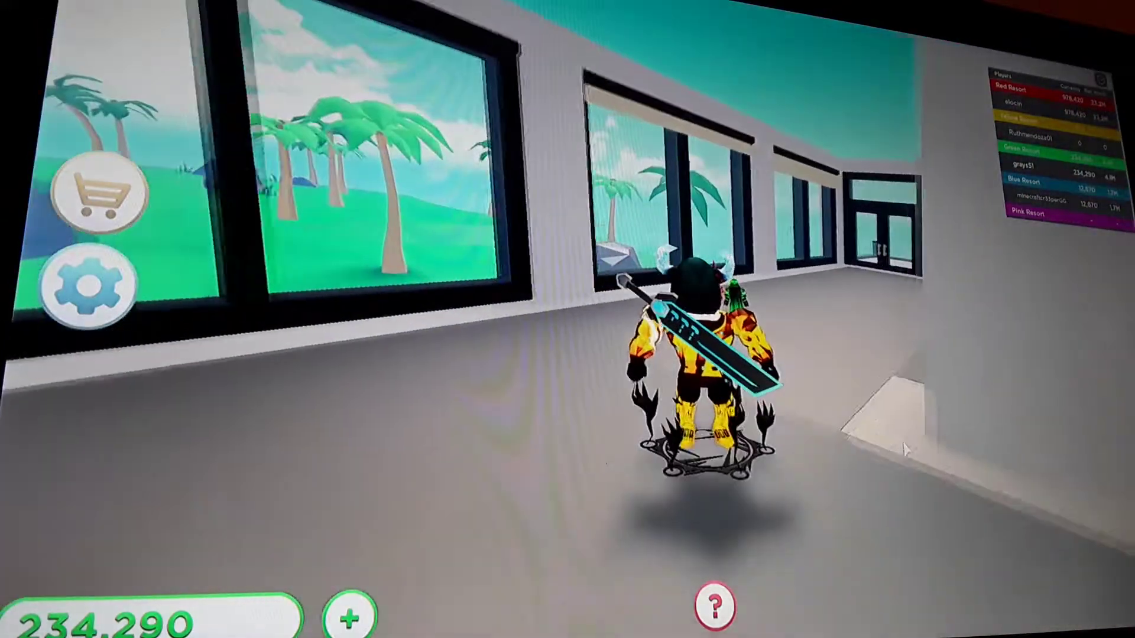
{"action": "key", "text": "Right"}
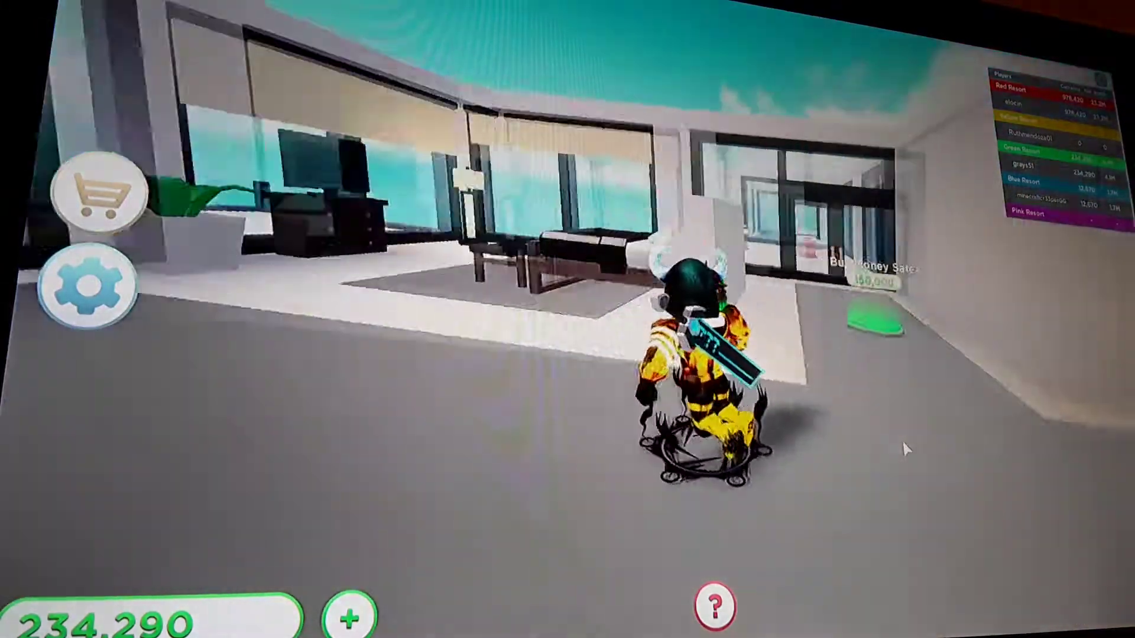
{"action": "key", "text": "w"}
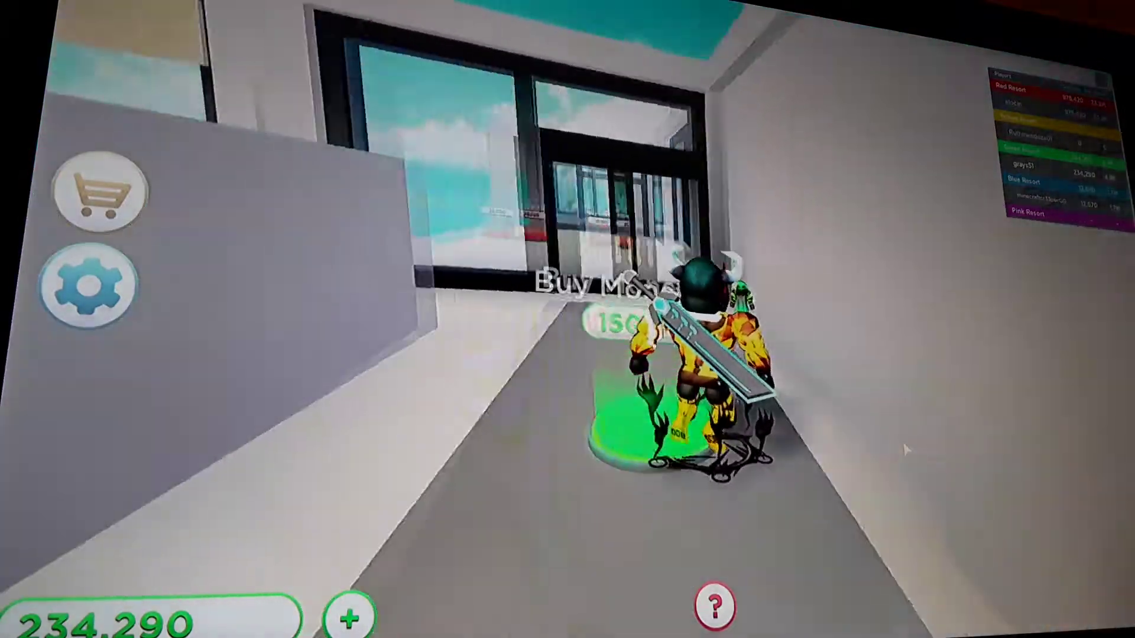
{"action": "key", "text": "Left"}
{"action": "key", "text": "Right"}
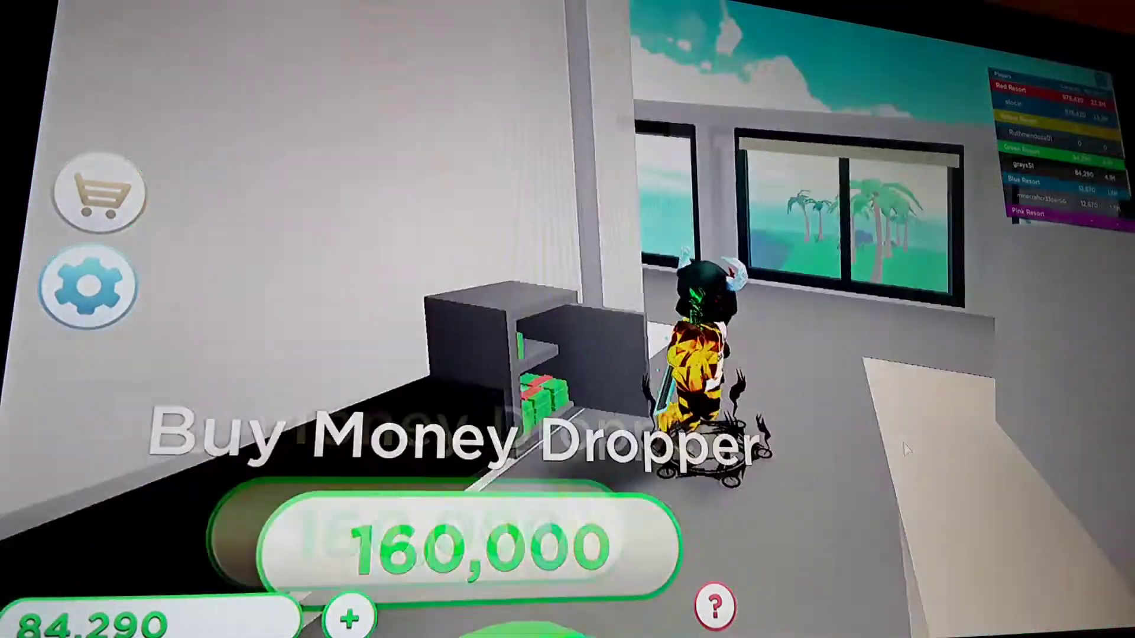
{"action": "key", "text": "s"}
{"action": "key", "text": "Left"}
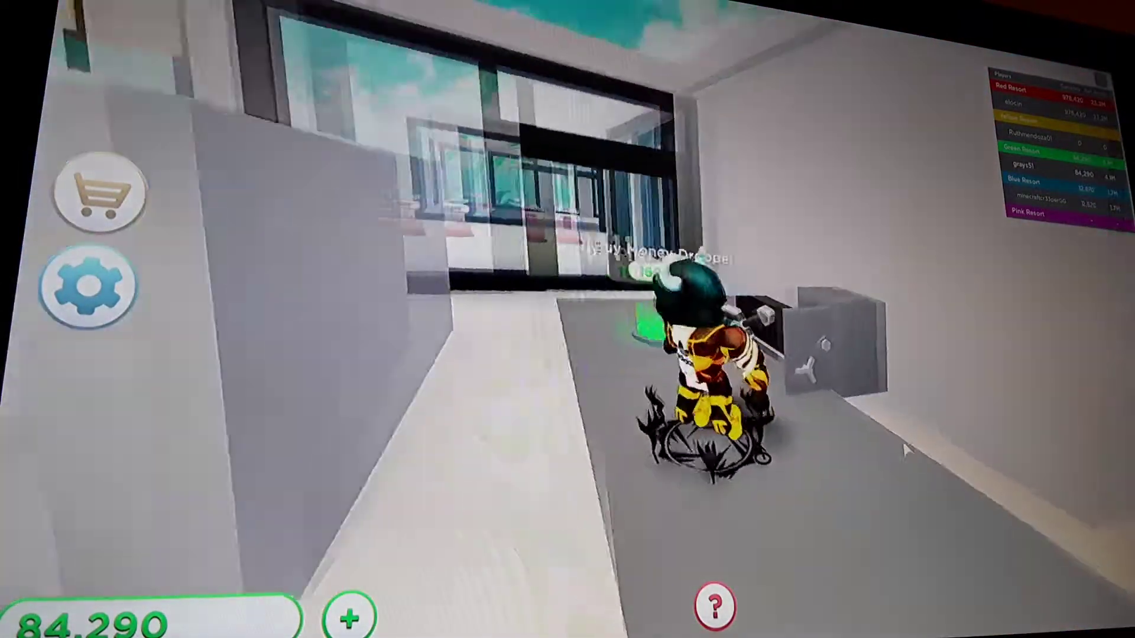
Step: Walk through the glass doors onto the terrace and buy the seating
{"action": "key", "text": "w"}
{"action": "key", "text": "Left"}
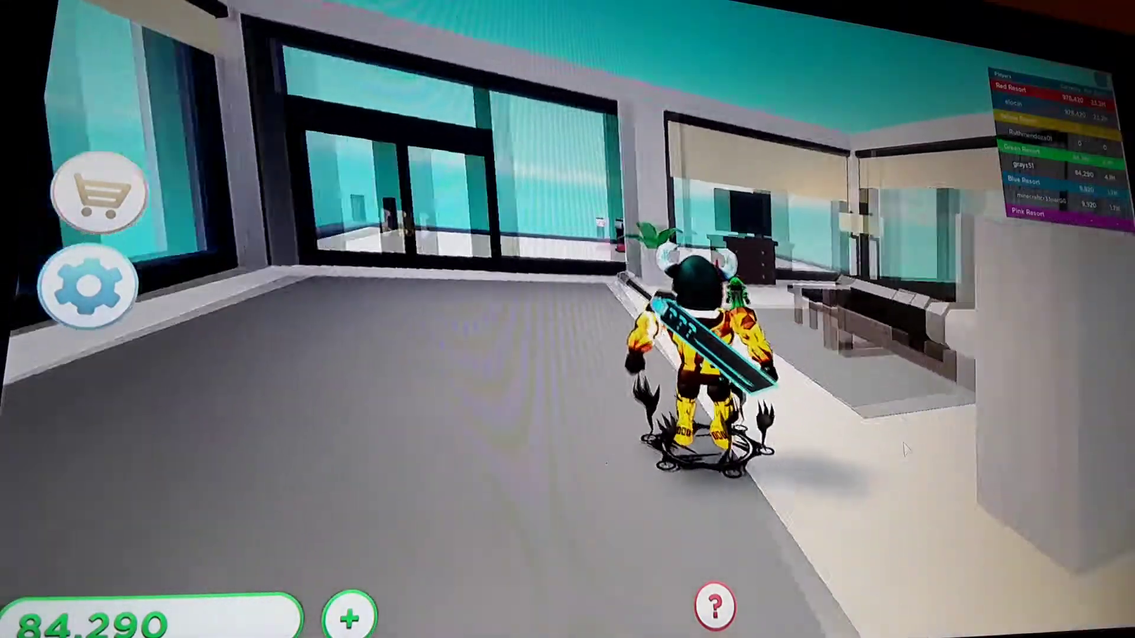
{"action": "key", "text": "w"}
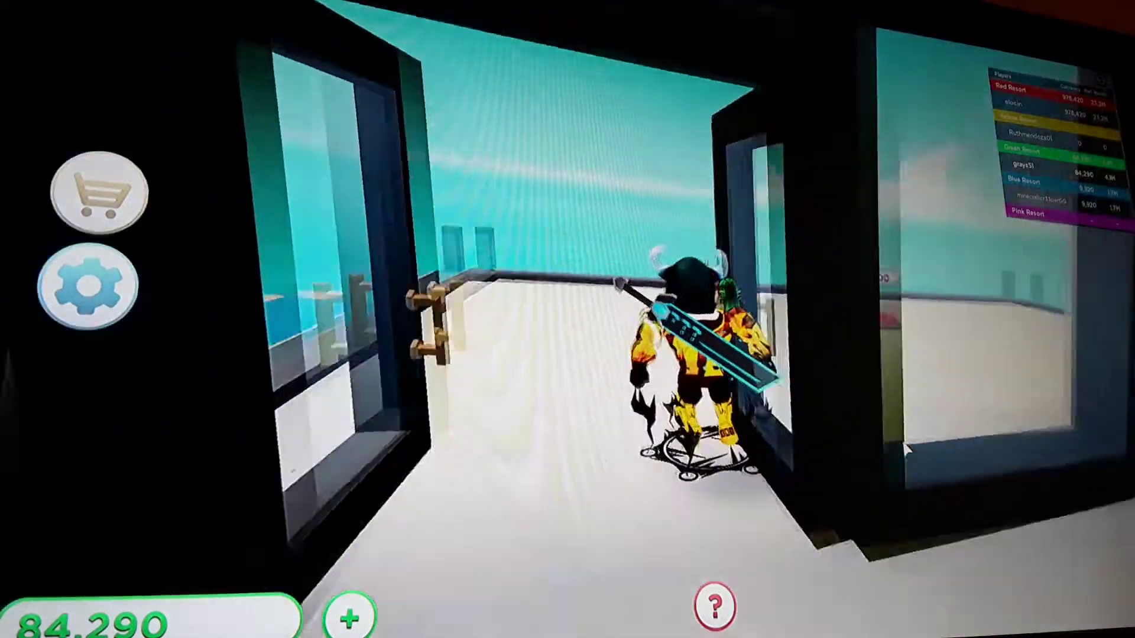
{"action": "key", "text": "Left"}
{"action": "key", "text": "Left"}
{"action": "key", "text": "w"}
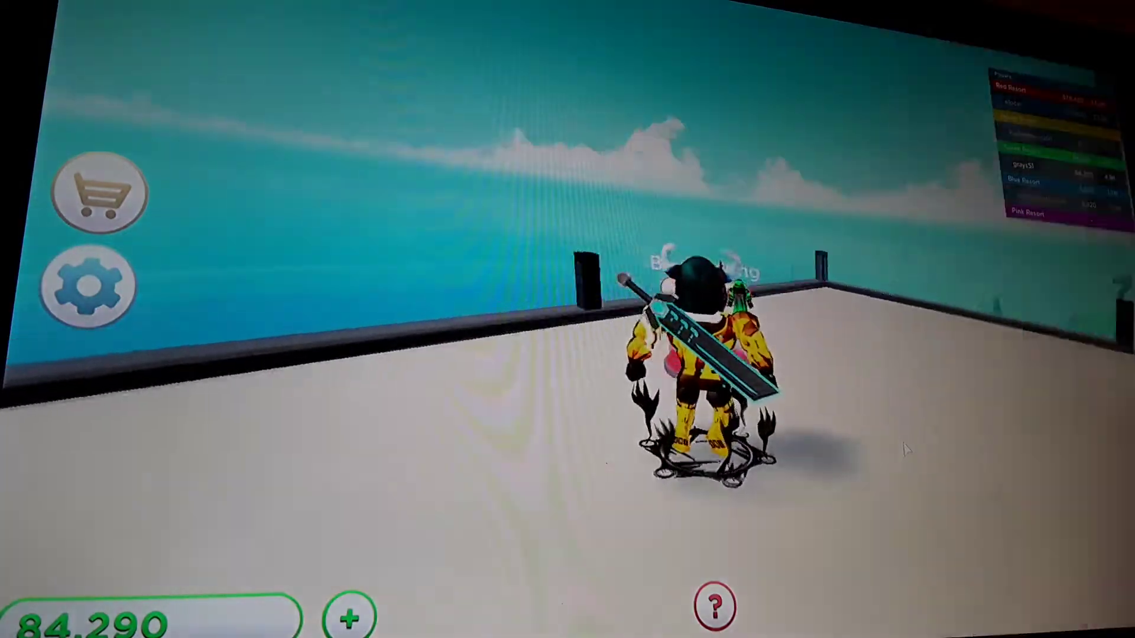
{"action": "key", "text": "Right"}
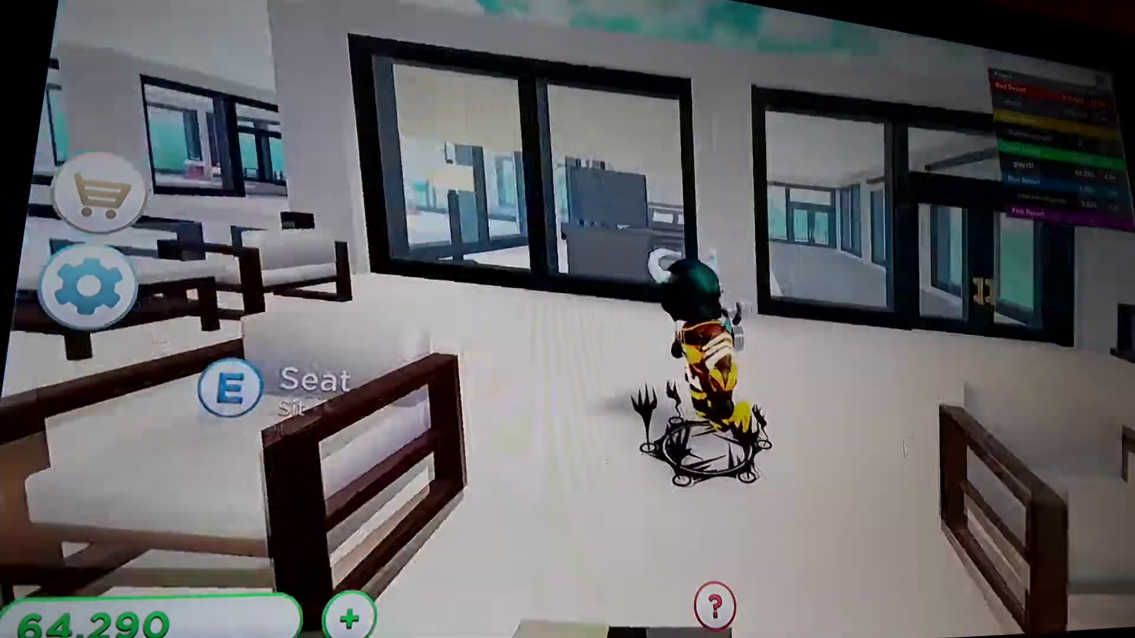
Step: Walk back inside past the wall toward the 160,000 Money Dropper room
{"action": "key", "text": "w"}
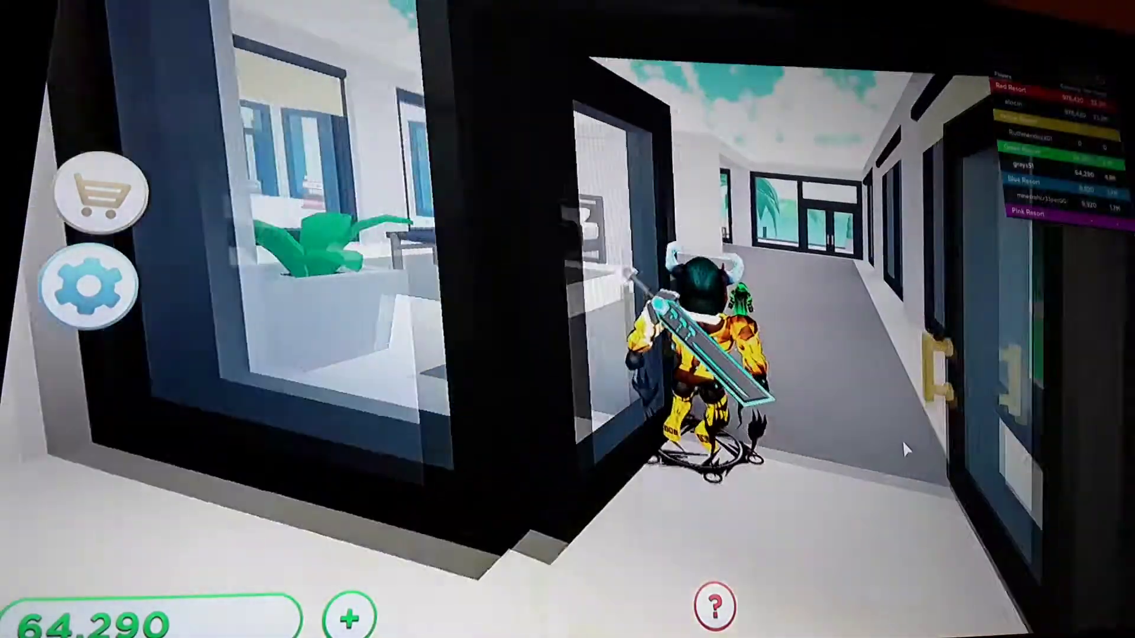
{"action": "key", "text": "Left"}
{"action": "key", "text": "Right"}
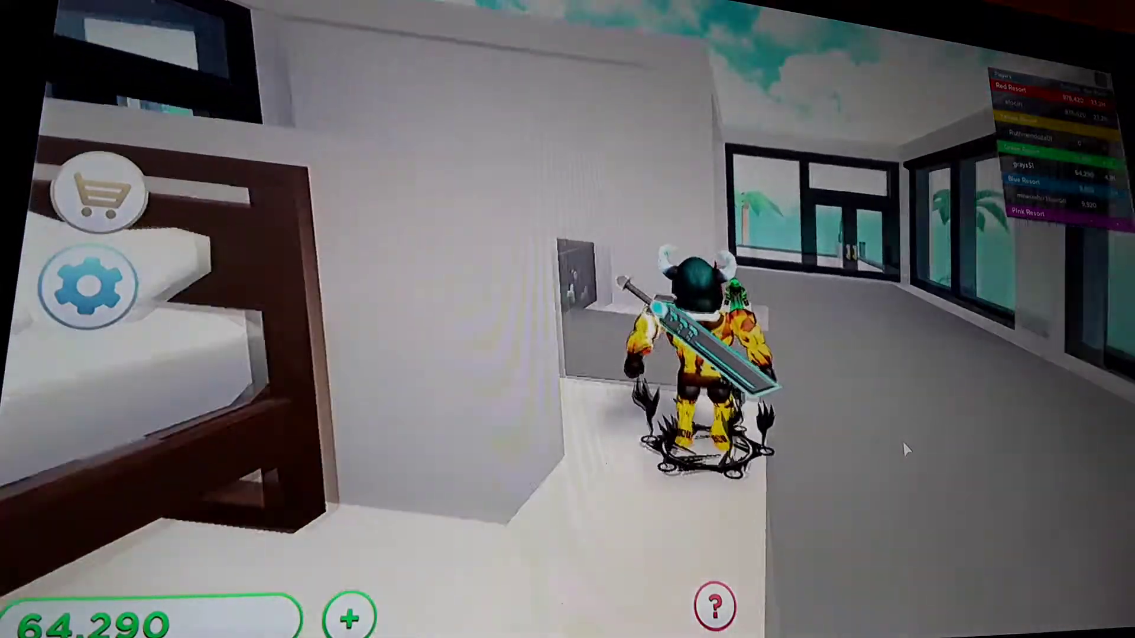
{"action": "key", "text": "w"}
{"action": "key", "text": "w"}
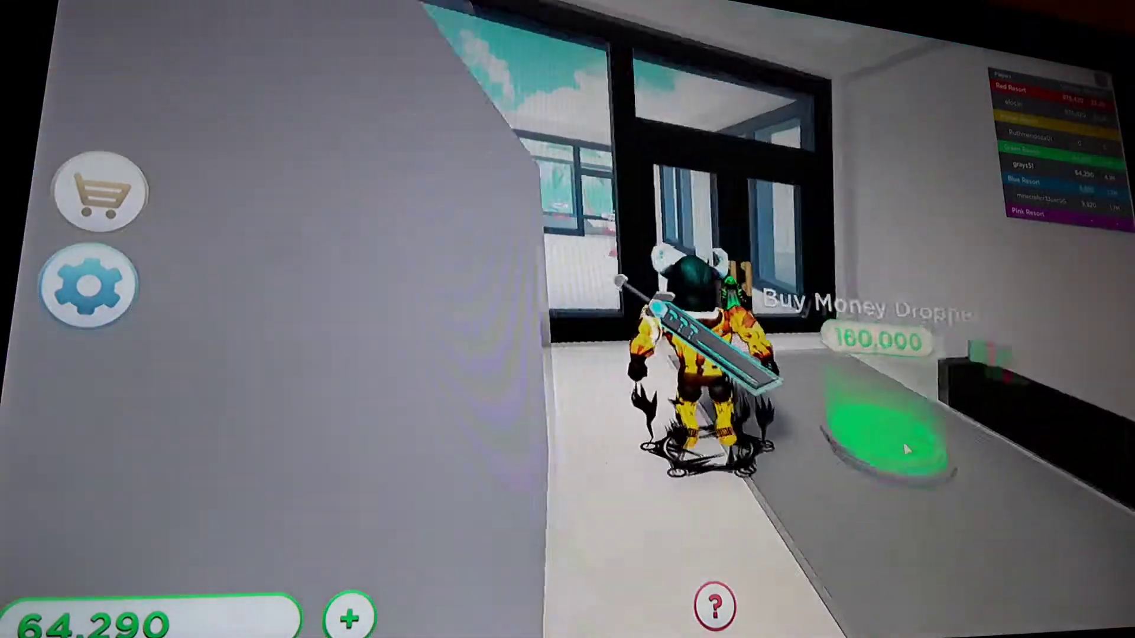
{"action": "key", "text": "w"}
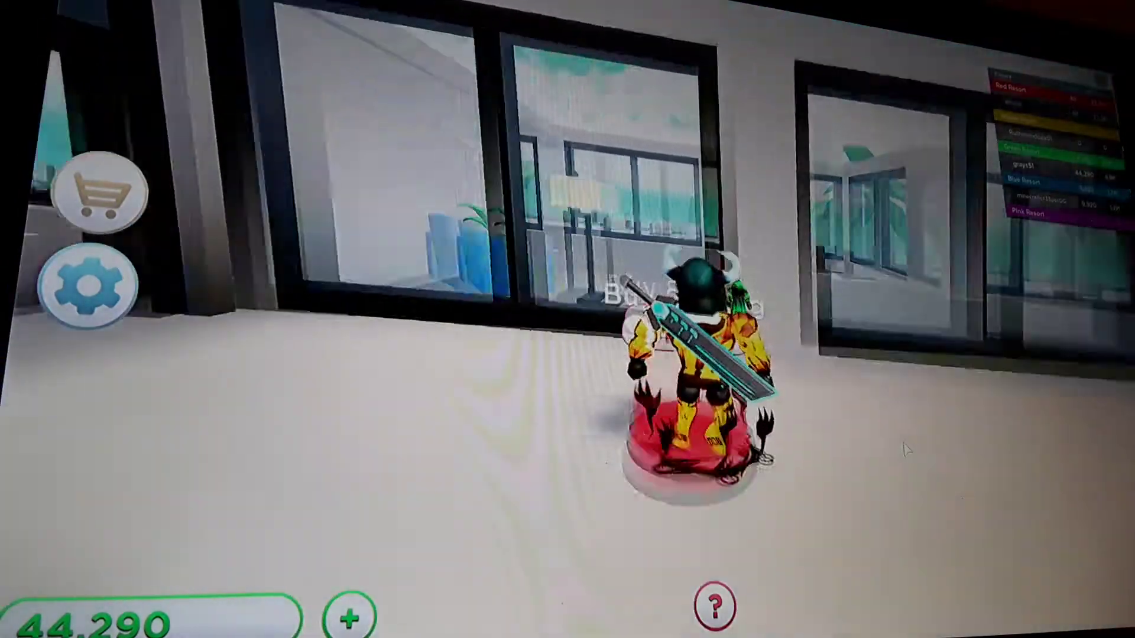
Step: Buy the Doors for 19,500, dropping cash to 3,290
{"action": "key", "text": "w"}
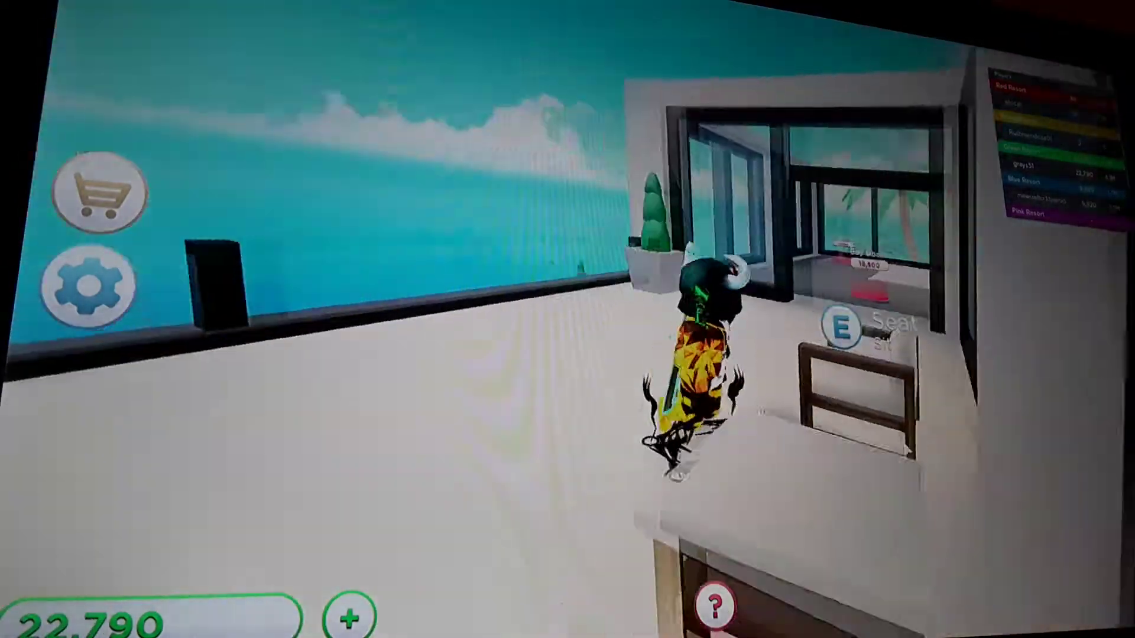
{"action": "key", "text": "Right"}
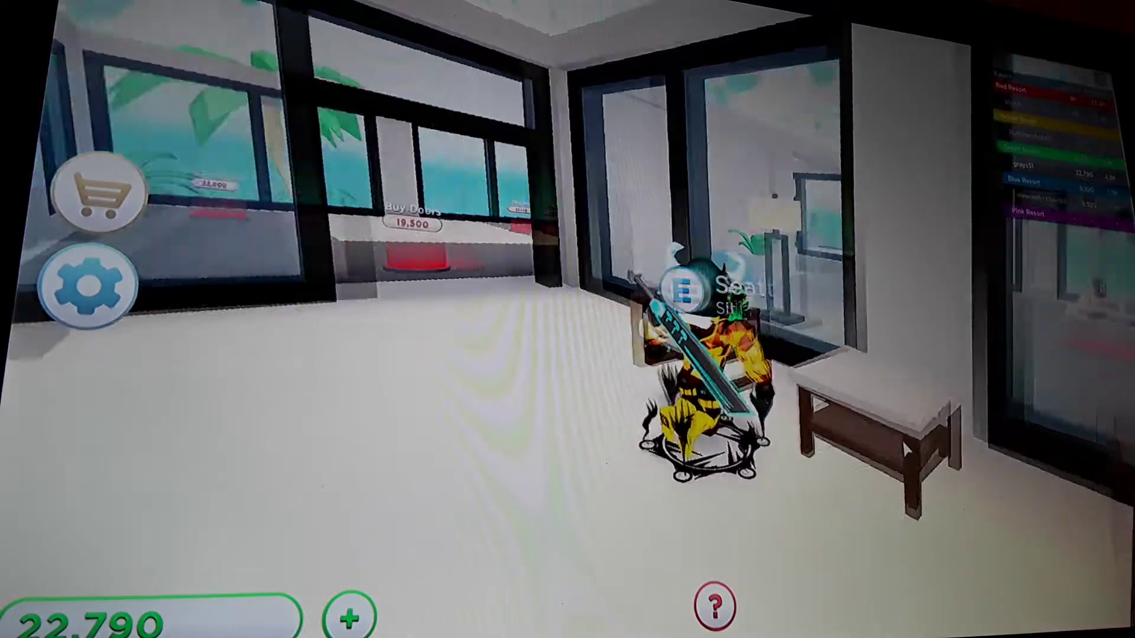
{"action": "key", "text": "Left"}
{"action": "key", "text": "w"}
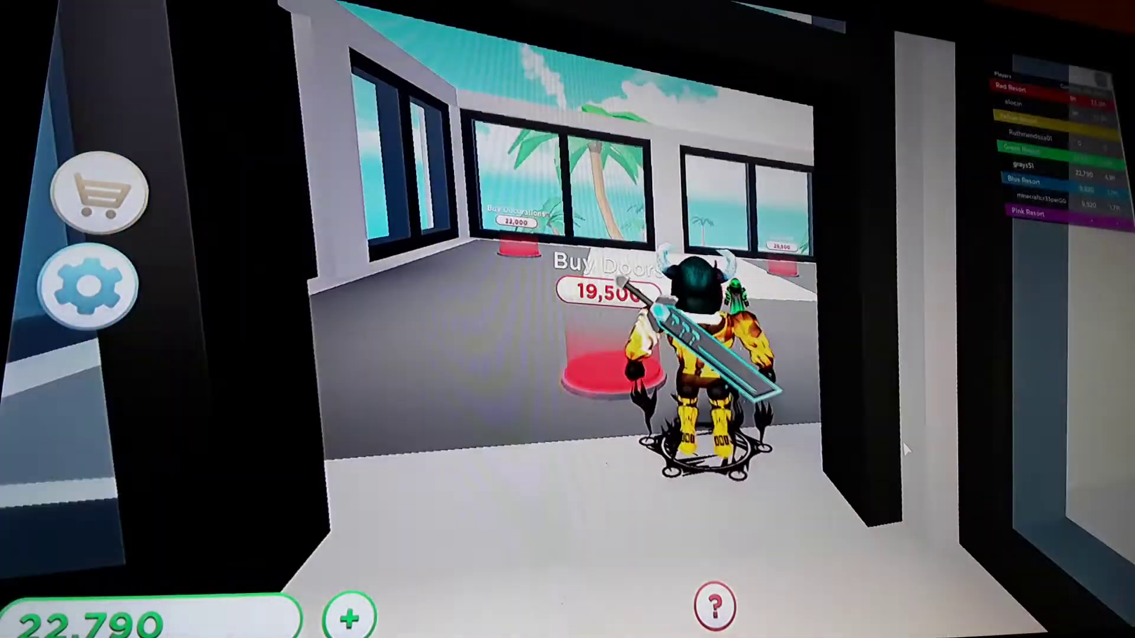
{"action": "key", "text": "w"}
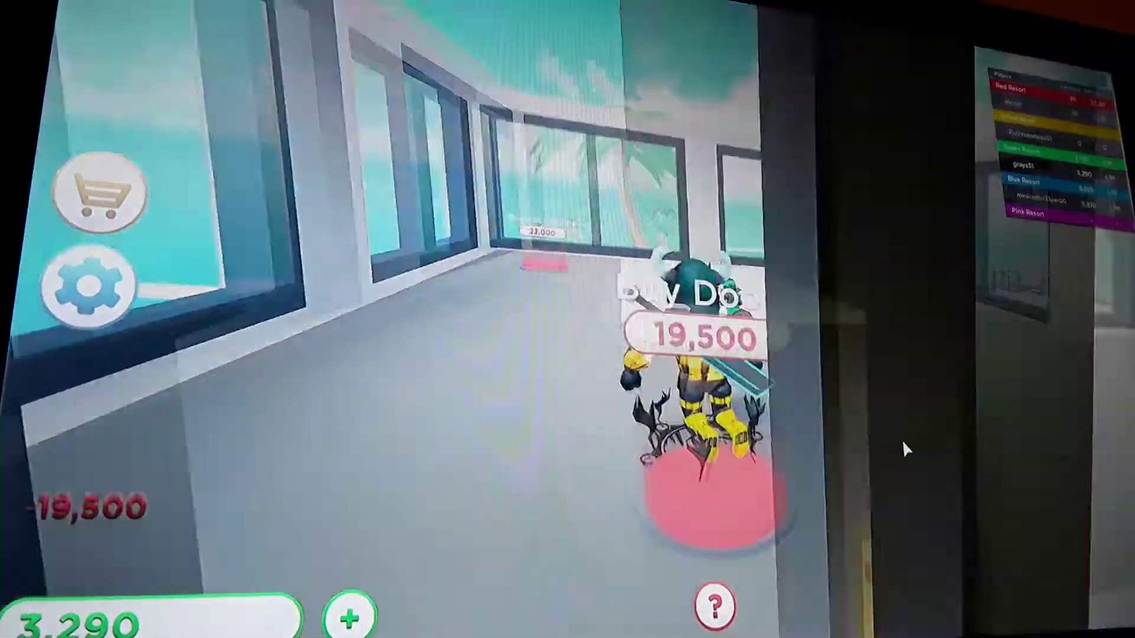
{"action": "key", "text": "Left"}
Step: Rotate the camera around the upper room and back toward the hallway
{"action": "key", "text": "Left"}
{"action": "key", "text": "1"}
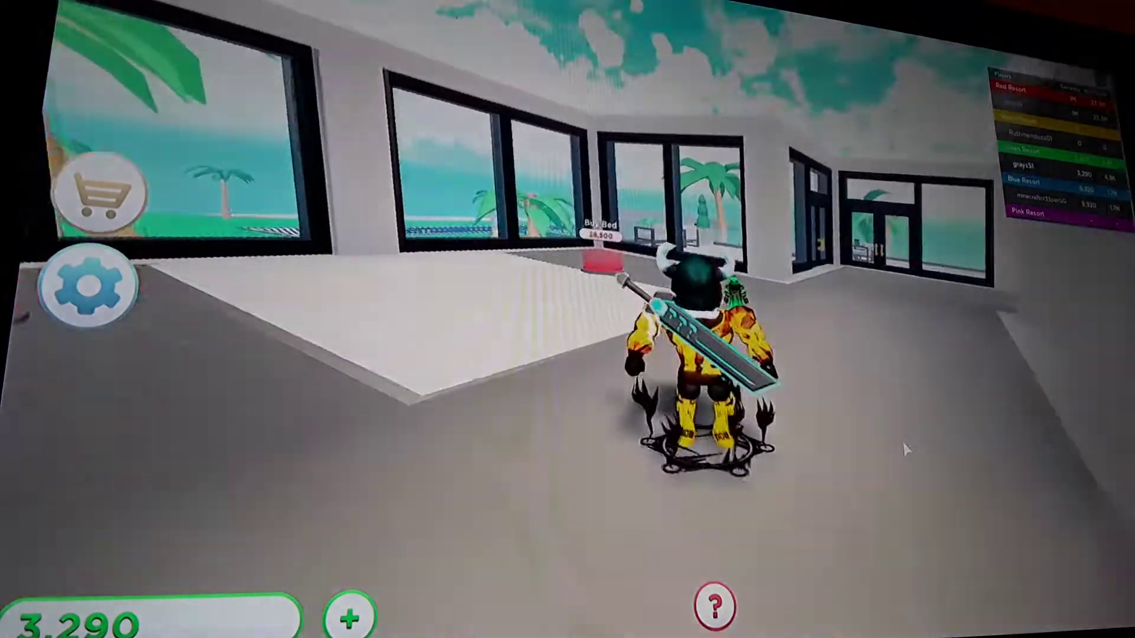
{"action": "key", "text": "Left"}
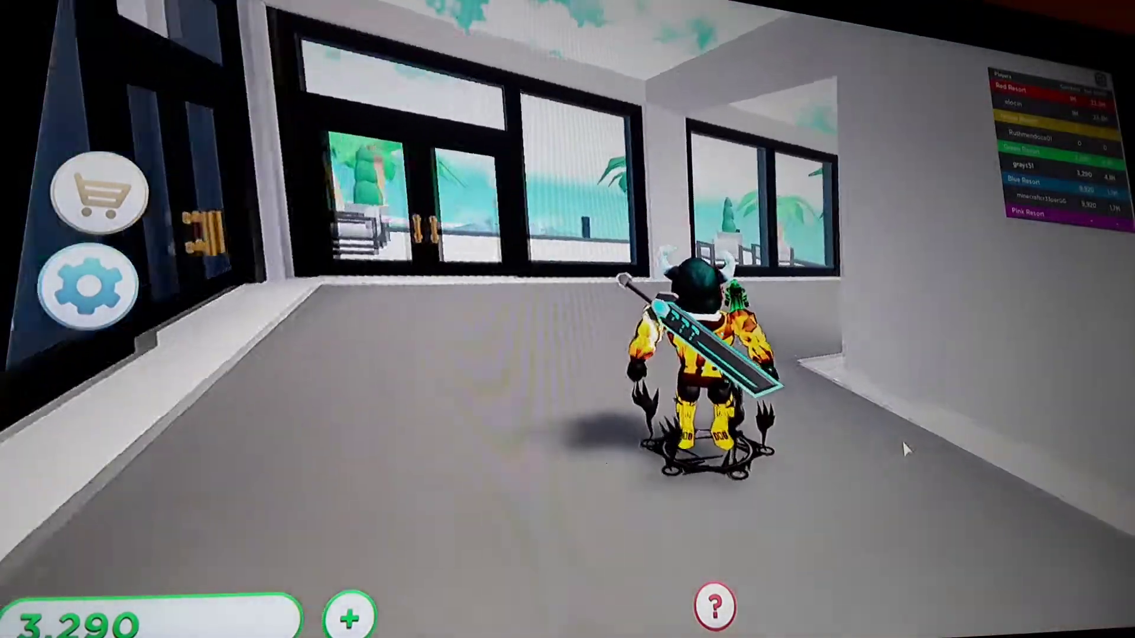
{"action": "key", "text": "Left"}
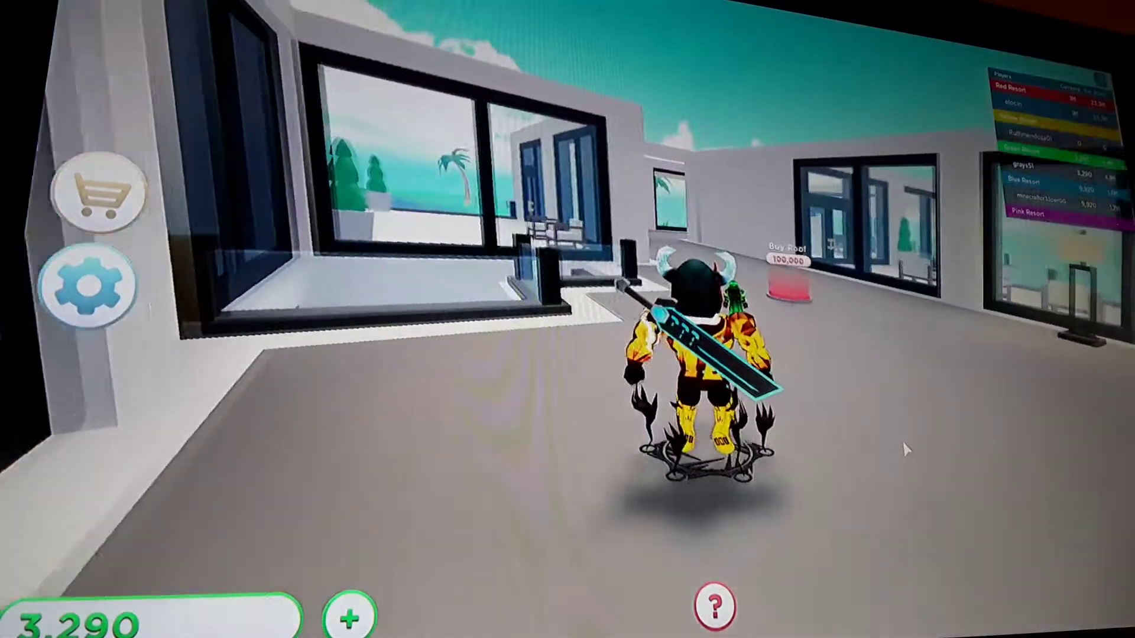
{"action": "key", "text": "Left"}
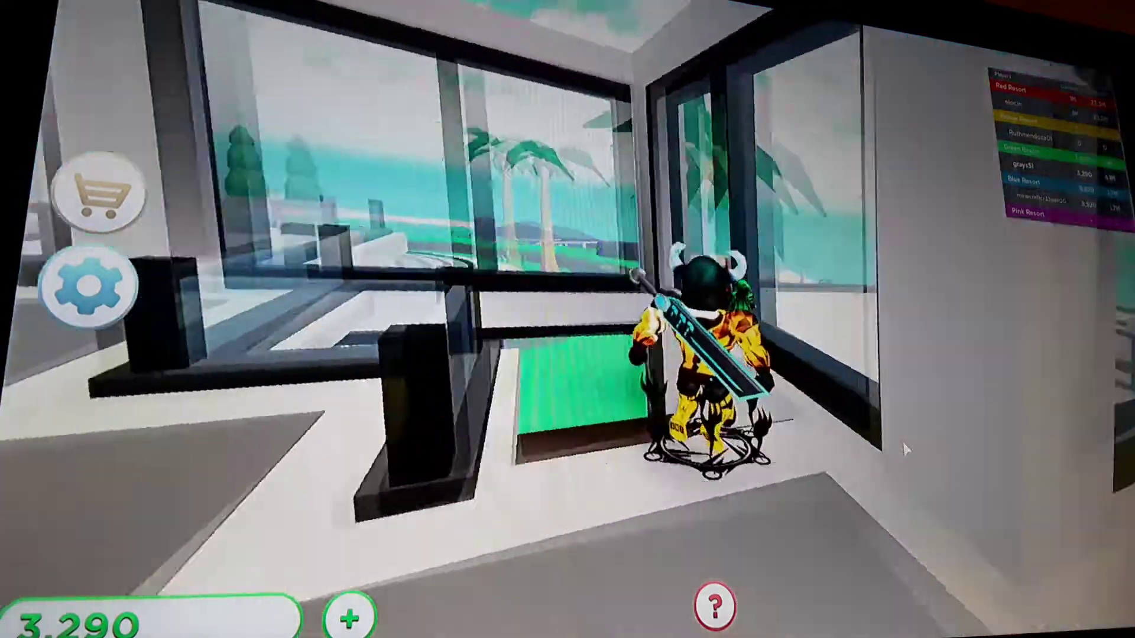
{"action": "key", "text": "Left"}
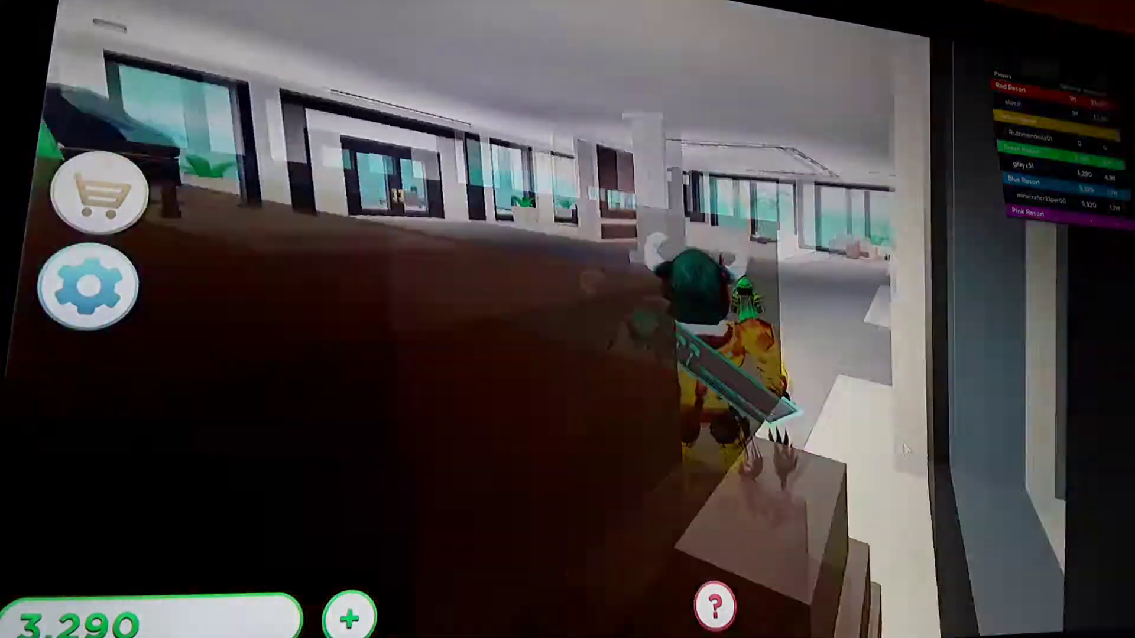
{"action": "key", "text": "Left"}
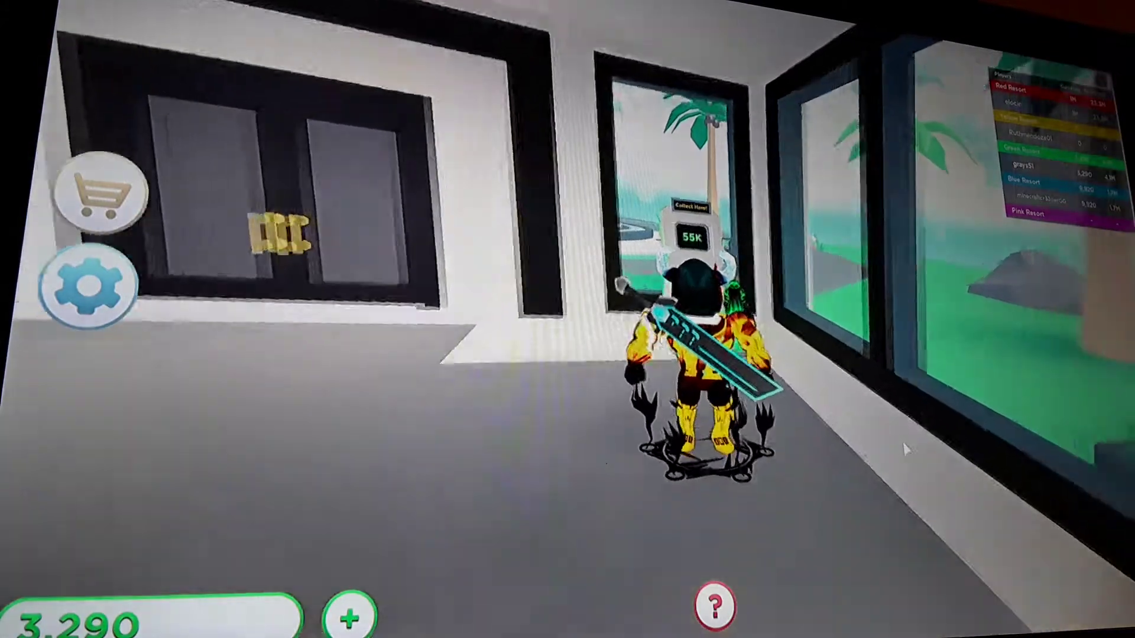
Step: Collect the stored earnings on the Collect Here pad, bringing cash to 60,340
{"action": "key", "text": "s"}
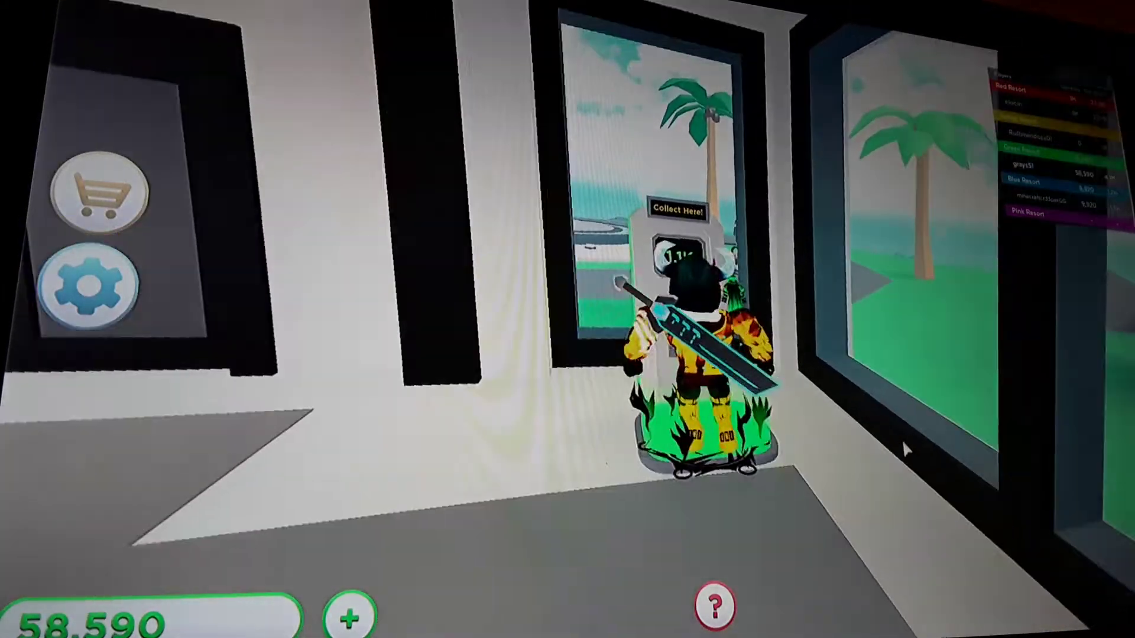
{"action": "key", "text": "s"}
{"action": "key", "text": "w"}
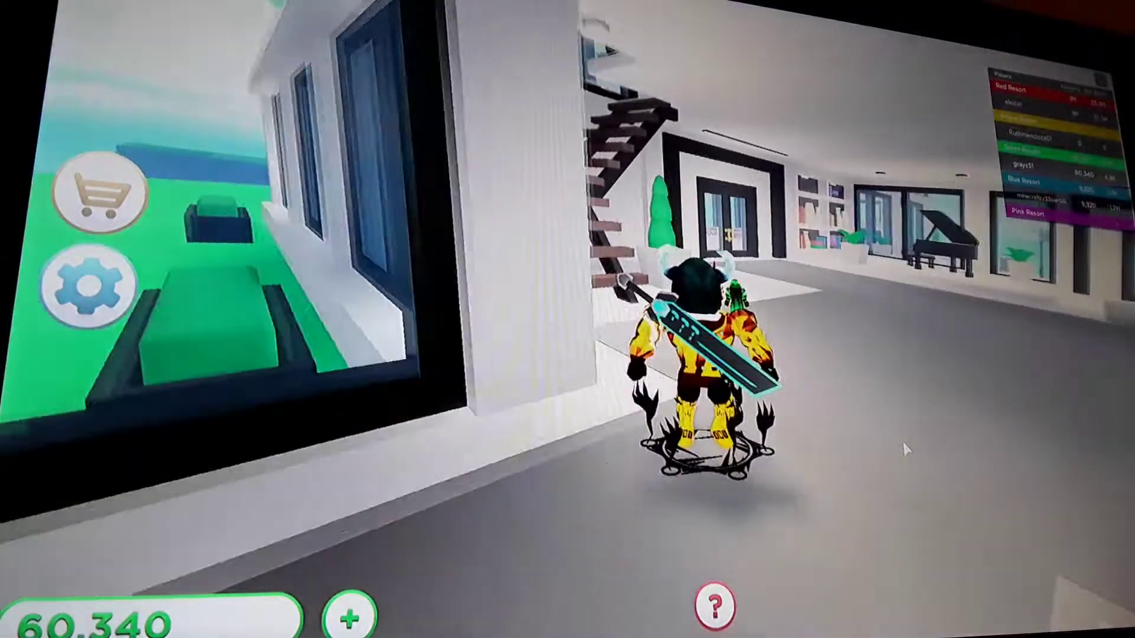
Step: Climb the staircase past the Roof spot into the furnished upstairs bedroom
{"action": "key", "text": "a"}
{"action": "key", "text": "w"}
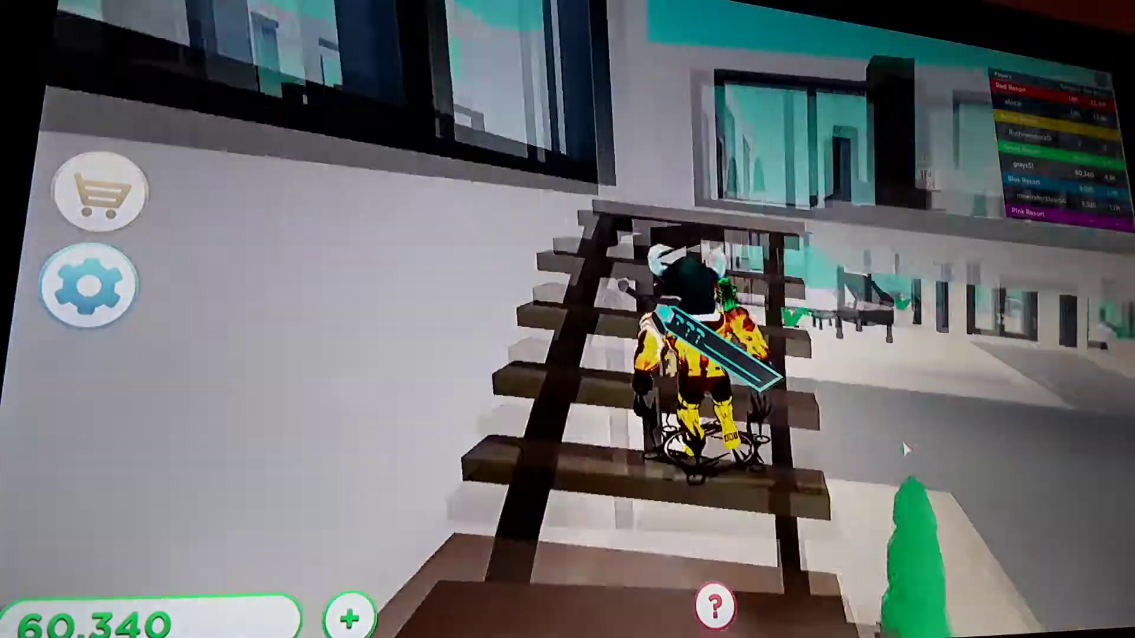
{"action": "key", "text": "w"}
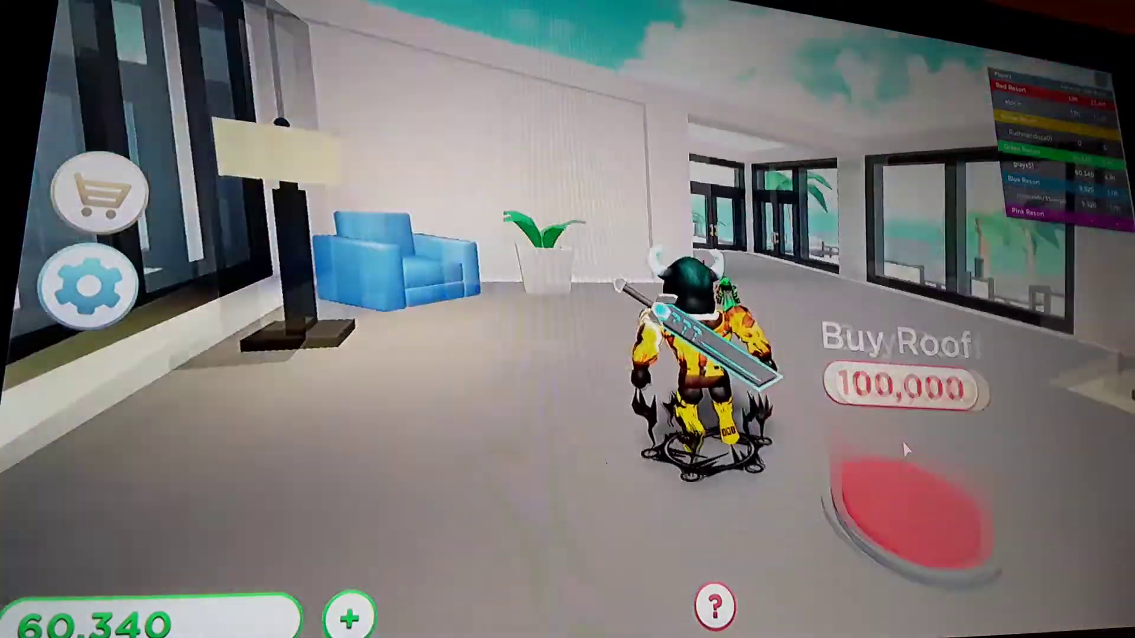
{"action": "key", "text": "w"}
{"action": "key", "text": "w"}
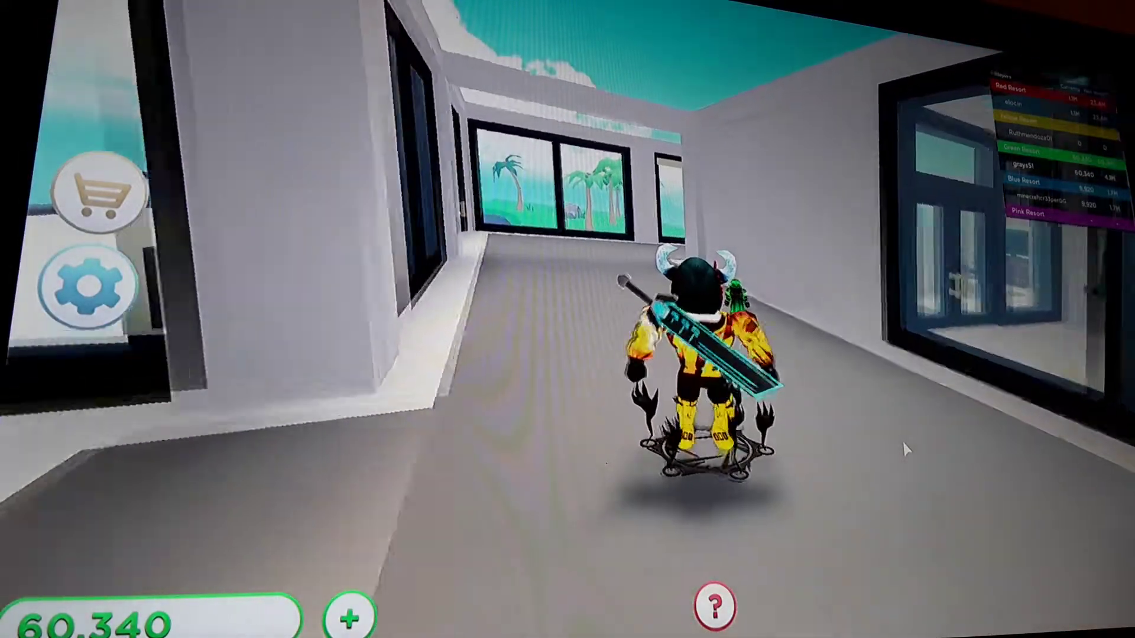
{"action": "key", "text": "Left"}
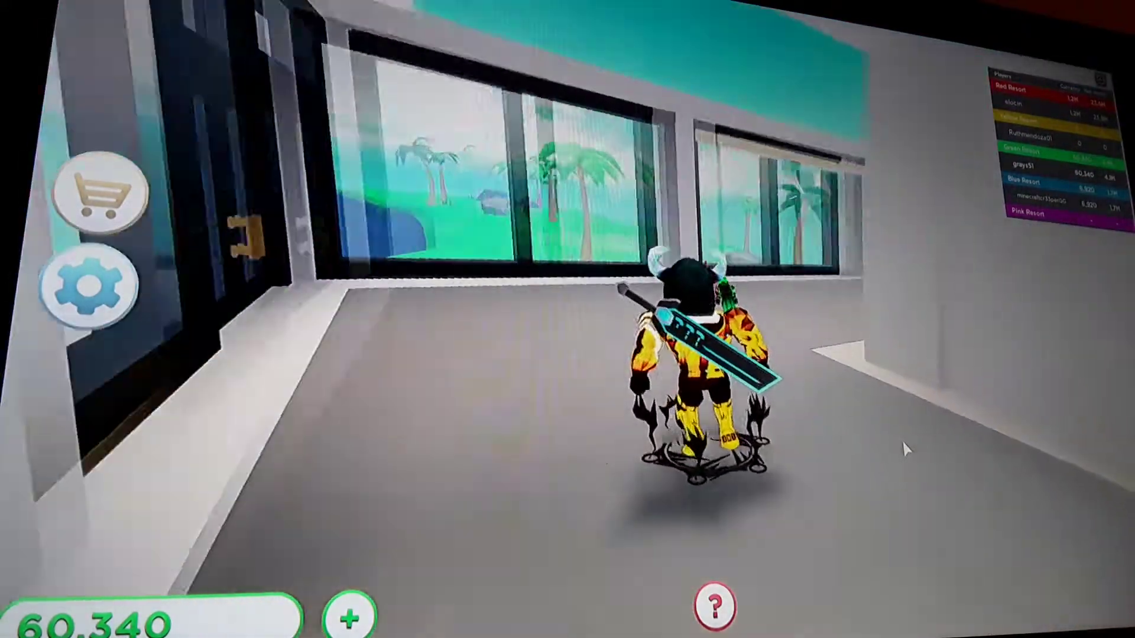
Step: Look around the bedroom, the Money Dropper pad and the long corridor
{"action": "key", "text": "Right"}
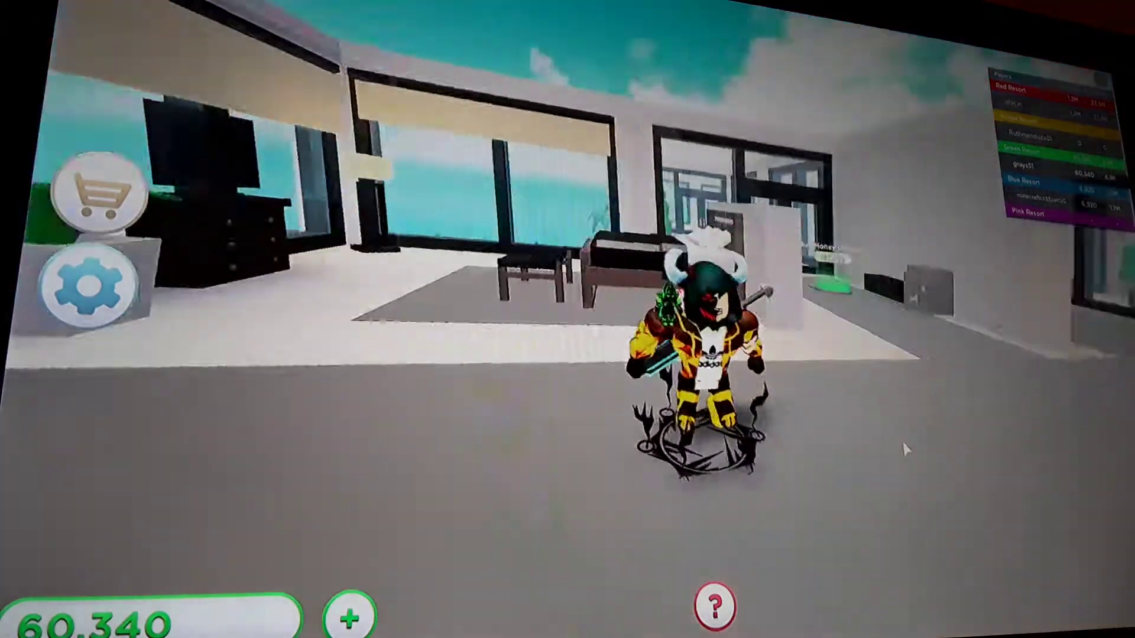
{"action": "key", "text": "Right"}
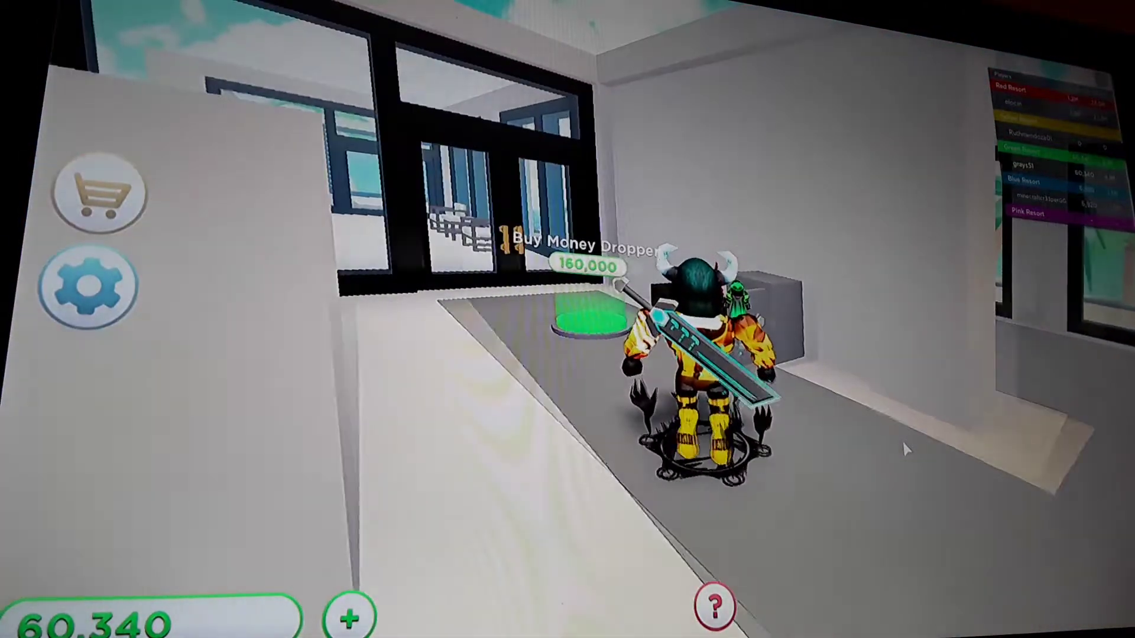
{"action": "key", "text": "Left"}
{"action": "key", "text": "Left"}
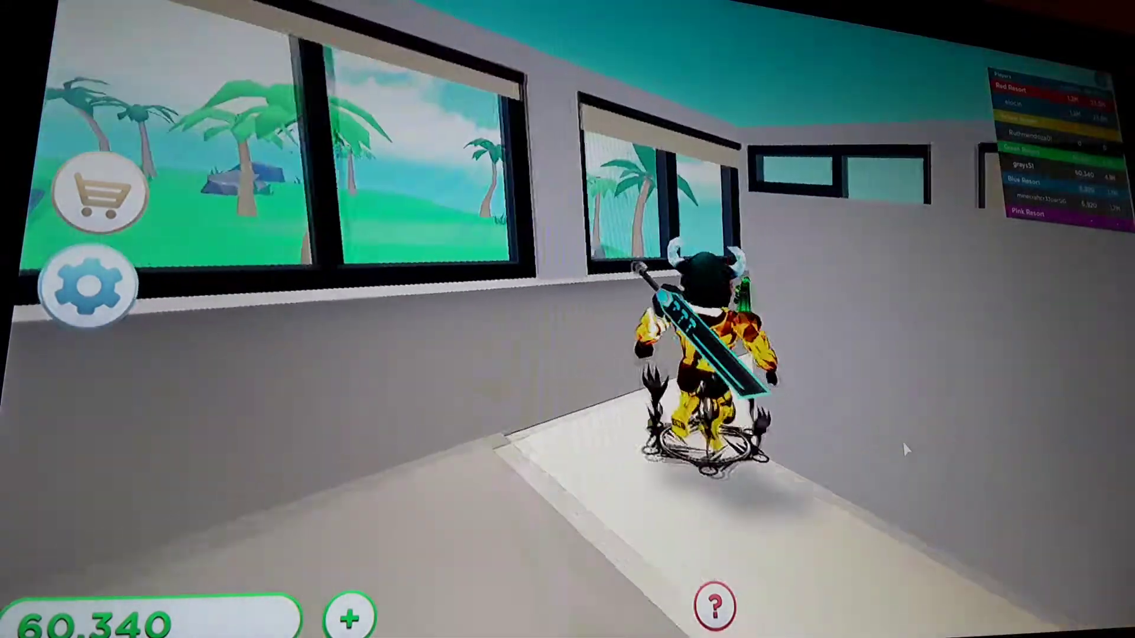
{"action": "key", "text": "Right"}
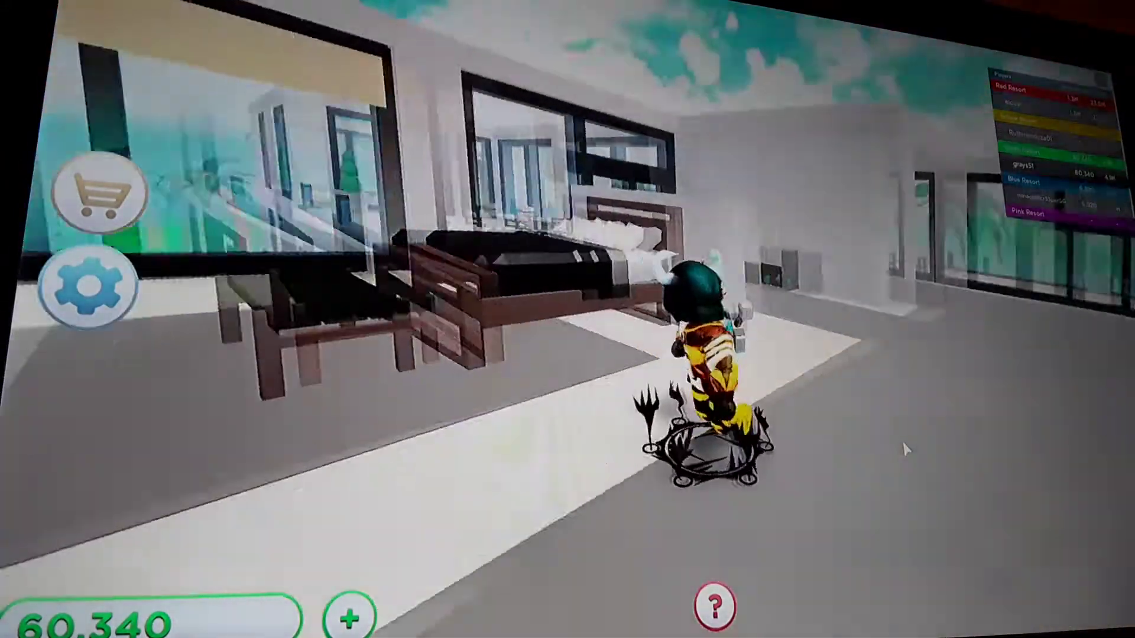
{"action": "key", "text": "Left"}
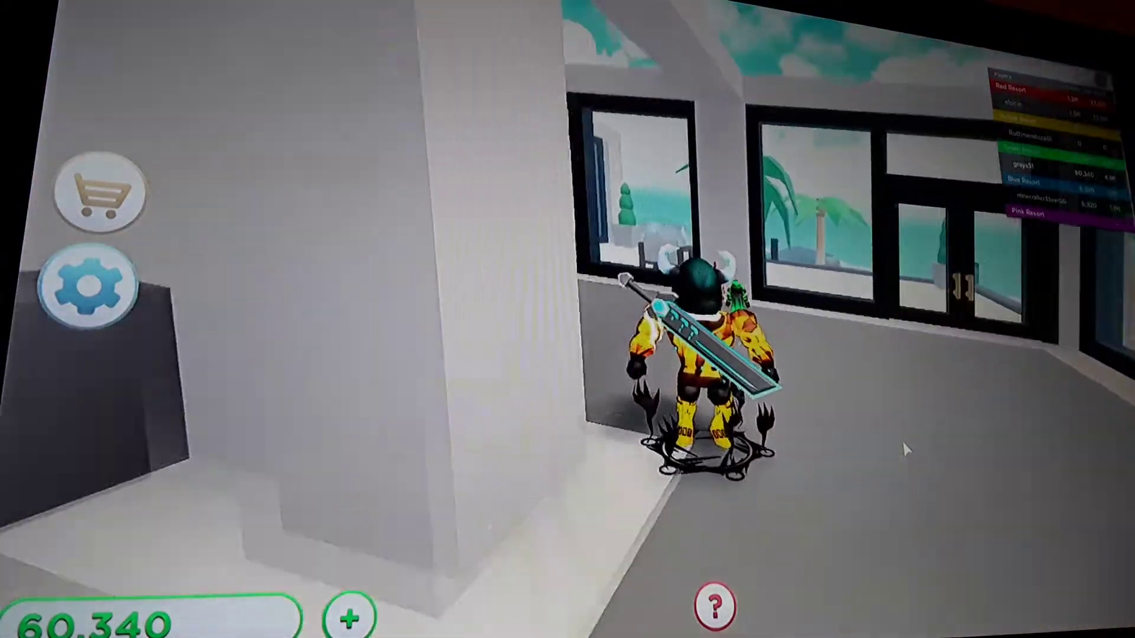
{"action": "key", "text": "Left"}
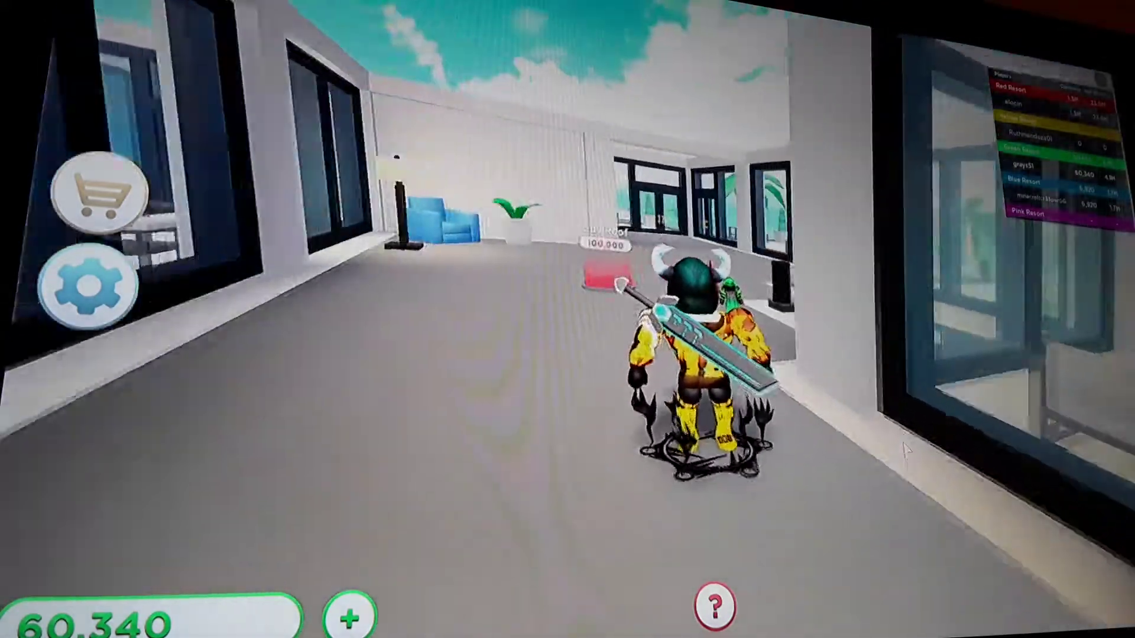
Step: Walk down the staircase into the corridor with the cash collector
{"action": "key", "text": "Right"}
{"action": "key", "text": "w"}
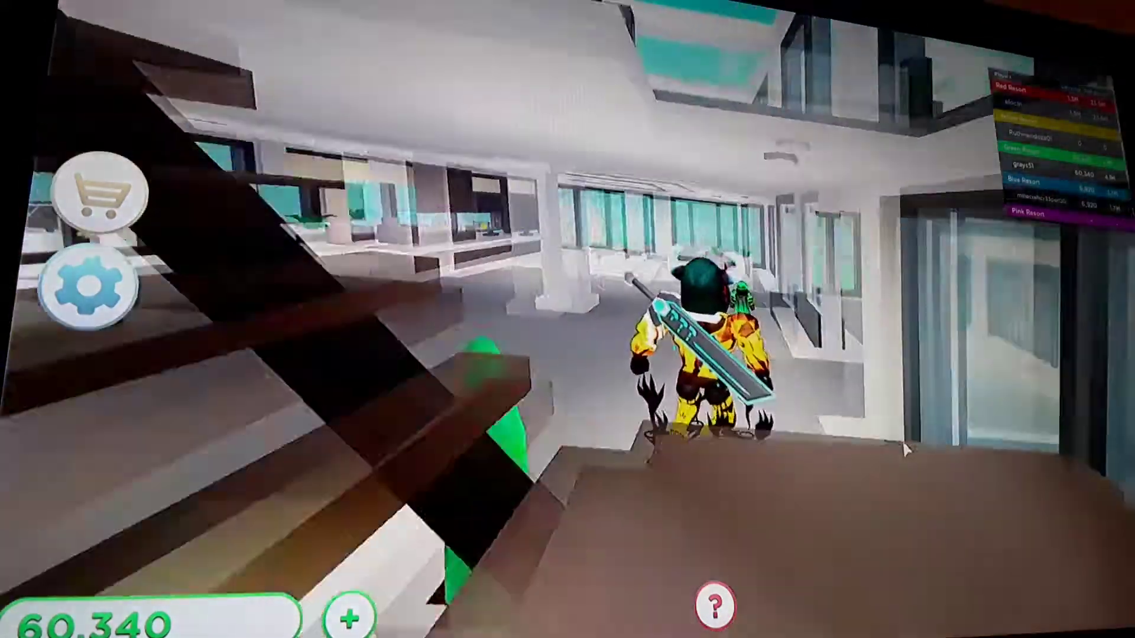
{"action": "key", "text": "w"}
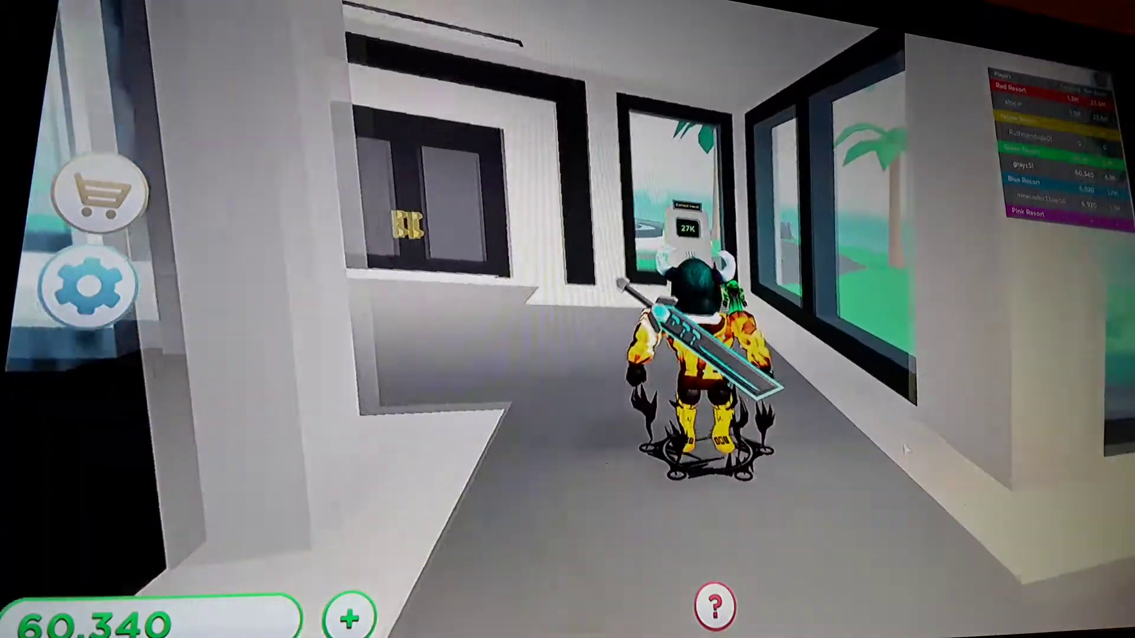
Step: Step on and off the Collect Here pad repeatedly to gather earnings
{"action": "key", "text": "w"}
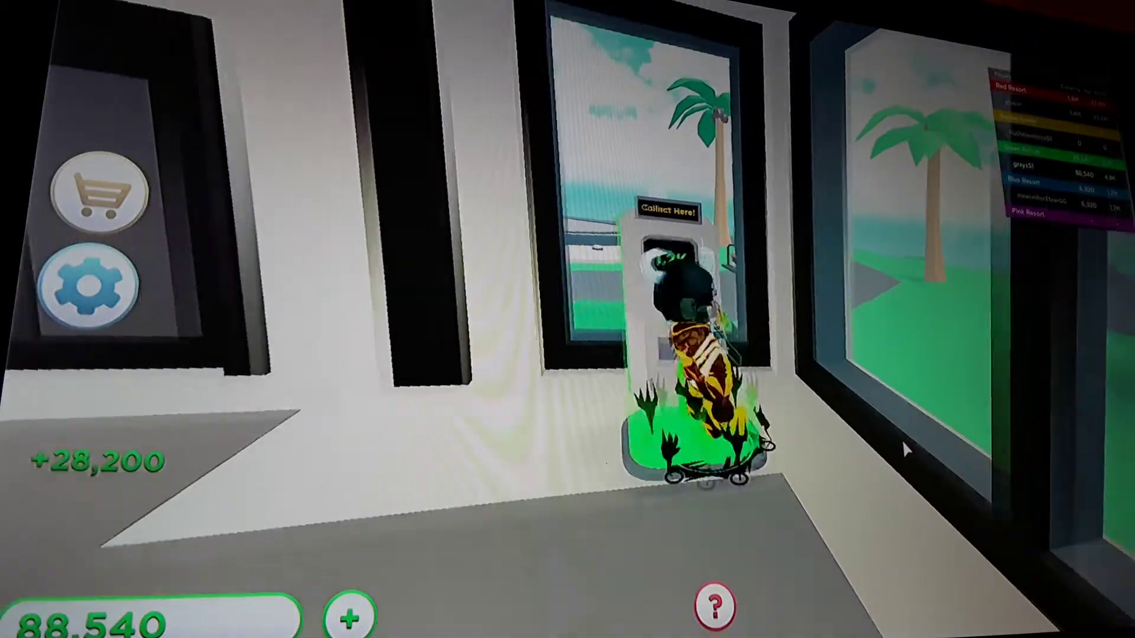
{"action": "key", "text": "s"}
{"action": "key", "text": "w"}
{"action": "key", "text": "s"}
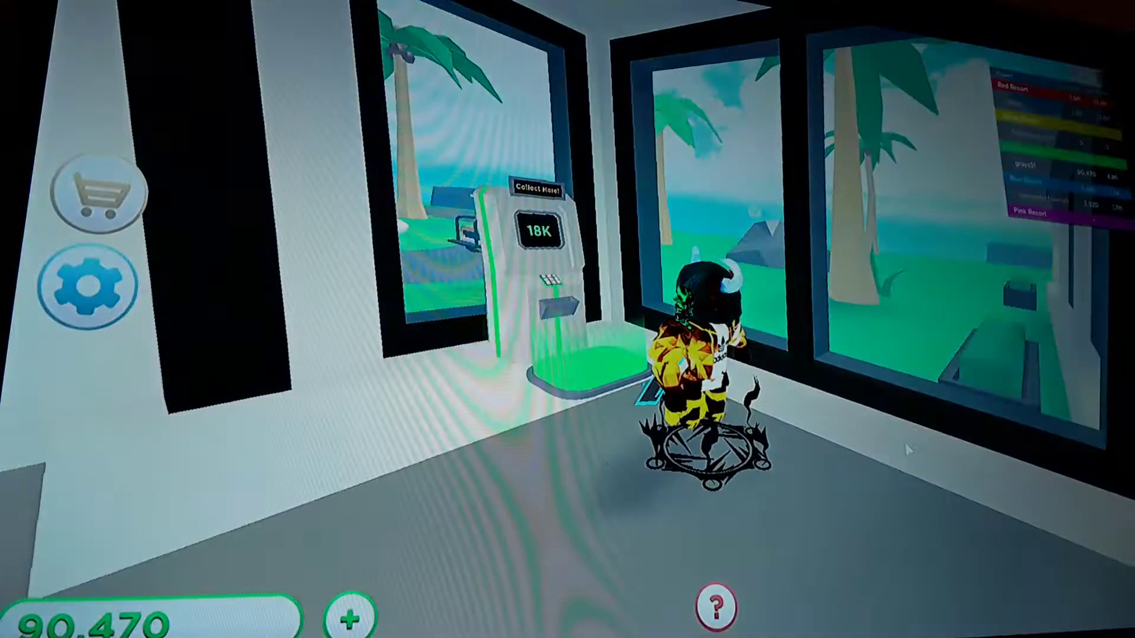
{"action": "key", "text": "s"}
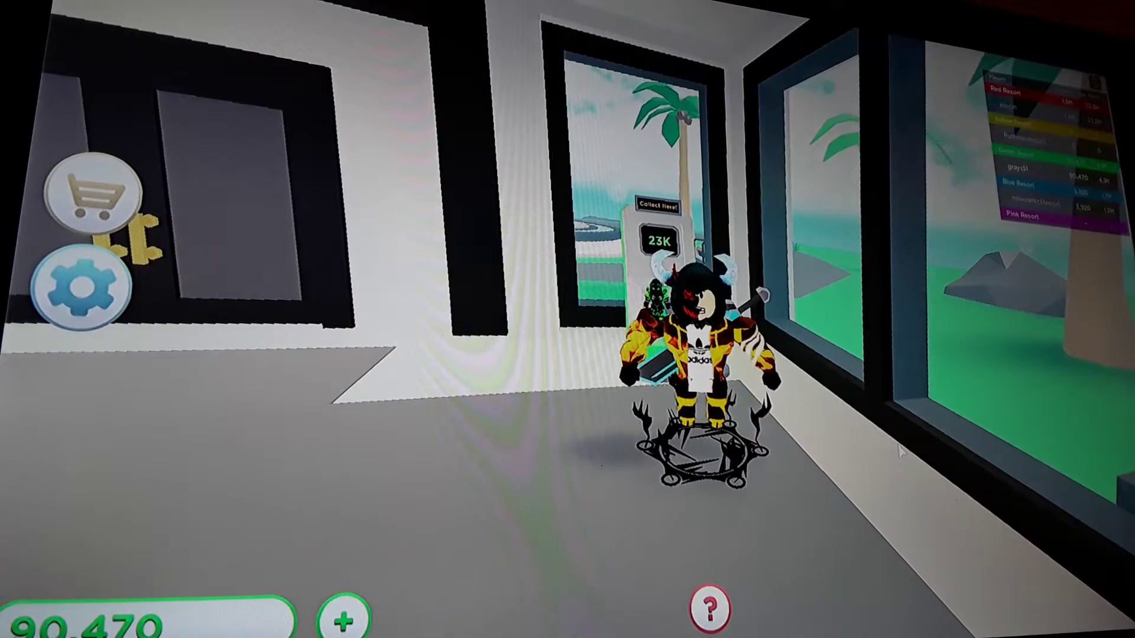
Step: Return from the lobby and collect the 33K plus new earnings, reaching 167,830
{"action": "key", "text": "w"}
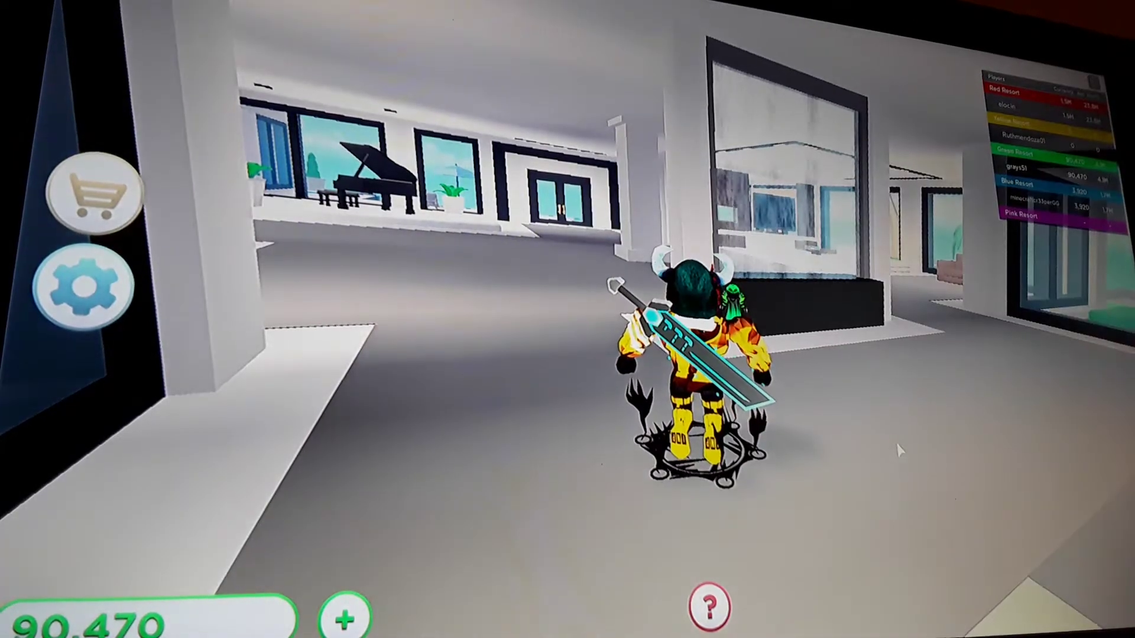
{"action": "key", "text": "w"}
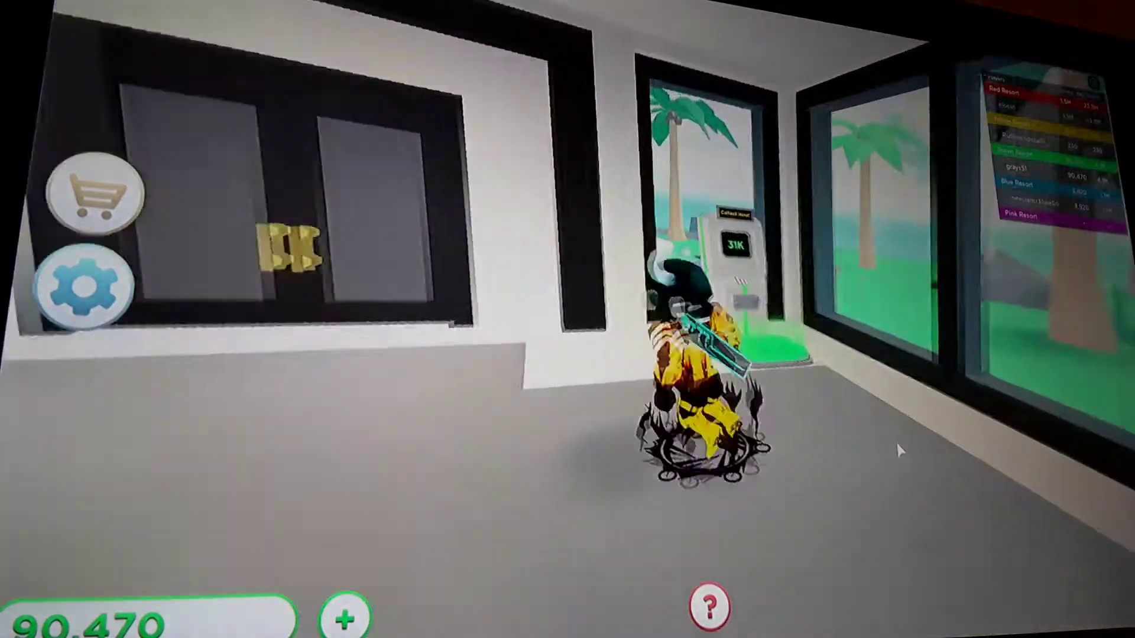
{"action": "key", "text": "s"}
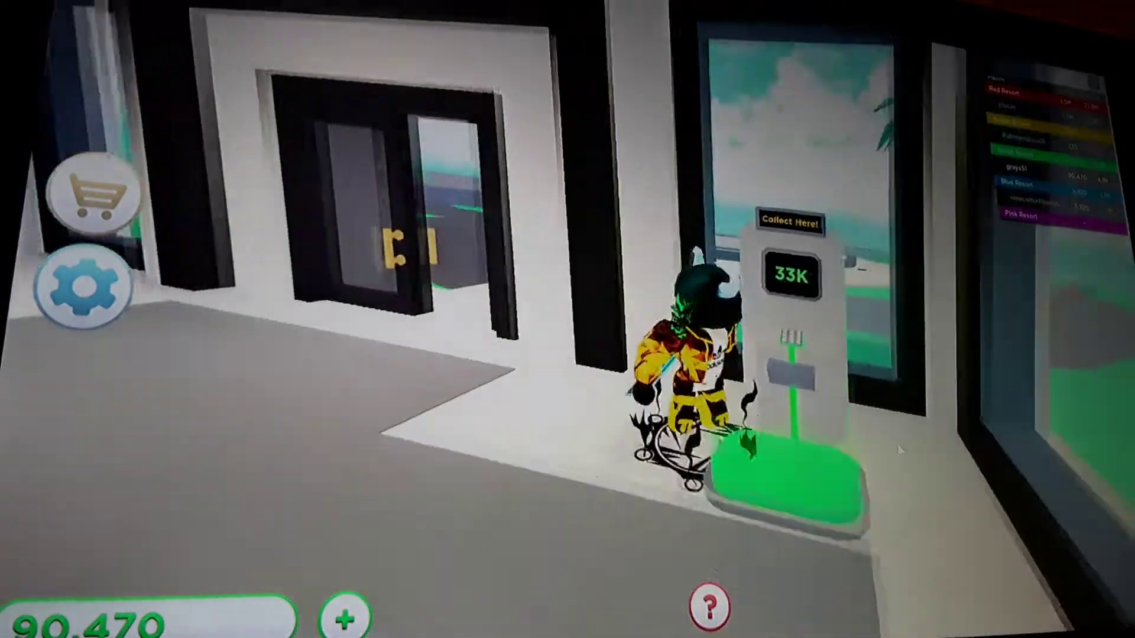
{"action": "key", "text": "s"}
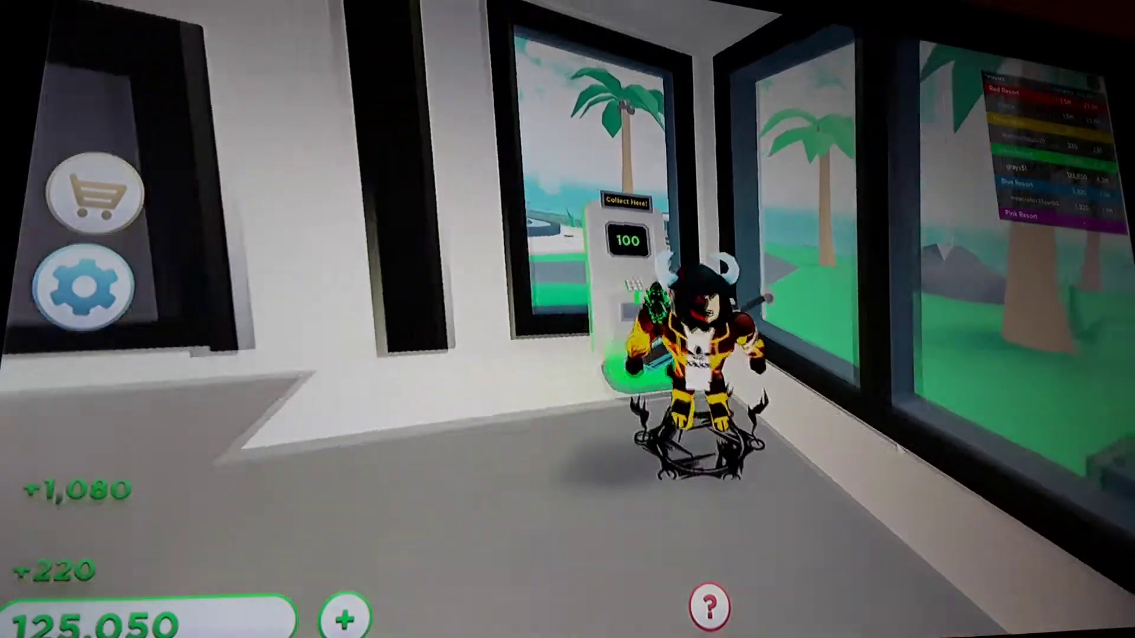
{"action": "key", "text": "s"}
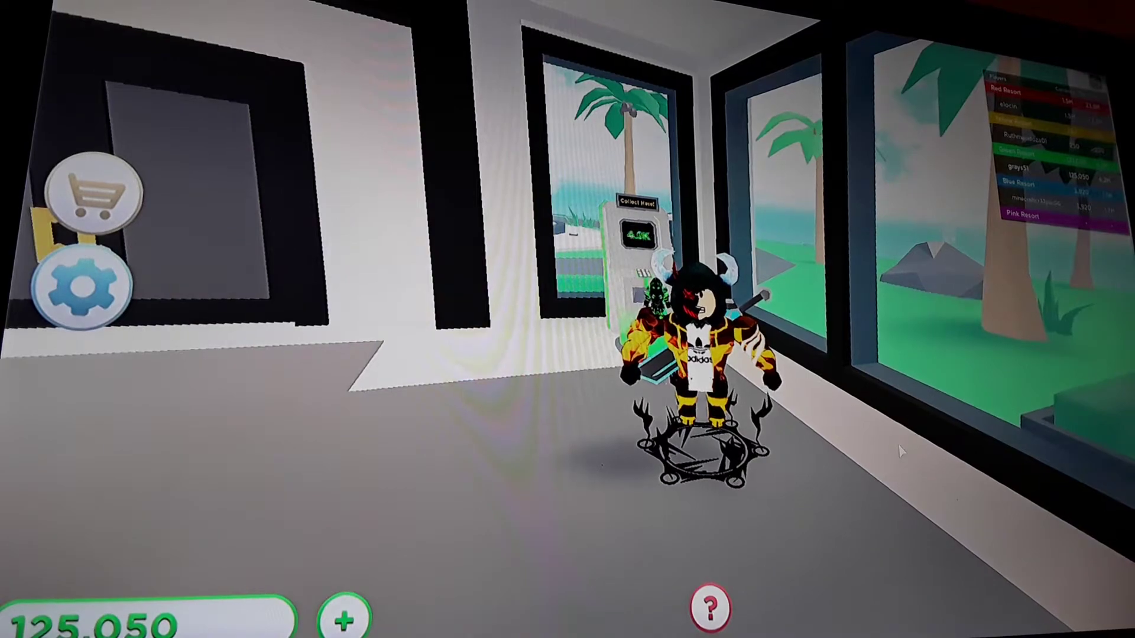
{"action": "key", "text": "w"}
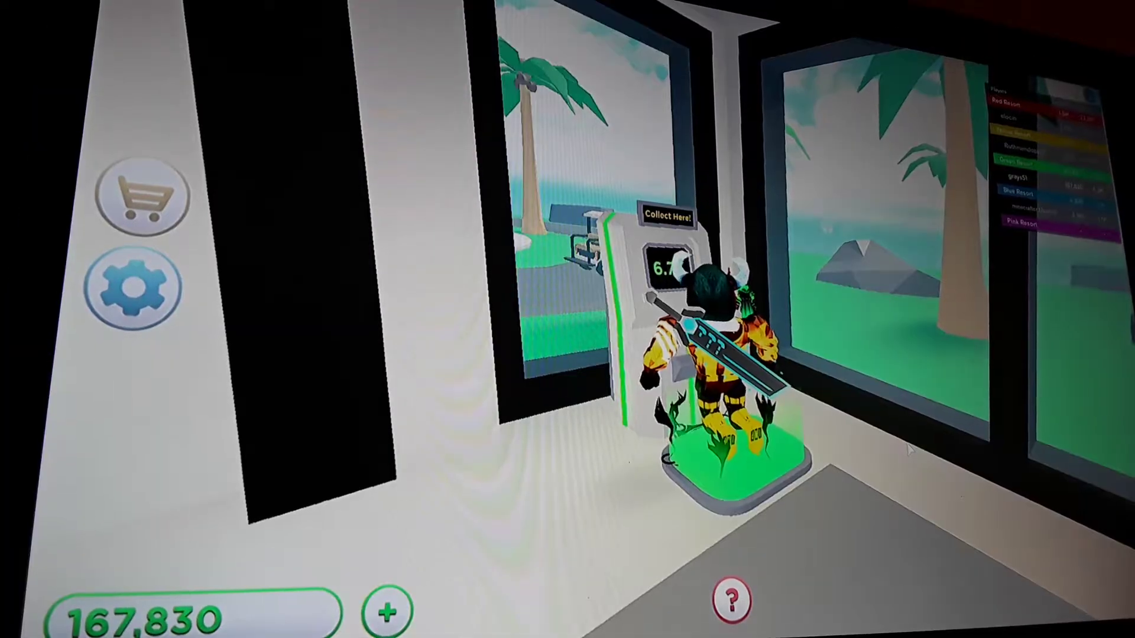
Step: Walk upstairs and buy the Money Dropper for 160,000, leaving 7,830 cash
{"action": "key", "text": "s"}
{"action": "key", "text": "d"}
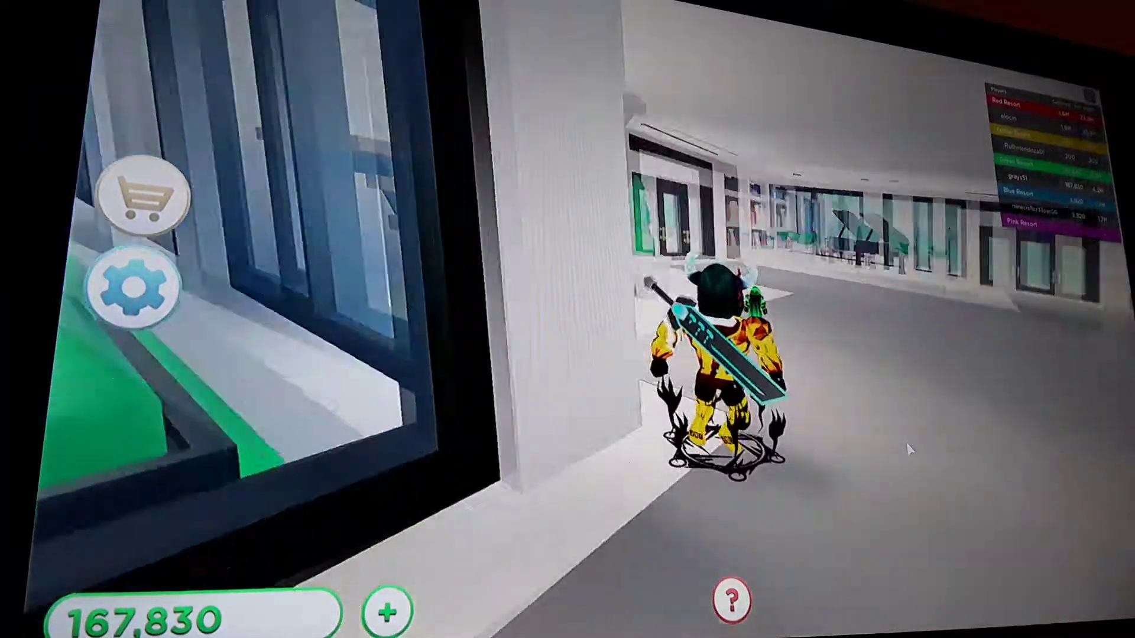
{"action": "key", "text": "w"}
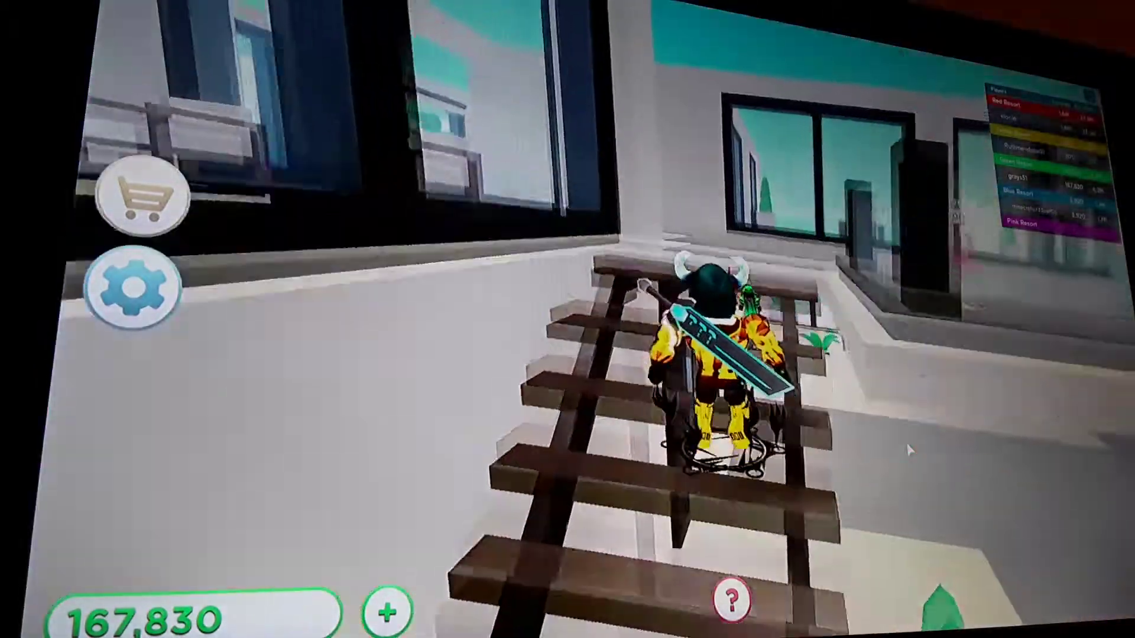
{"action": "key", "text": "w"}
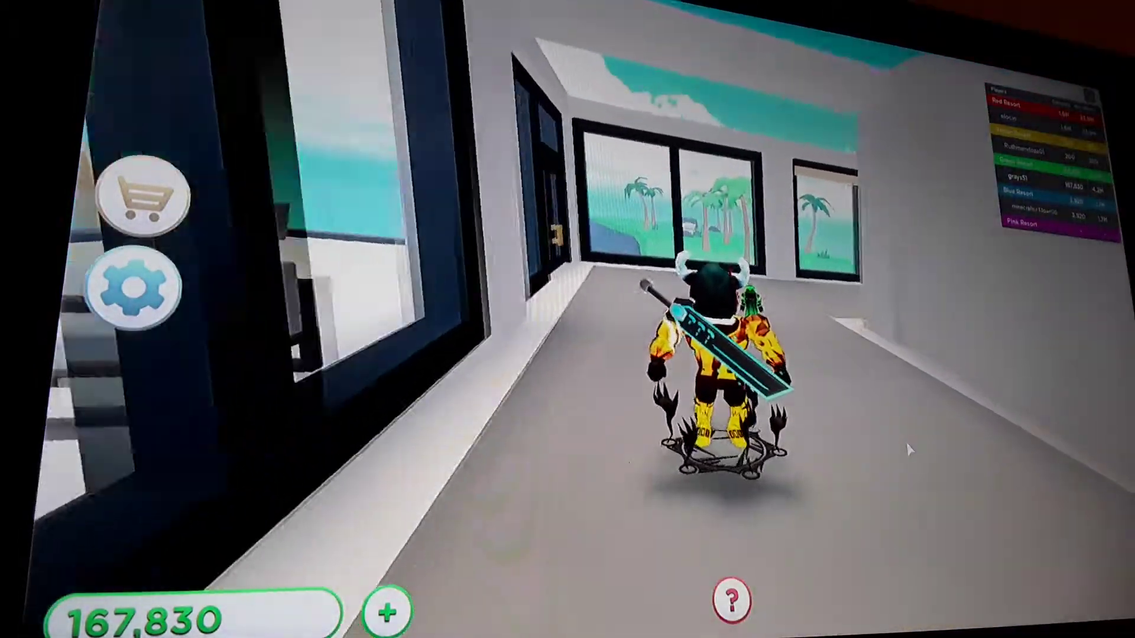
{"action": "key", "text": "a"}
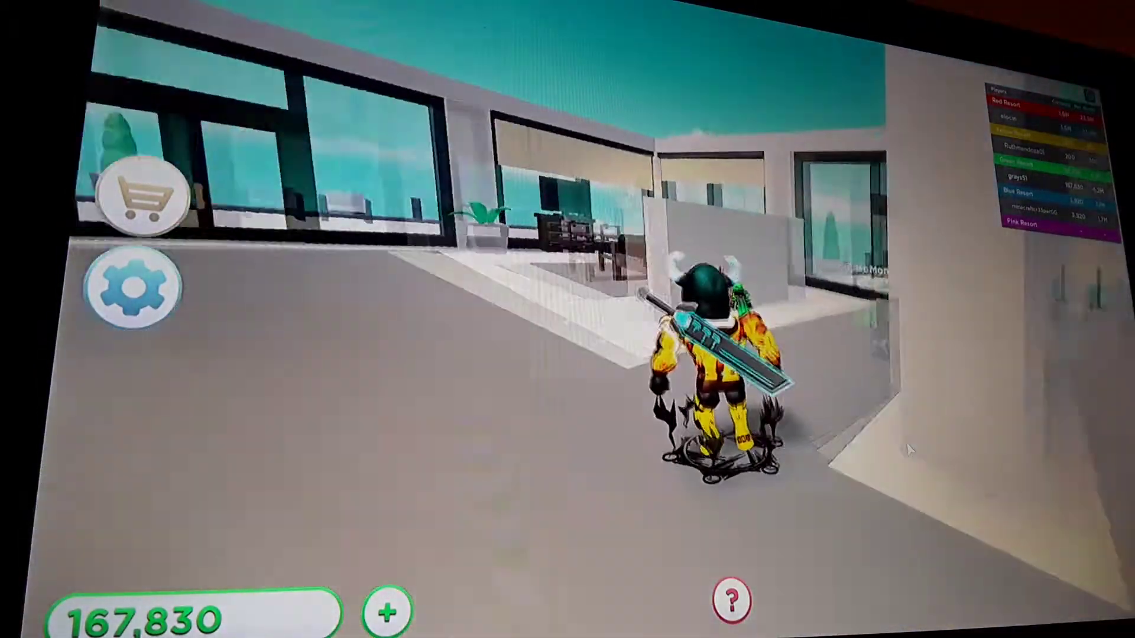
{"action": "key", "text": "w"}
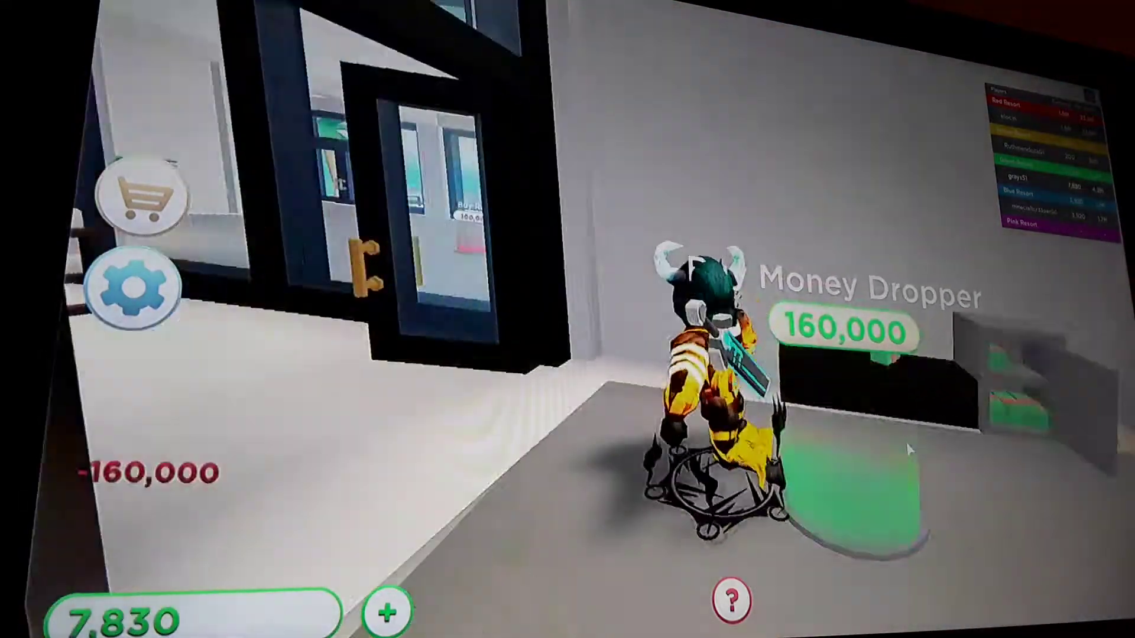
{"action": "key", "text": "w"}
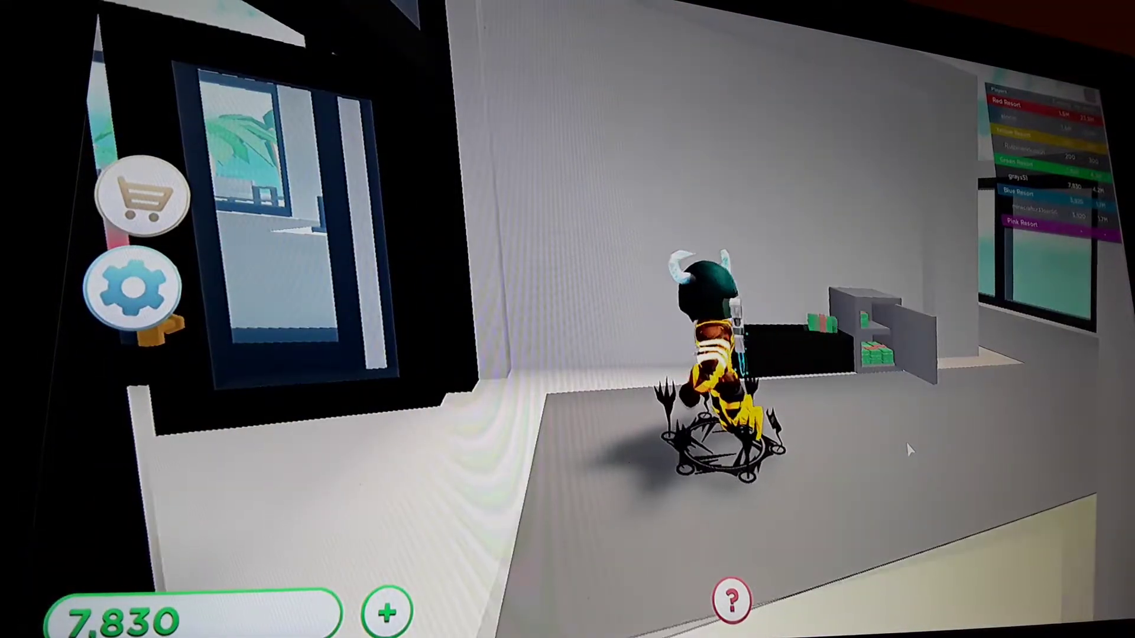
Step: Look around at the newly built Money Dropper and the safe wall
{"action": "key", "text": "a"}
{"action": "key", "text": "d"}
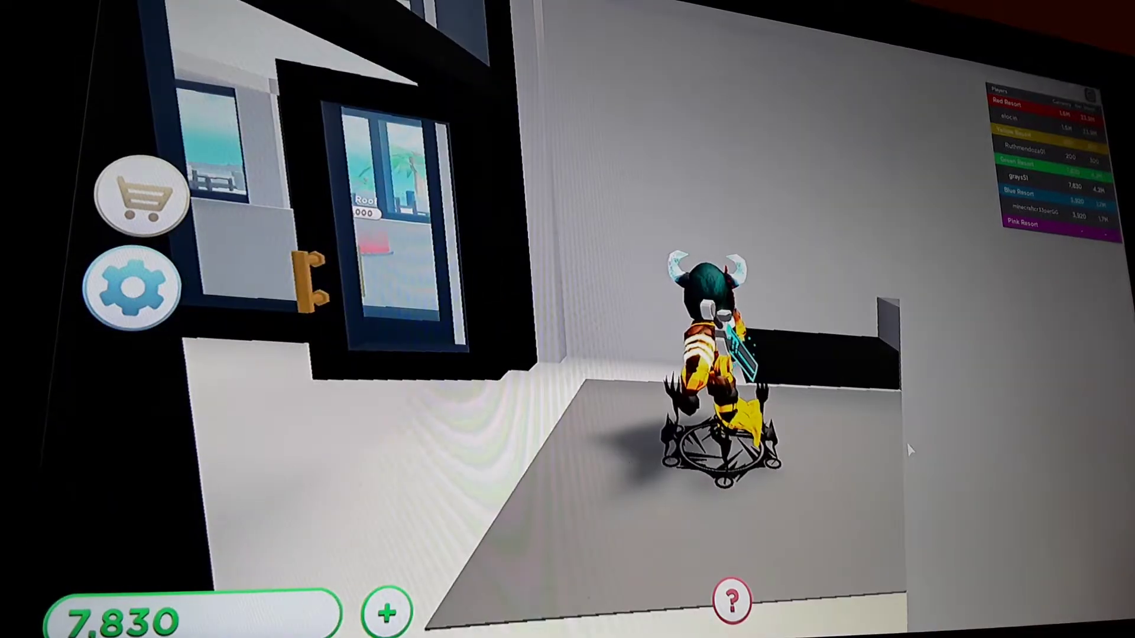
{"action": "key", "text": "a"}
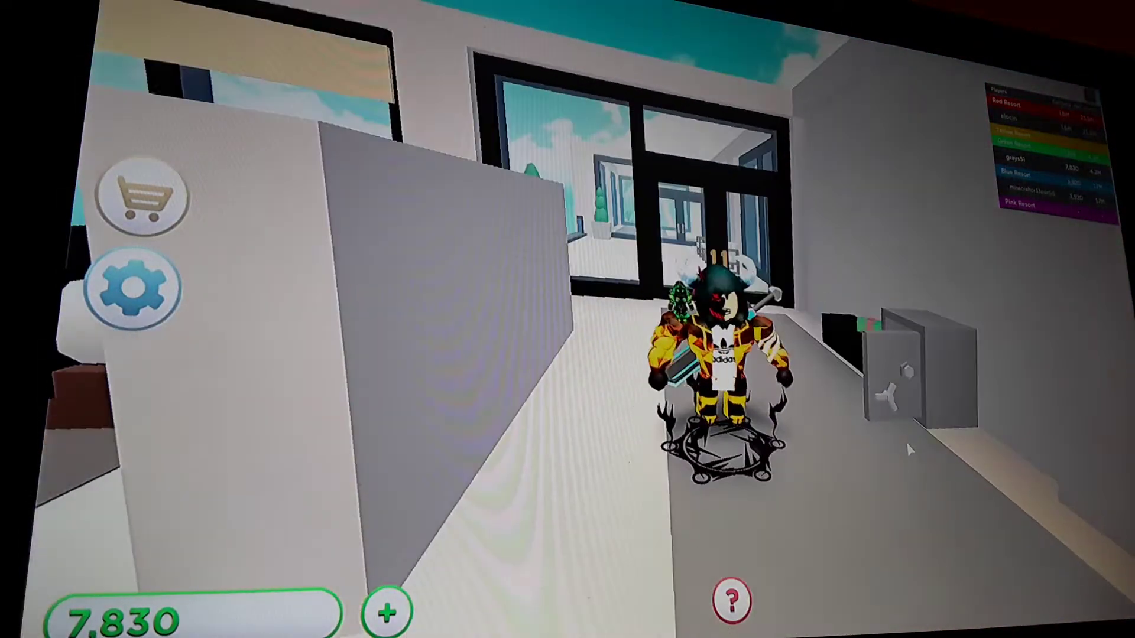
{"action": "key", "text": "a"}
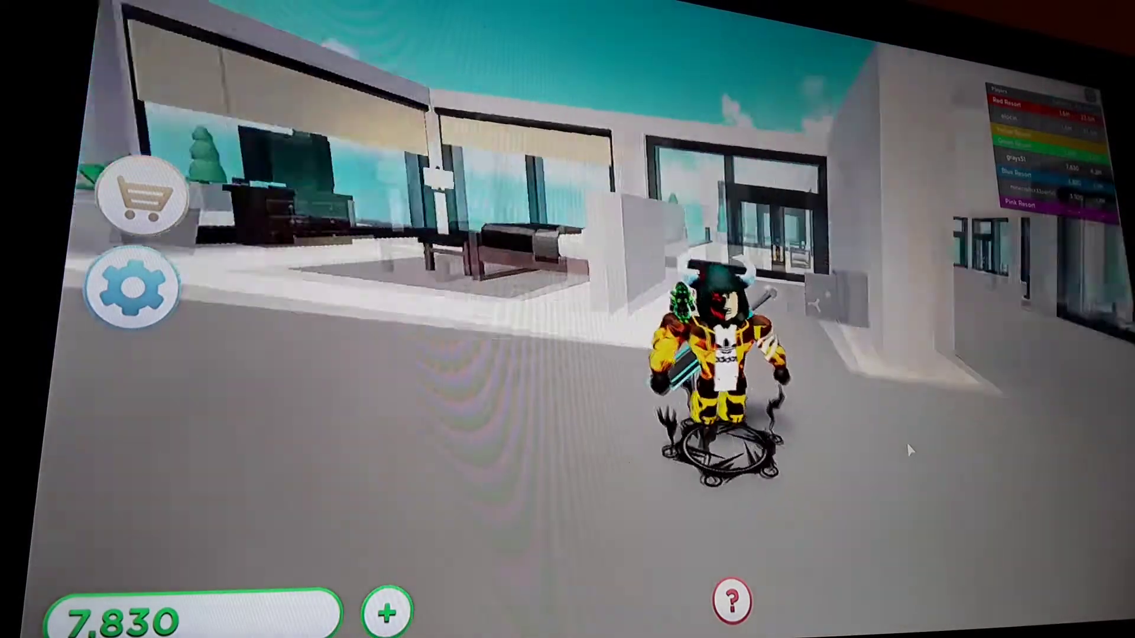
Step: Walk back down the corridor, through the double doors, onto the 36K collector pad
{"action": "key", "text": "w"}
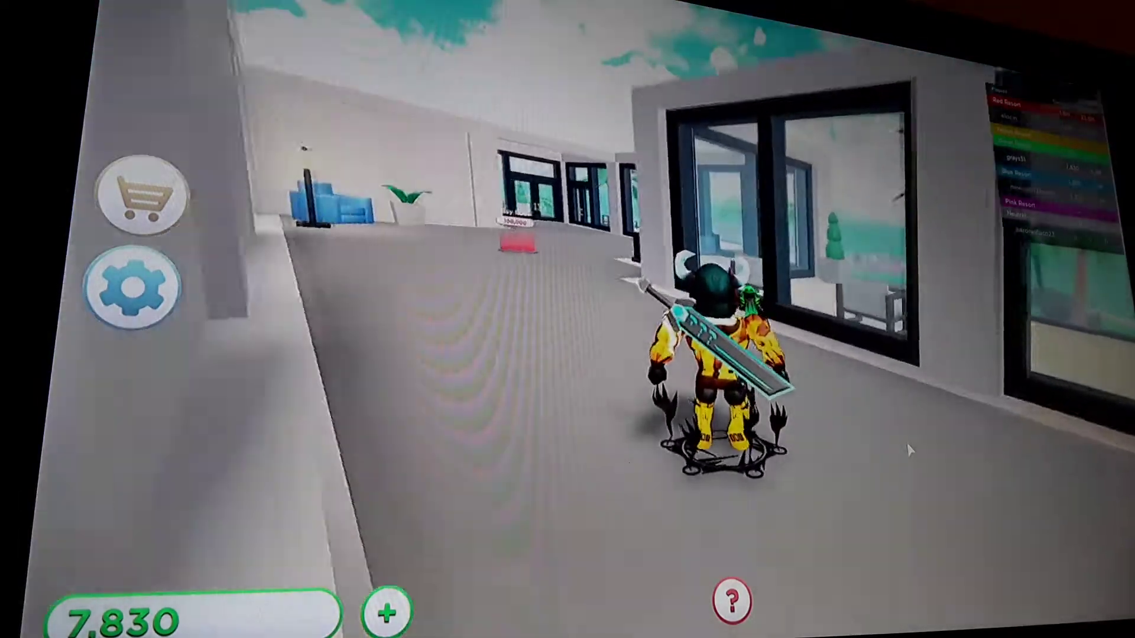
{"action": "key", "text": "d"}
{"action": "key", "text": "a"}
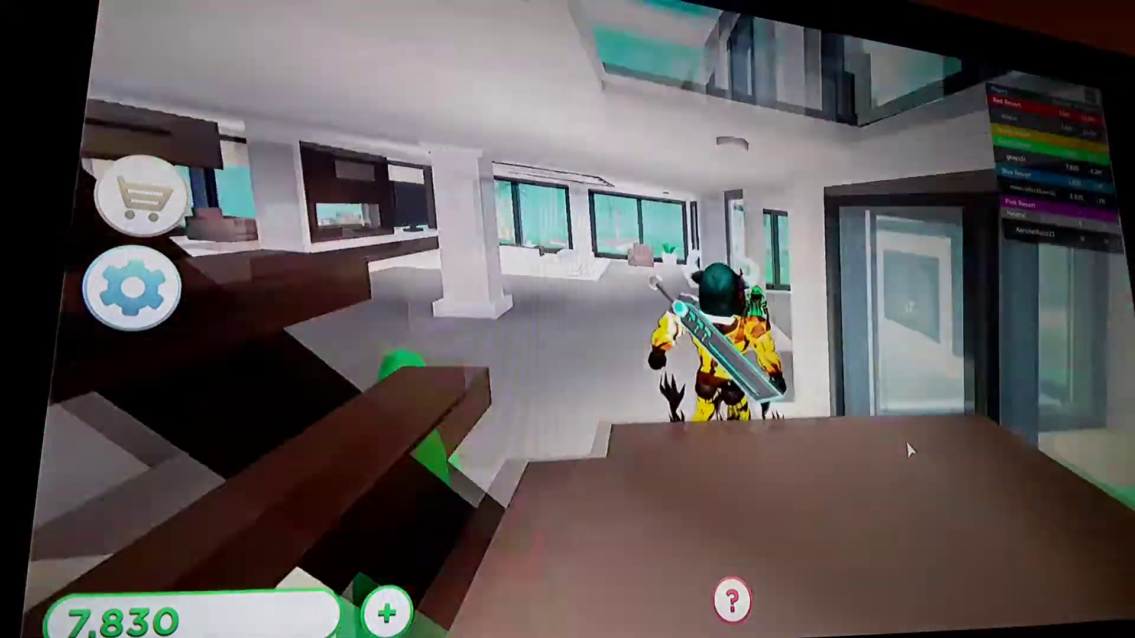
{"action": "key", "text": "a"}
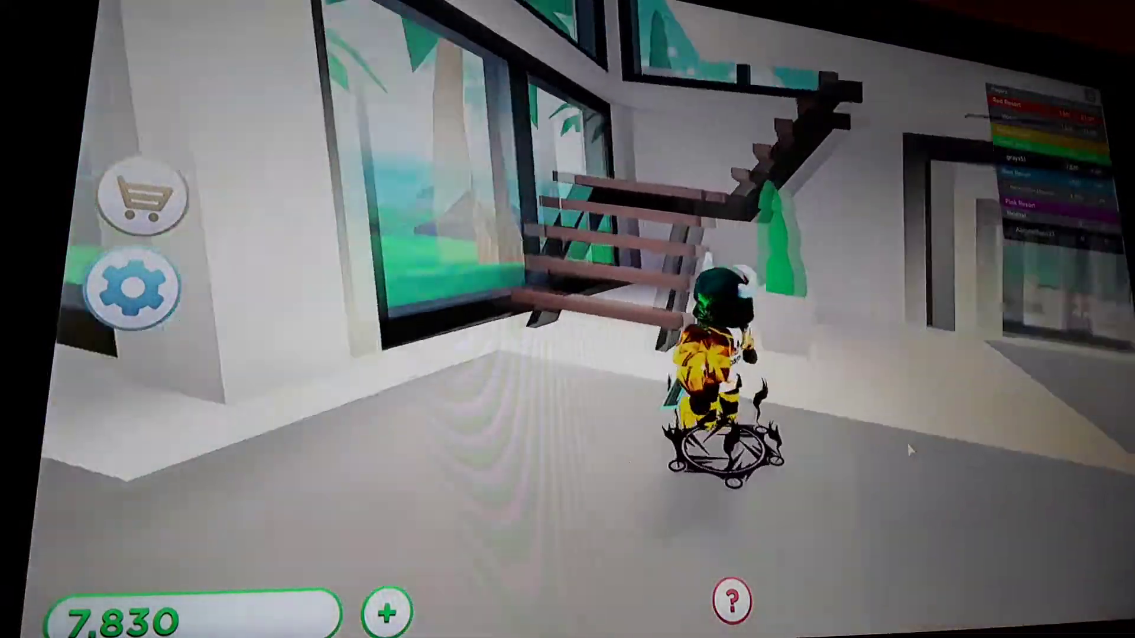
{"action": "key", "text": "a"}
{"action": "key", "text": "w"}
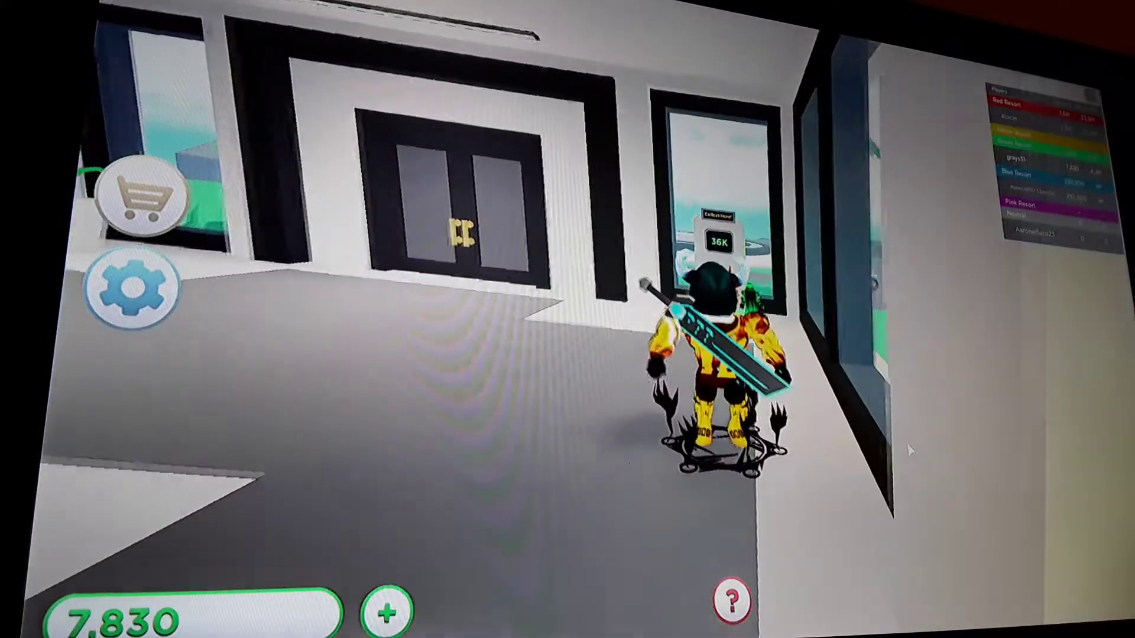
{"action": "key", "text": "w"}
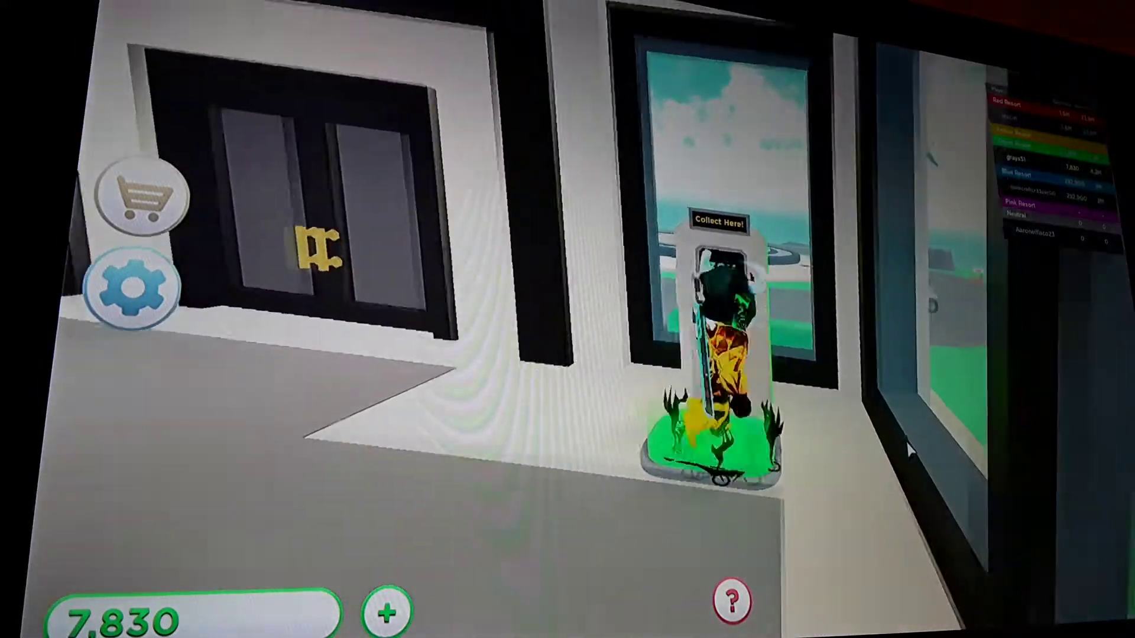
Step: Collect earnings at the collector and head down the corridor toward the stairs
{"action": "key", "text": "s"}
{"action": "key", "text": "s"}
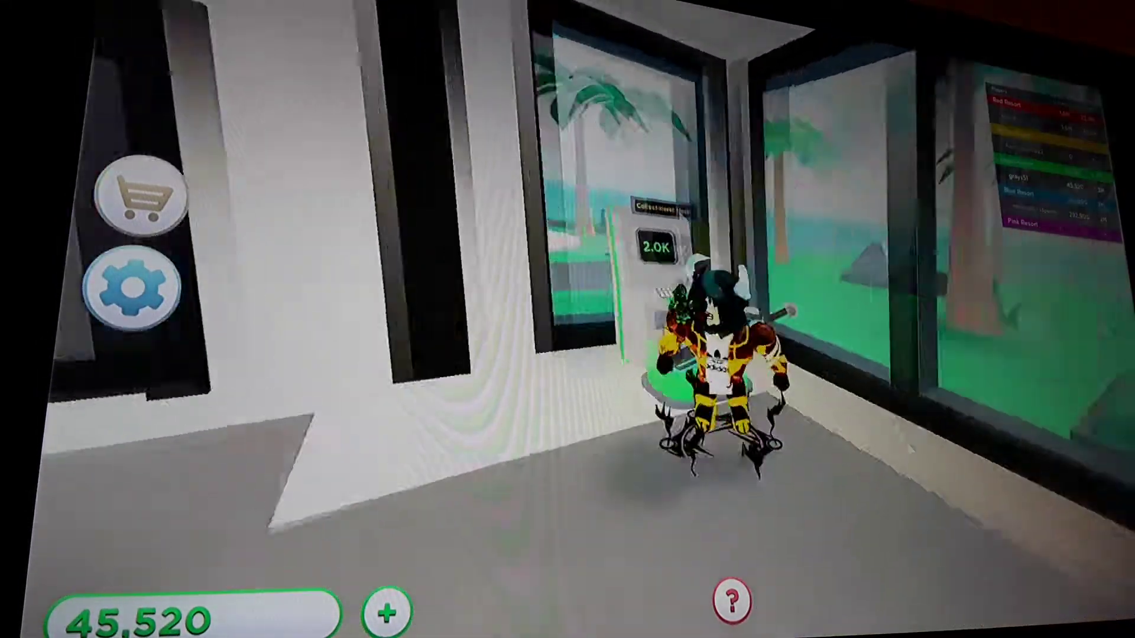
{"action": "key", "text": "w"}
{"action": "key", "text": "w"}
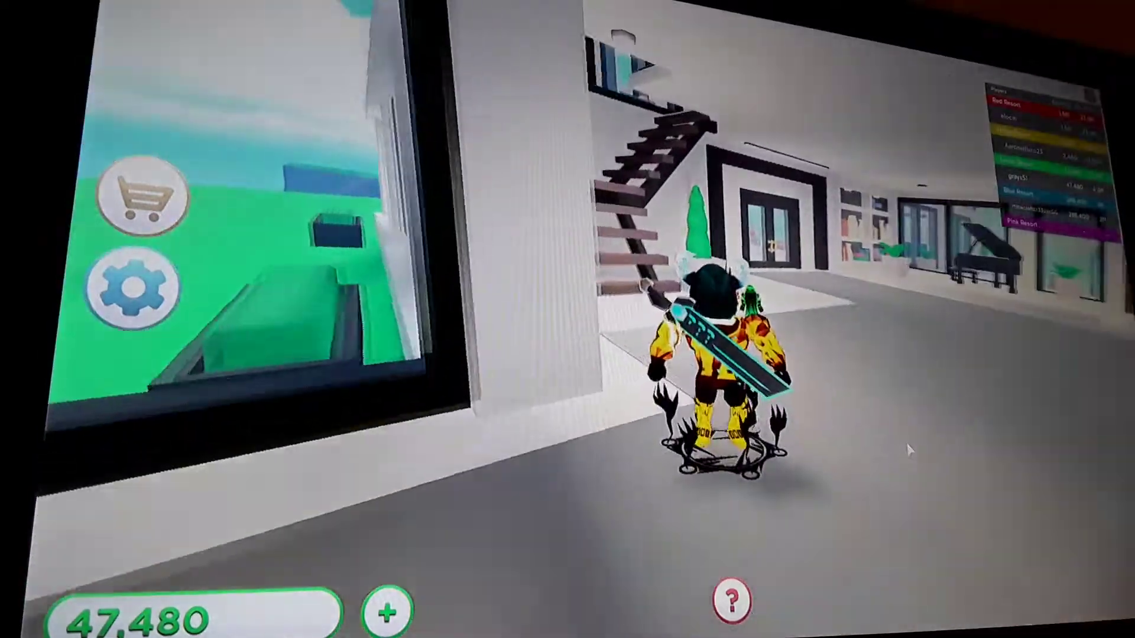
{"action": "key", "text": "w"}
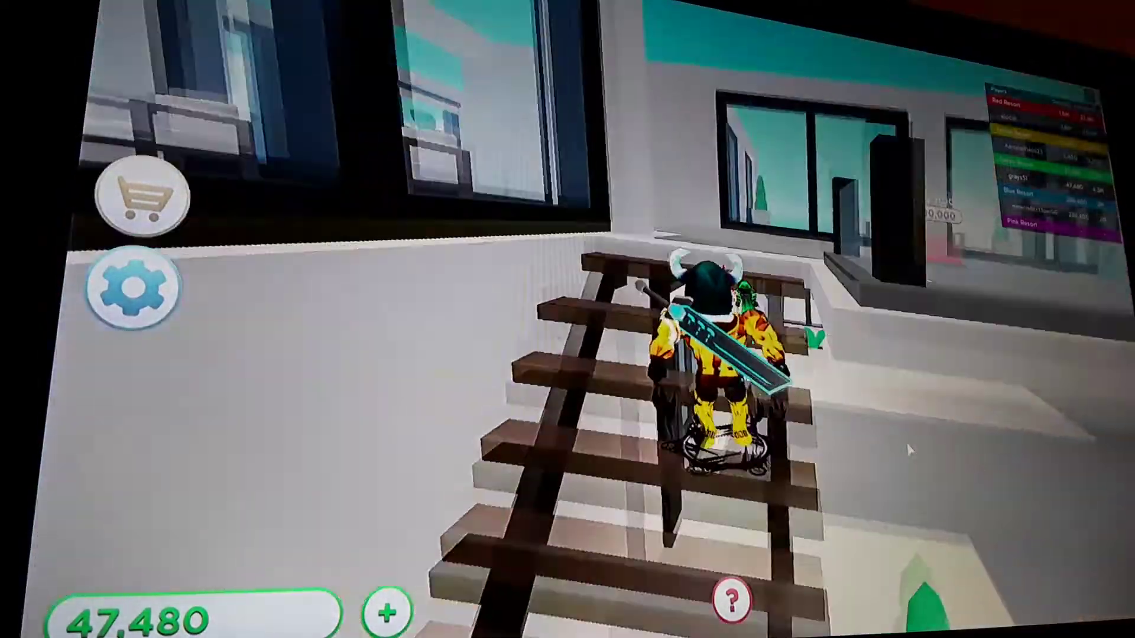
{"action": "key", "text": "Right"}
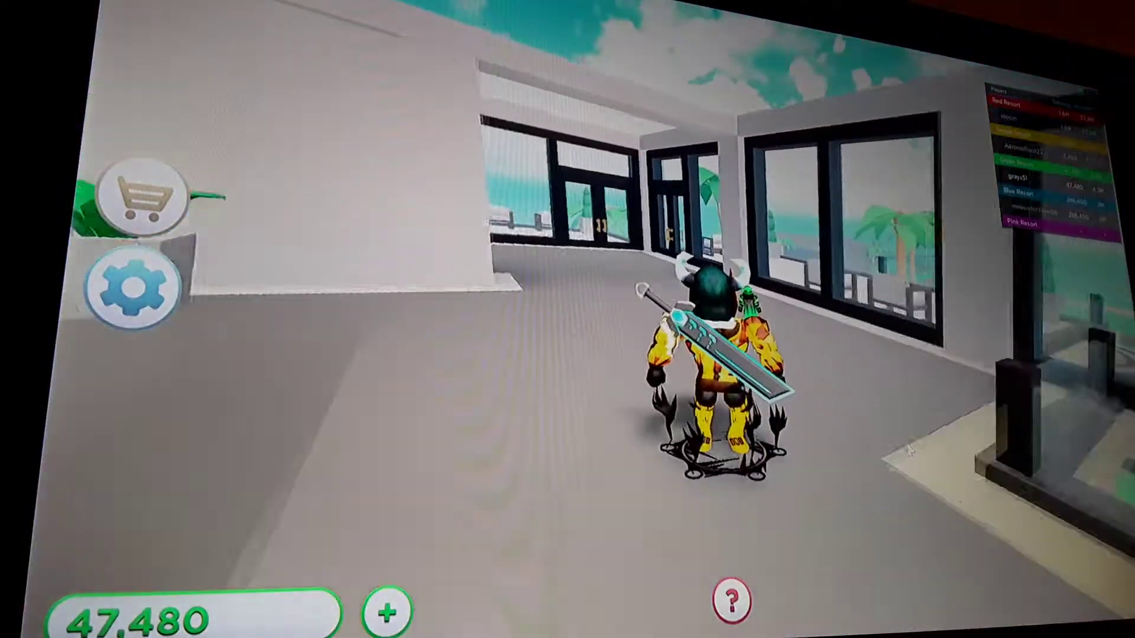
{"action": "key", "text": "Right"}
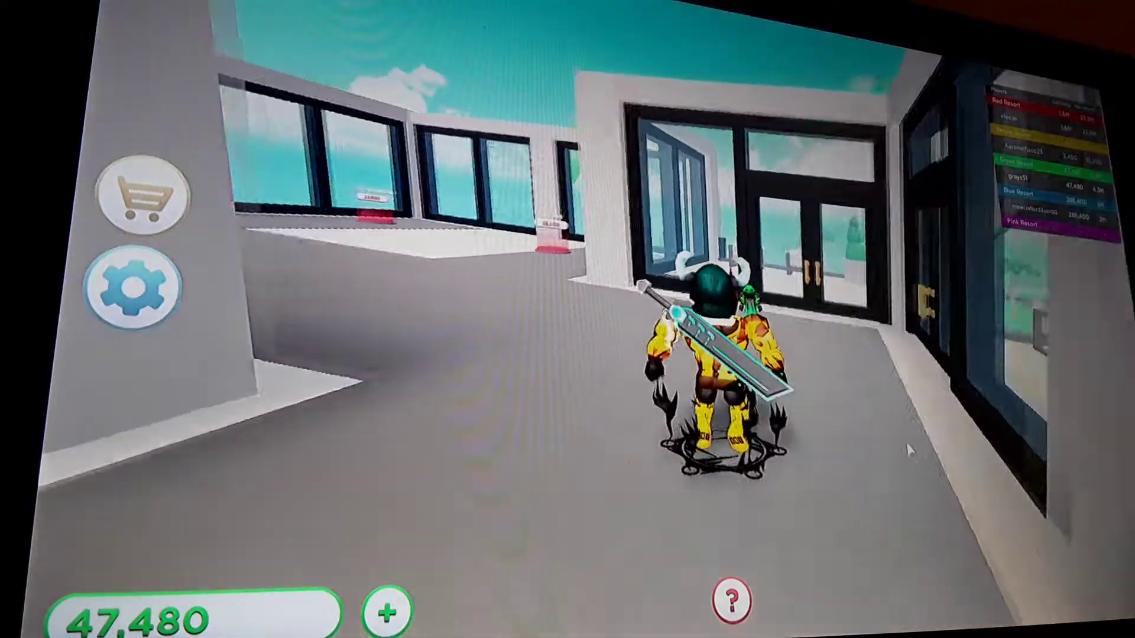
Step: Walk onto the Buy Bed pad to add a bed to the villa
{"action": "key", "text": "w"}
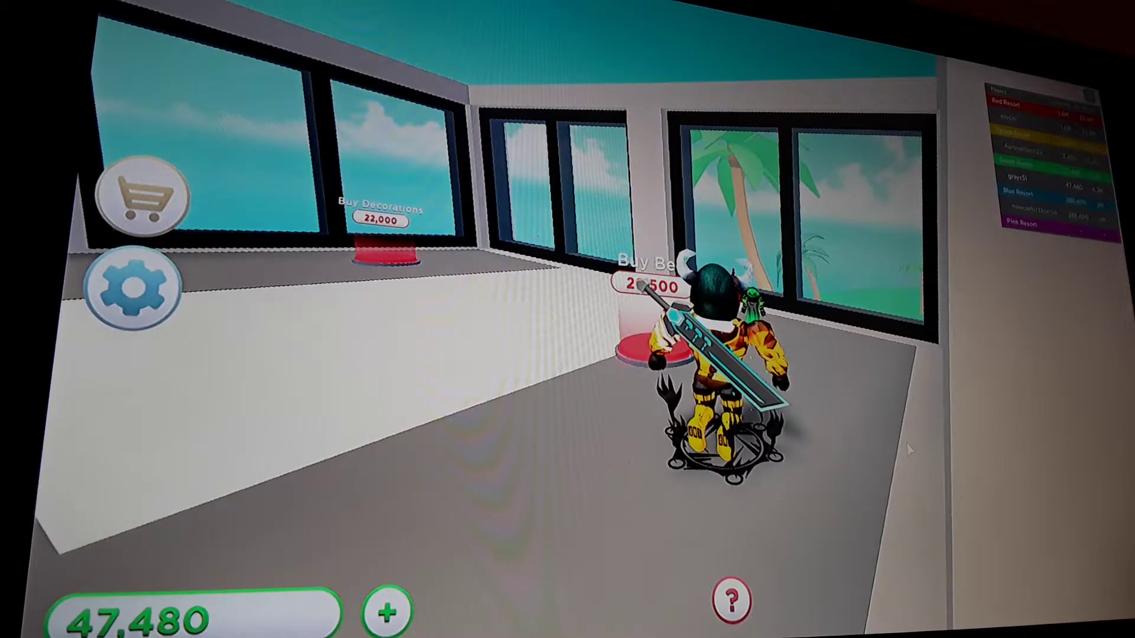
{"action": "key", "text": "a"}
{"action": "key", "text": "a"}
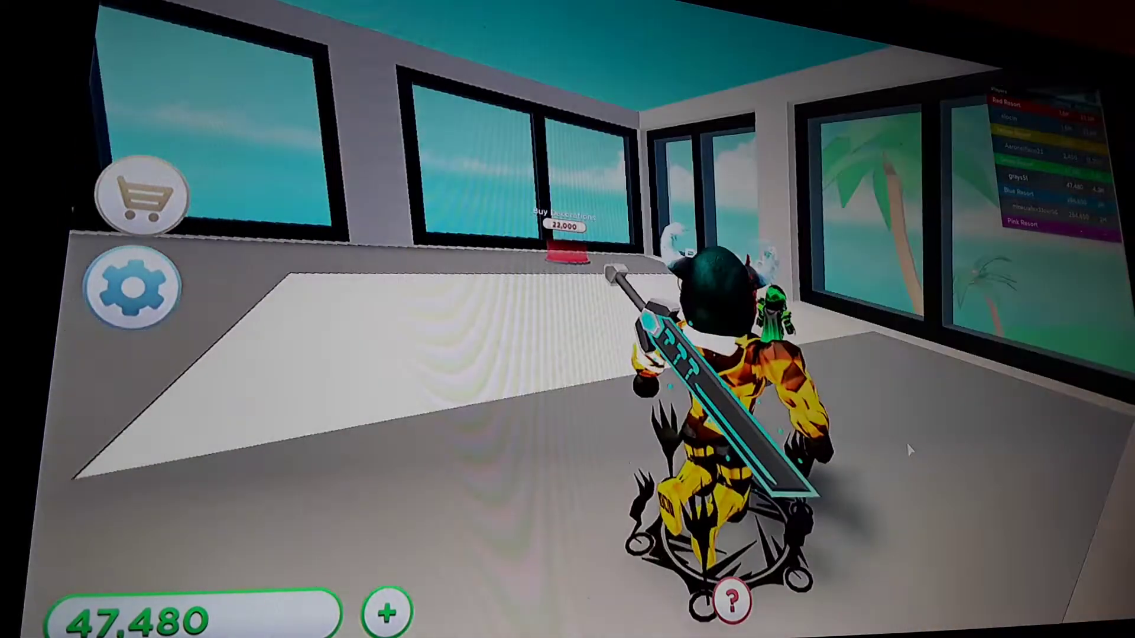
{"action": "key", "text": "w"}
{"action": "key", "text": "a"}
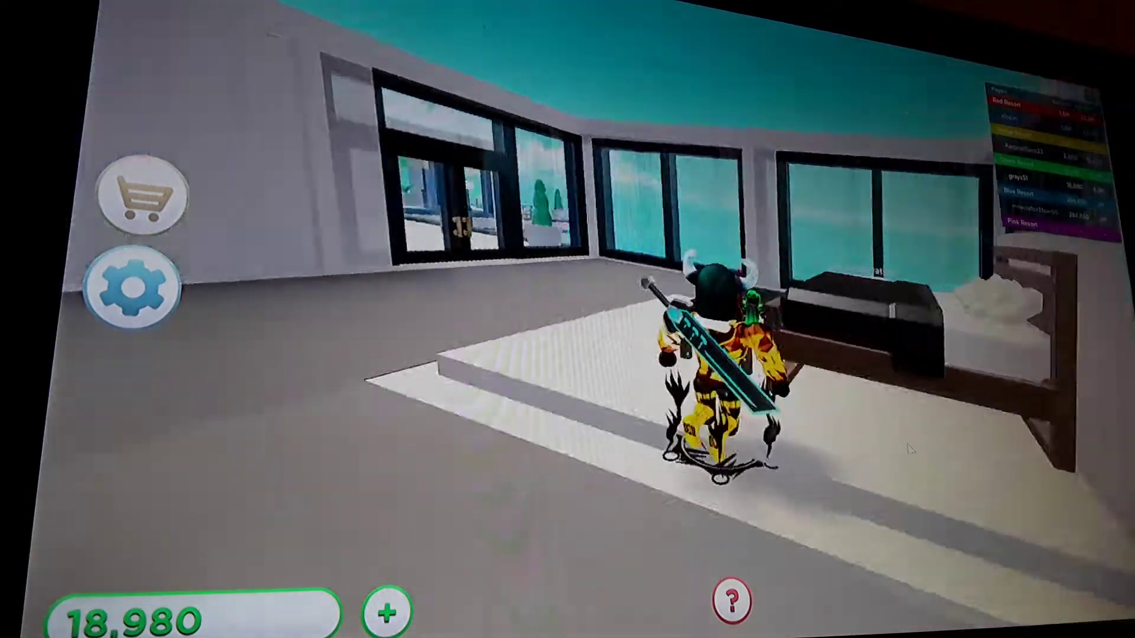
Step: Walk back to the villa collector and collect 27K, raising cash from 18,980 to 47,660
{"action": "key", "text": "w"}
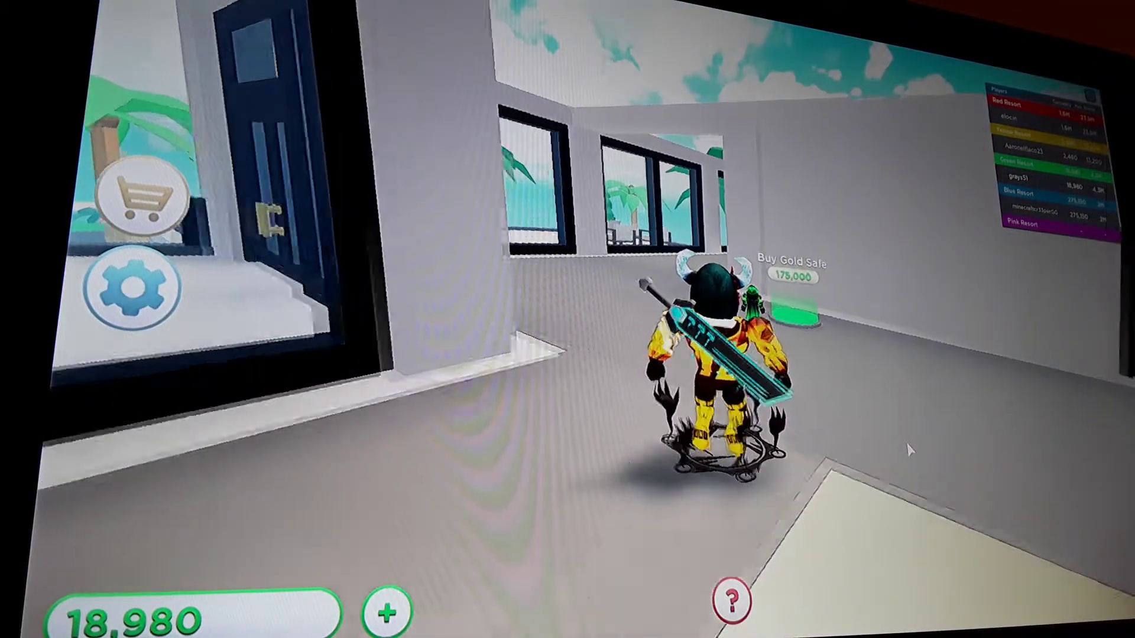
{"action": "key", "text": "w"}
{"action": "key", "text": "w"}
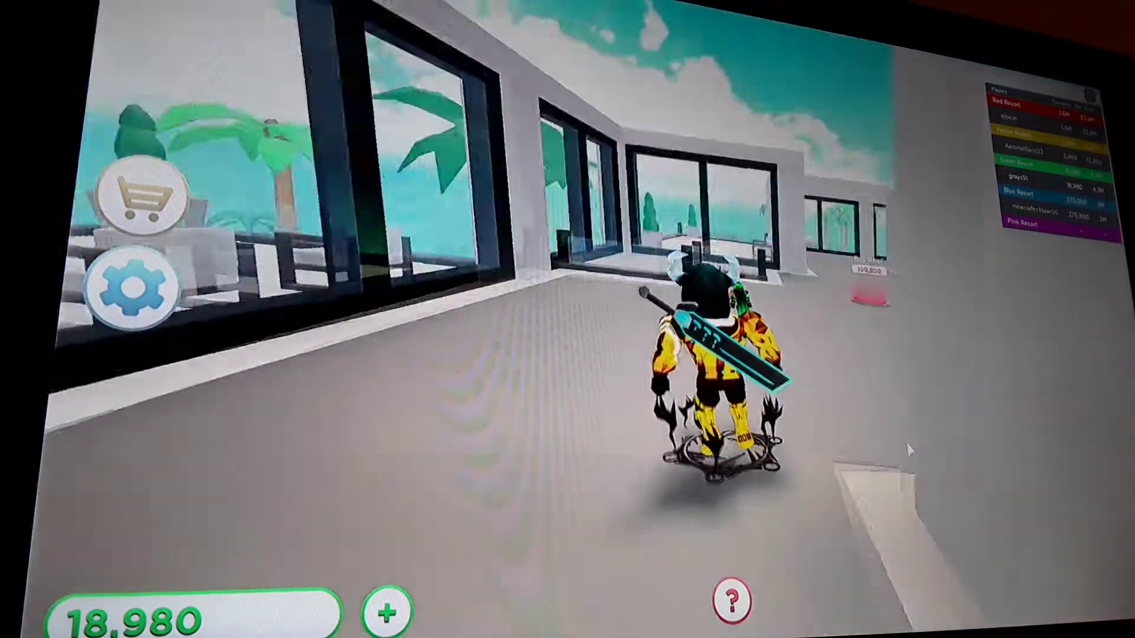
{"action": "key", "text": "a"}
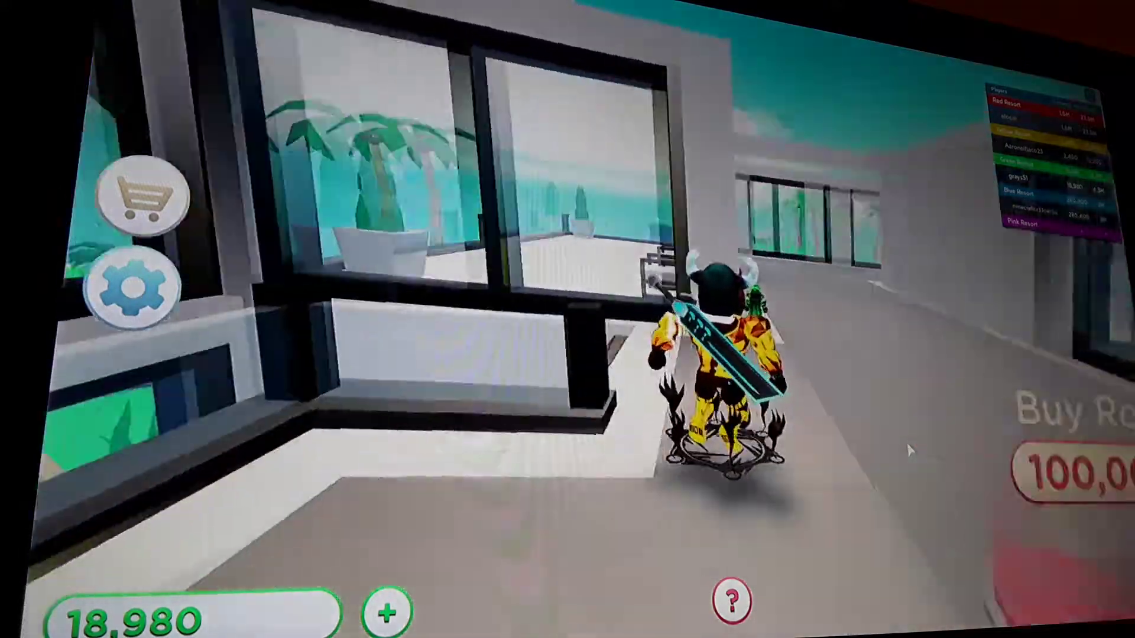
{"action": "key", "text": "d"}
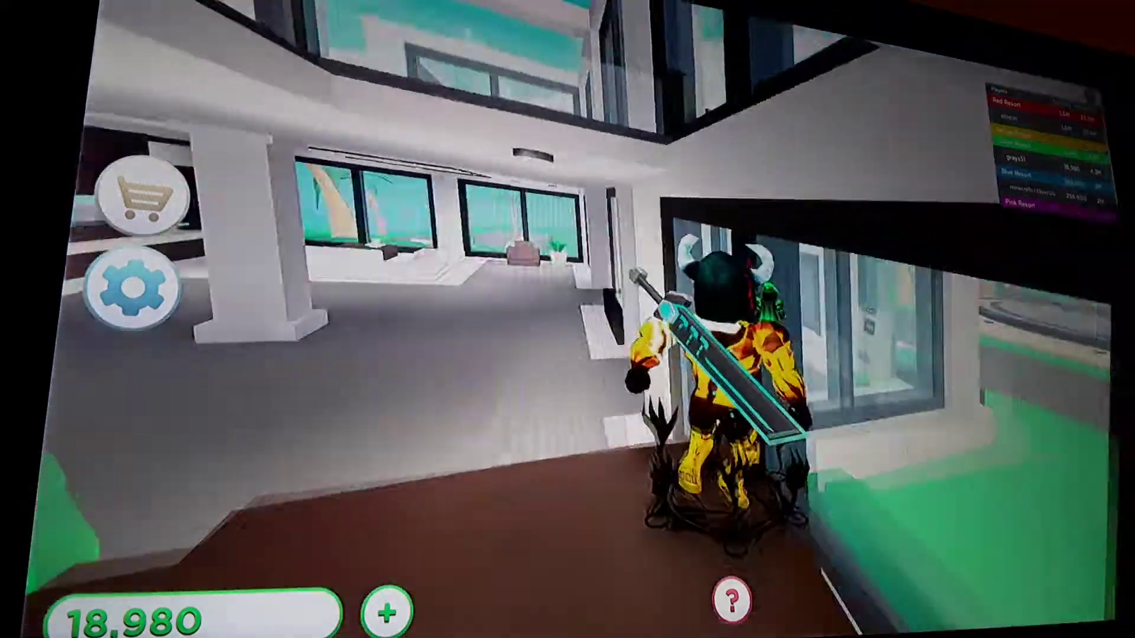
{"action": "key", "text": "w"}
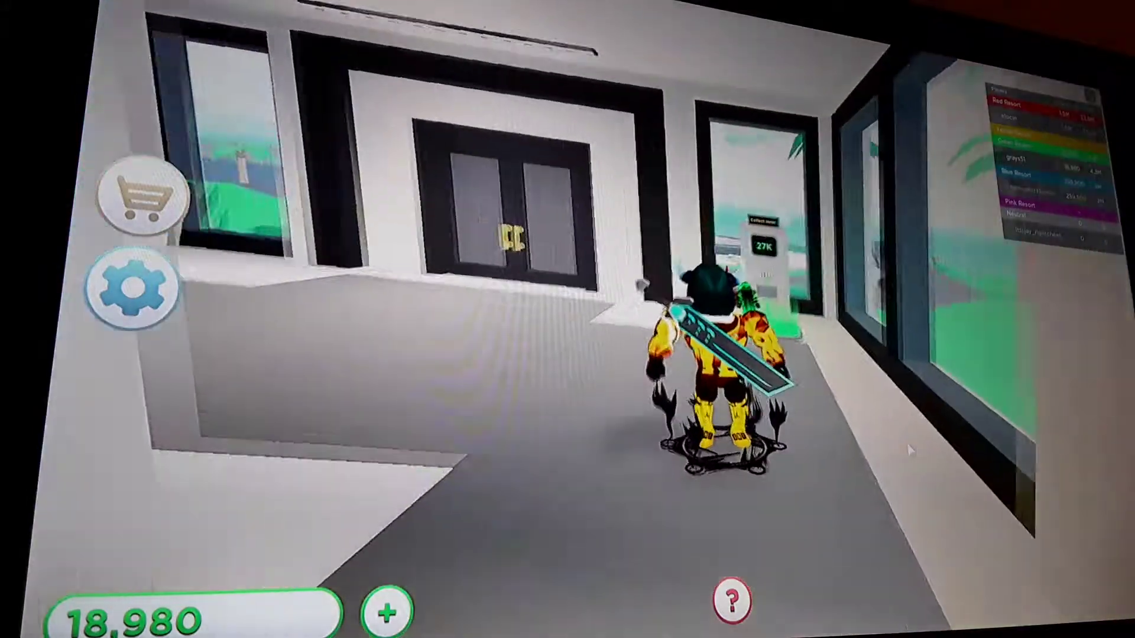
{"action": "key", "text": "d"}
{"action": "key", "text": "d"}
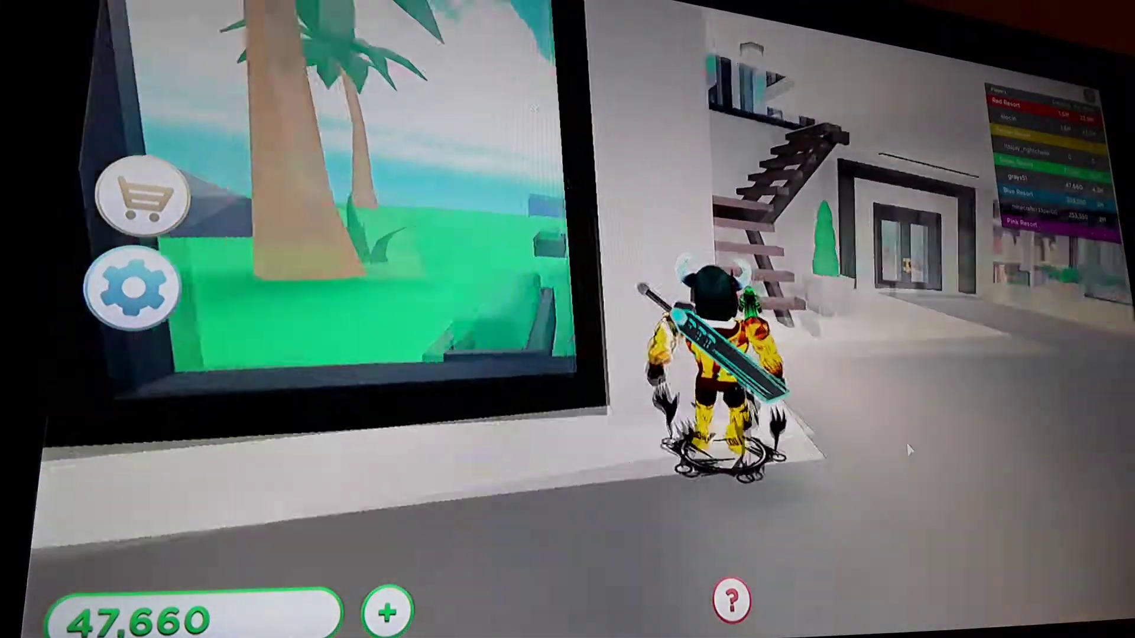
Step: Climb upstairs past the Gold Safe pad and buy the decorations for 22,000
{"action": "key", "text": "w"}
{"action": "key", "text": "w"}
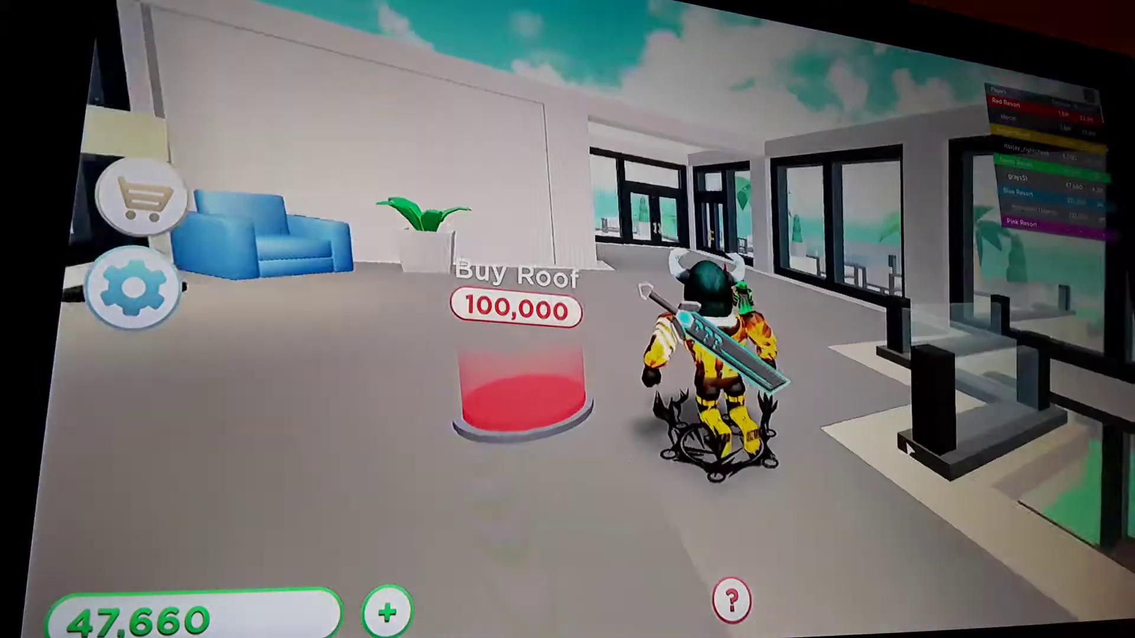
{"action": "key", "text": "w"}
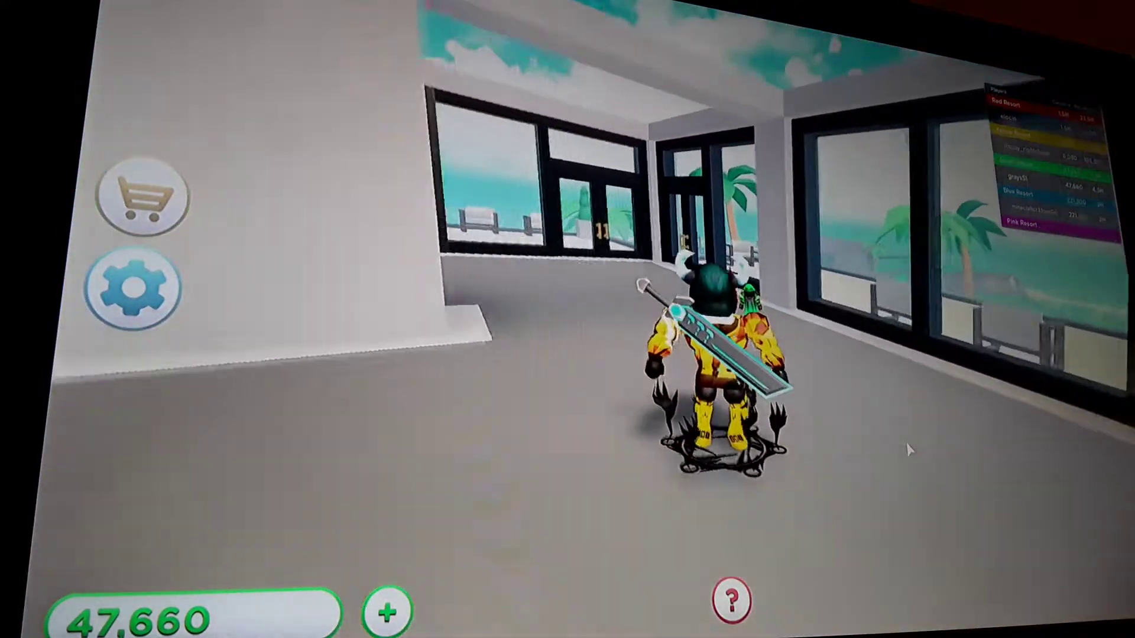
{"action": "key", "text": "Left"}
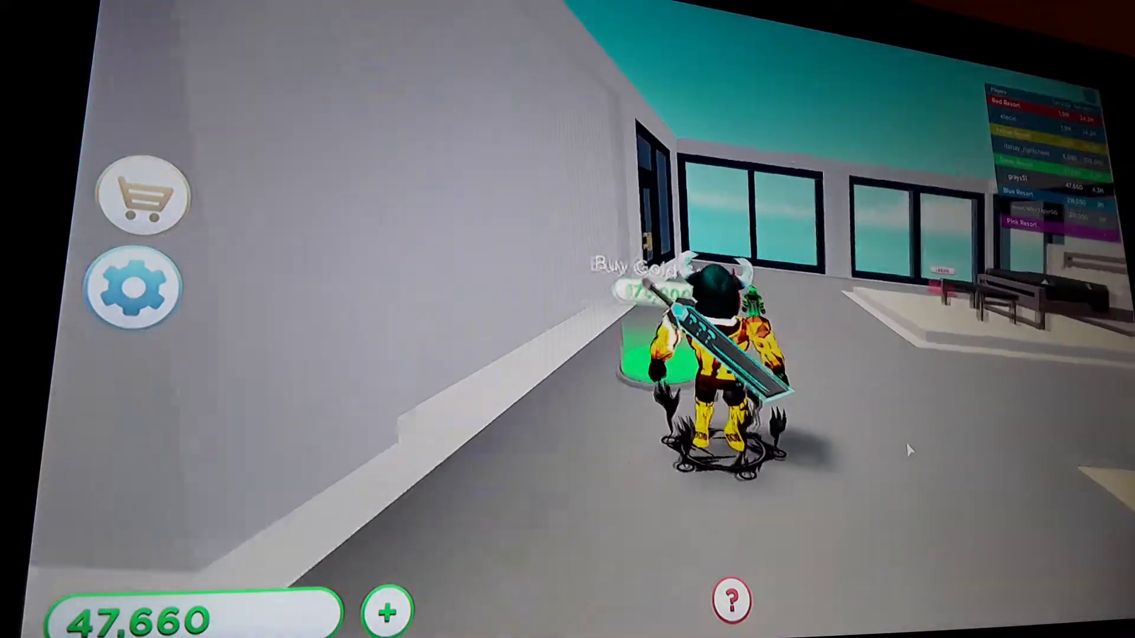
{"action": "key", "text": "w"}
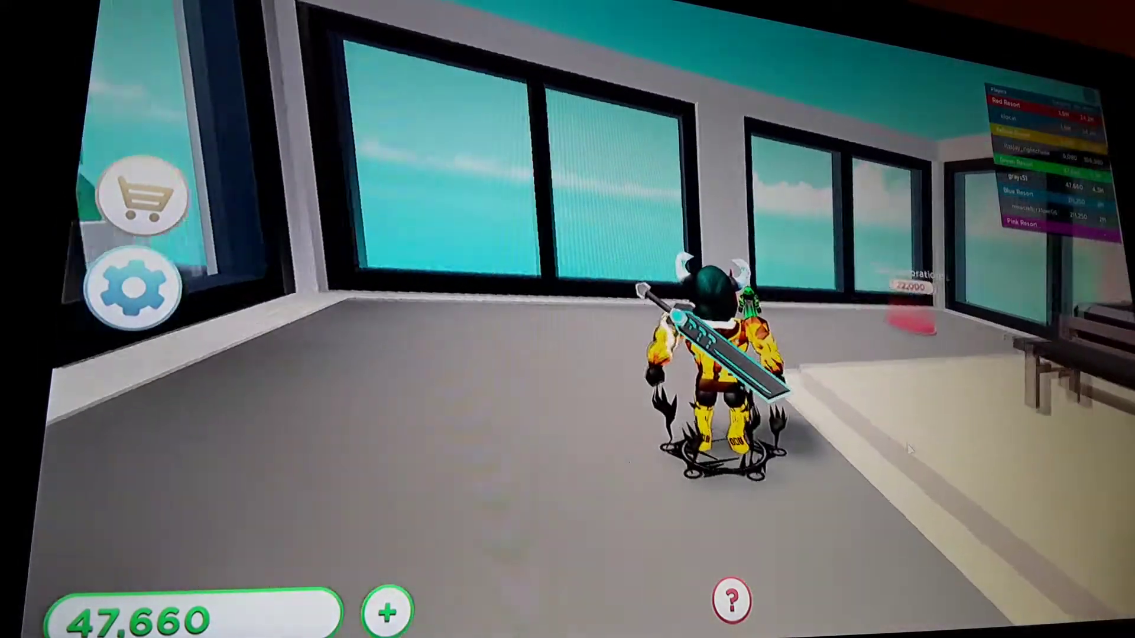
{"action": "key", "text": "w"}
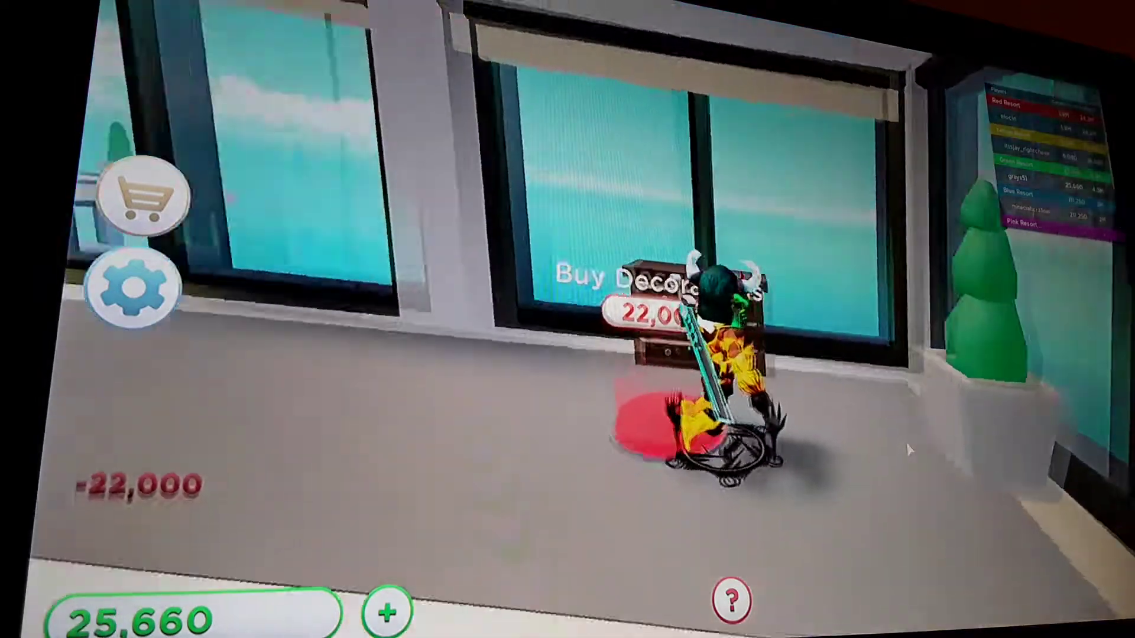
Step: Survey the decorated upper floor, the long corridor and the TV room
{"action": "key", "text": "Left"}
{"action": "key", "text": "Left"}
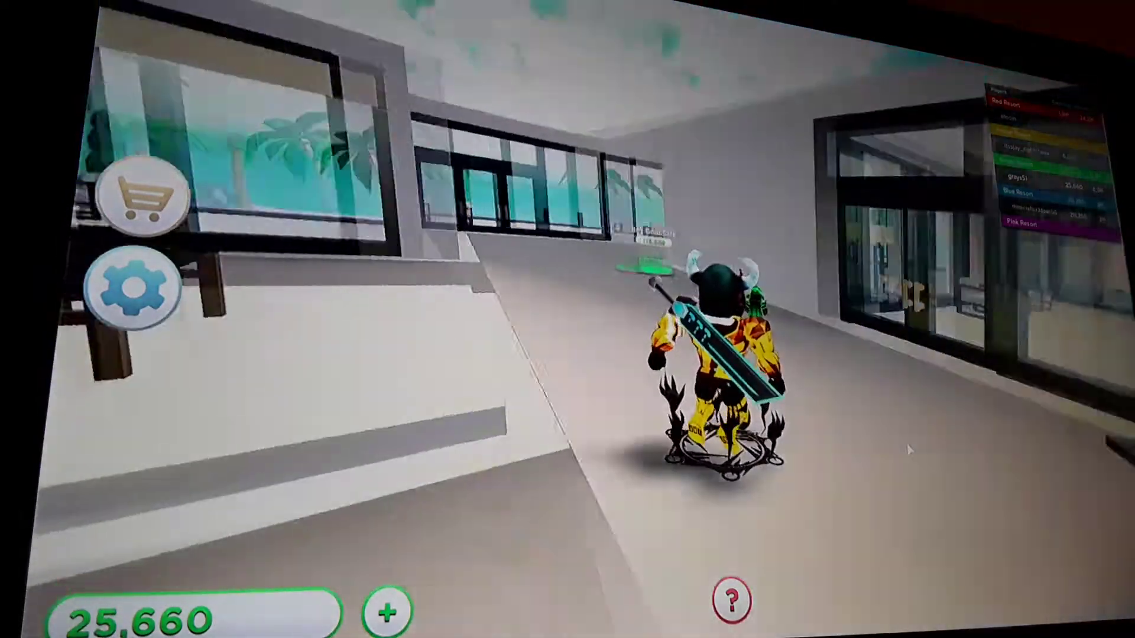
{"action": "key", "text": "Left"}
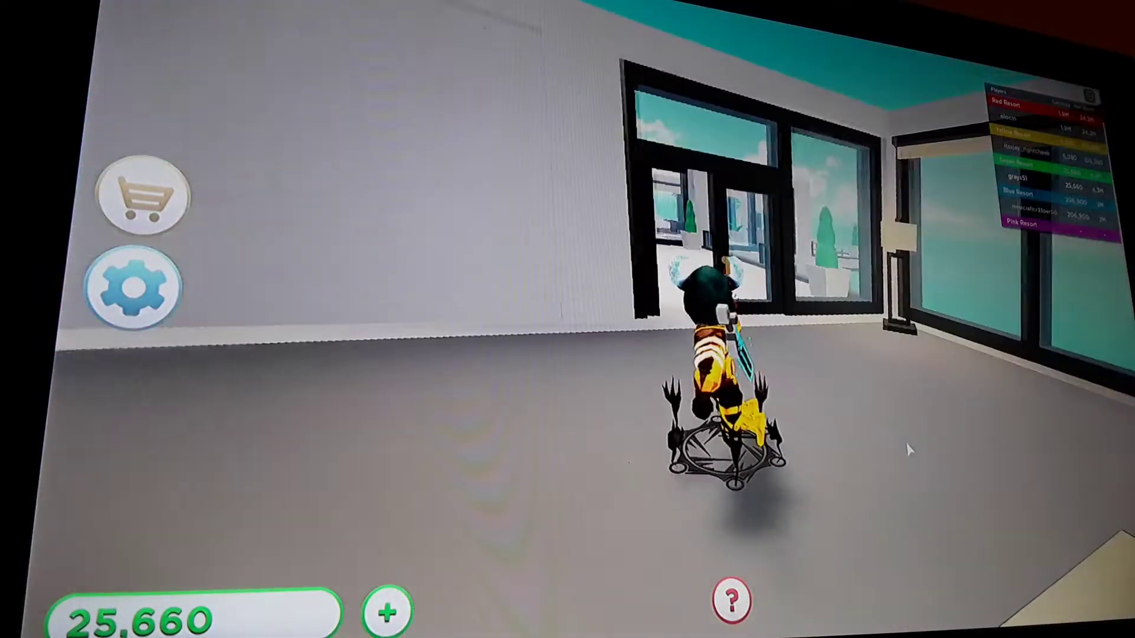
{"action": "key", "text": "Left"}
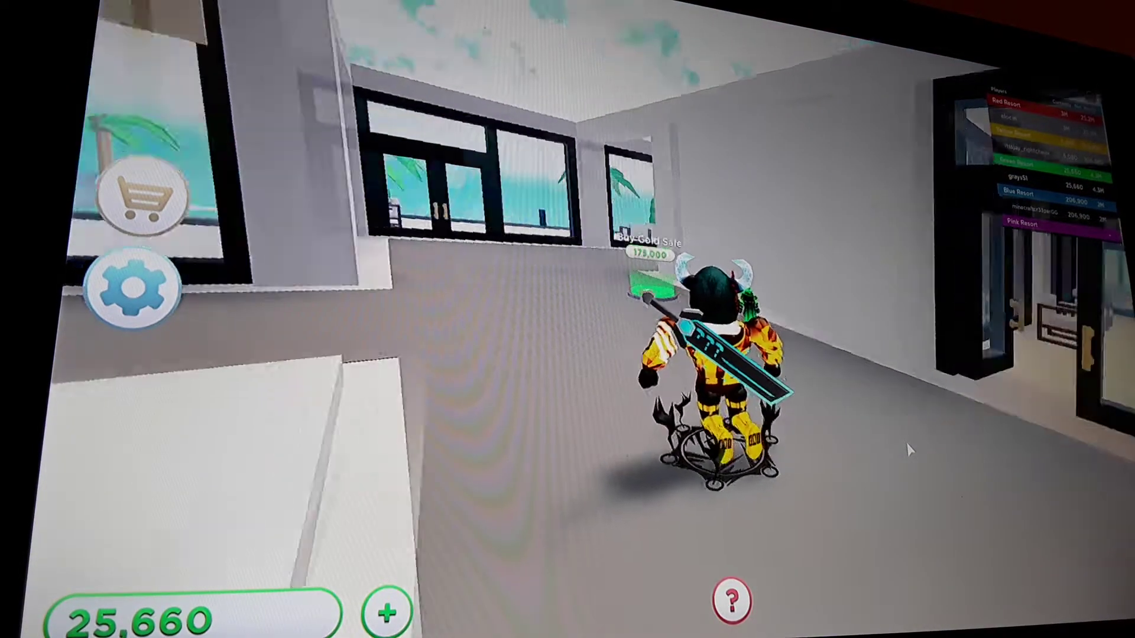
{"action": "key", "text": "Left"}
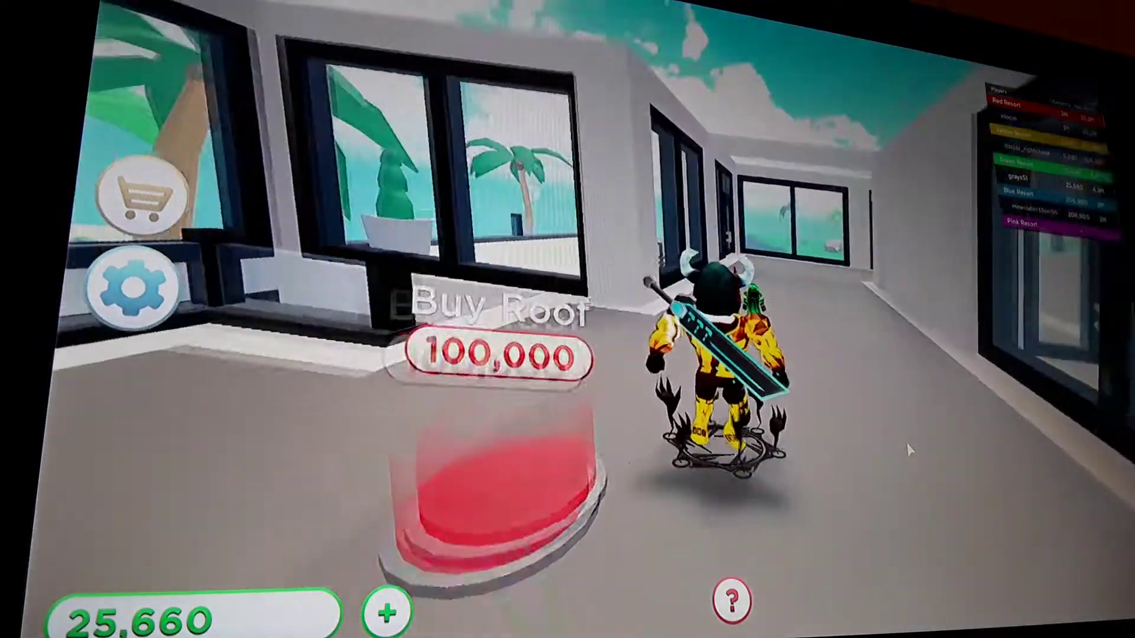
{"action": "key", "text": "a"}
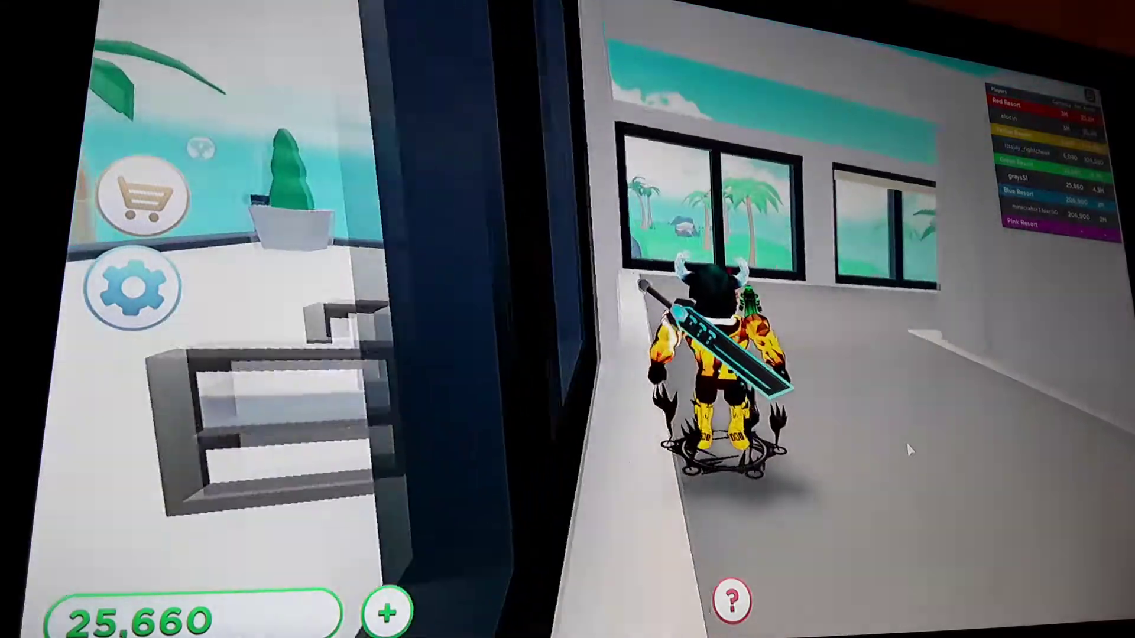
{"action": "key", "text": "Right"}
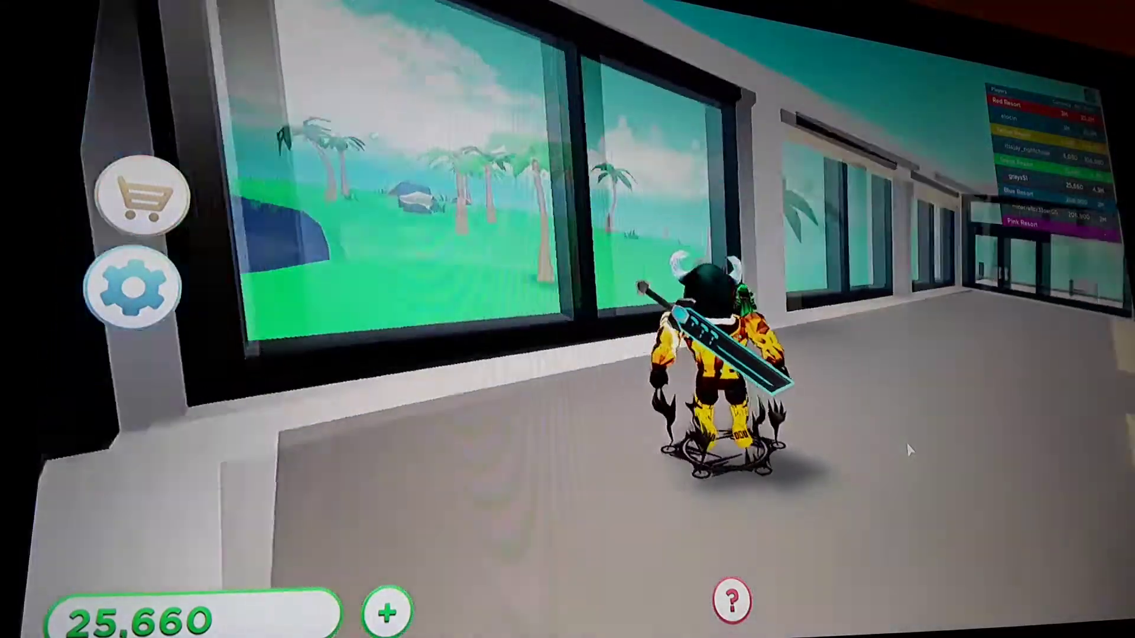
{"action": "key", "text": "Right"}
{"action": "key", "text": "Right"}
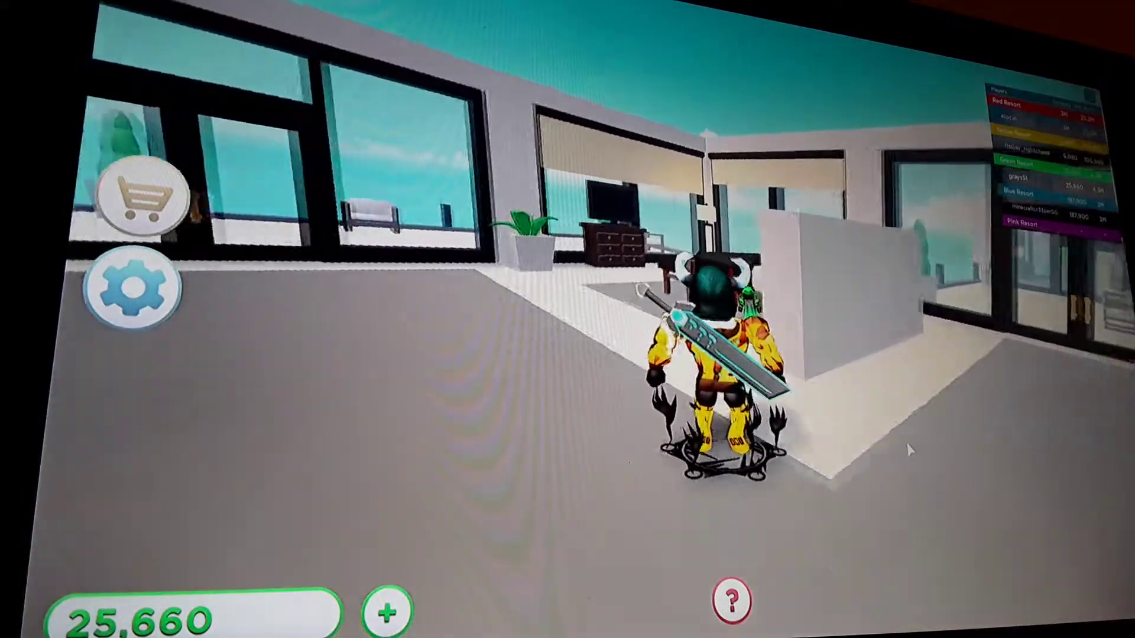
Step: Walk past the bed, through the glass doors and along the corridor into the bedroom
{"action": "key", "text": "Left"}
{"action": "key", "text": "w"}
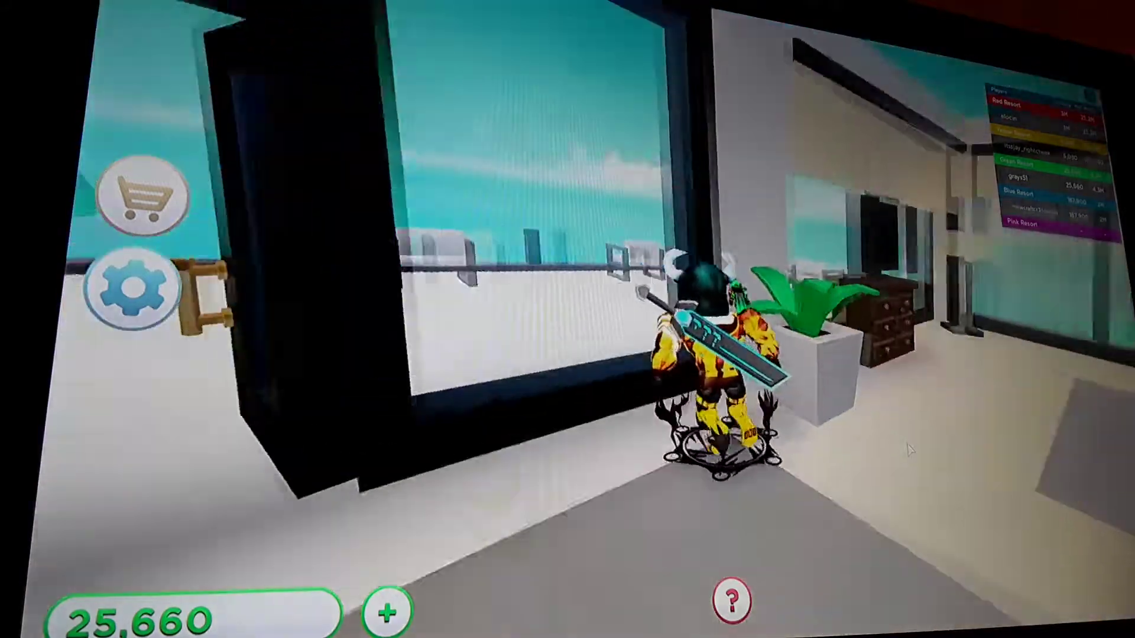
{"action": "key", "text": "Right"}
{"action": "key", "text": "Right"}
{"action": "key", "text": "Right"}
{"action": "key", "text": "Right"}
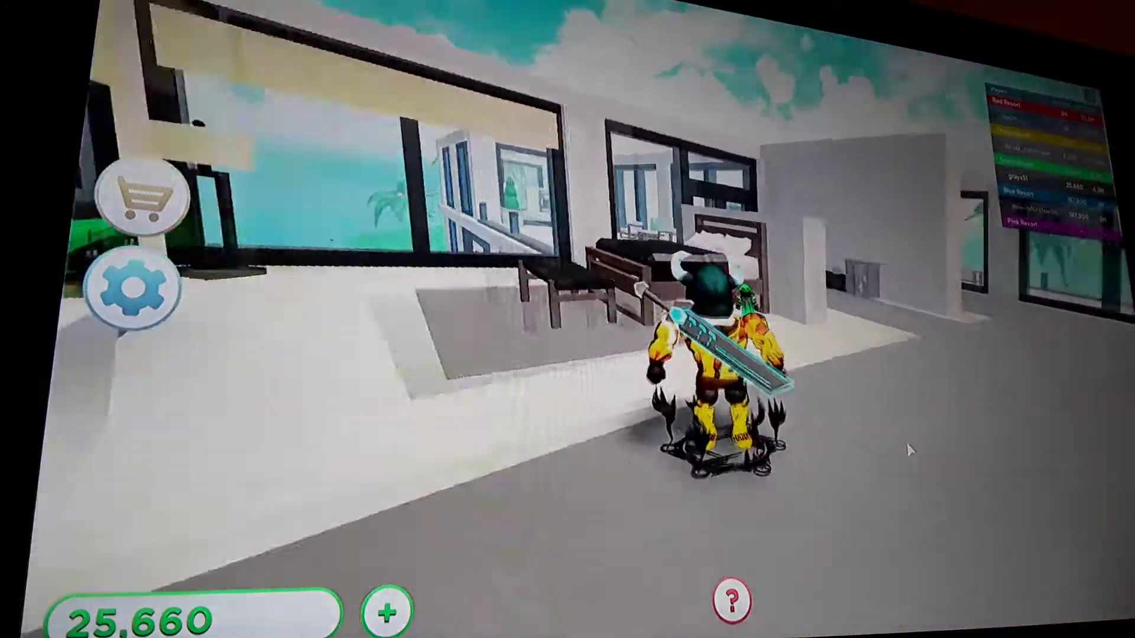
{"action": "key", "text": "w"}
{"action": "key", "text": "Right"}
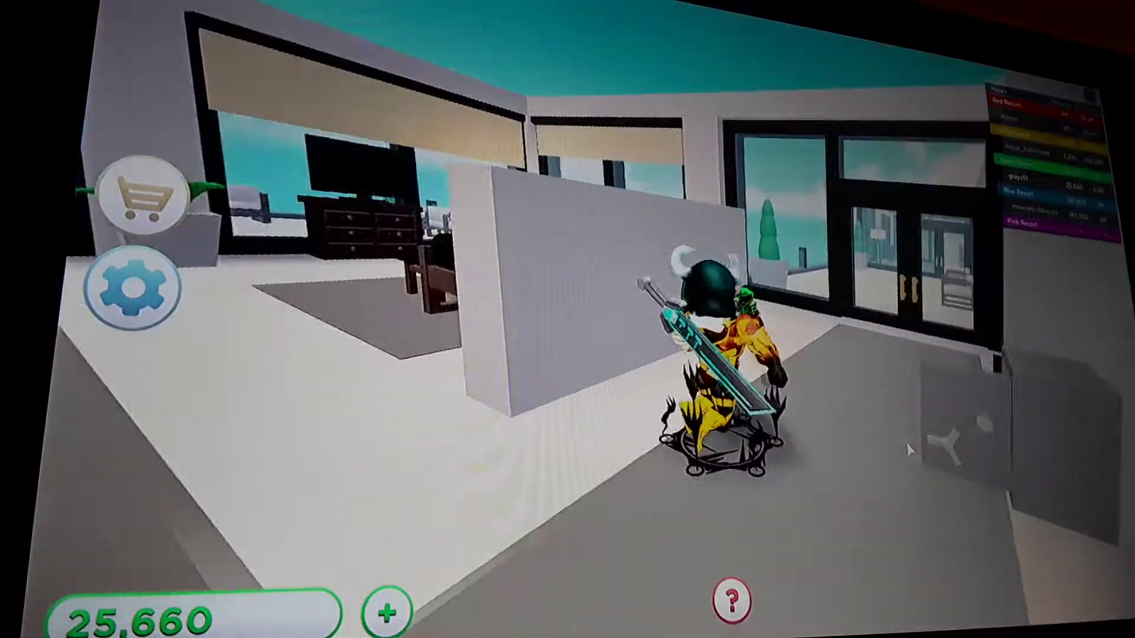
{"action": "key", "text": "Left"}
{"action": "key", "text": "w"}
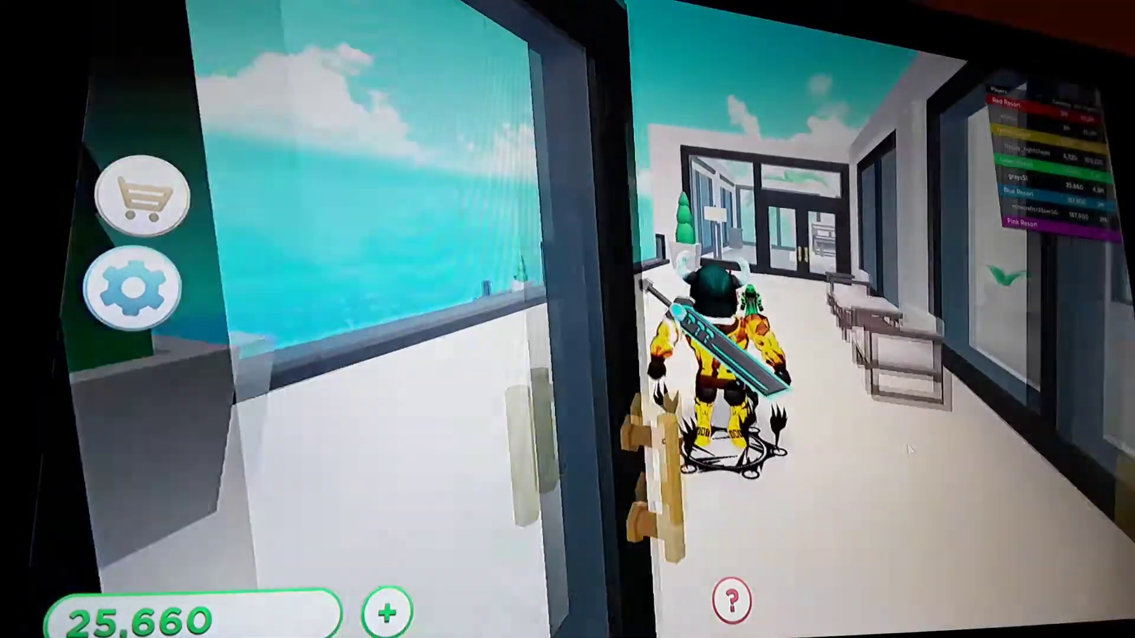
{"action": "key", "text": "w"}
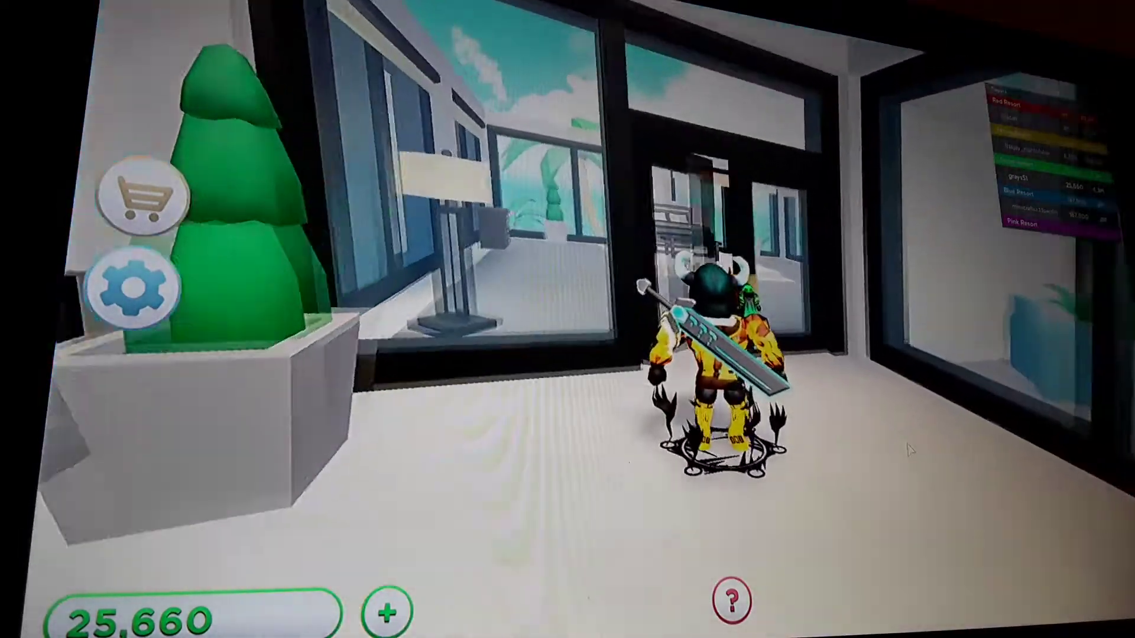
{"action": "key", "text": "w"}
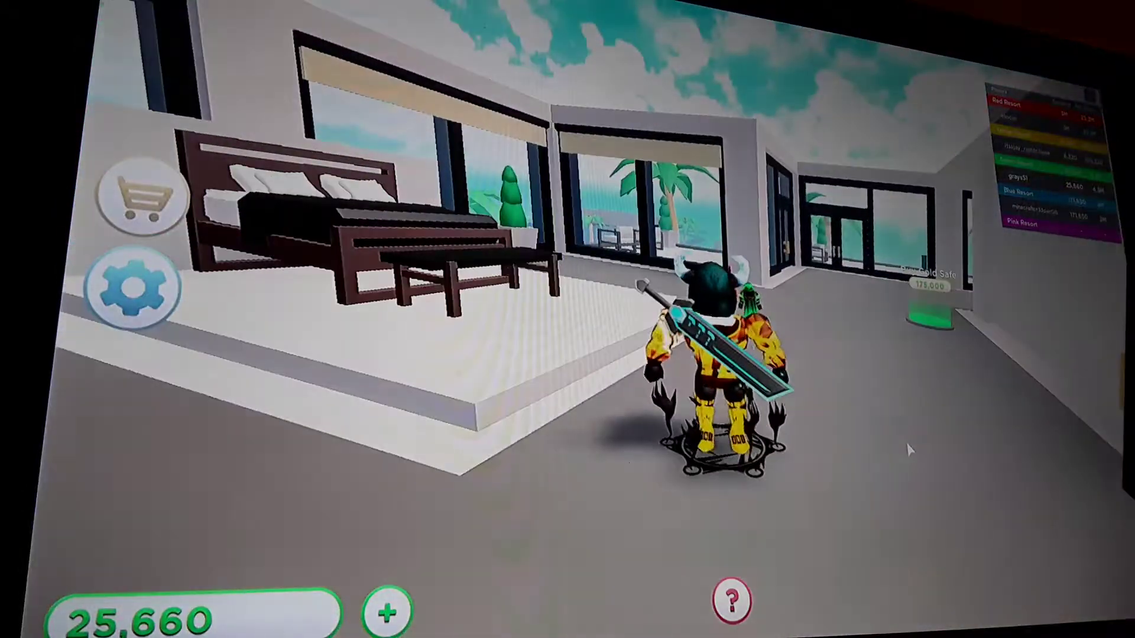
Step: Look over the bedroom, then walk back through the building to the 61K collector
{"action": "key", "text": "Left"}
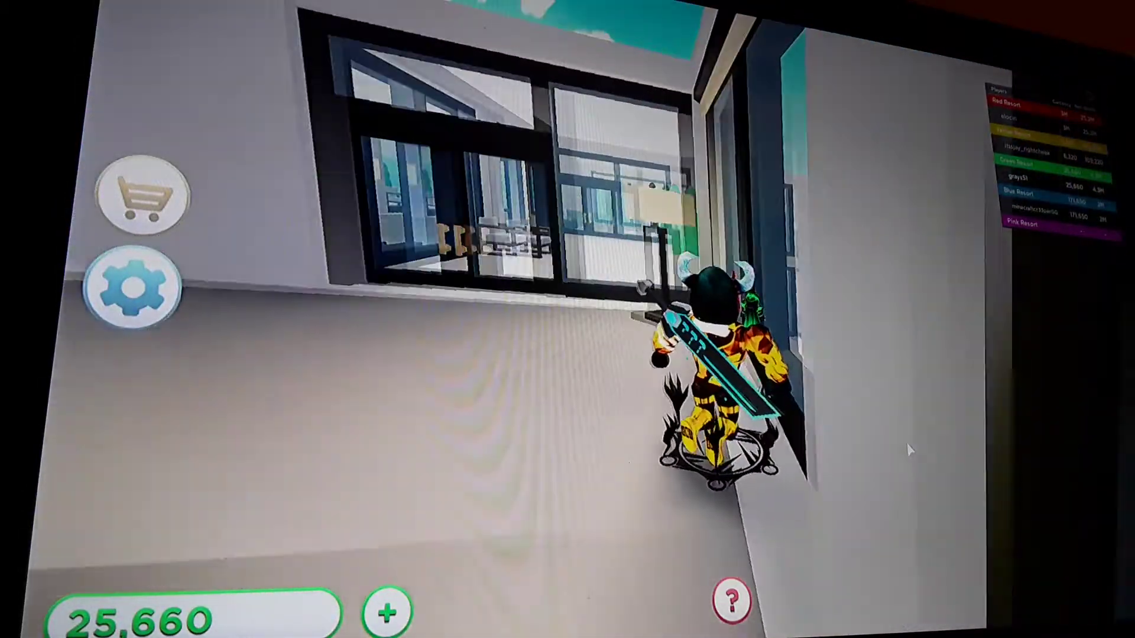
{"action": "key", "text": "Right"}
{"action": "key", "text": "w"}
{"action": "key", "text": "w"}
{"action": "key", "text": "w"}
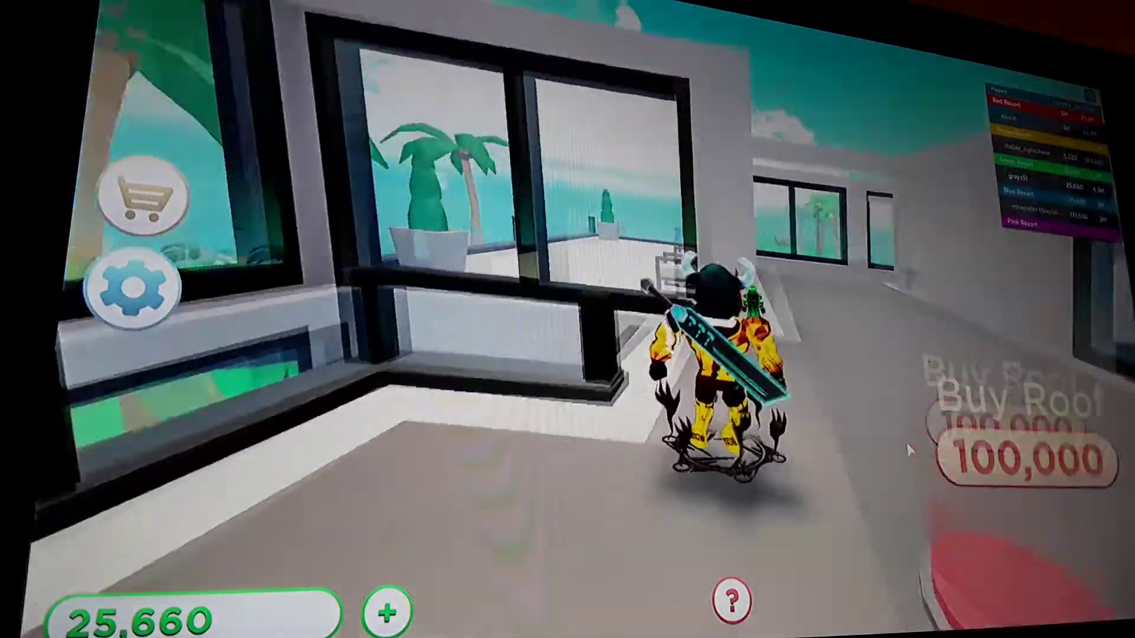
{"action": "key", "text": "w"}
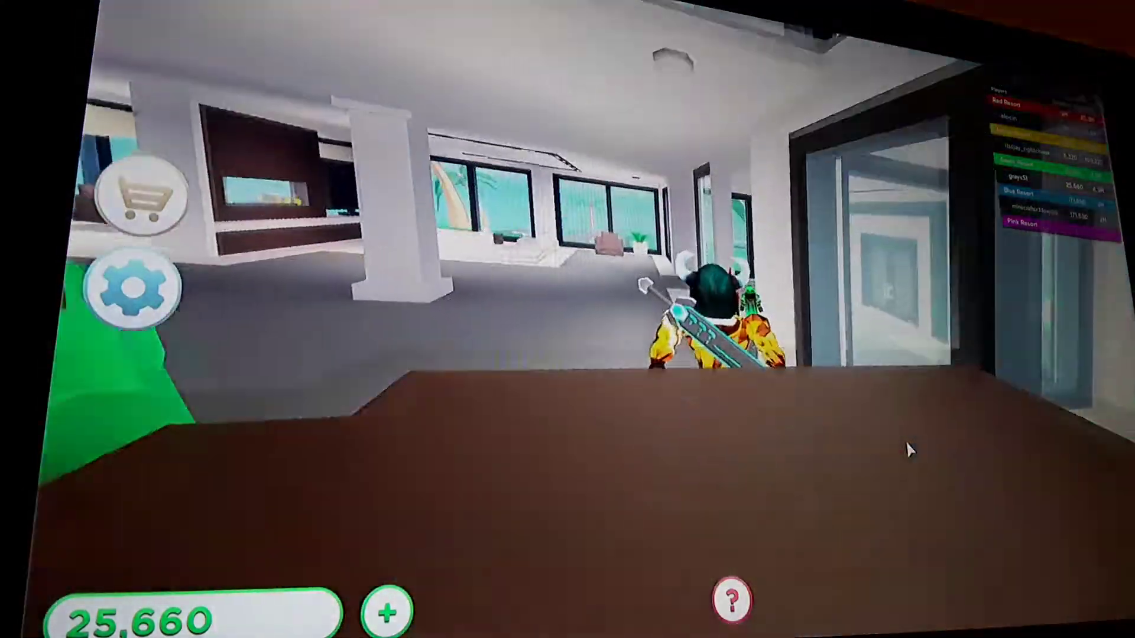
{"action": "key", "text": "w"}
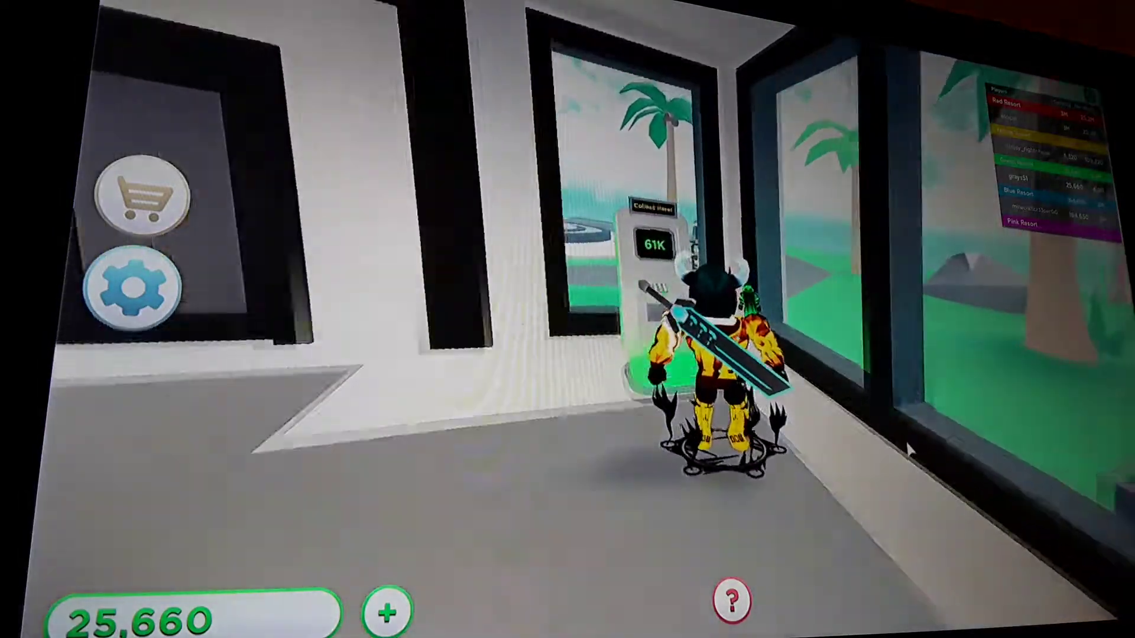
Step: Collect earnings from several collectors, including the 5.5K one, raising cash to 101,040
{"action": "key", "text": "w"}
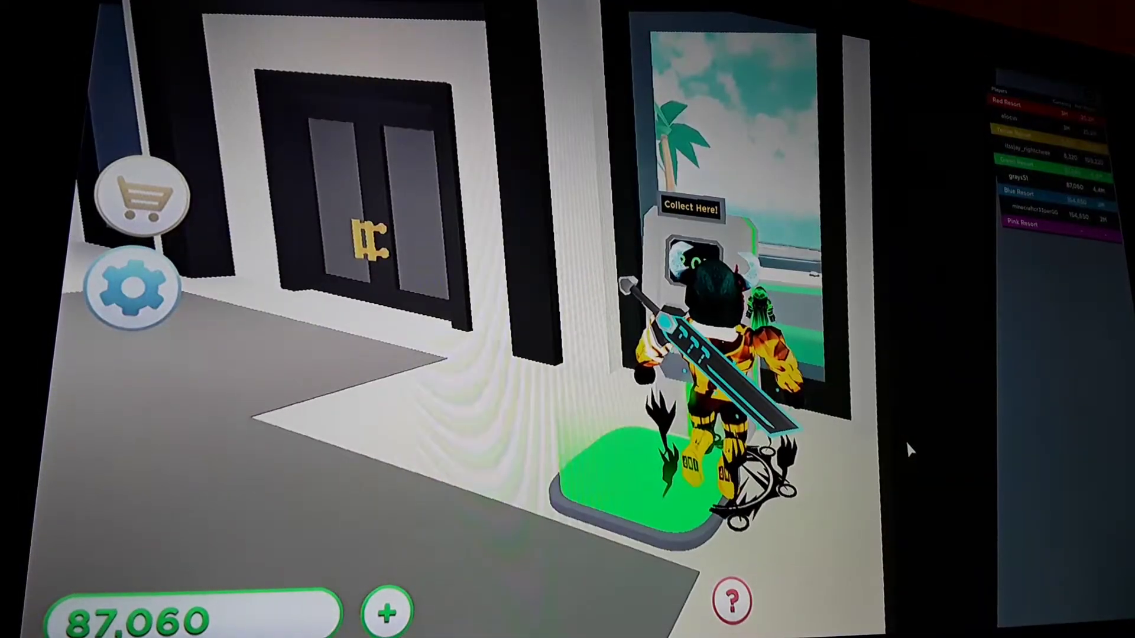
{"action": "key", "text": "w"}
{"action": "key", "text": "w"}
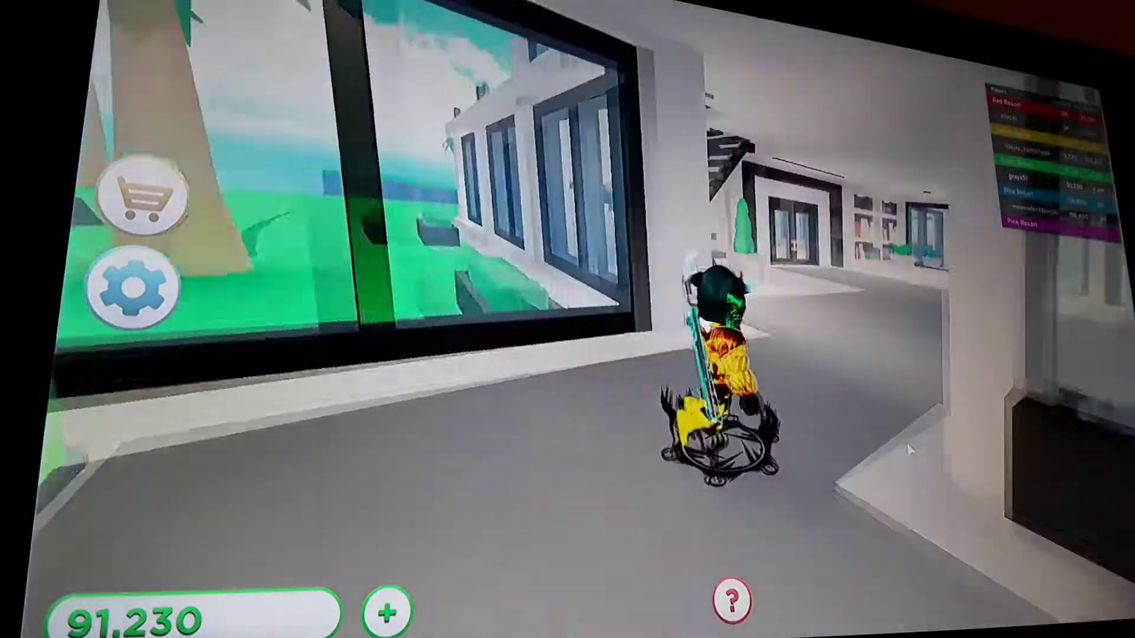
{"action": "key", "text": "s"}
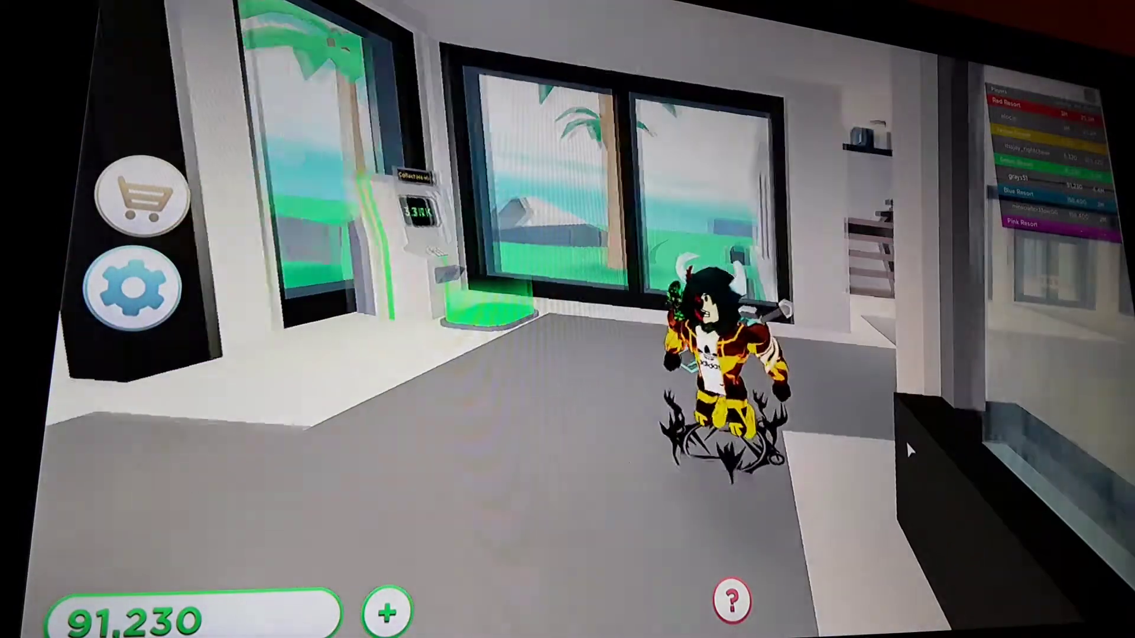
{"action": "key", "text": "w"}
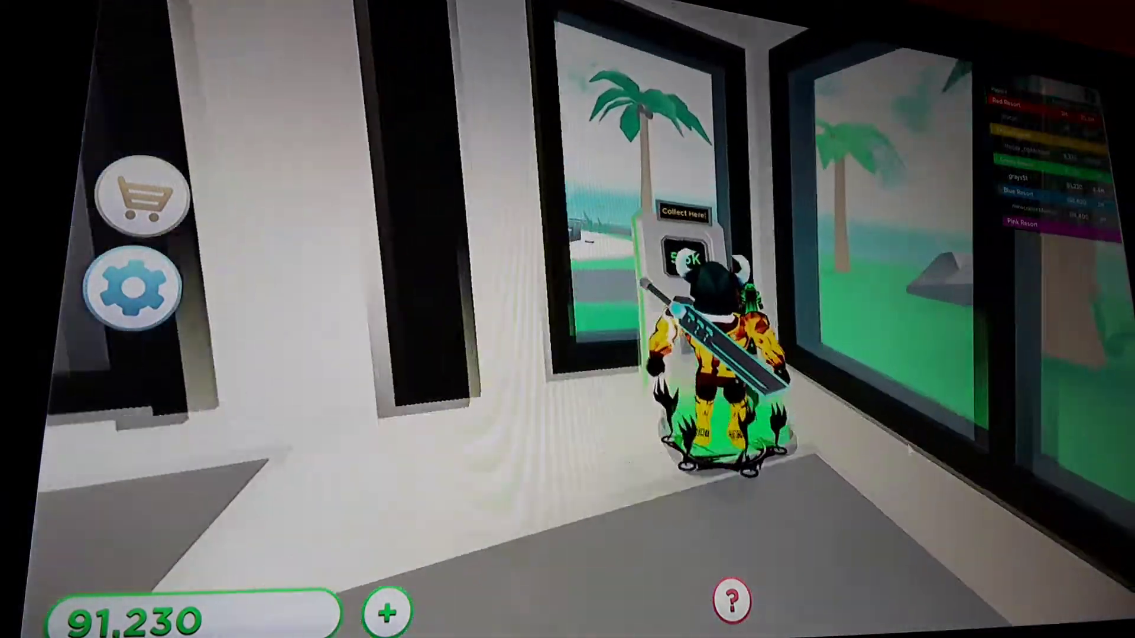
{"action": "key", "text": "s"}
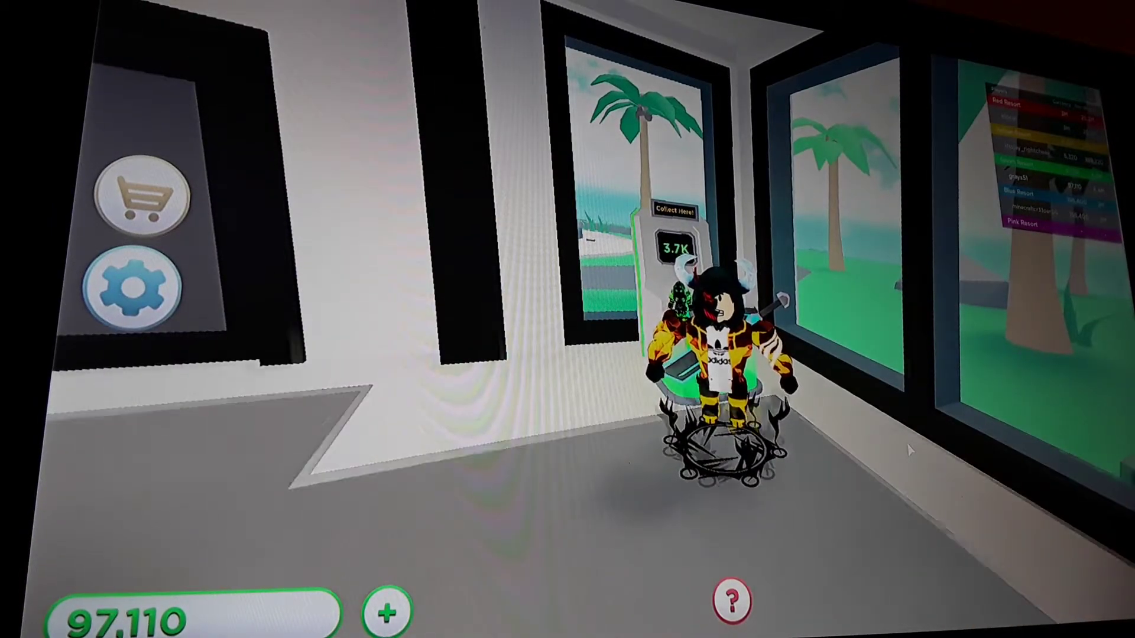
Step: Walk back into the house and climb the stairs to the upper floor
{"action": "key", "text": "w"}
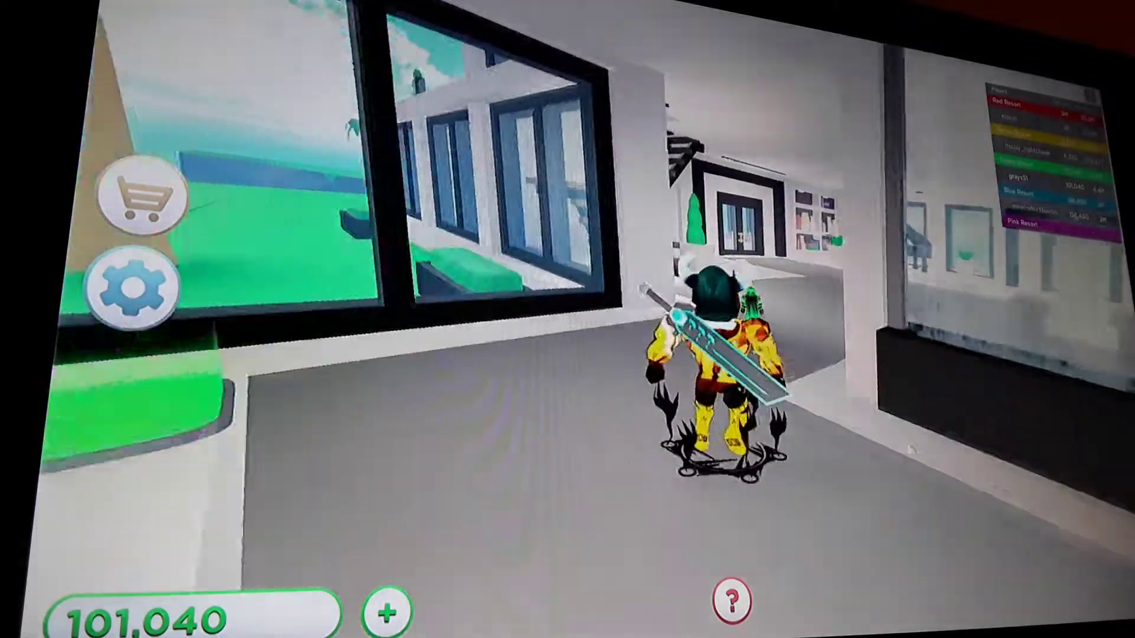
{"action": "key", "text": "w"}
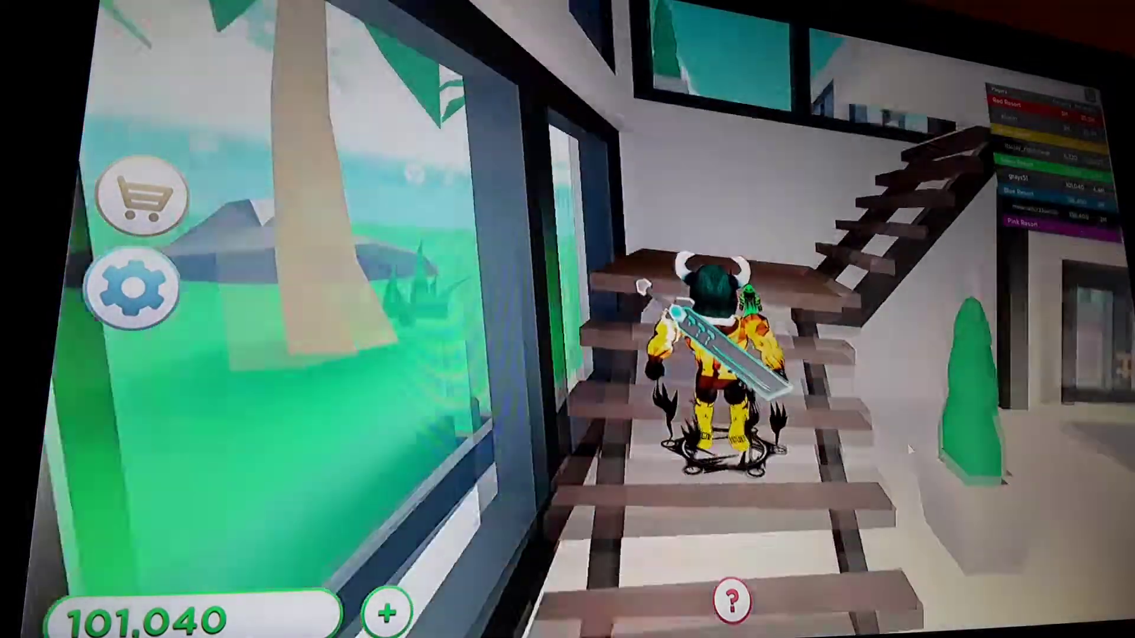
{"action": "key", "text": "w"}
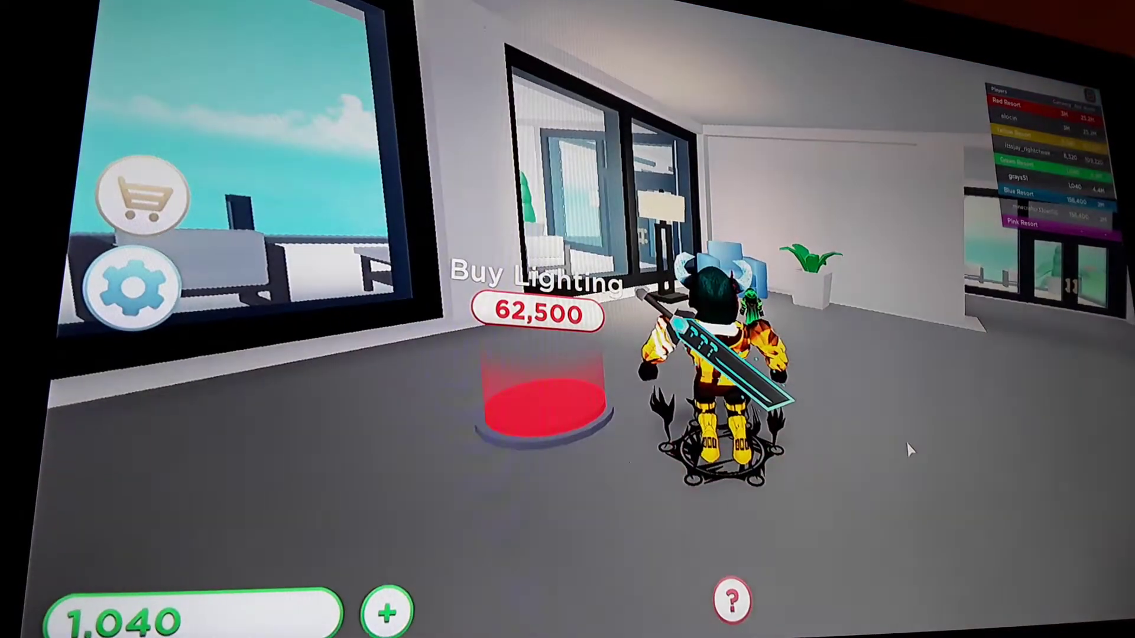
Step: Step on the Buy Lighting pad, then head downstairs and collect cash from the collector
{"action": "key", "text": "w"}
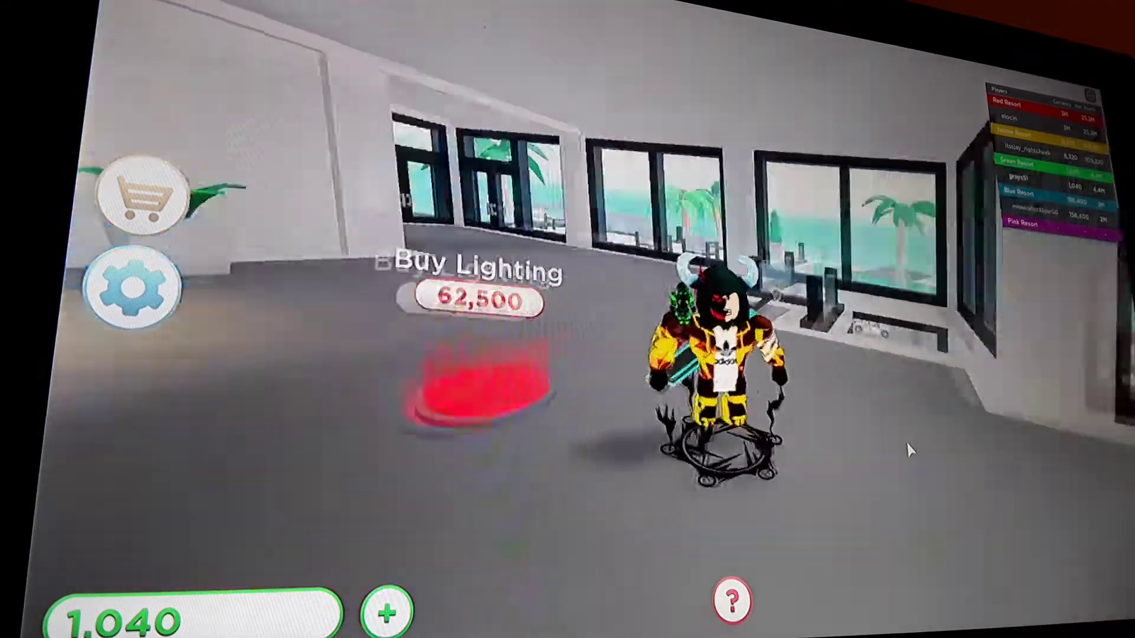
{"action": "key", "text": "w"}
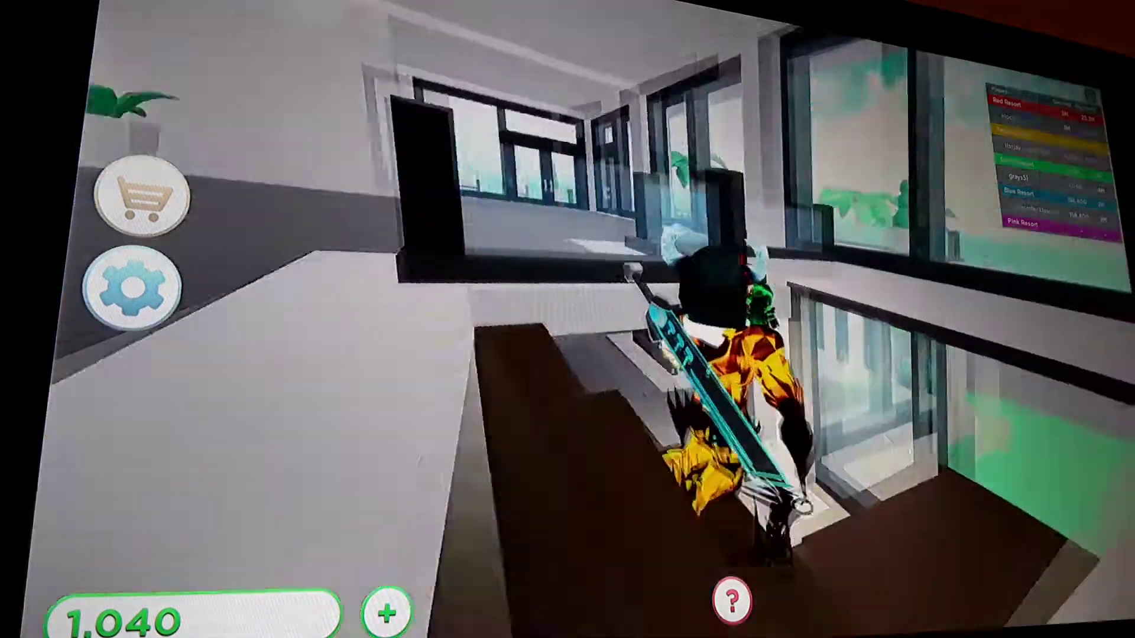
{"action": "key", "text": "Right"}
{"action": "key", "text": "w"}
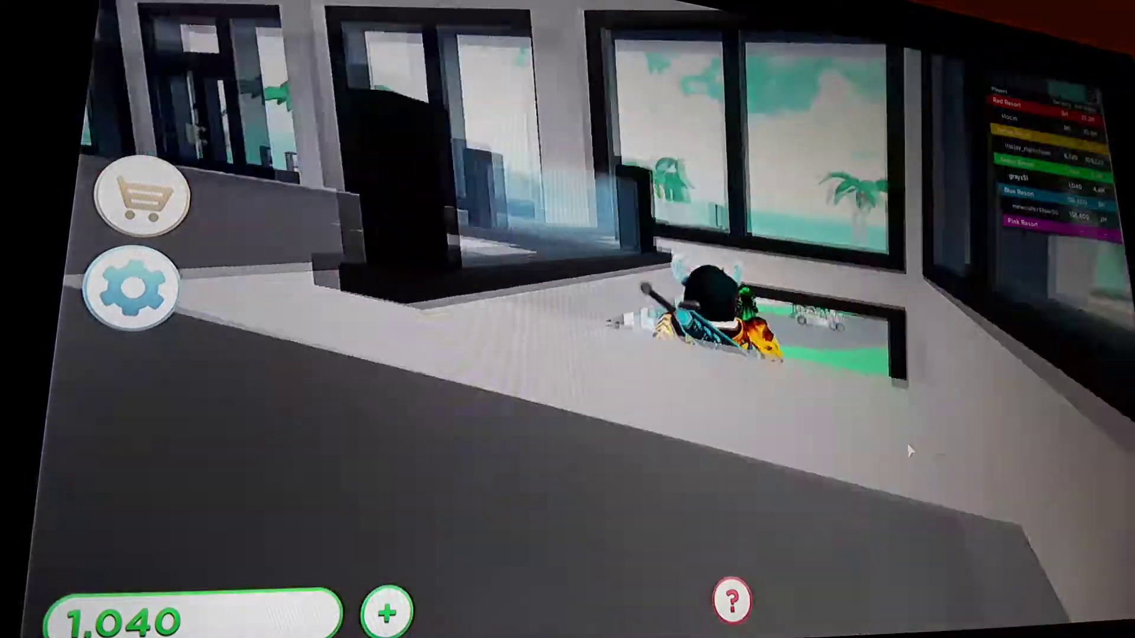
{"action": "key", "text": "w"}
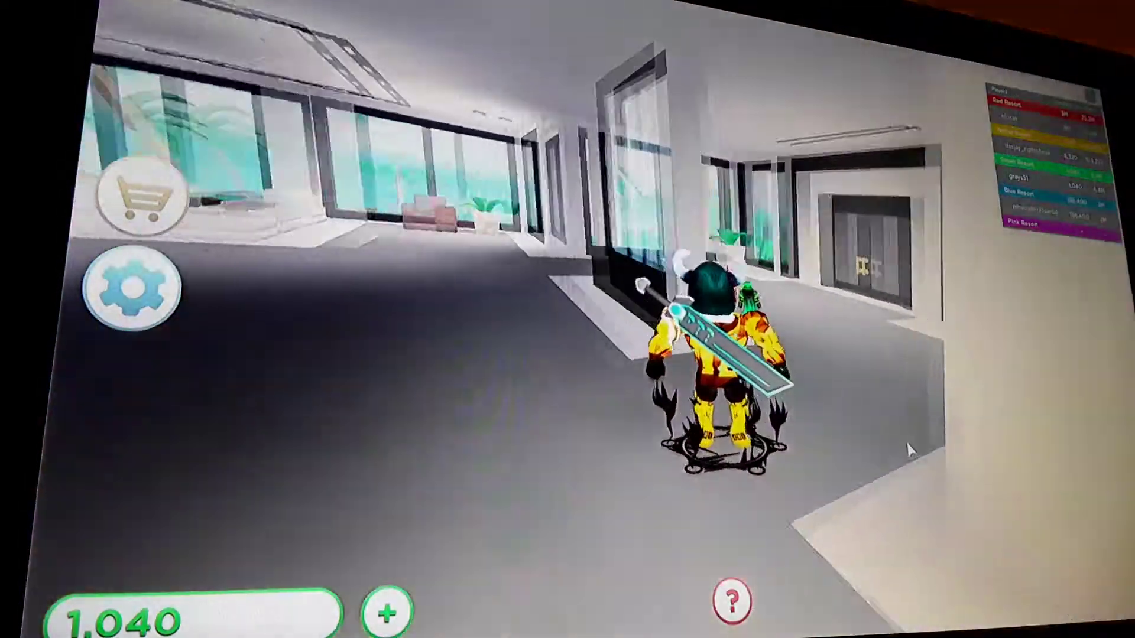
{"action": "key", "text": "w"}
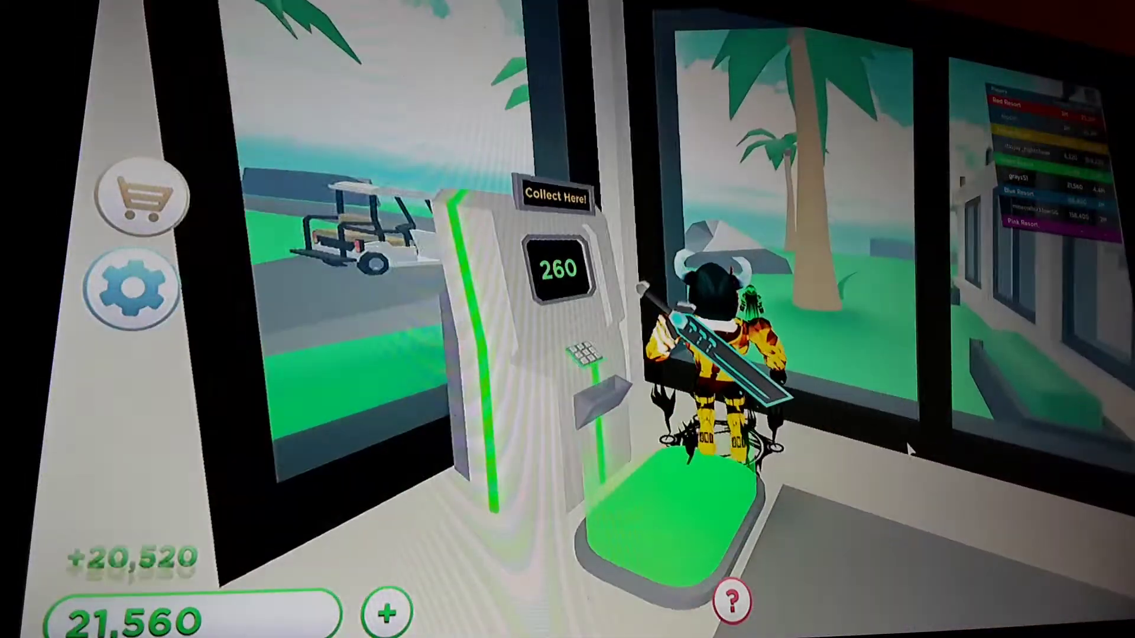
{"action": "key", "text": "w"}
{"action": "key", "text": "s"}
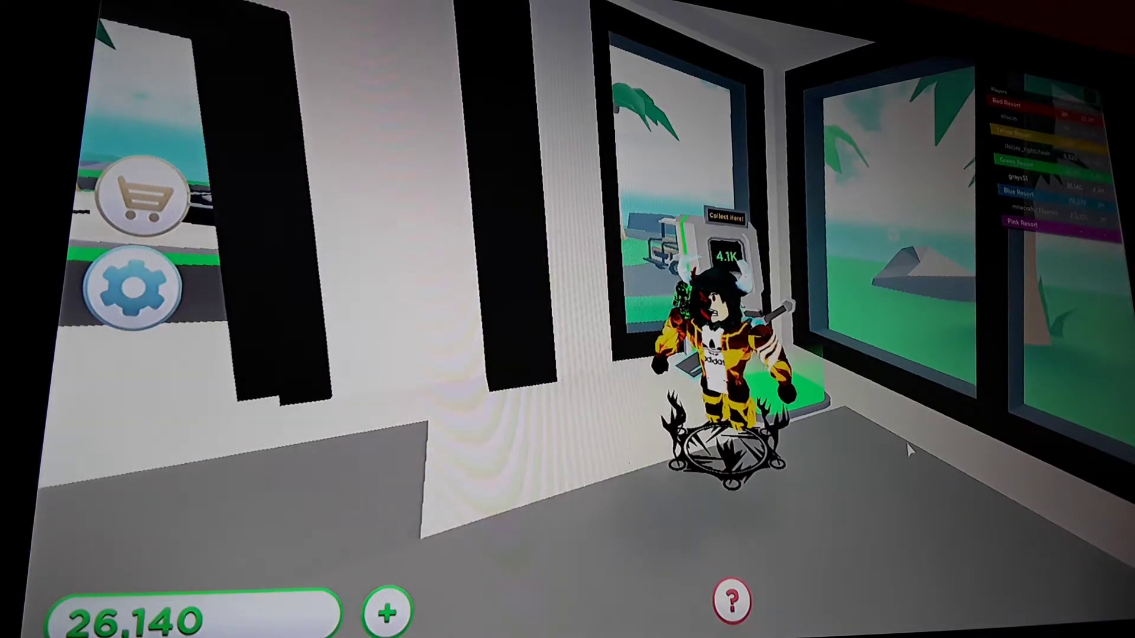
Step: Climb back upstairs, buy the lighting for 62,500, and return down to the lobby
{"action": "key", "text": "w"}
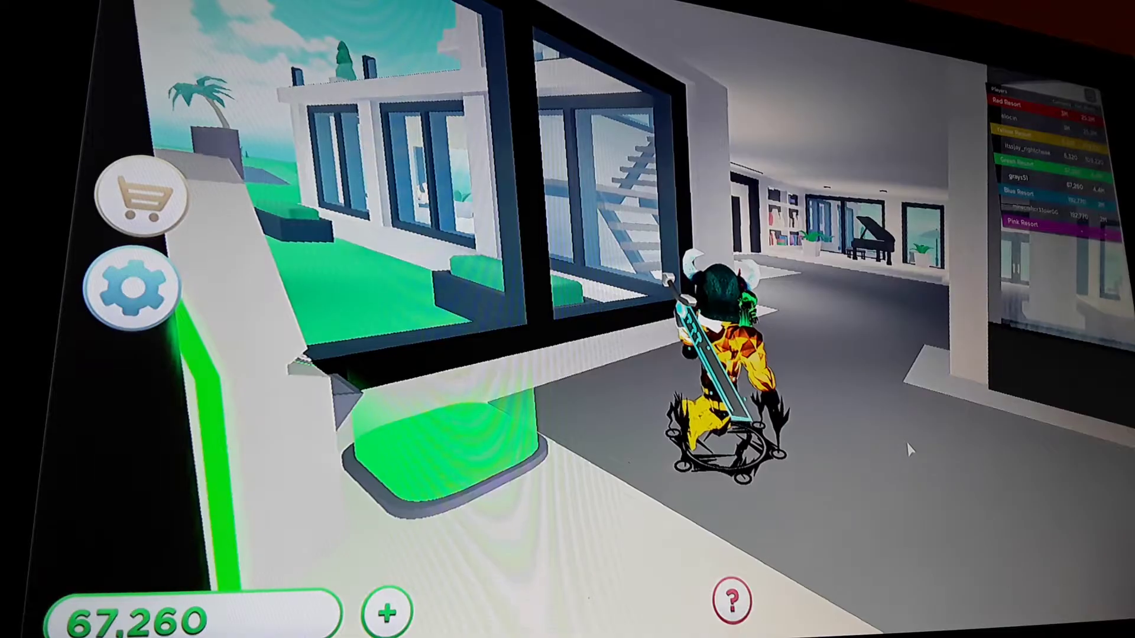
{"action": "key", "text": "w"}
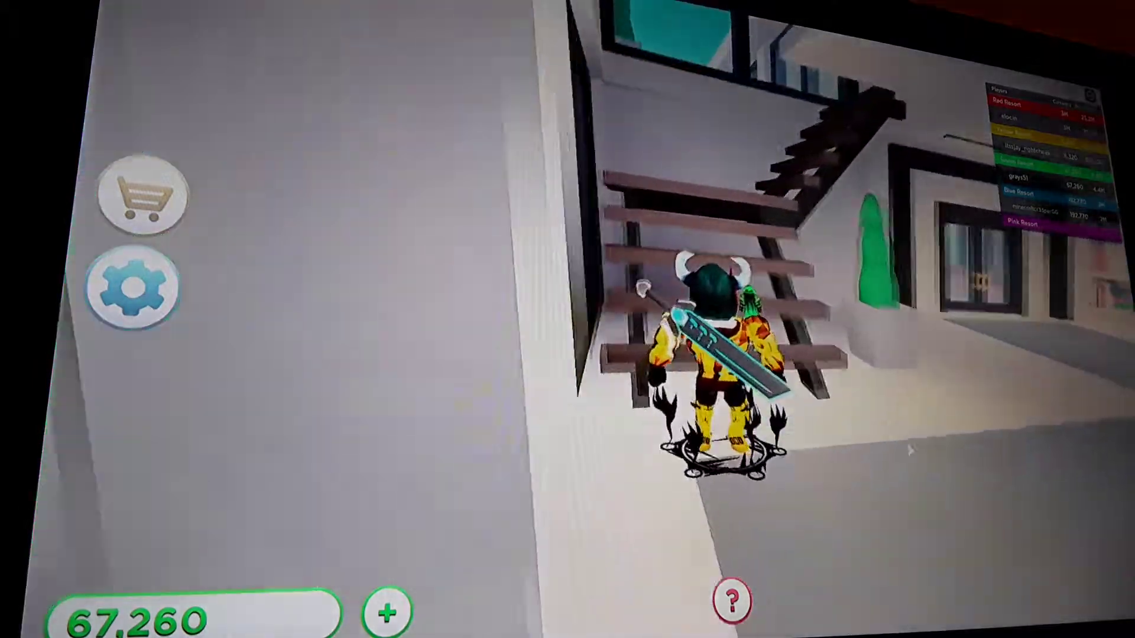
{"action": "key", "text": "w"}
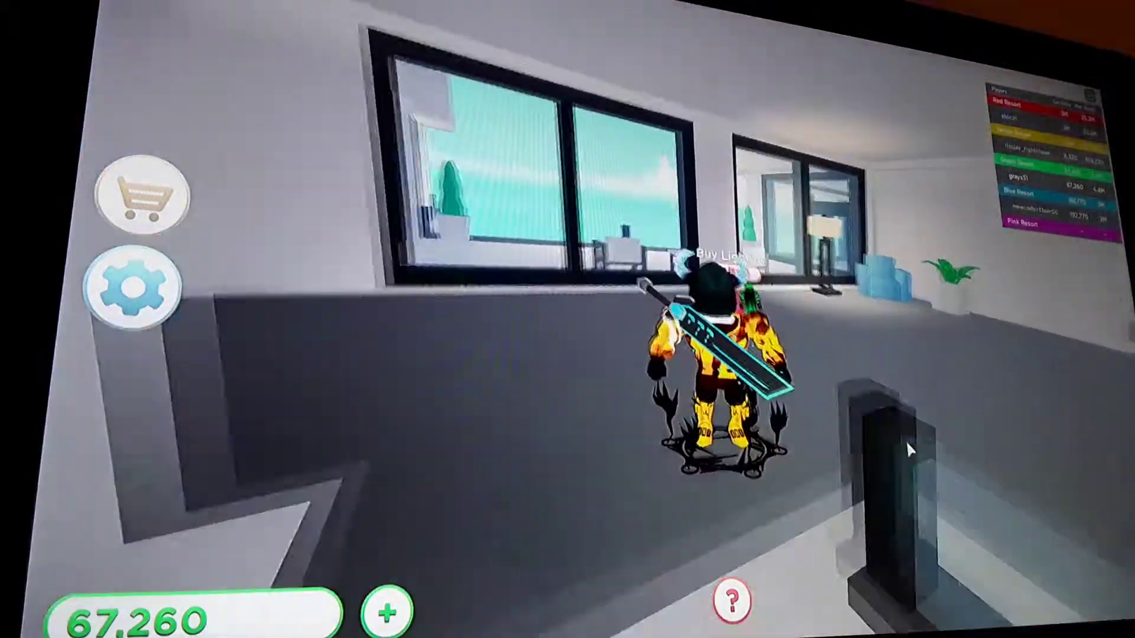
{"action": "key", "text": "w"}
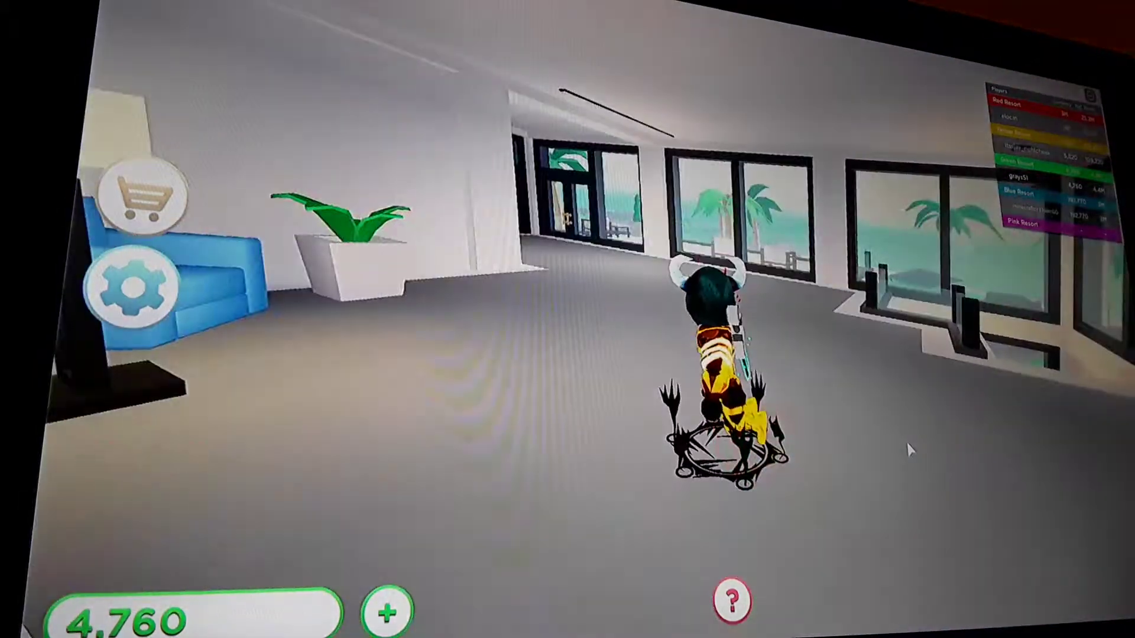
{"action": "key", "text": "w"}
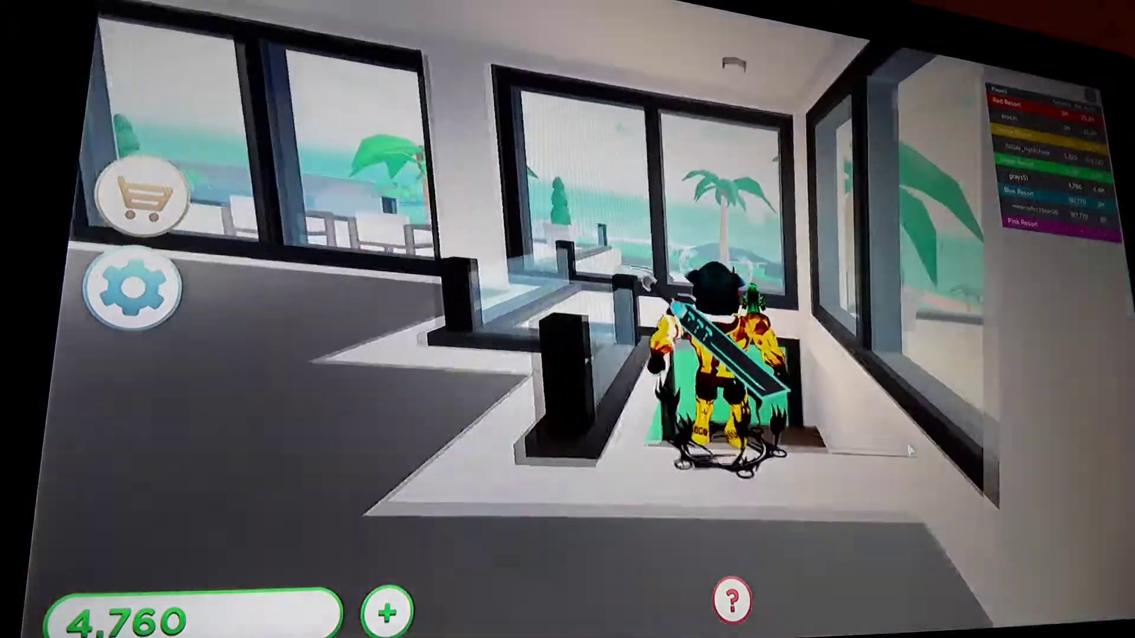
{"action": "key", "text": "w"}
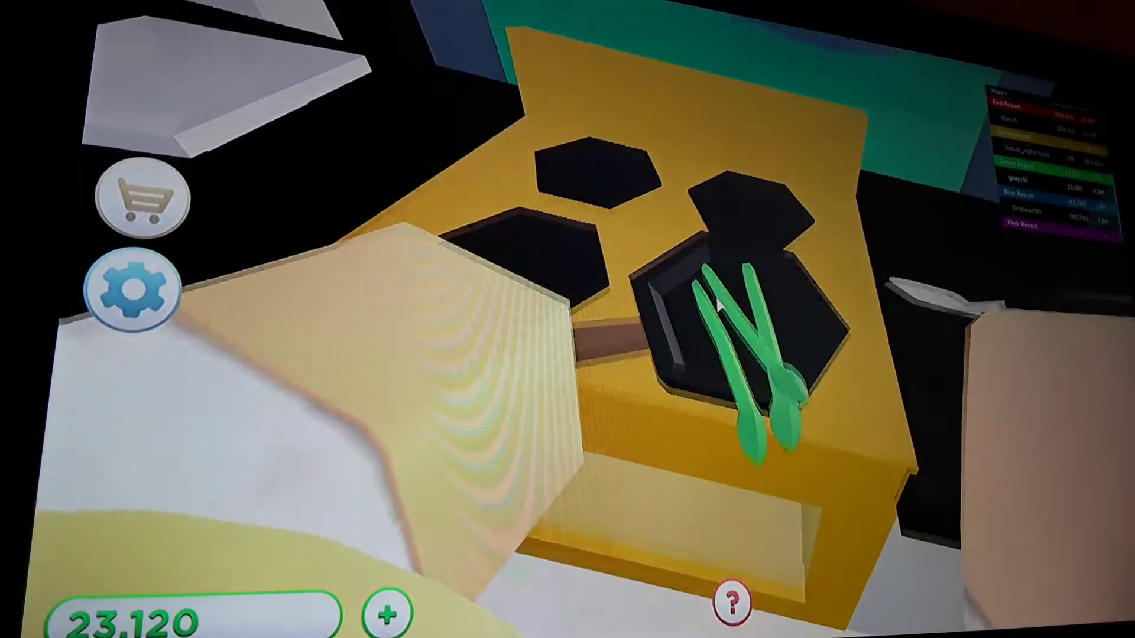
{"action": "scroll", "coordinate": [718, 303], "scroll_direction": "up", "scroll_amount": 2}
{"action": "scroll", "coordinate": [718, 305], "scroll_direction": "down", "scroll_amount": 3}
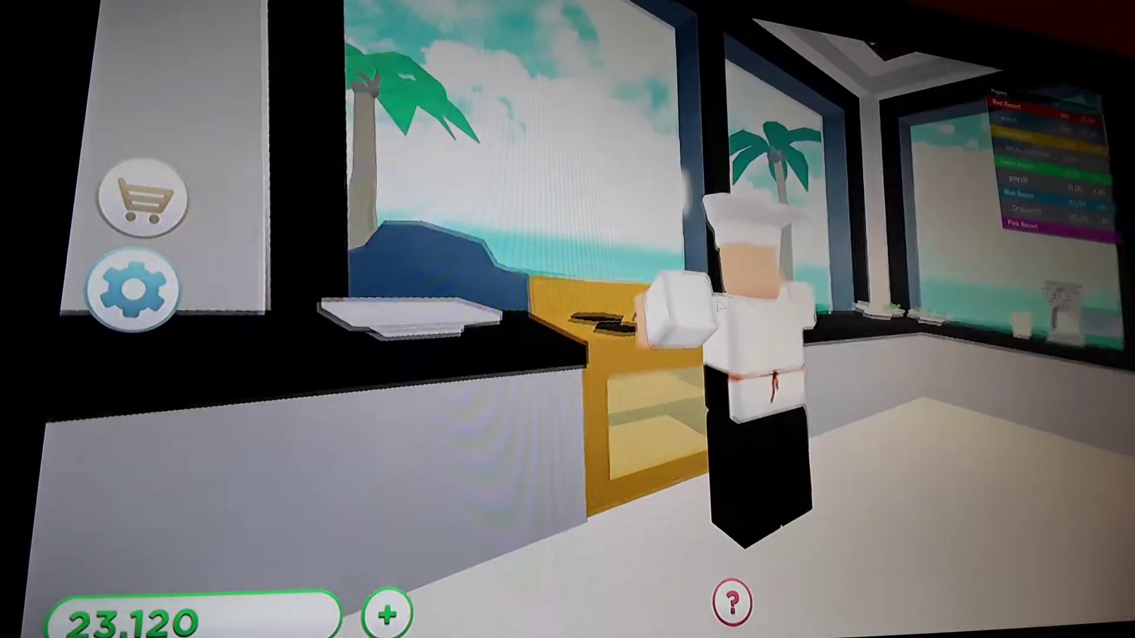
Step: Turn from the chef's kitchen toward the dining room on the way to the bowling alley
{"action": "key", "text": "Left"}
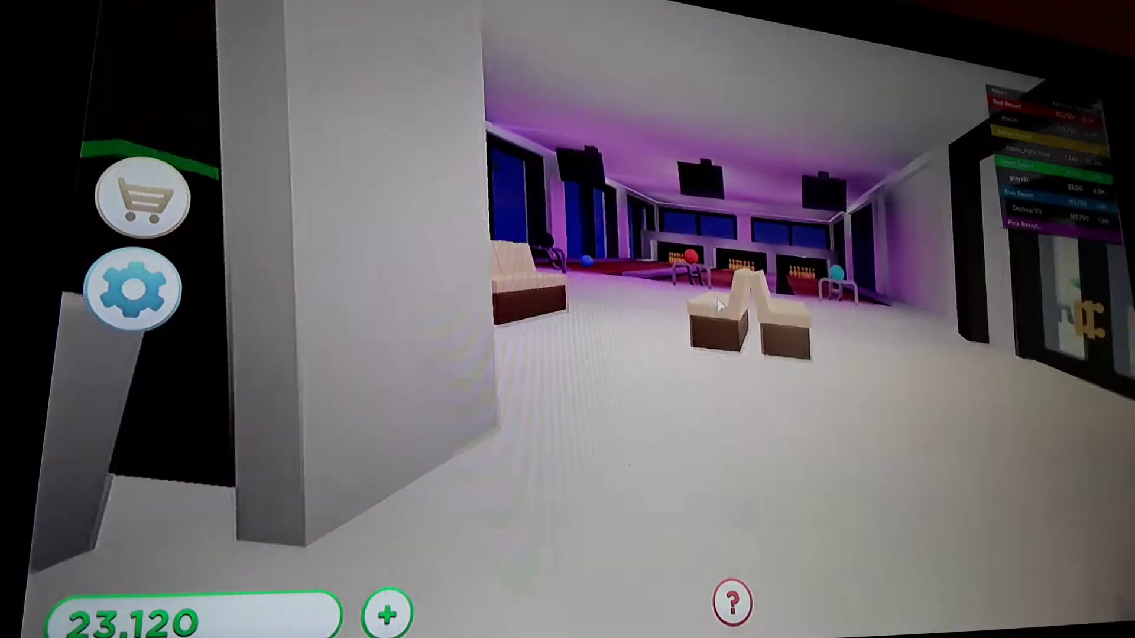
{"action": "key", "text": "w"}
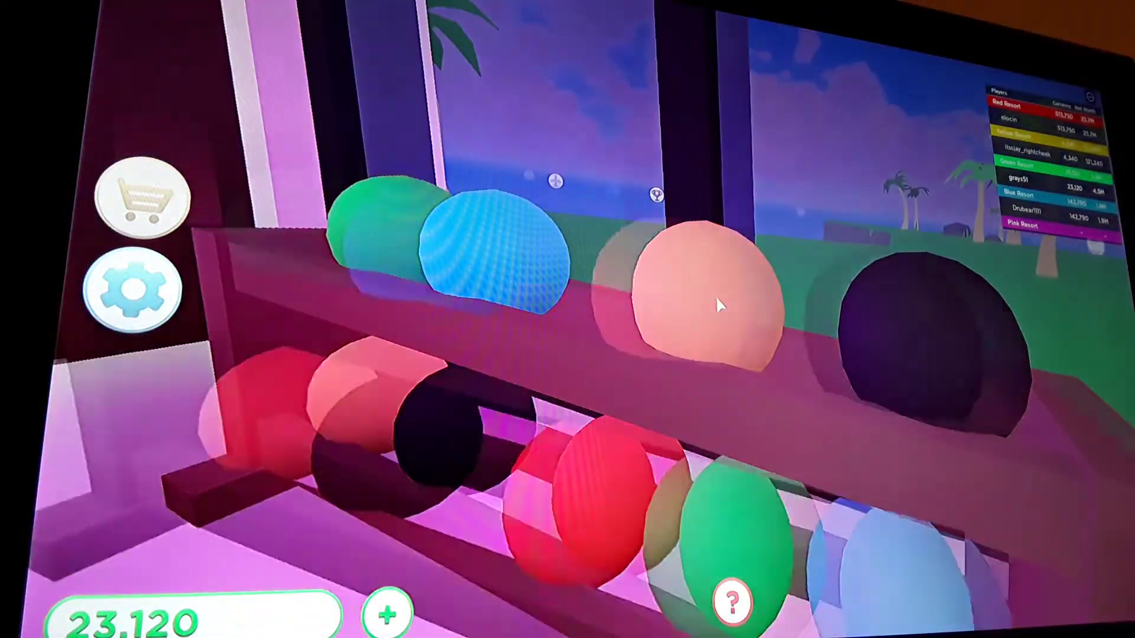
Step: Walk from the ball rack to a bowling lane and look down it toward the pins
{"action": "key", "text": "Right"}
{"action": "key", "text": "w"}
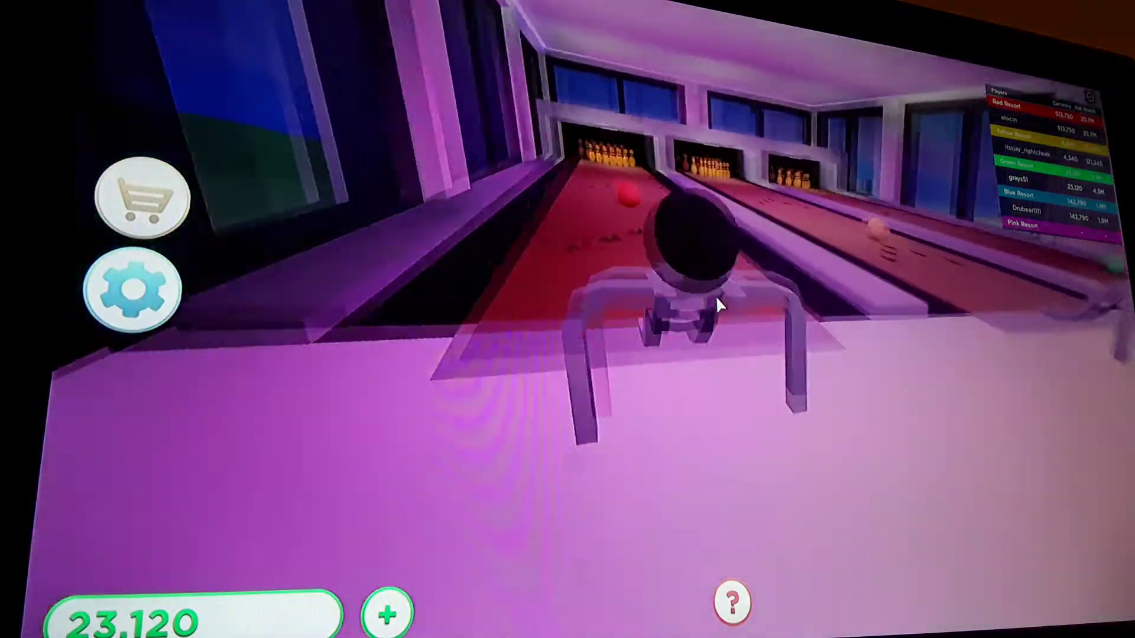
{"action": "key", "text": "w"}
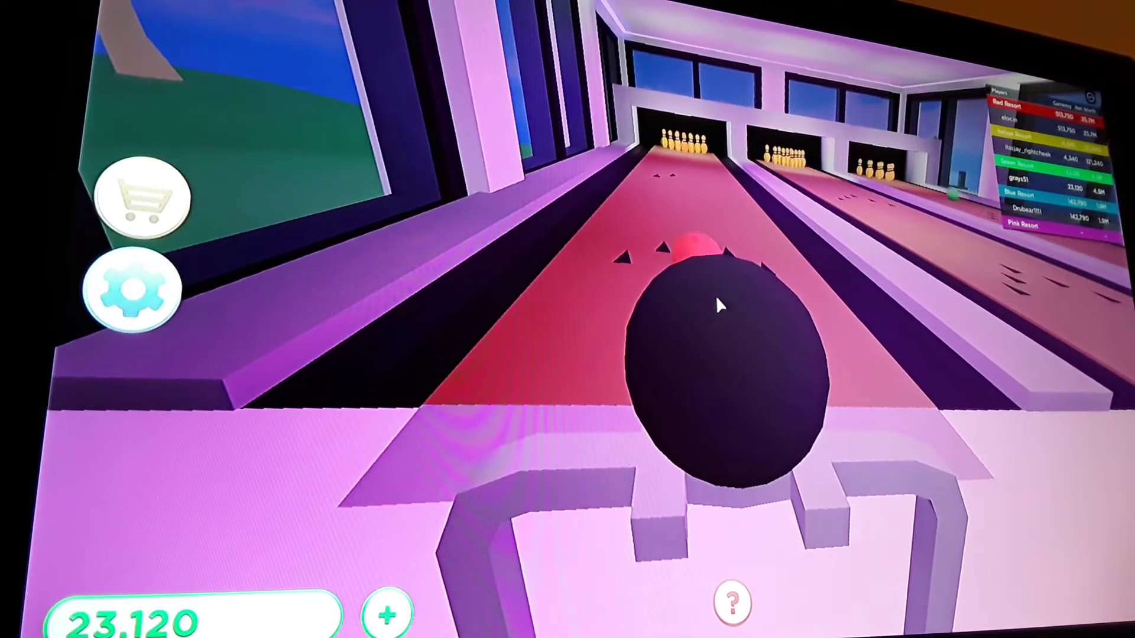
{"action": "key", "text": "Page_Up"}
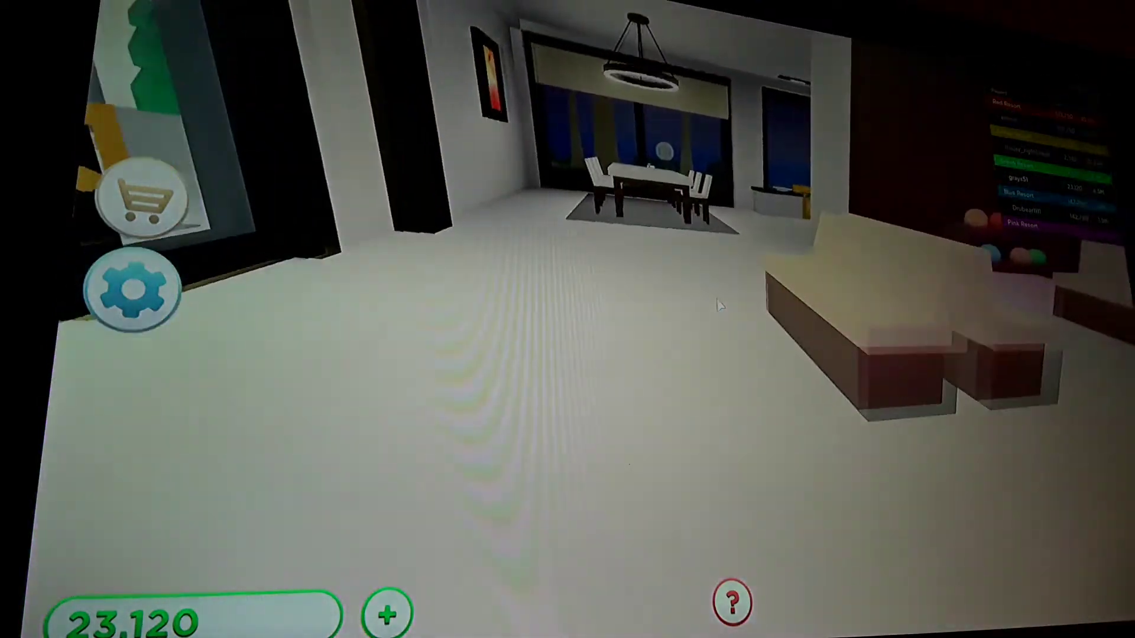
{"action": "key", "text": "w"}
Step: Step back from the ball rack onto the approach and roll a ball at the pins
{"action": "key", "text": "s"}
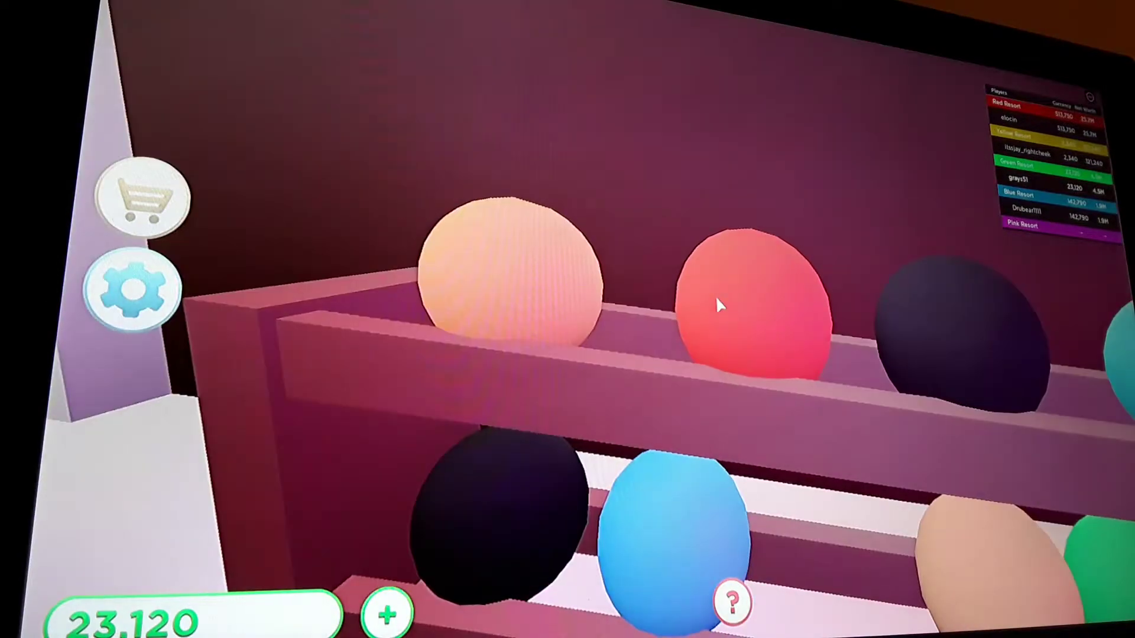
{"action": "key", "text": "s"}
{"action": "key", "text": "Right"}
{"action": "key", "text": "Right"}
{"action": "key", "text": "w"}
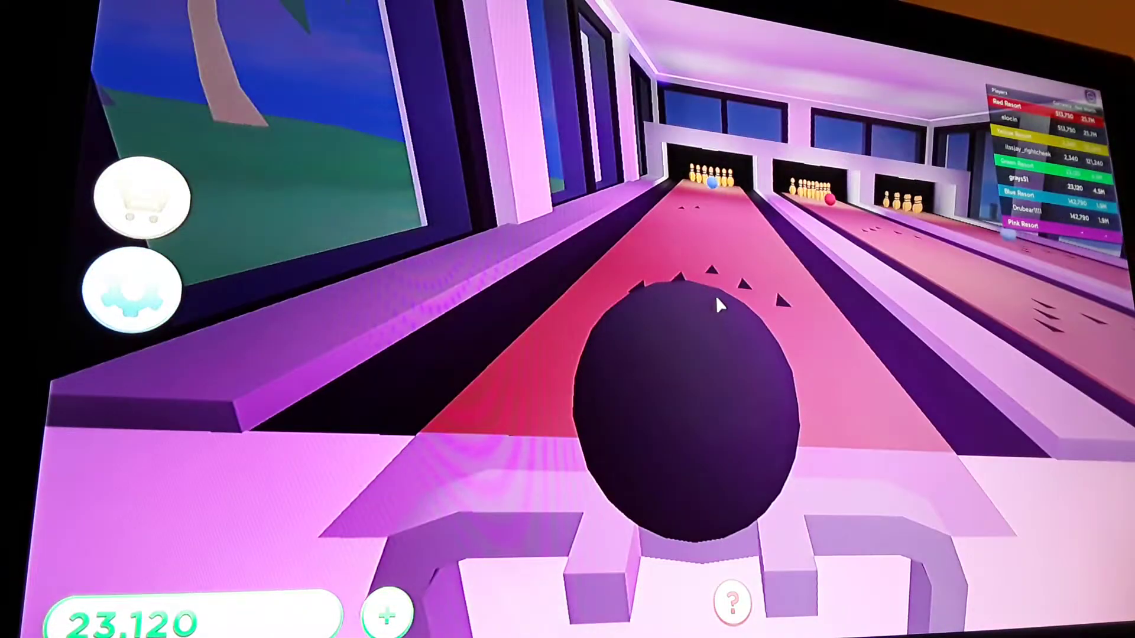
{"action": "left_click", "coordinate": [715, 295]}
{"action": "key", "text": "s"}
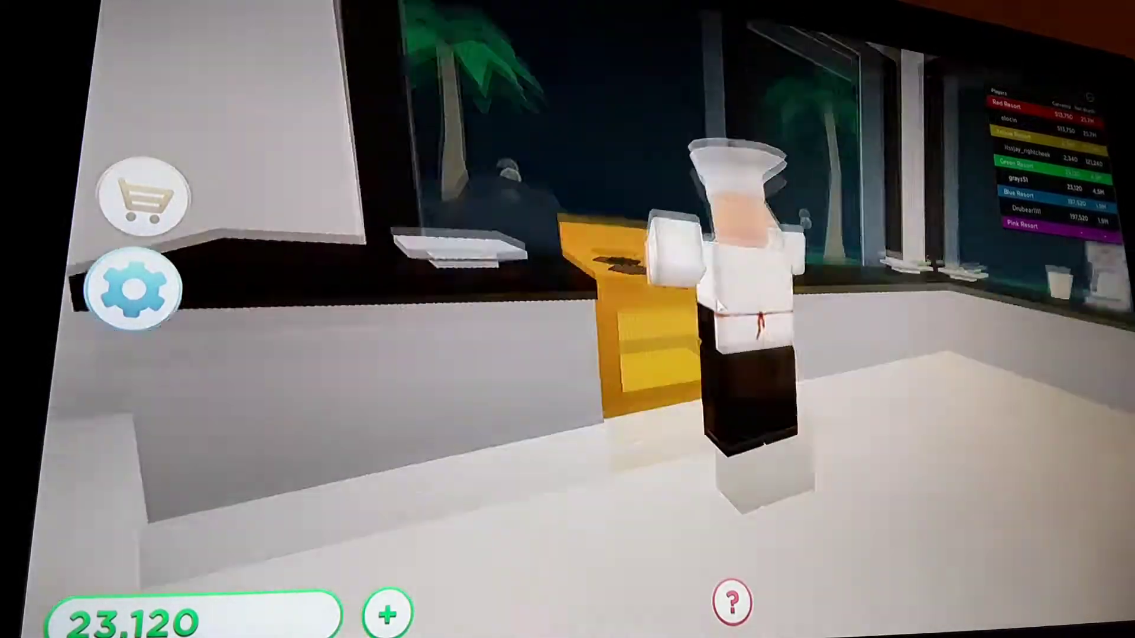
{"action": "scroll", "coordinate": [718, 307], "scroll_direction": "up", "scroll_amount": 5}
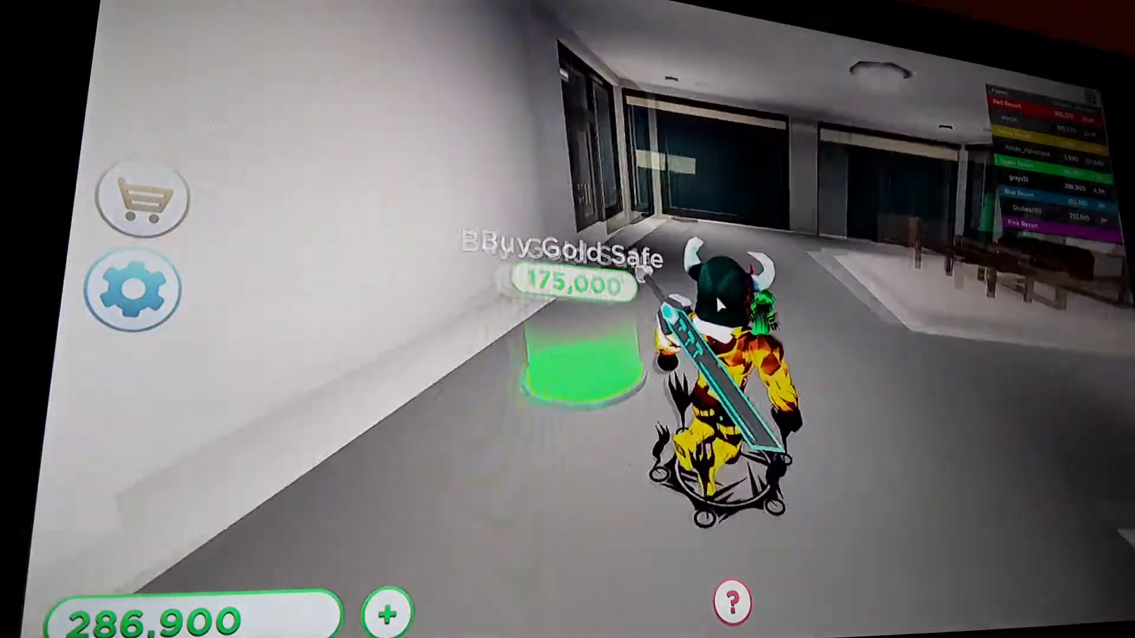
Step: Buy the Gold Safe, dropping cash to 111,900, and turn around
{"action": "key", "text": "a"}
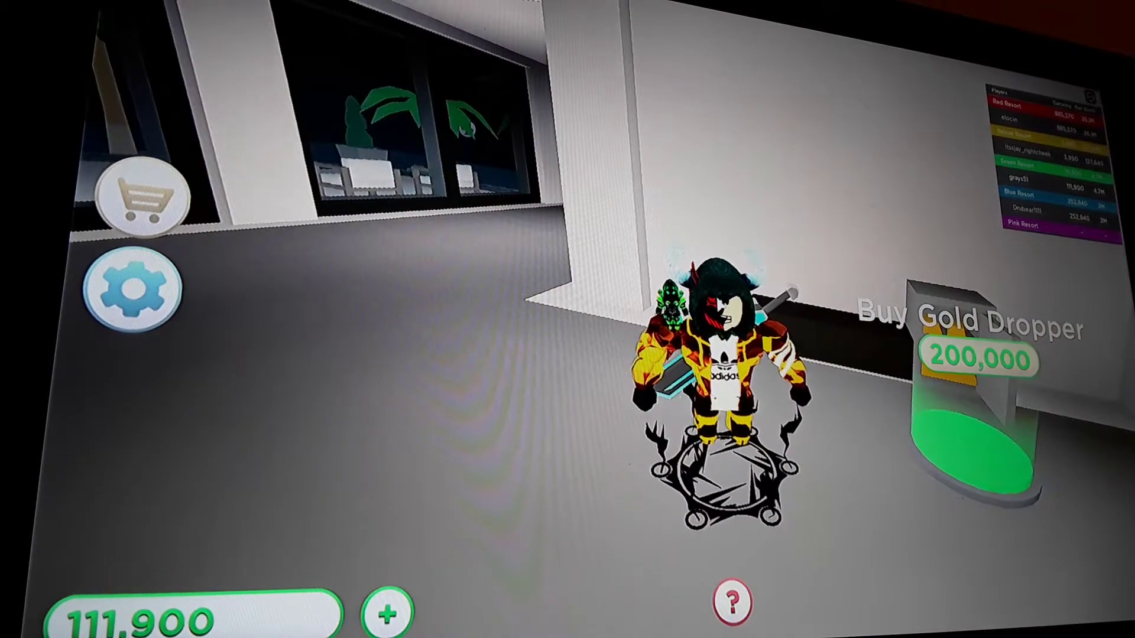
{"action": "key", "text": "d"}
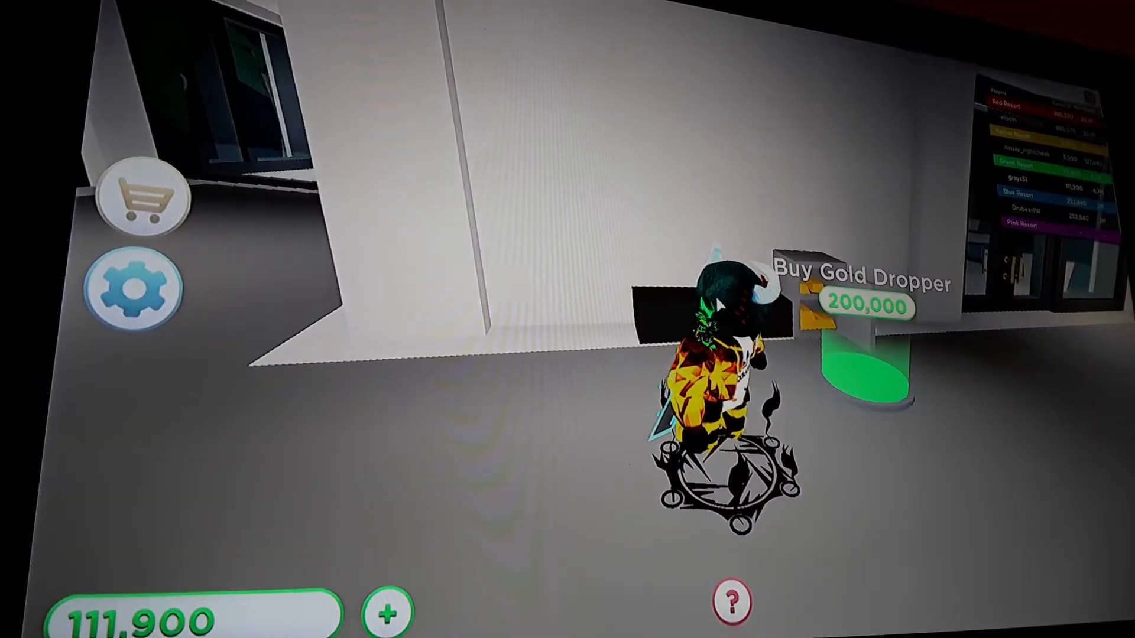
{"action": "key", "text": "s"}
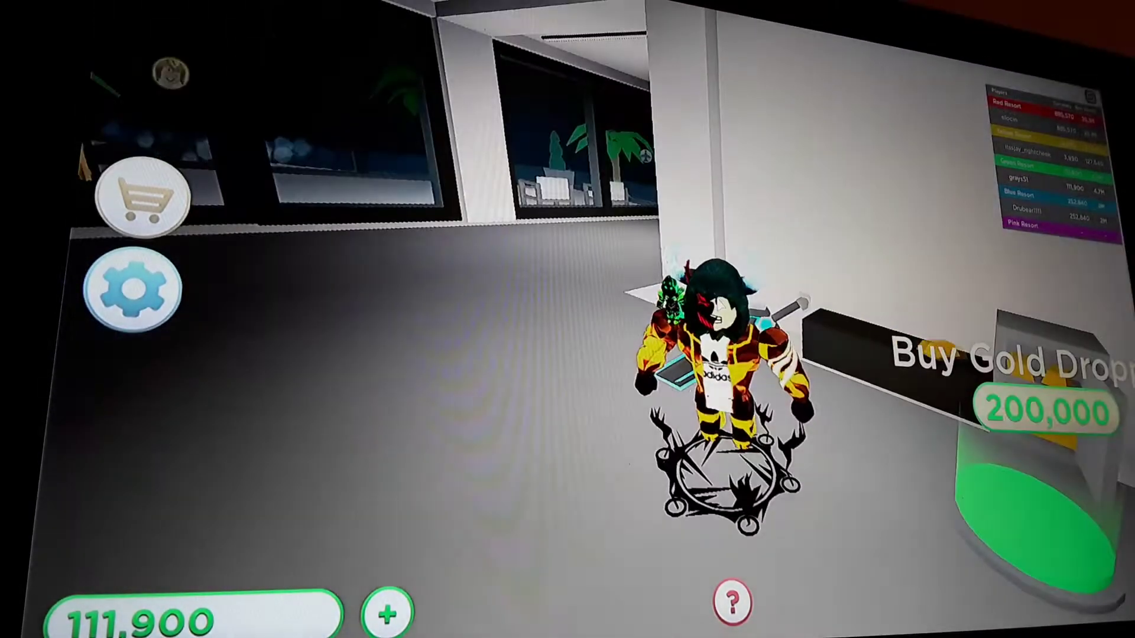
Step: Walk along the window hallway to the collector by the door and collect earnings
{"action": "key", "text": "w"}
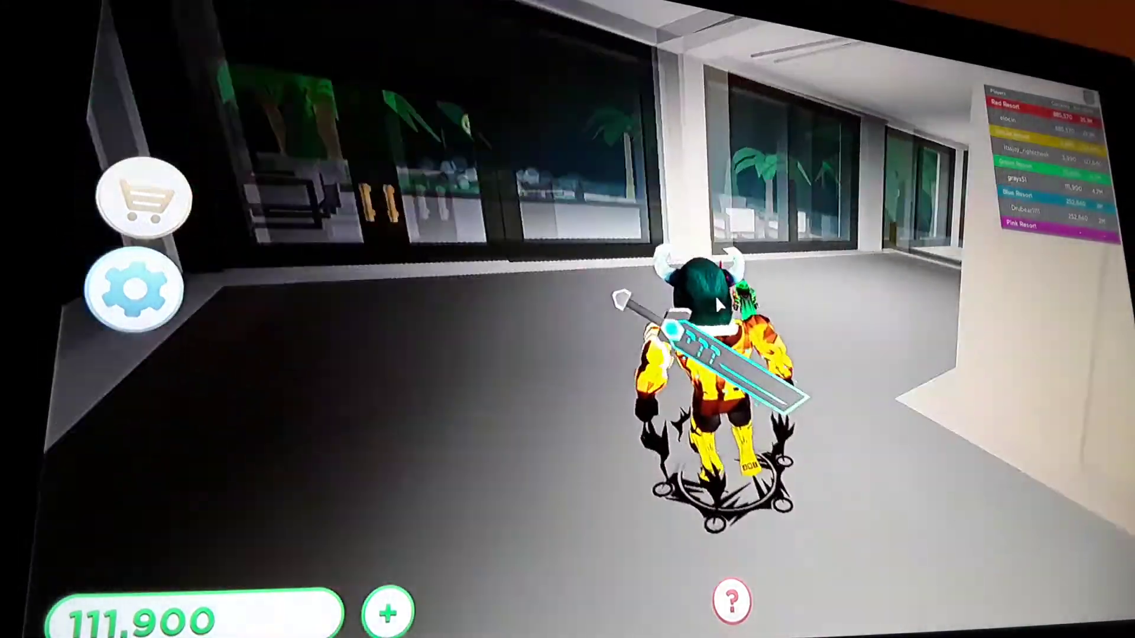
{"action": "key", "text": "a"}
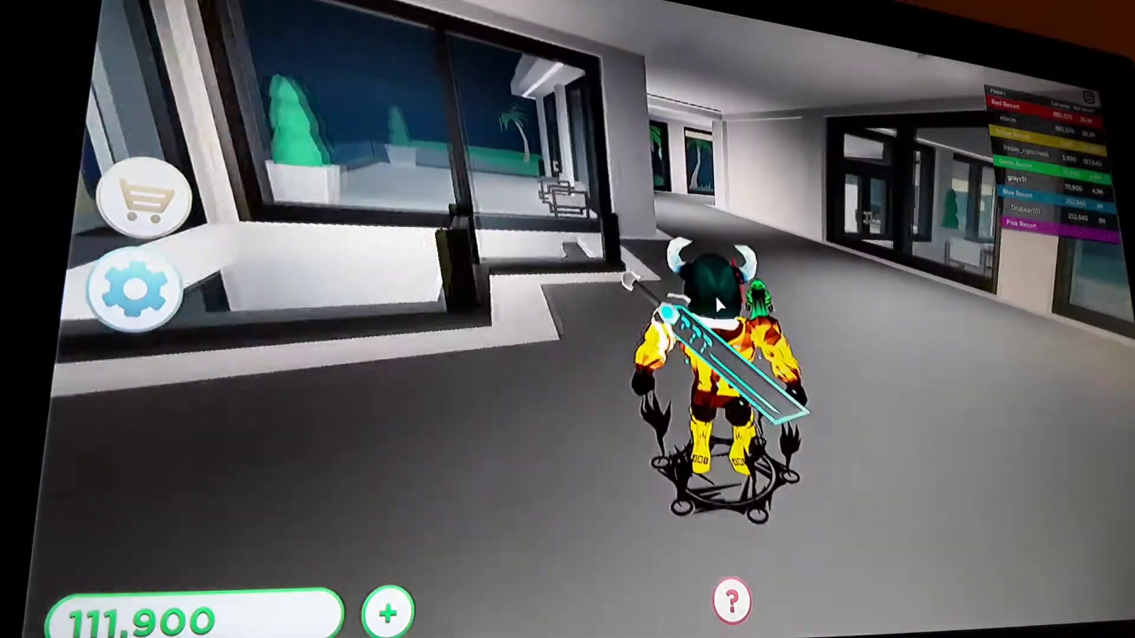
{"action": "key", "text": "w"}
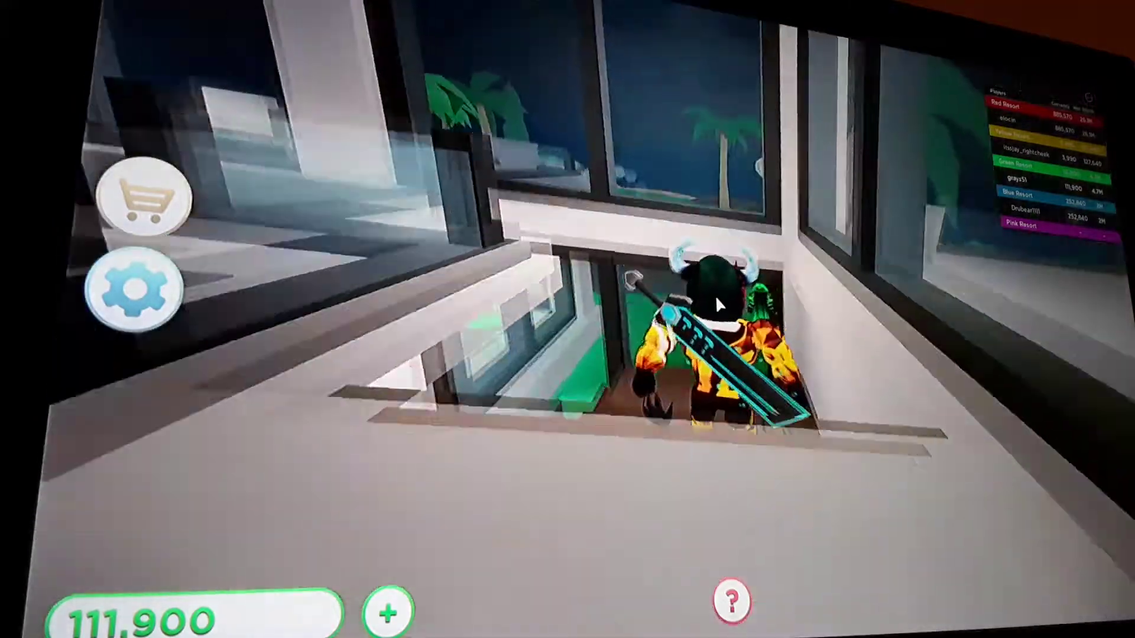
{"action": "key", "text": "w"}
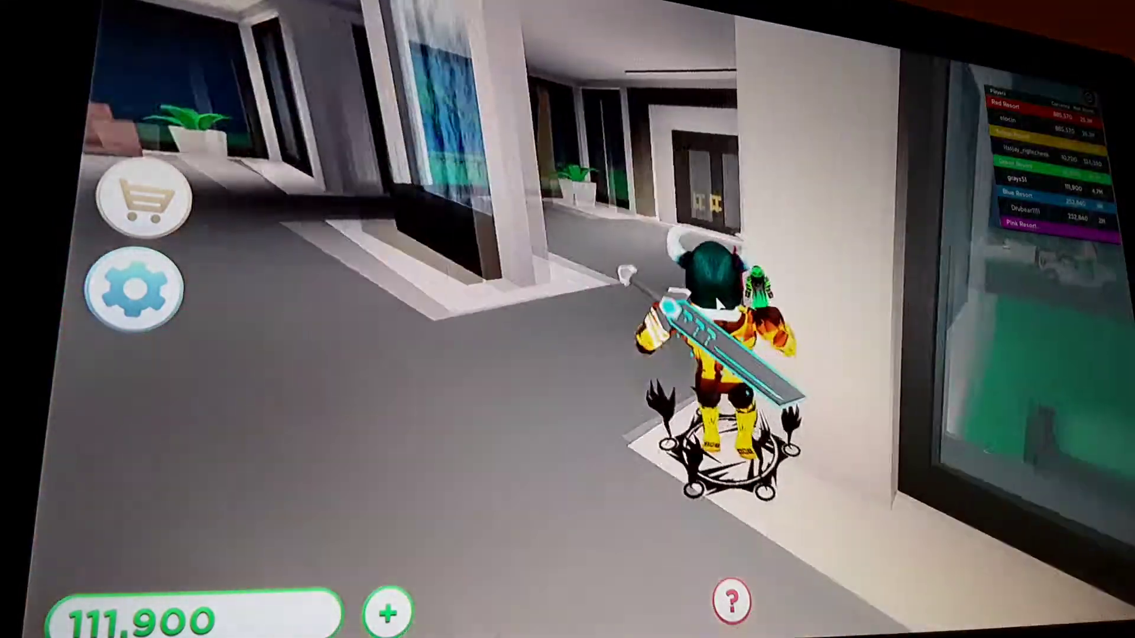
{"action": "key", "text": "w"}
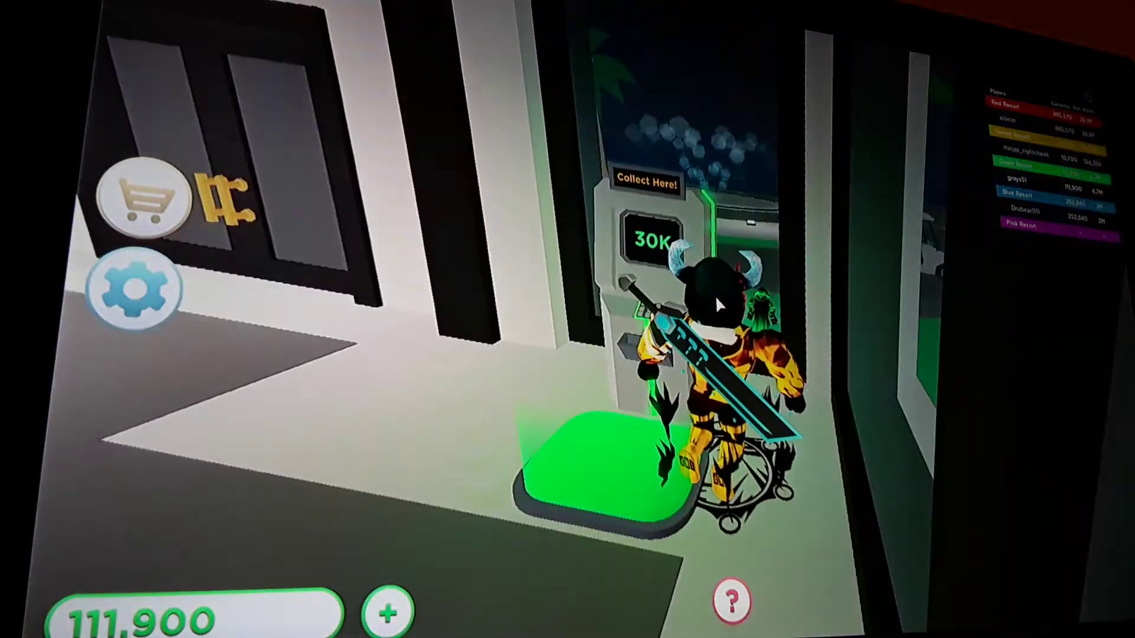
{"action": "key", "text": "s"}
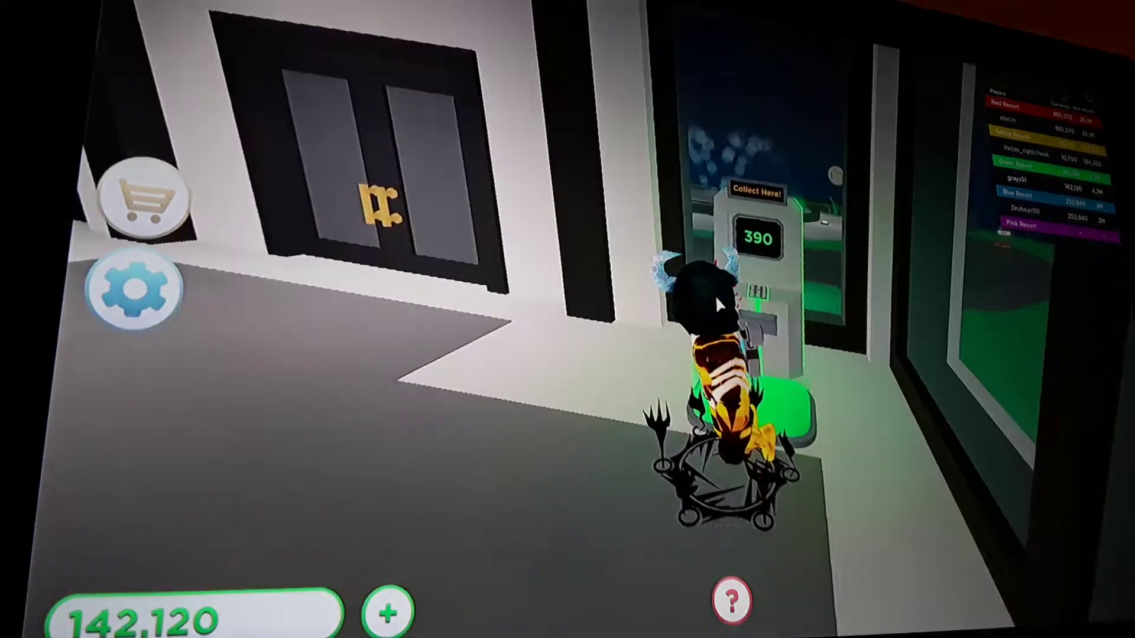
{"action": "key", "text": "s"}
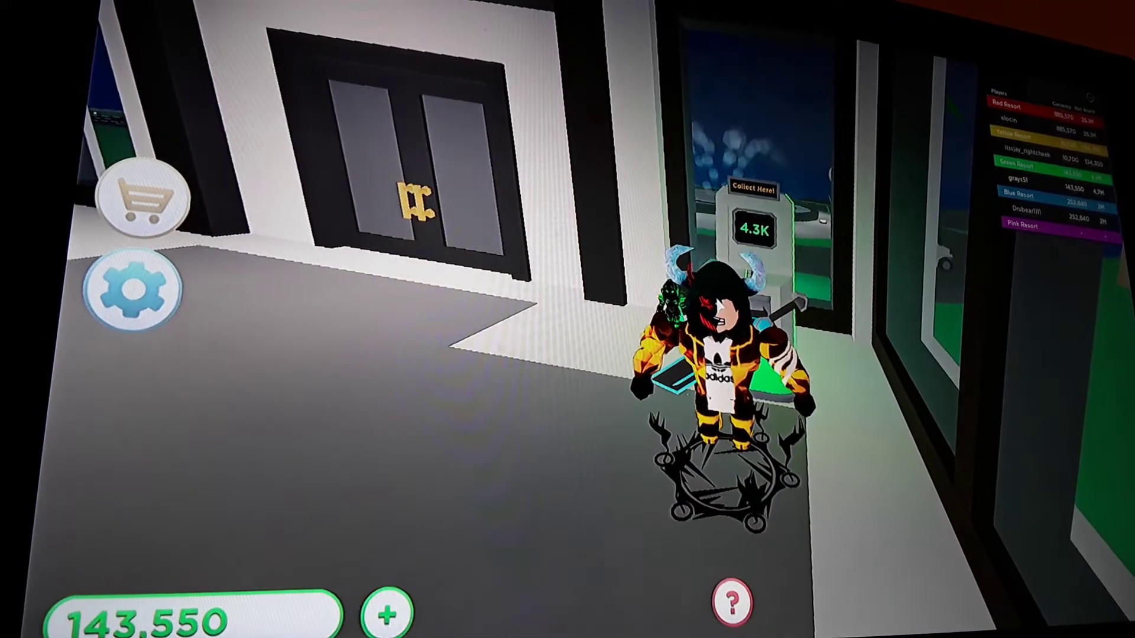
Step: Climb to the upper floor and step on the Buy Gold Dropper pad (200,000)
{"action": "key", "text": "w"}
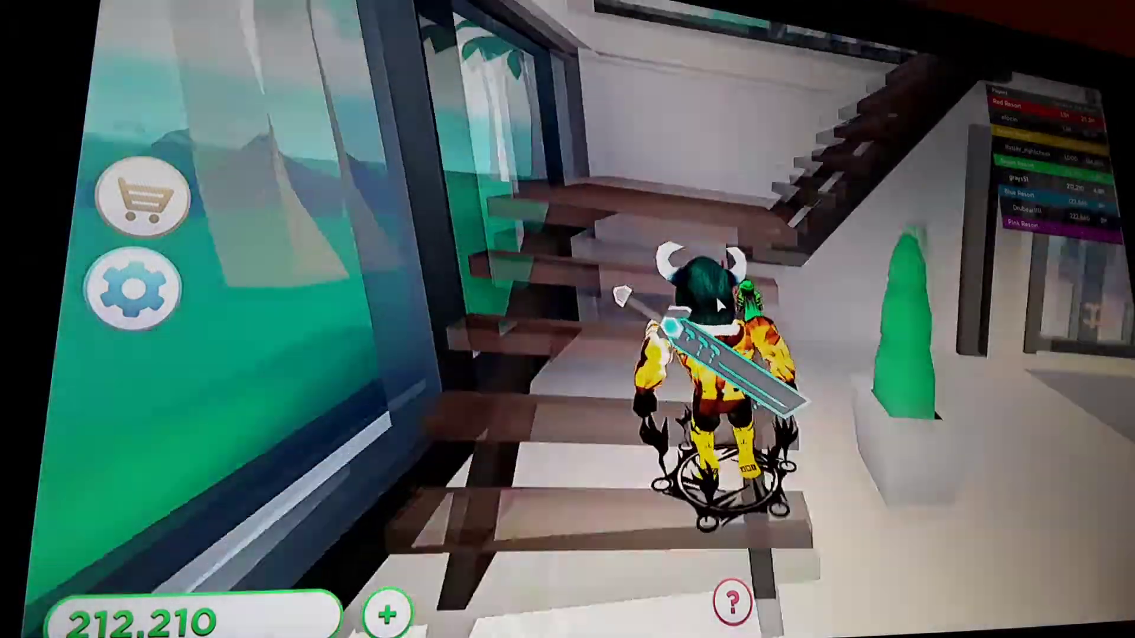
{"action": "key", "text": "w"}
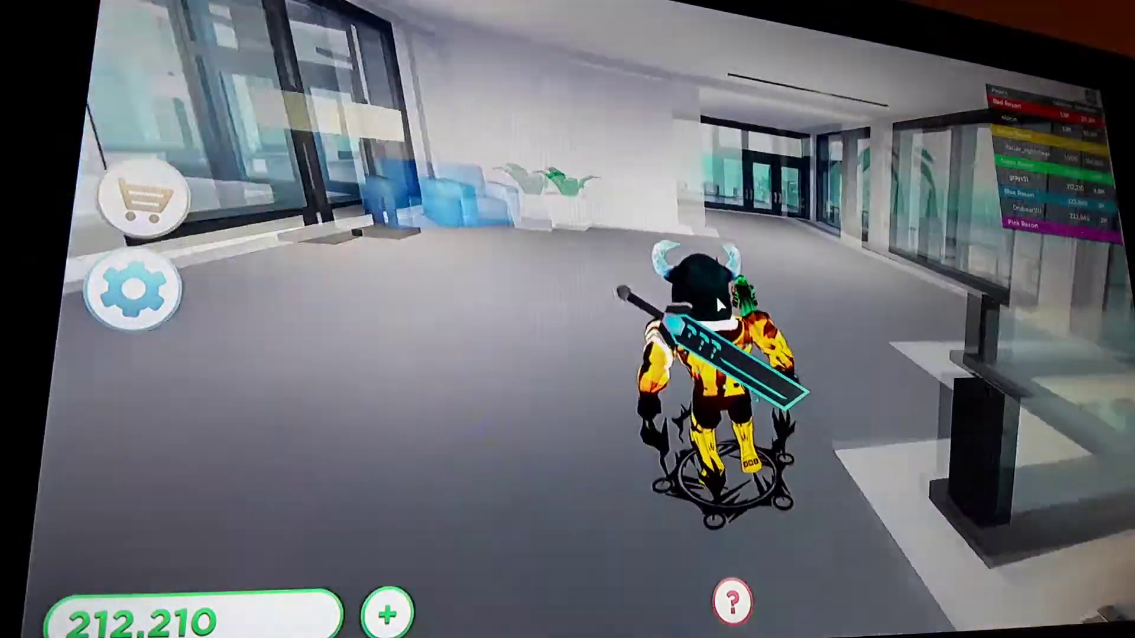
{"action": "key", "text": "w"}
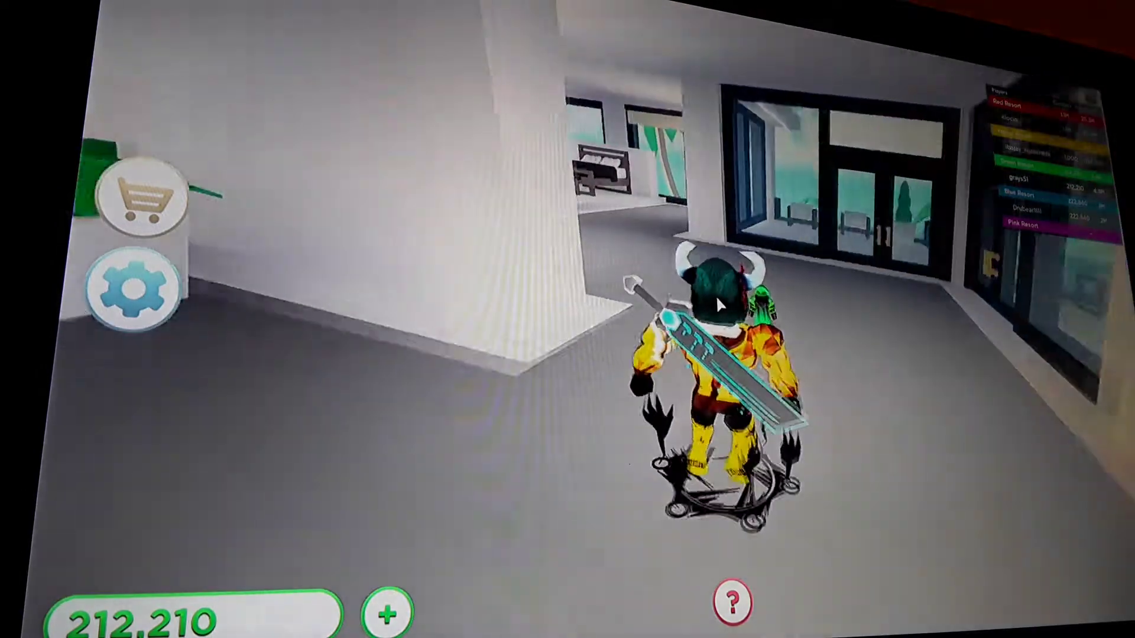
{"action": "key", "text": "w"}
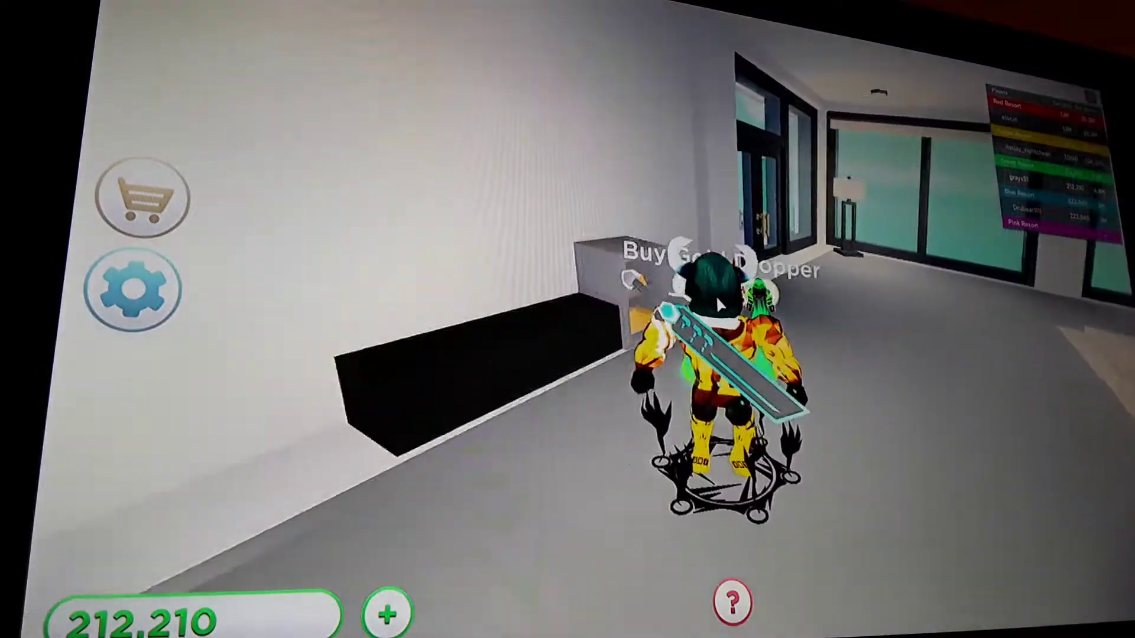
{"action": "key", "text": "w"}
Step: Walk past the safe, down the corridor and stairs, and into the lobby
{"action": "key", "text": "a"}
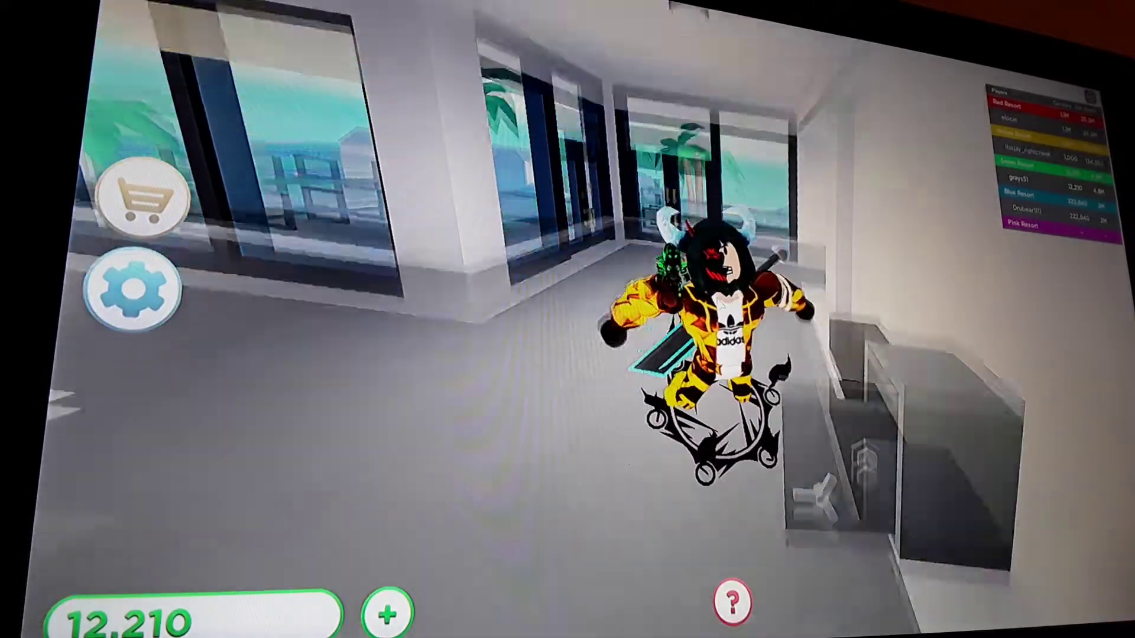
{"action": "key", "text": "w"}
{"action": "key", "text": "w"}
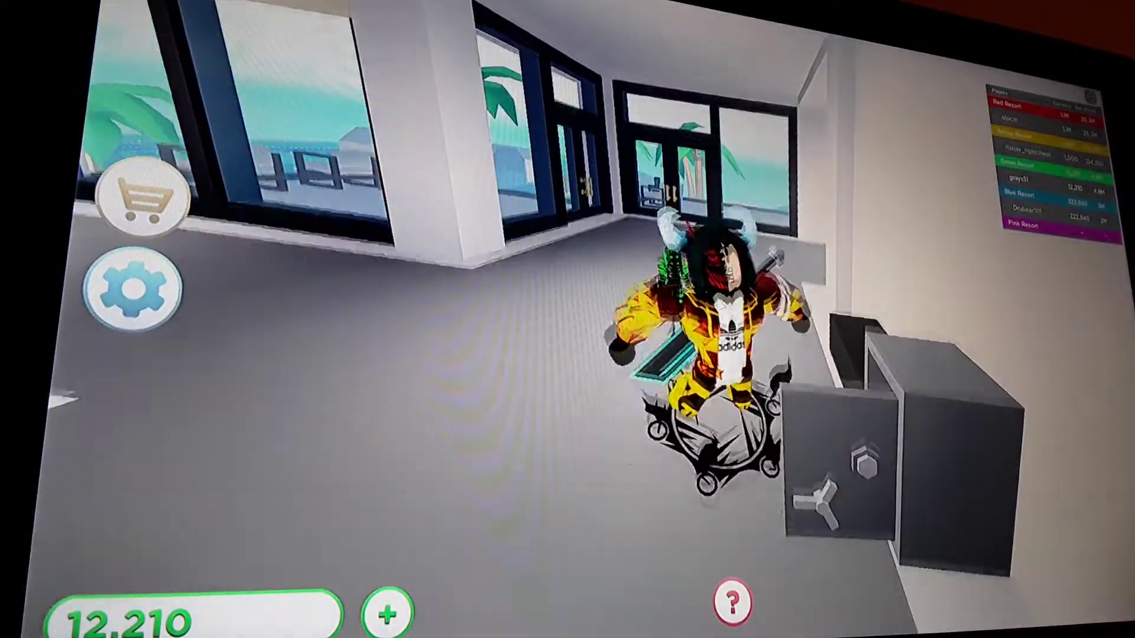
{"action": "key", "text": "a"}
{"action": "key", "text": "w"}
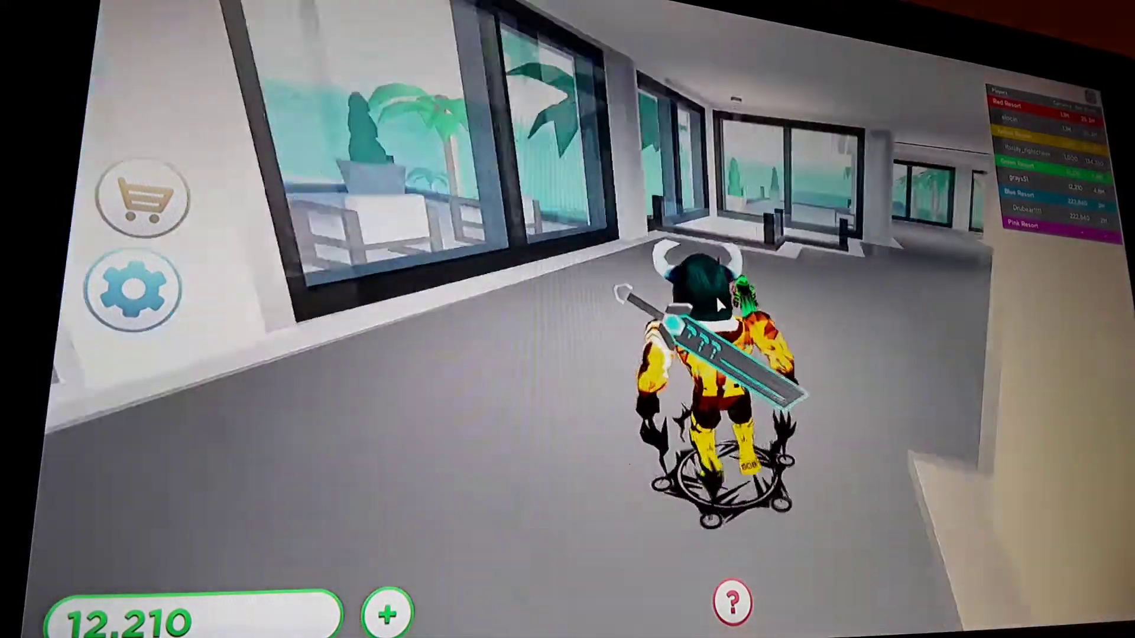
{"action": "key", "text": "w"}
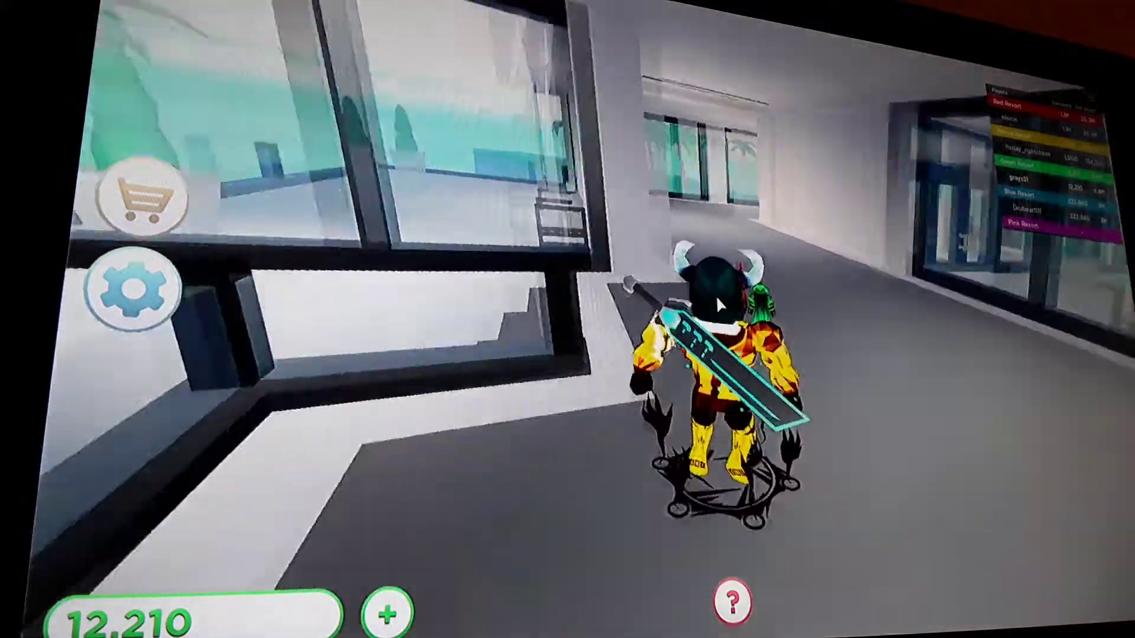
{"action": "key", "text": "w"}
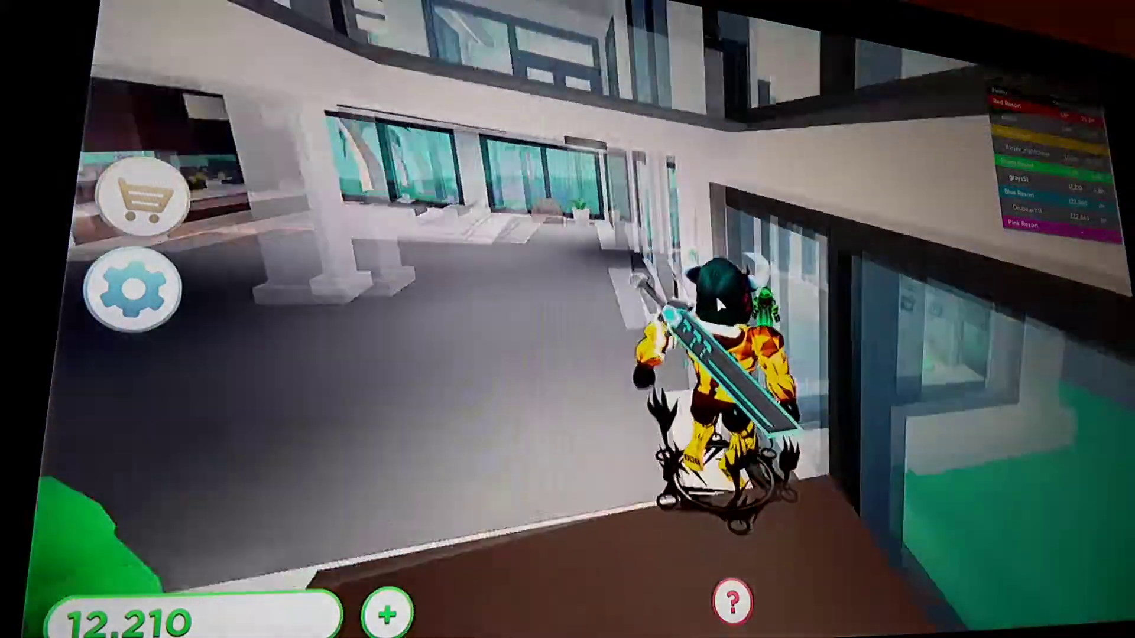
{"action": "key", "text": "w"}
{"action": "key", "text": "w"}
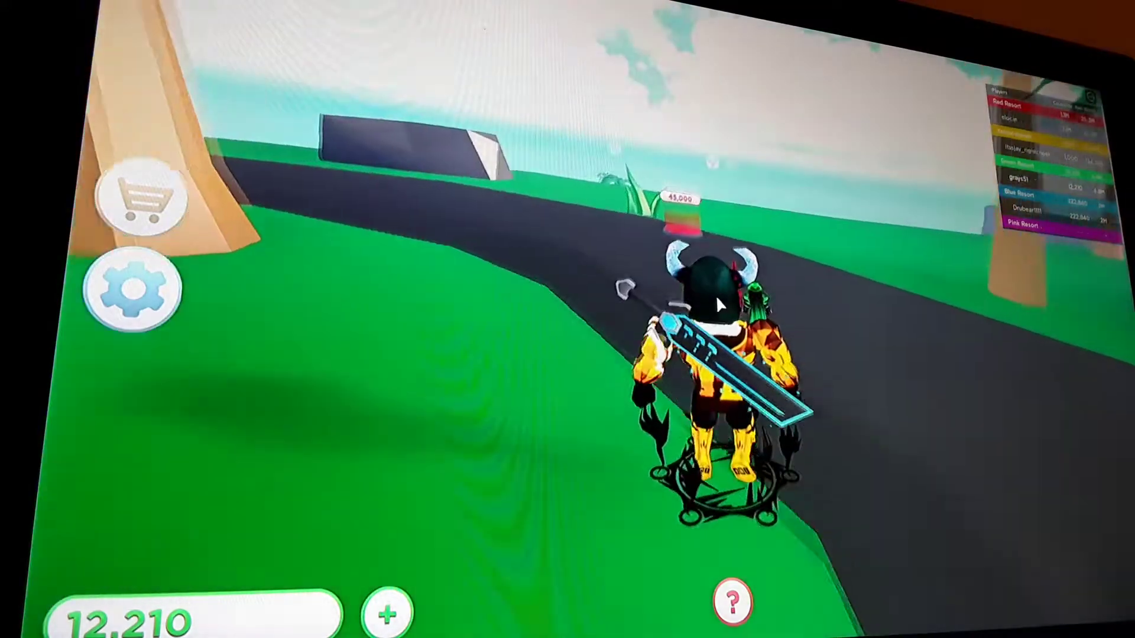
Step: Walk back along the road past the golf cart and collect earnings, reaching 61,940
{"action": "key", "text": "w"}
{"action": "key", "text": "Left"}
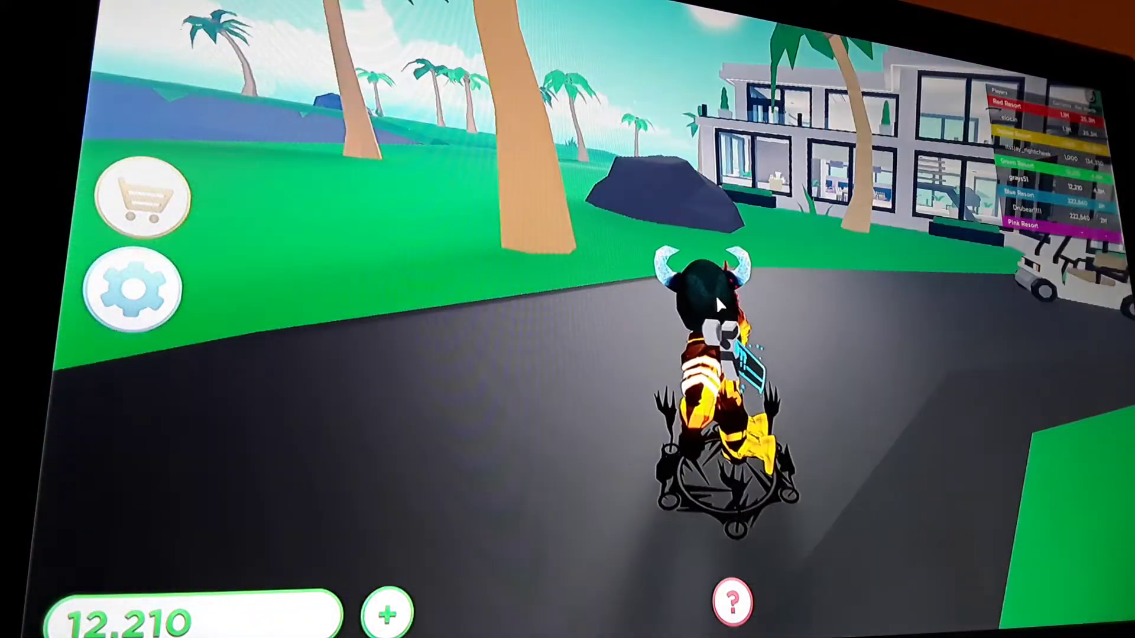
{"action": "key", "text": "w"}
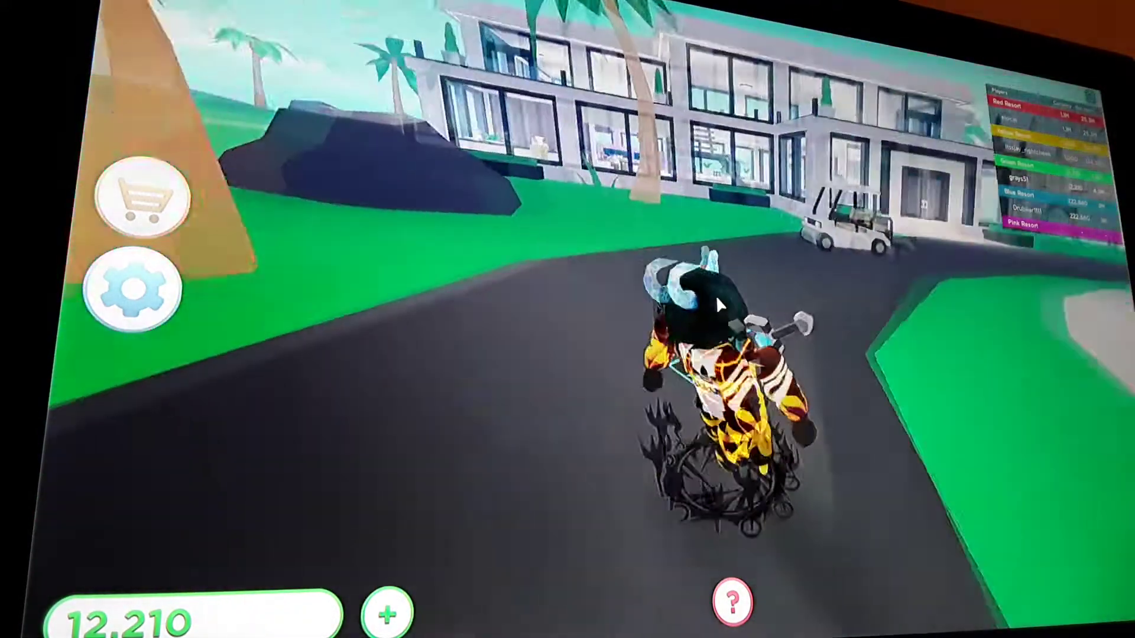
{"action": "key", "text": "w"}
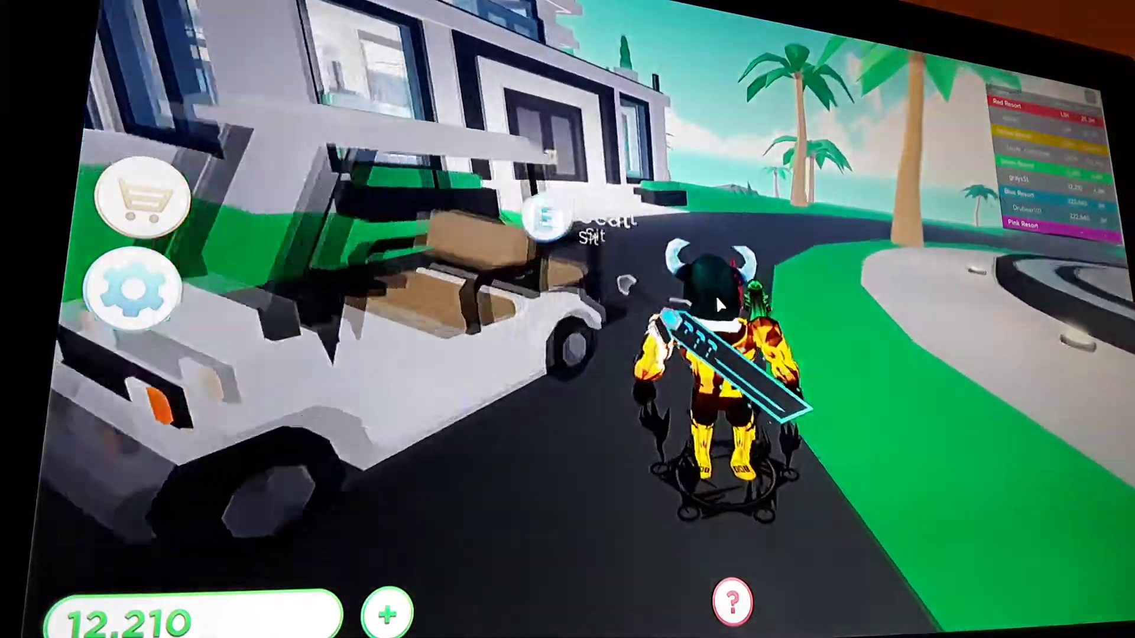
{"action": "key", "text": "w"}
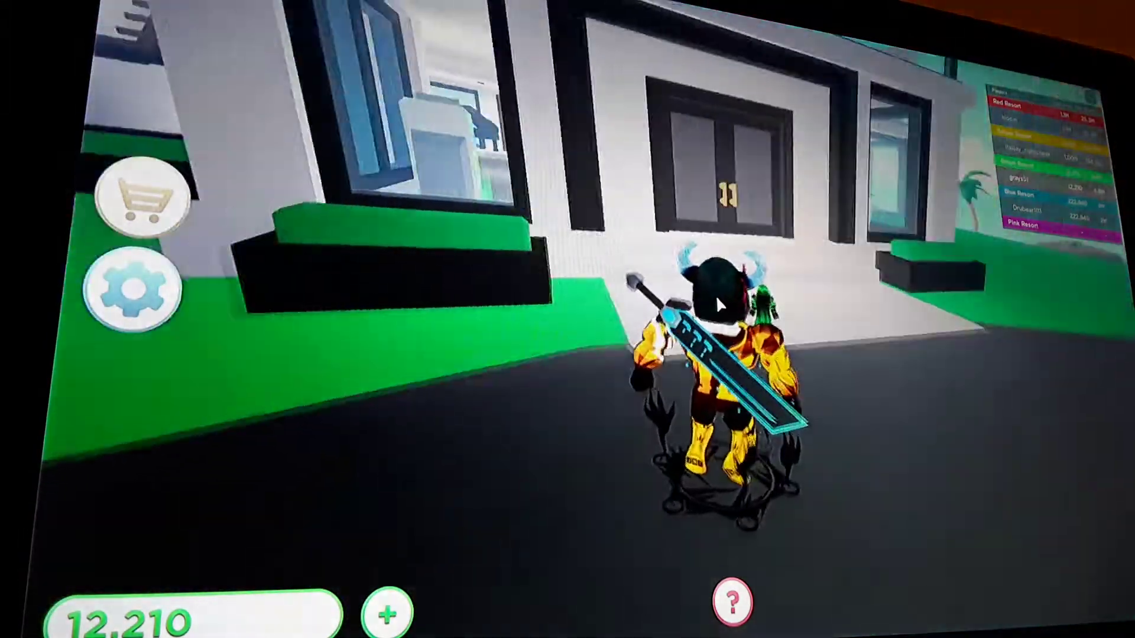
{"action": "key", "text": "w"}
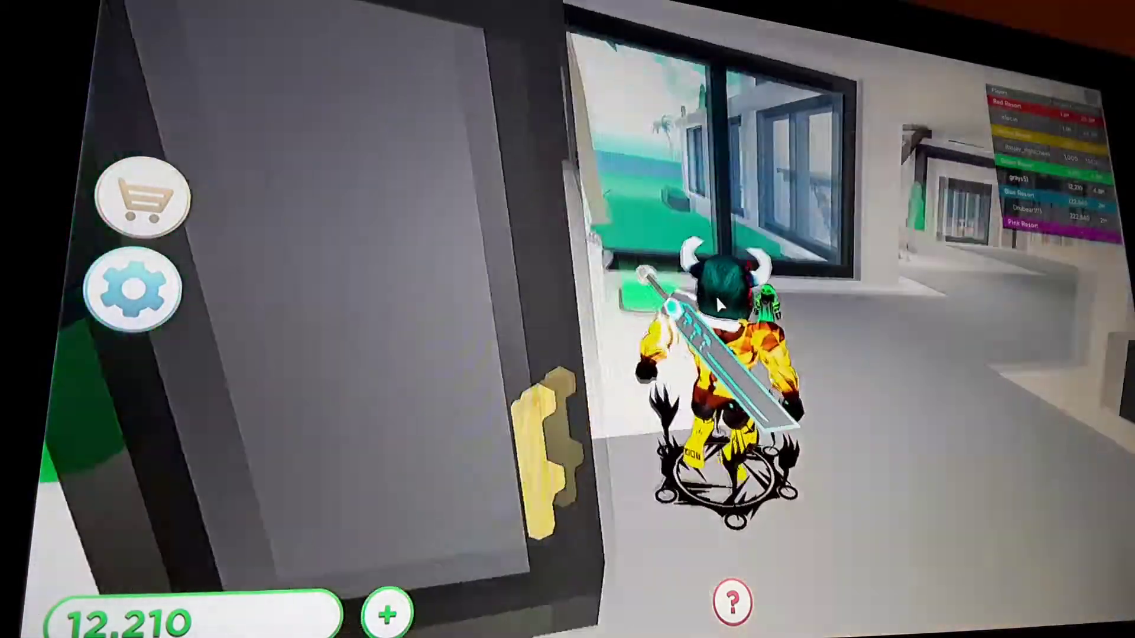
{"action": "key", "text": "w"}
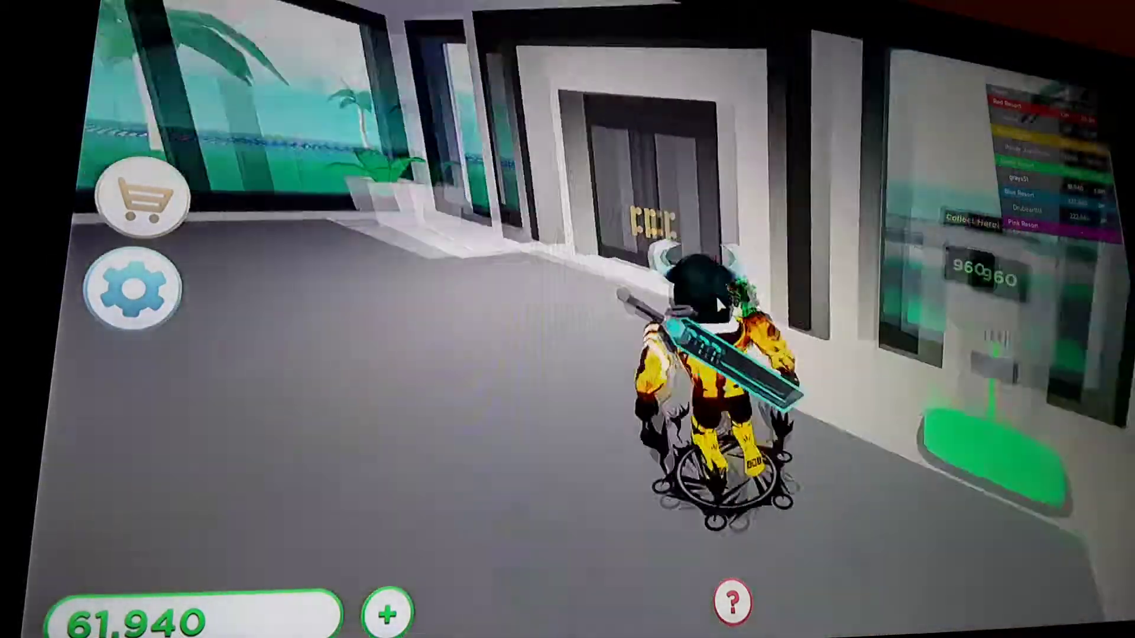
Step: Return along the road and buy the Road for 45,000, leaving 16,940
{"action": "key", "text": "w"}
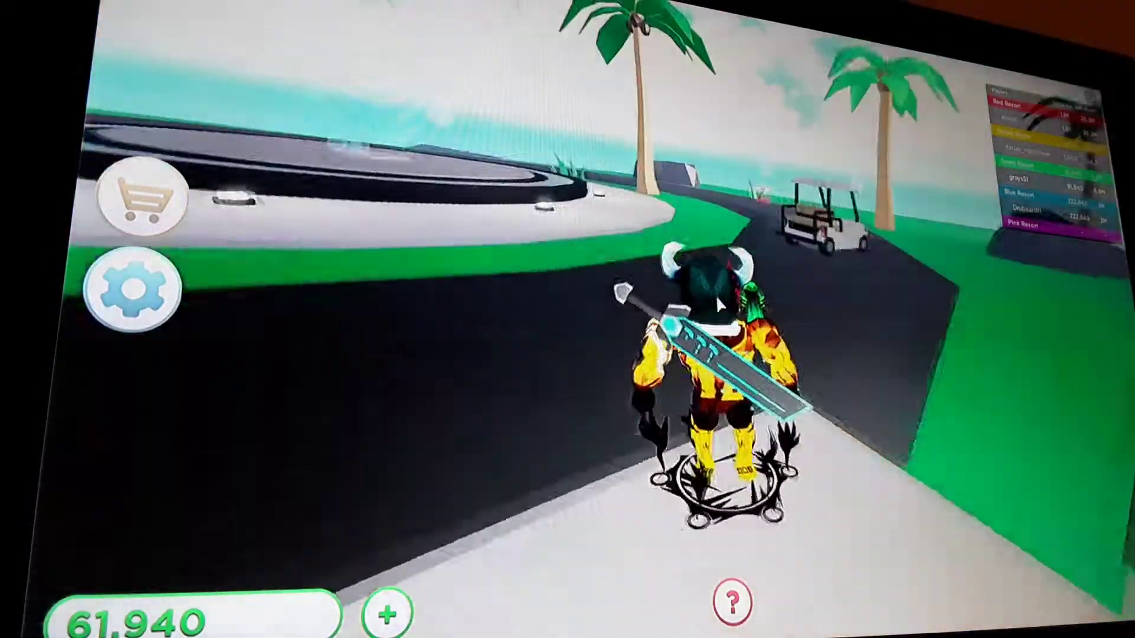
{"action": "key", "text": "w"}
{"action": "key", "text": "w"}
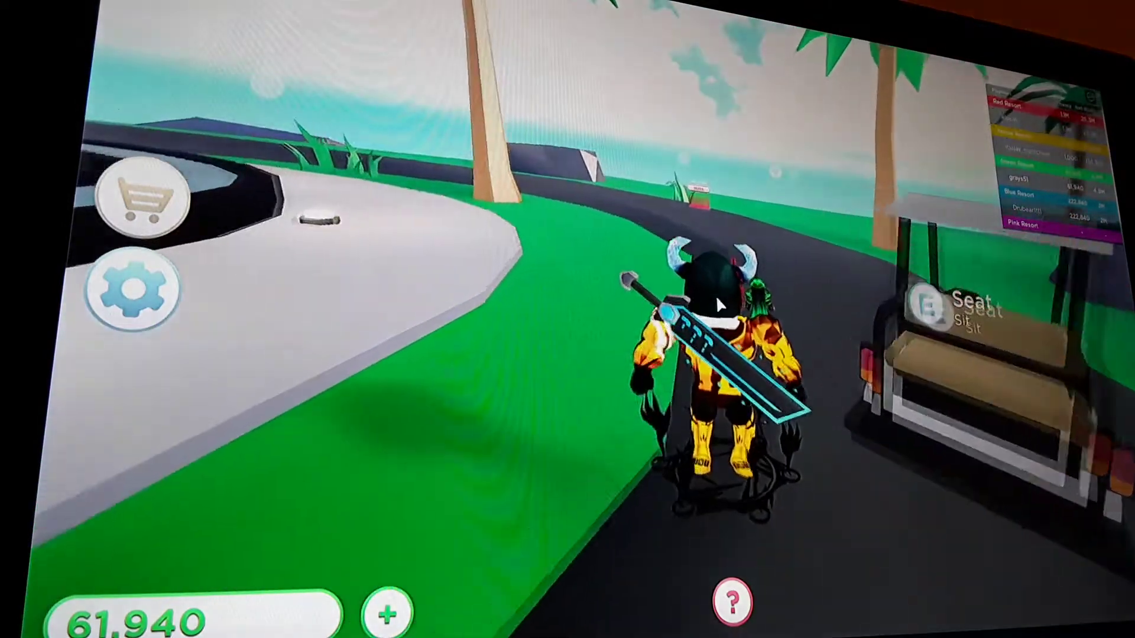
{"action": "key", "text": "w"}
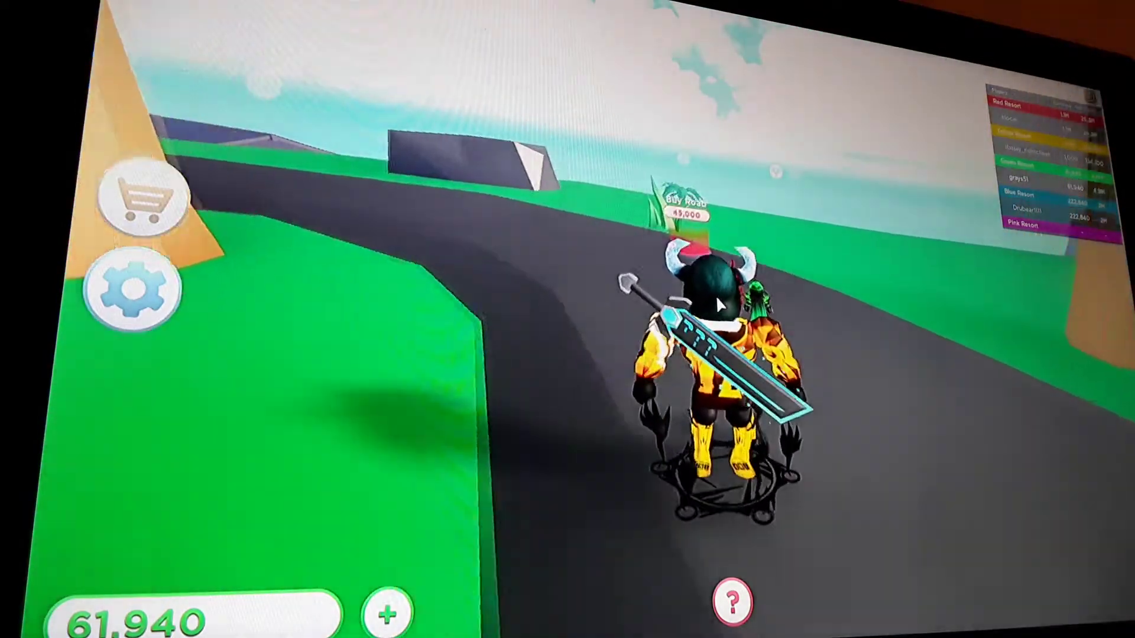
{"action": "key", "text": "w"}
Step: Walk the avatar onto the unbuilt grey garage foundation area
{"action": "key", "text": "w"}
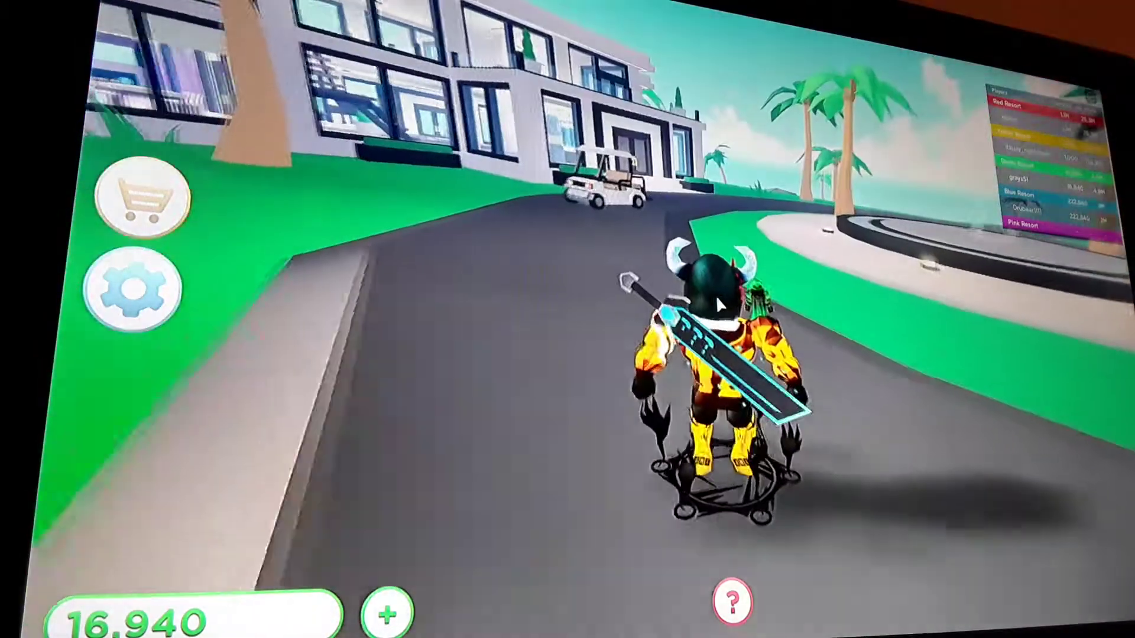
{"action": "key", "text": "w"}
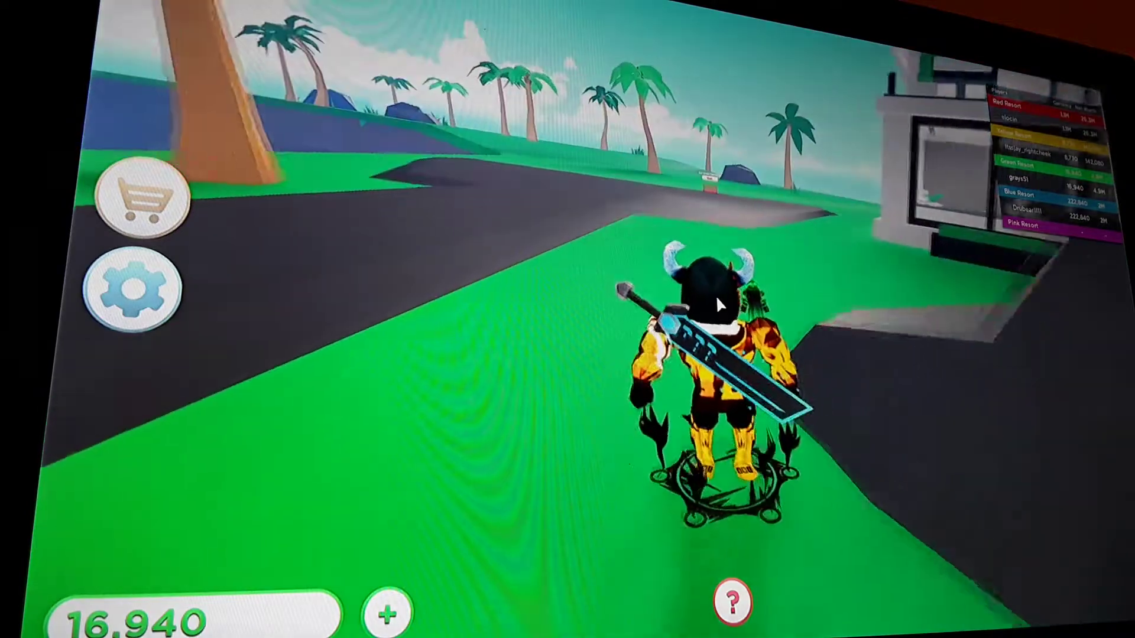
{"action": "key", "text": "w"}
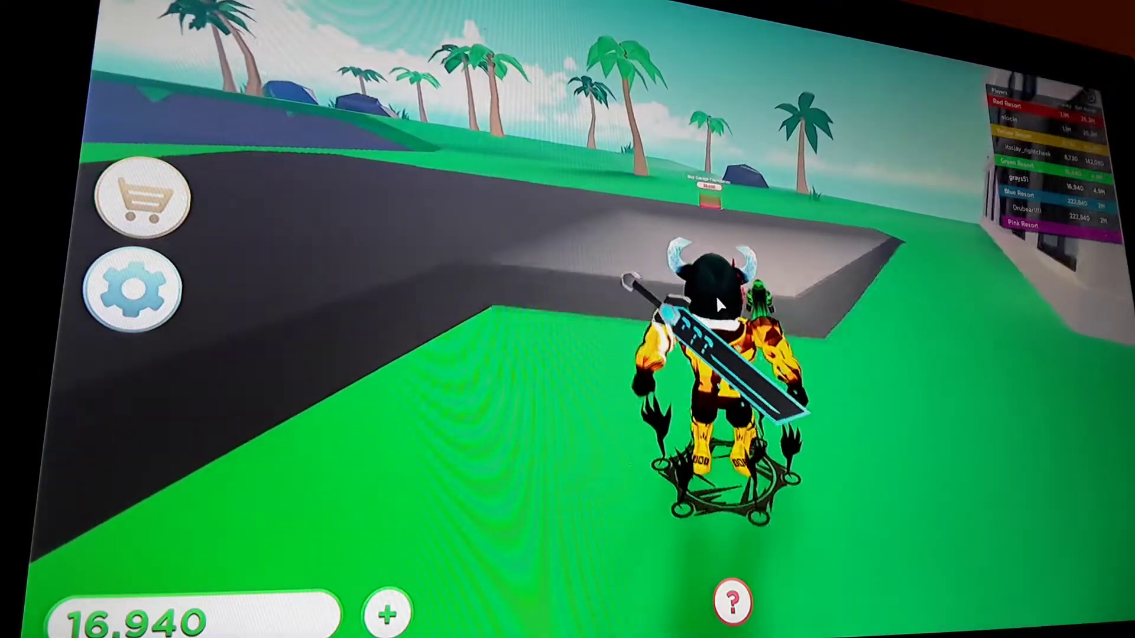
{"action": "key", "text": "w"}
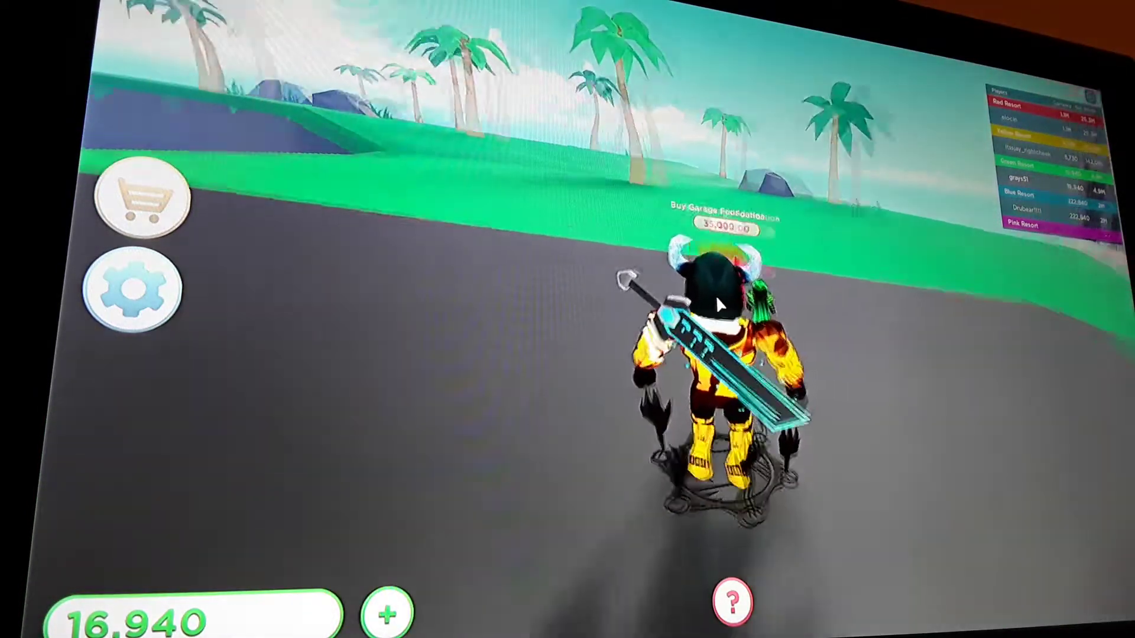
Step: Walk across the lawn into the villa and collect earnings, reaching 50,530 cash
{"action": "key", "text": "a"}
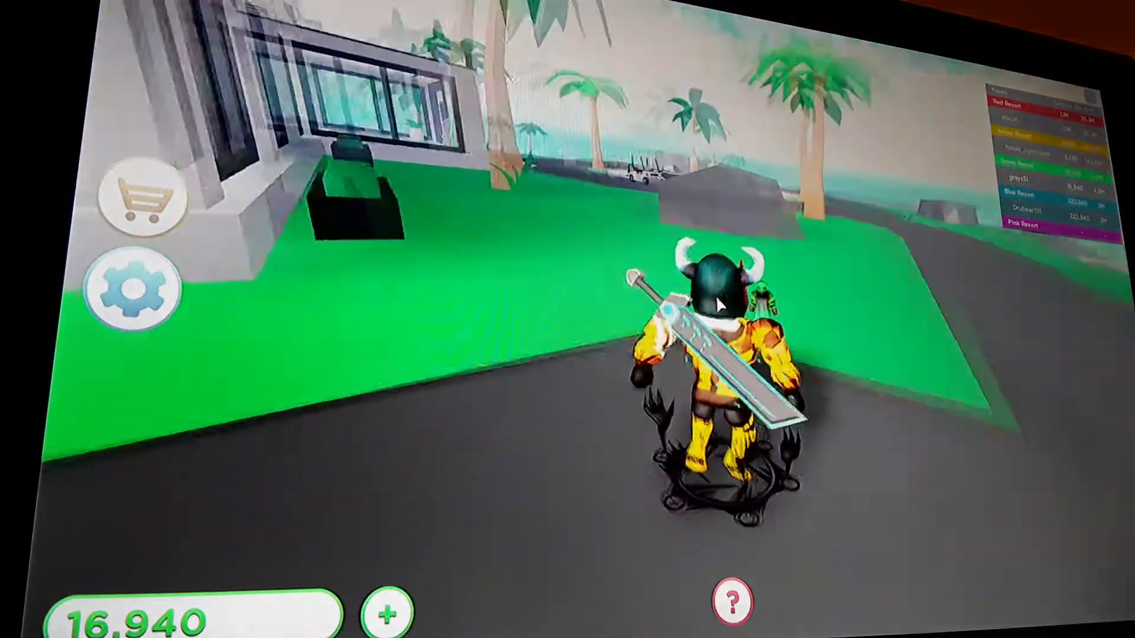
{"action": "key", "text": "w"}
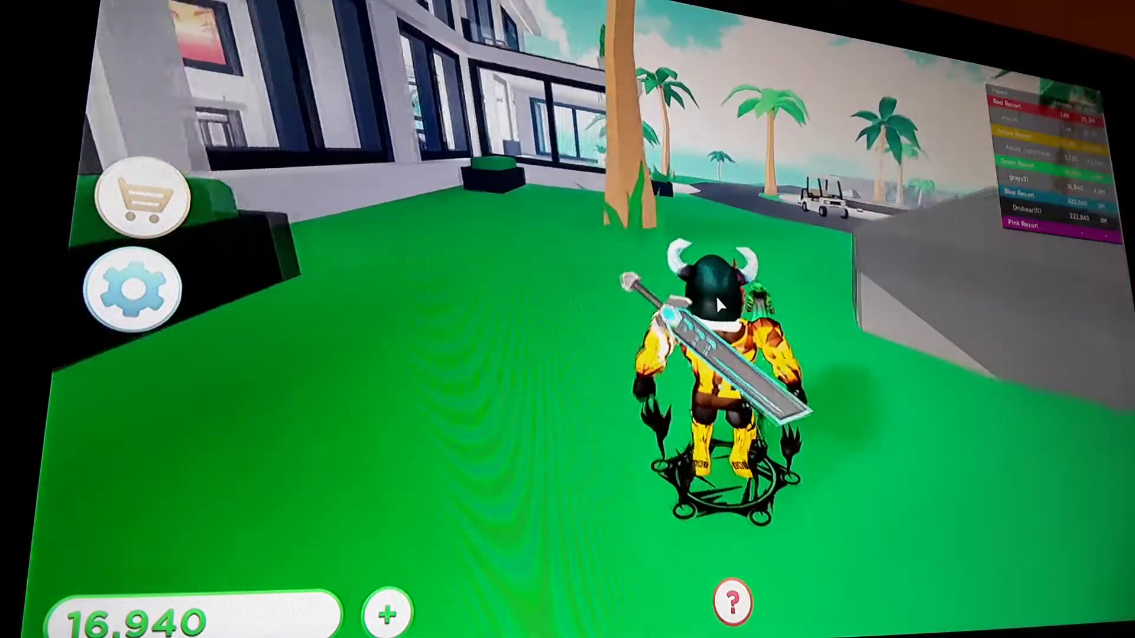
{"action": "key", "text": "w"}
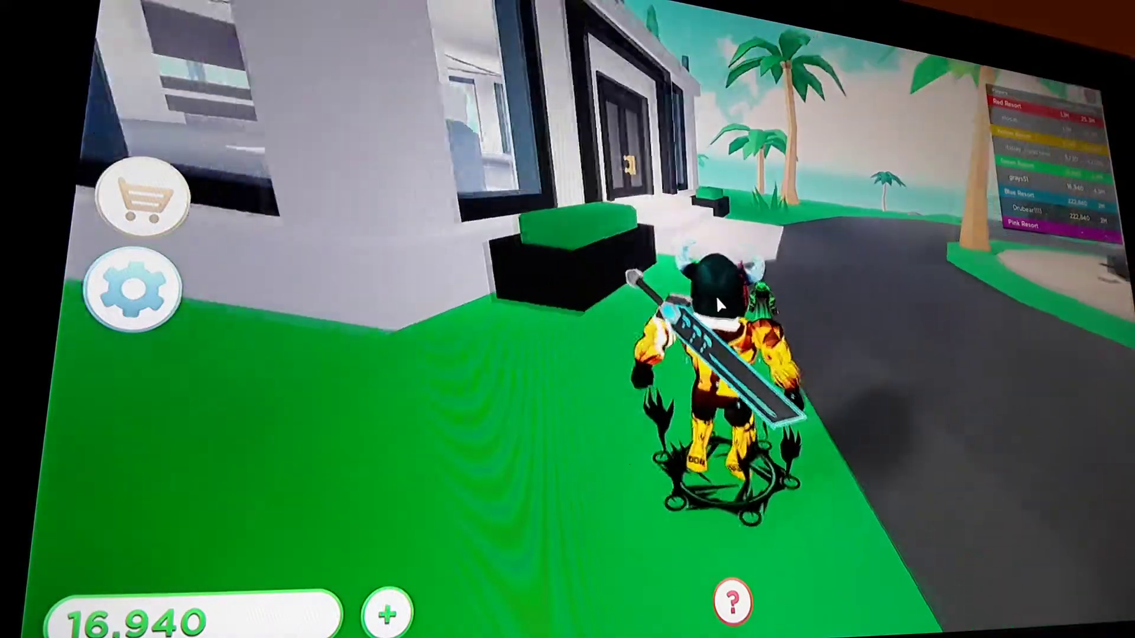
{"action": "key", "text": "w"}
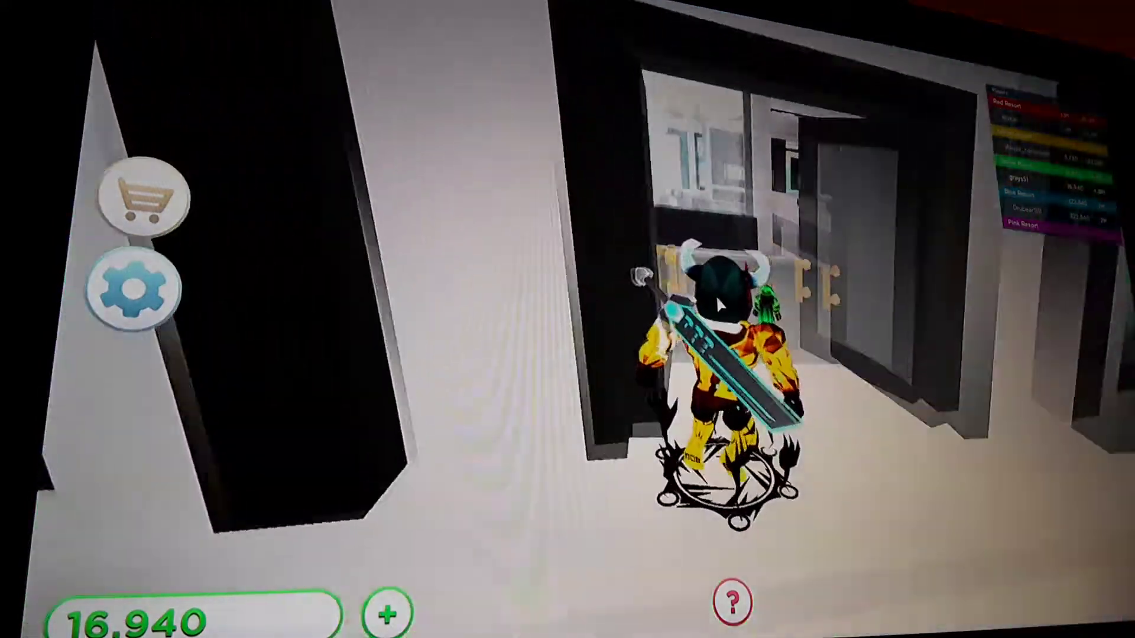
{"action": "key", "text": "w"}
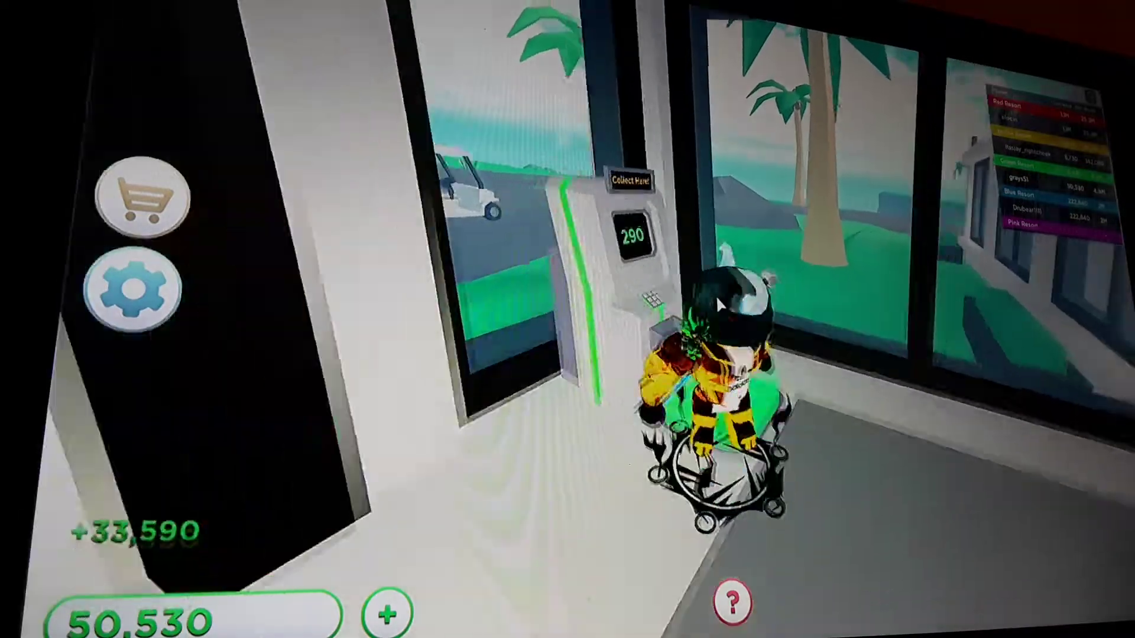
Step: Leave the villa and walk past the rock to the Buy Garage Foundation pad
{"action": "key", "text": "w"}
{"action": "key", "text": "1"}
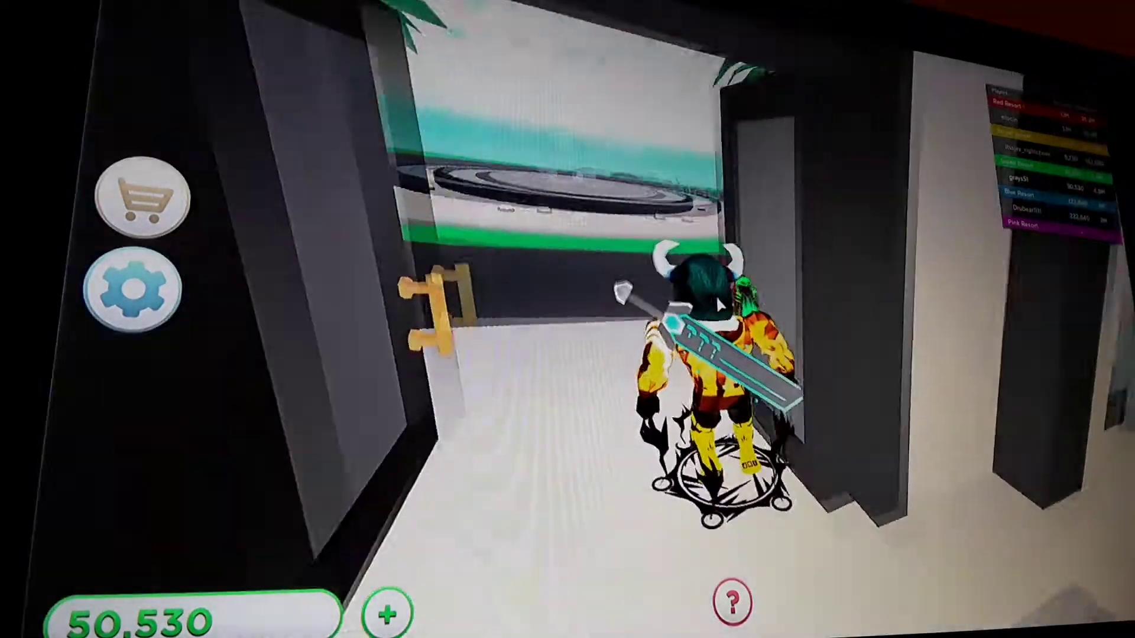
{"action": "key", "text": "w"}
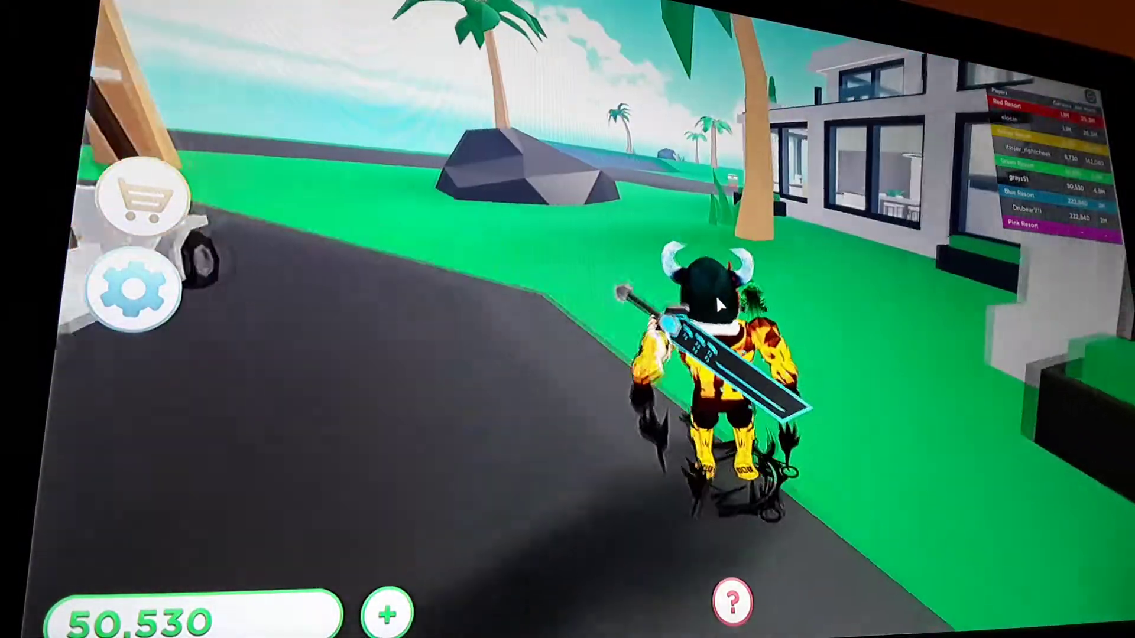
{"action": "key", "text": "w"}
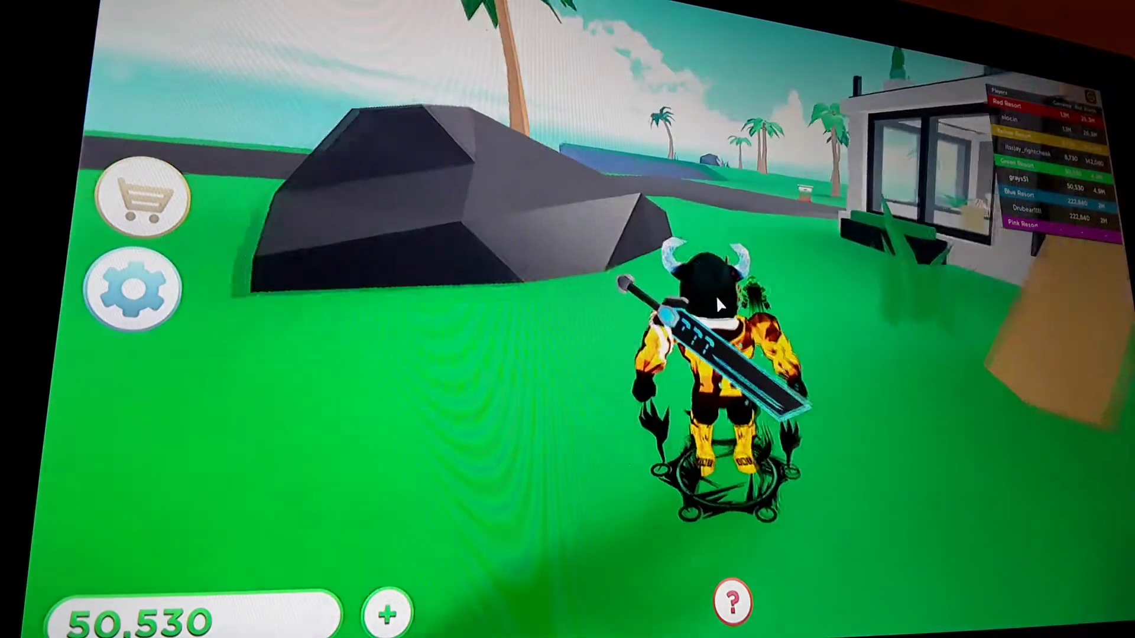
{"action": "key", "text": "w"}
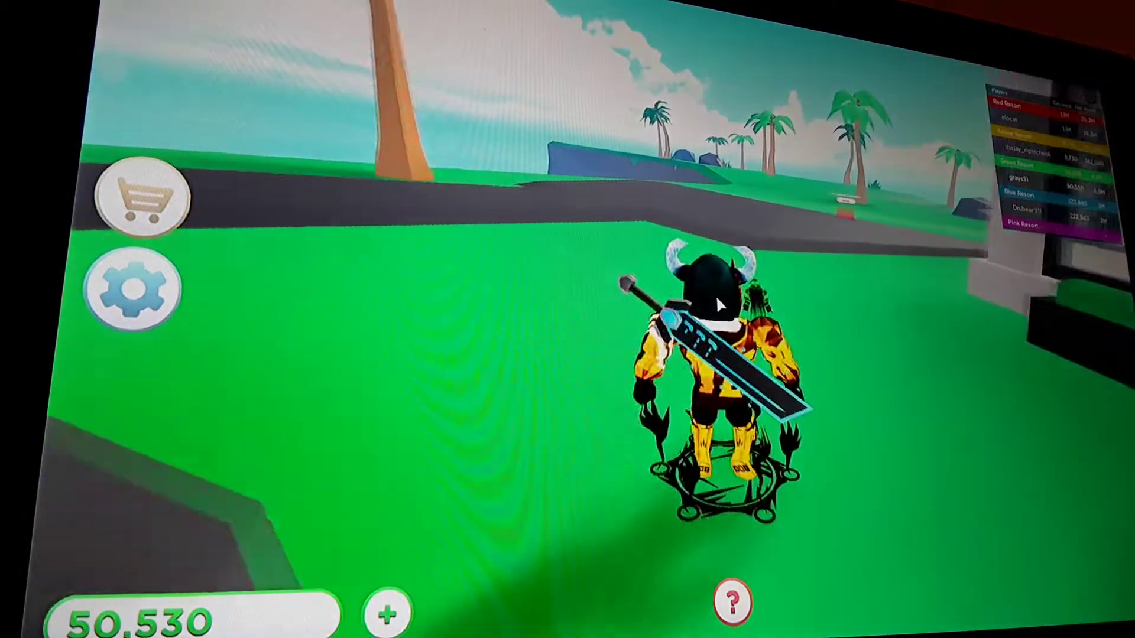
{"action": "key", "text": "w"}
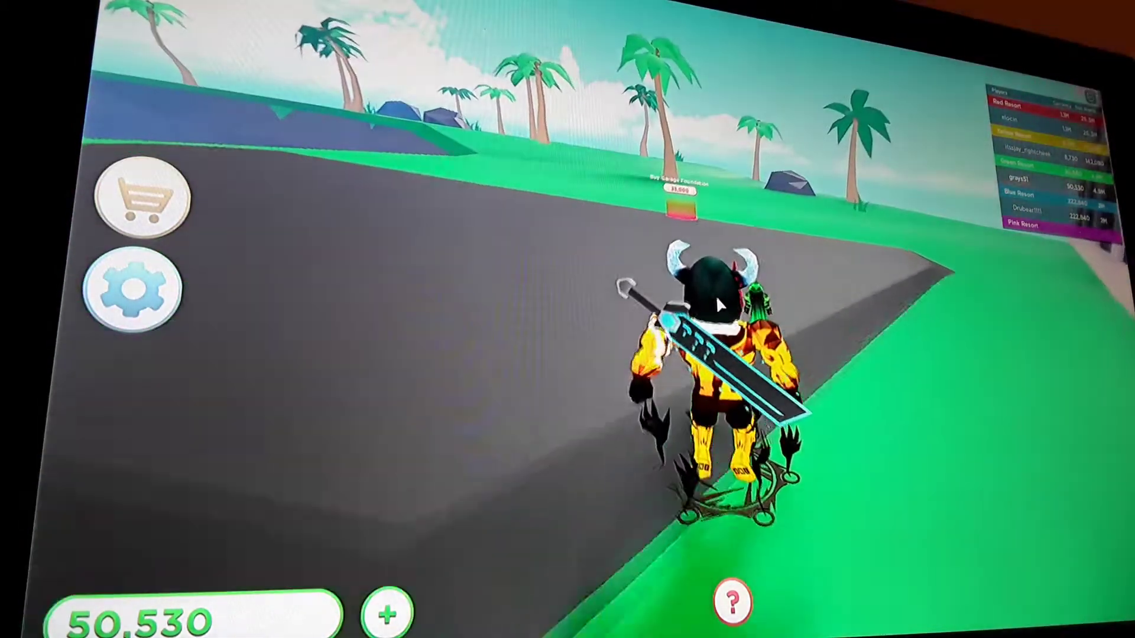
Step: Buy the garage foundation for 35,000 and cross the new floor toward the dirt path pad
{"action": "key", "text": "w"}
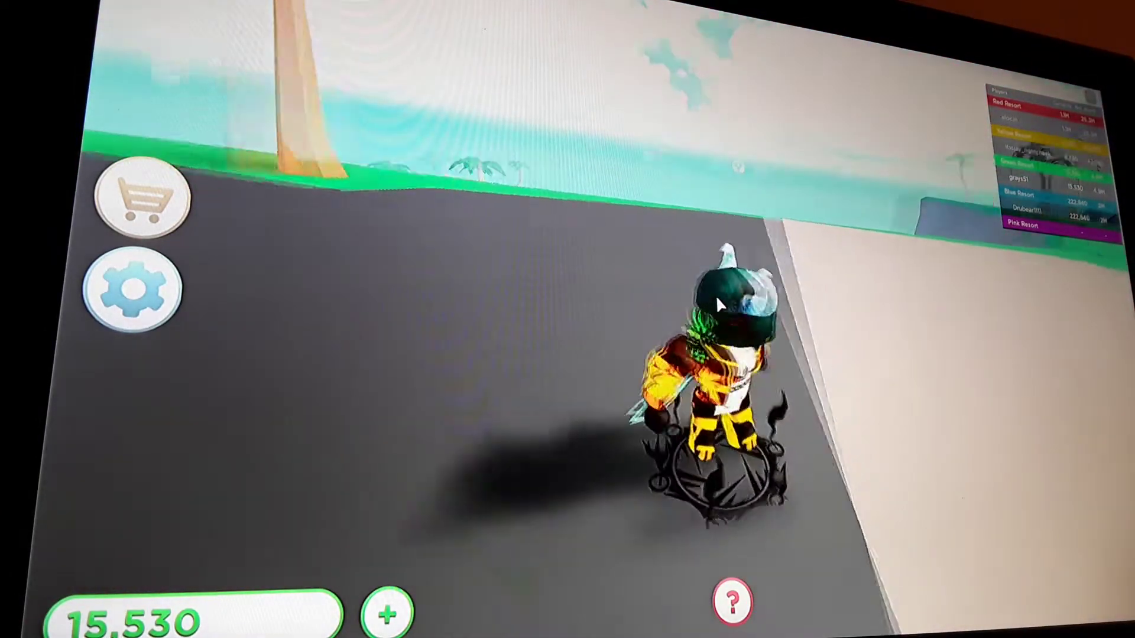
{"action": "key", "text": "w"}
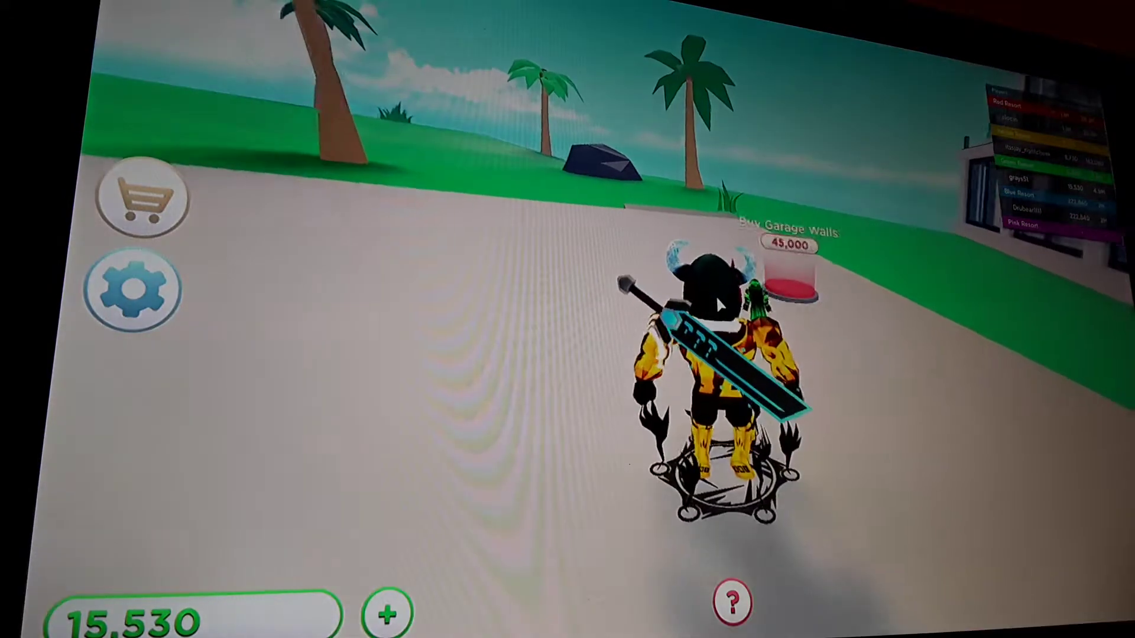
{"action": "key", "text": "w"}
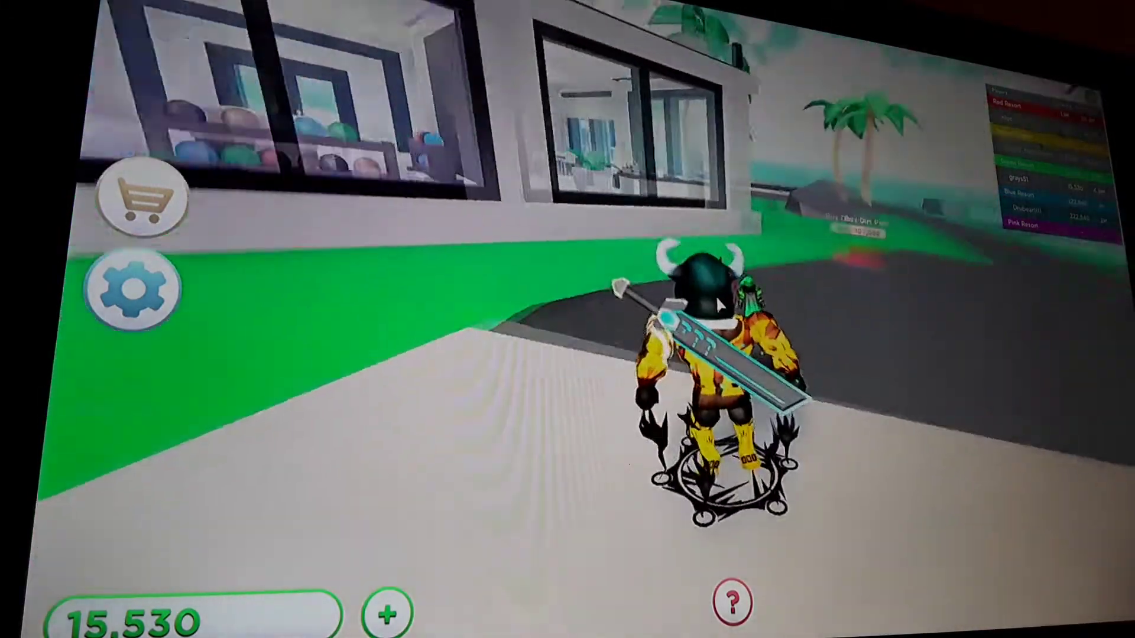
{"action": "key", "text": "w"}
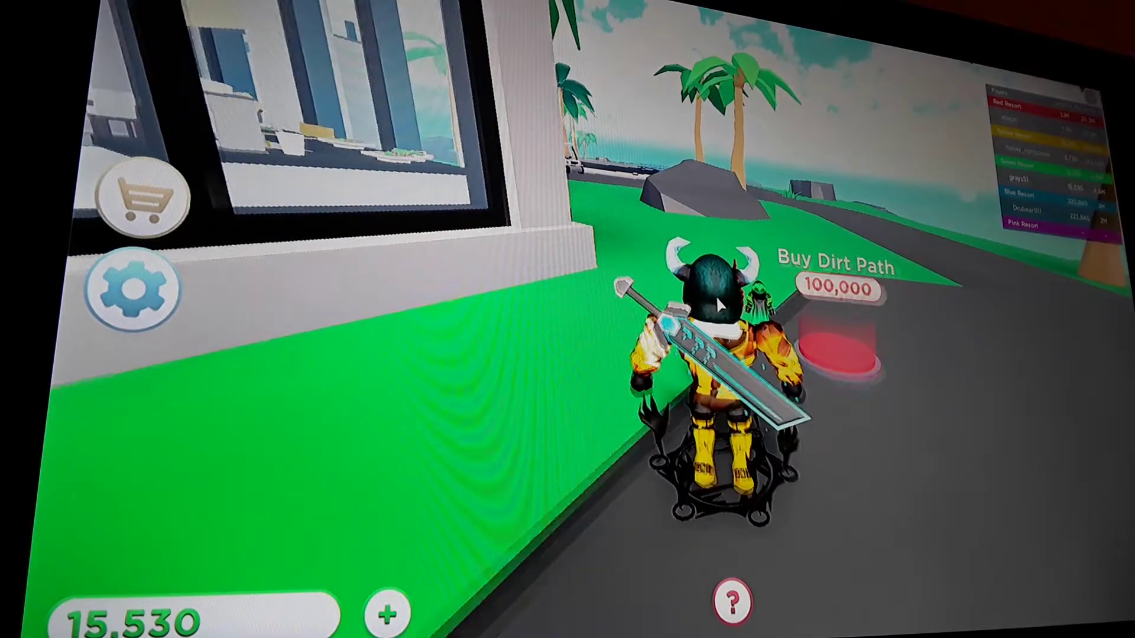
Step: Walk back along the road into the villa and collect earnings, raising cash to 61,810
{"action": "key", "text": "w"}
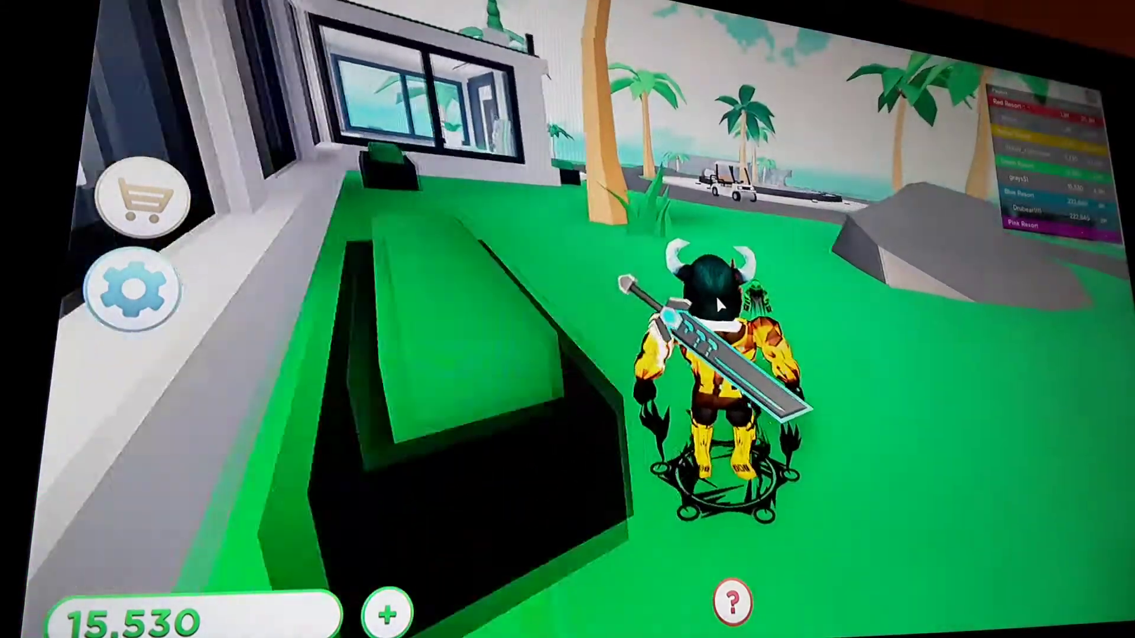
{"action": "key", "text": "w"}
{"action": "key", "text": "w"}
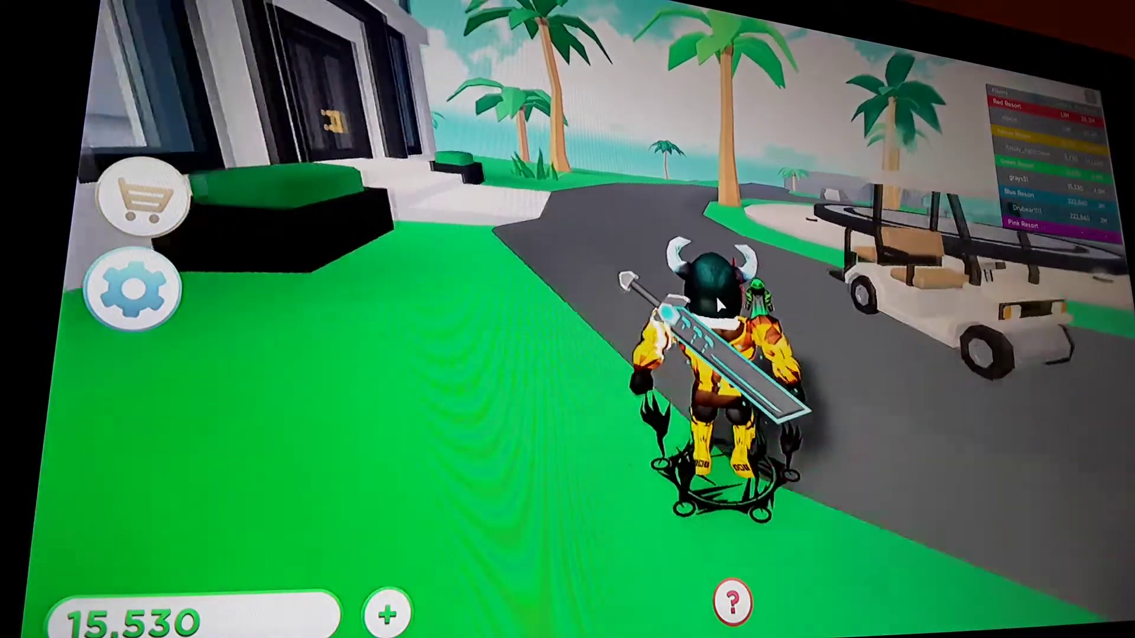
{"action": "key", "text": "w"}
{"action": "key", "text": "s"}
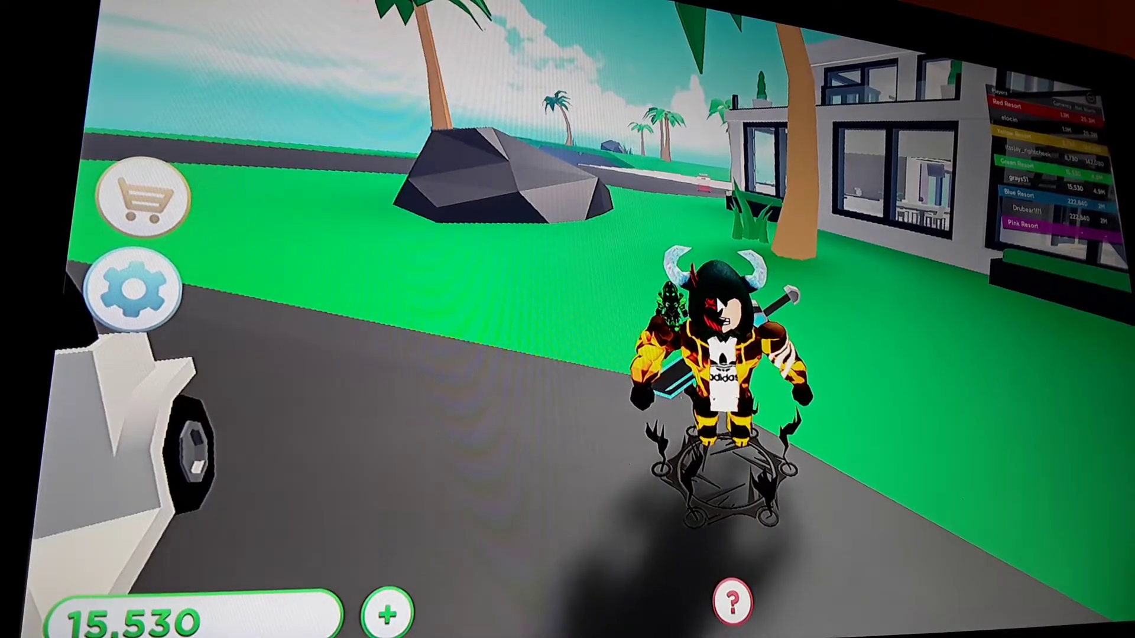
{"action": "key", "text": "w"}
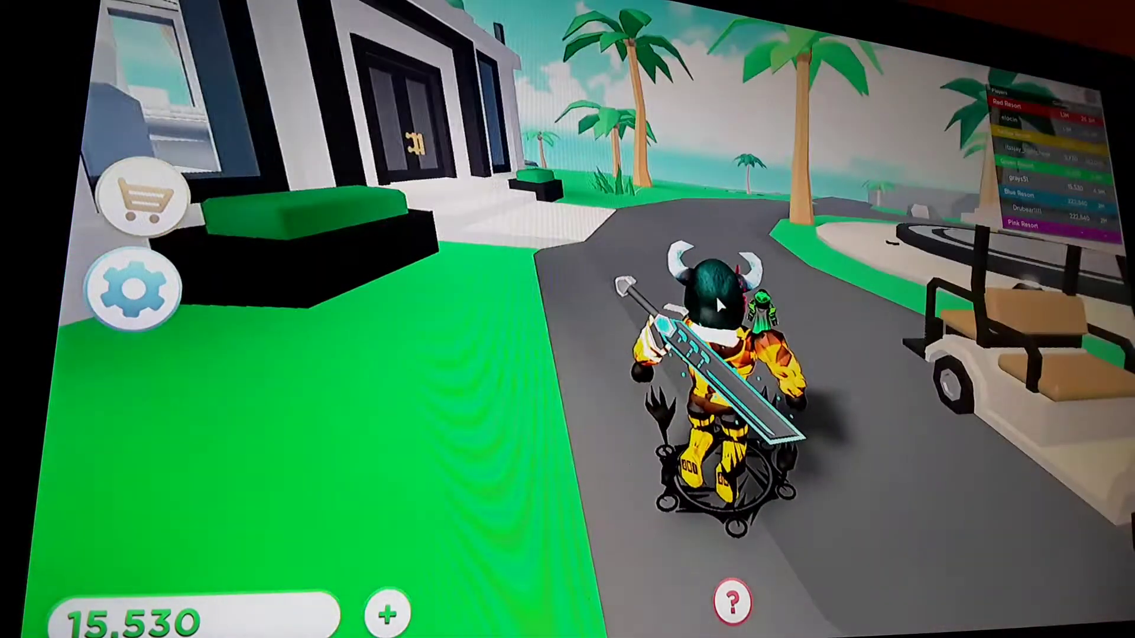
{"action": "key", "text": "w"}
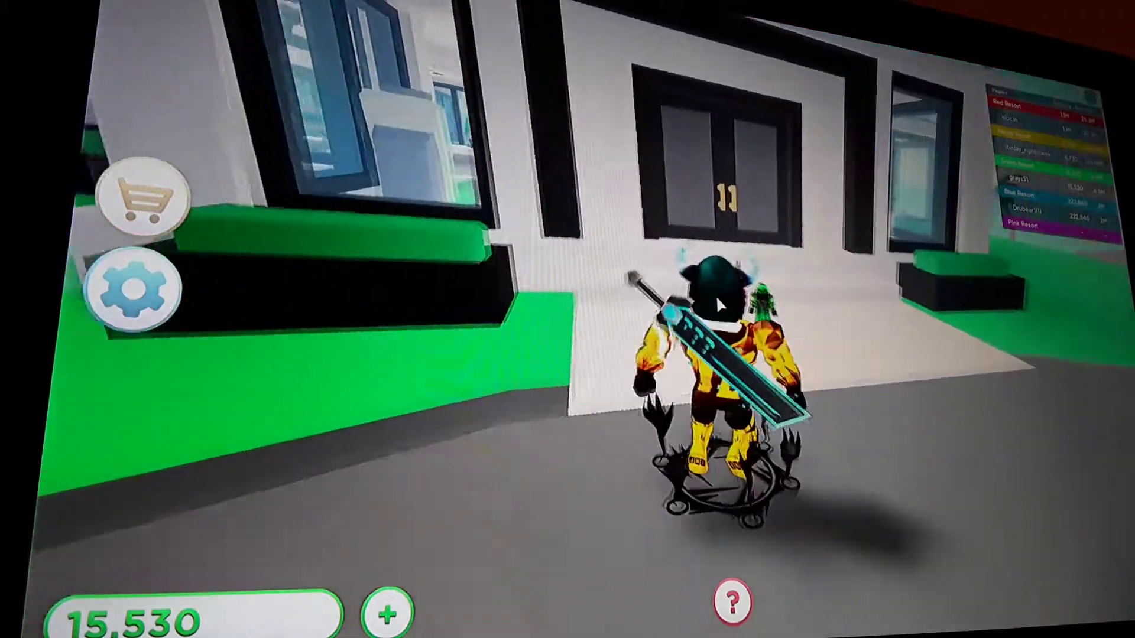
{"action": "key", "text": "w"}
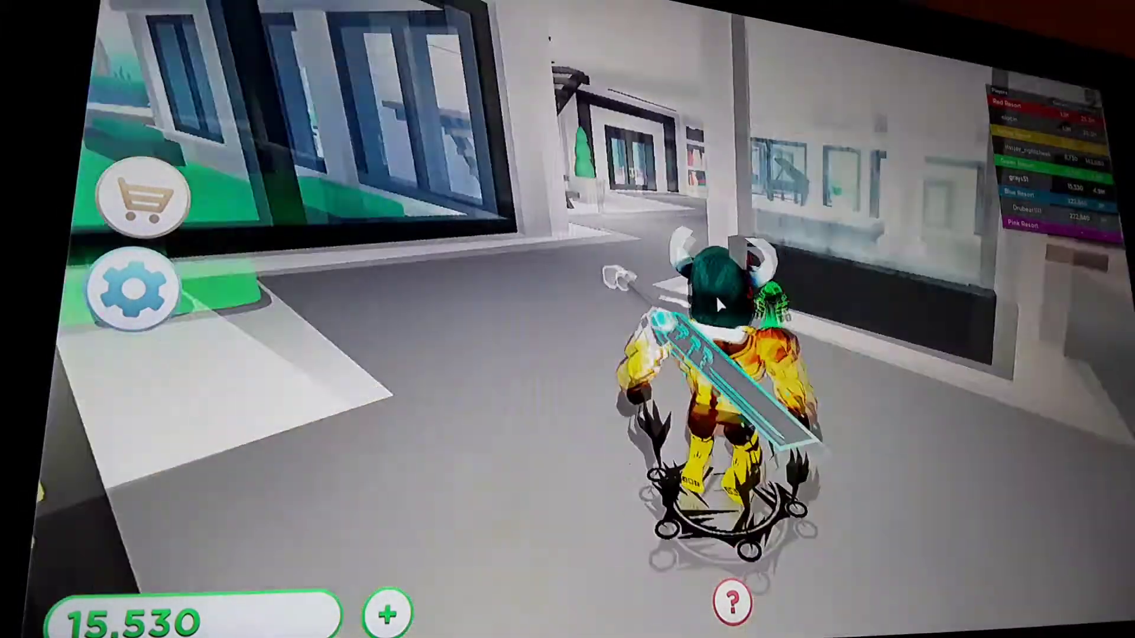
{"action": "key", "text": "w"}
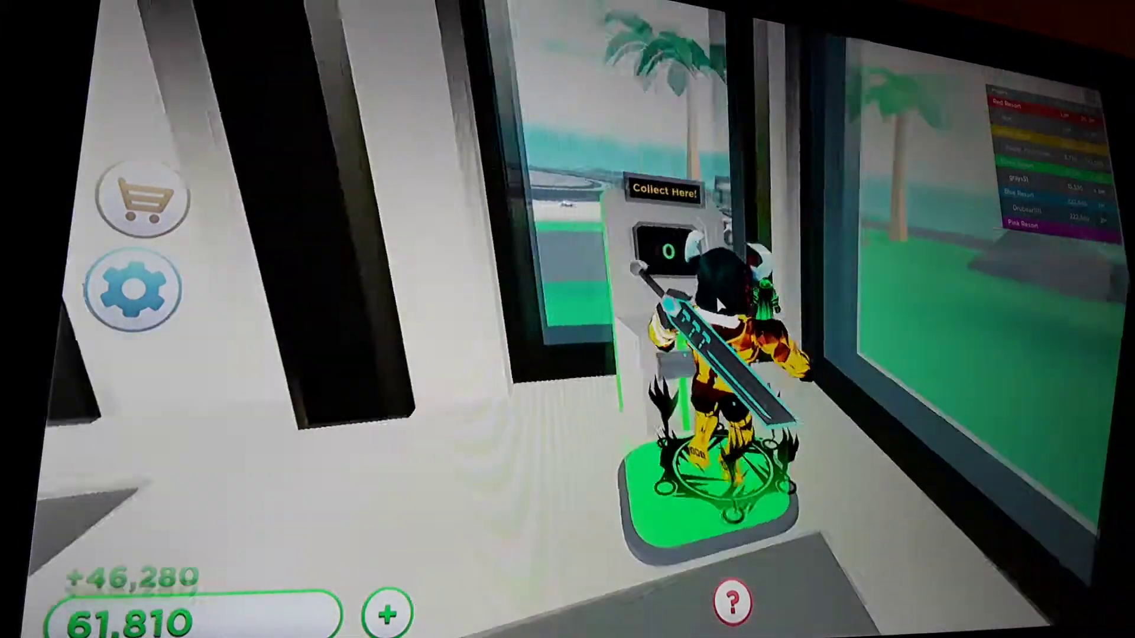
Step: Return to the garage site and buy the Garage Walls for 45,000, leaving 16,810
{"action": "key", "text": "w"}
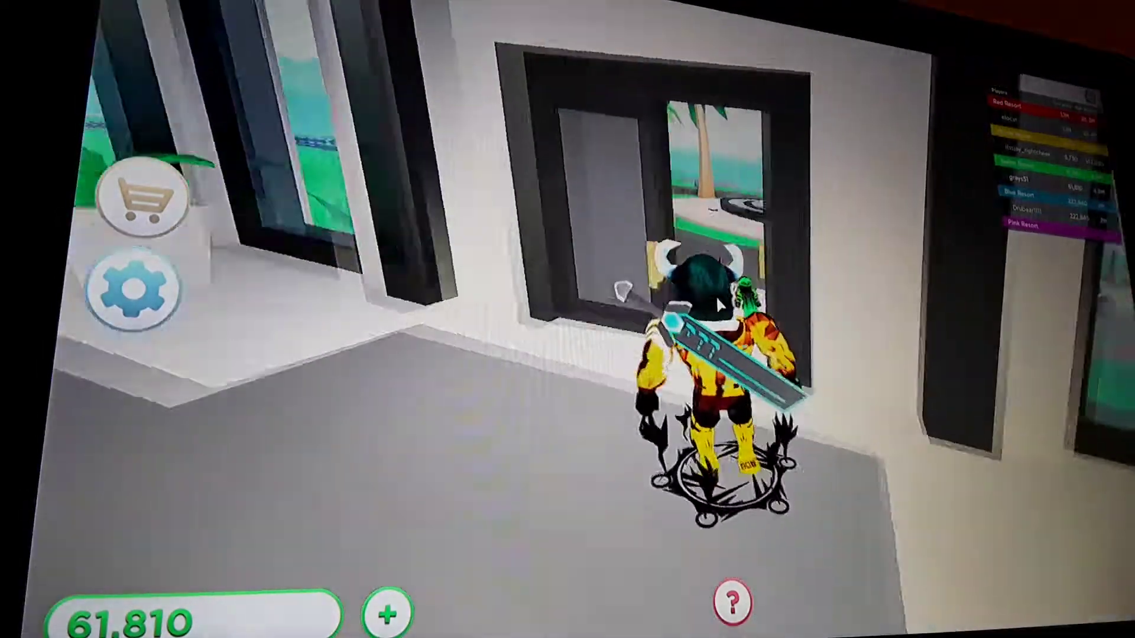
{"action": "key", "text": "w"}
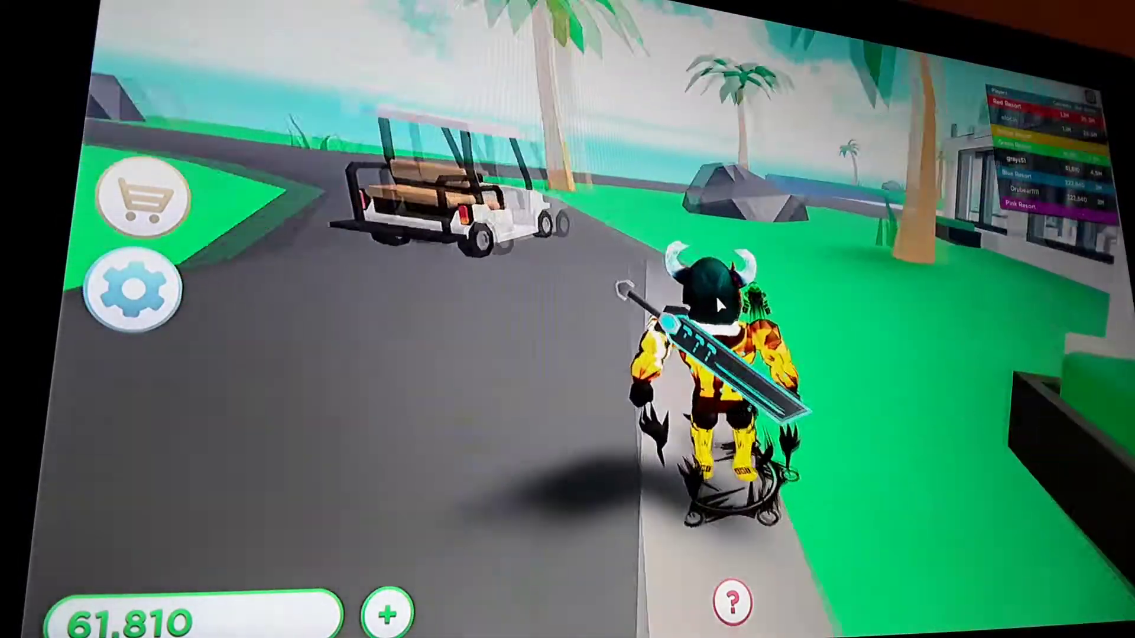
{"action": "key", "text": "w"}
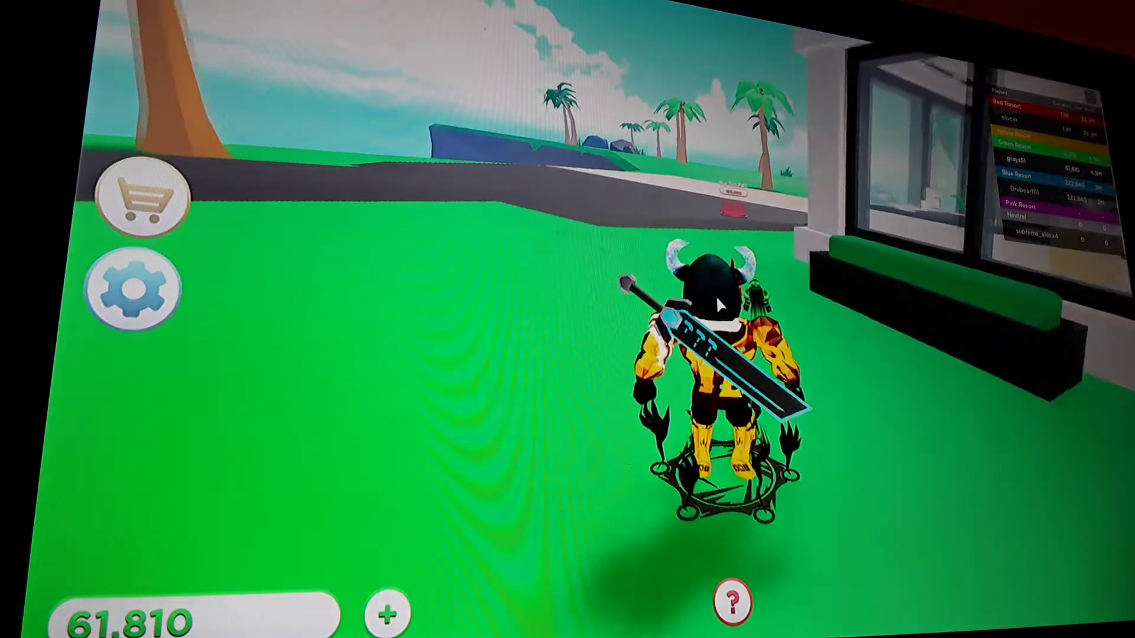
{"action": "key", "text": "w"}
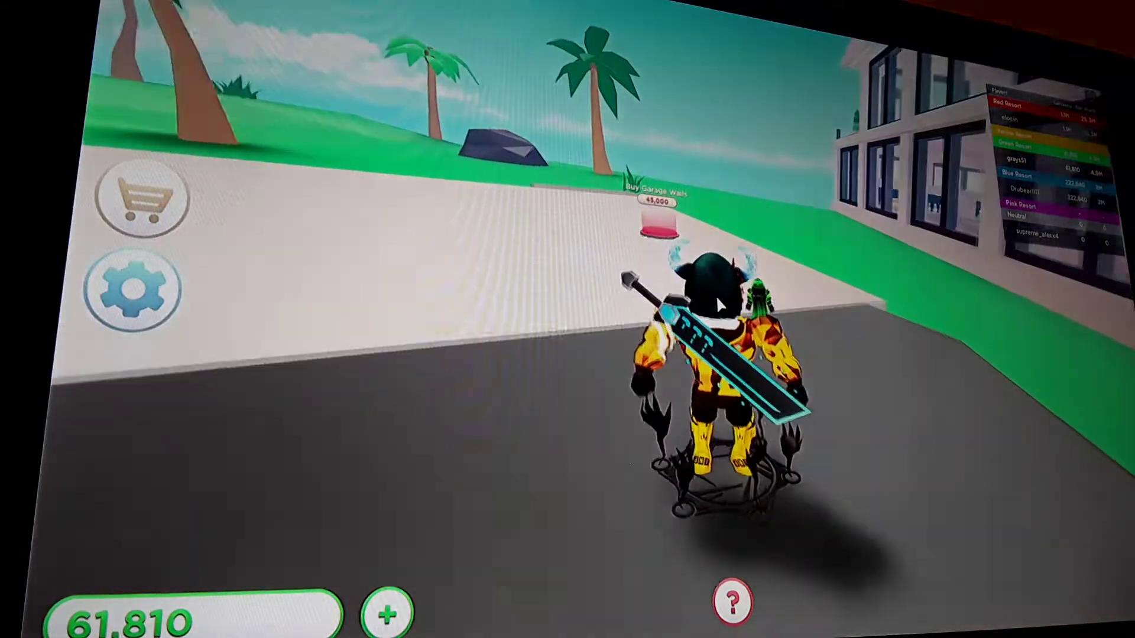
{"action": "key", "text": "w"}
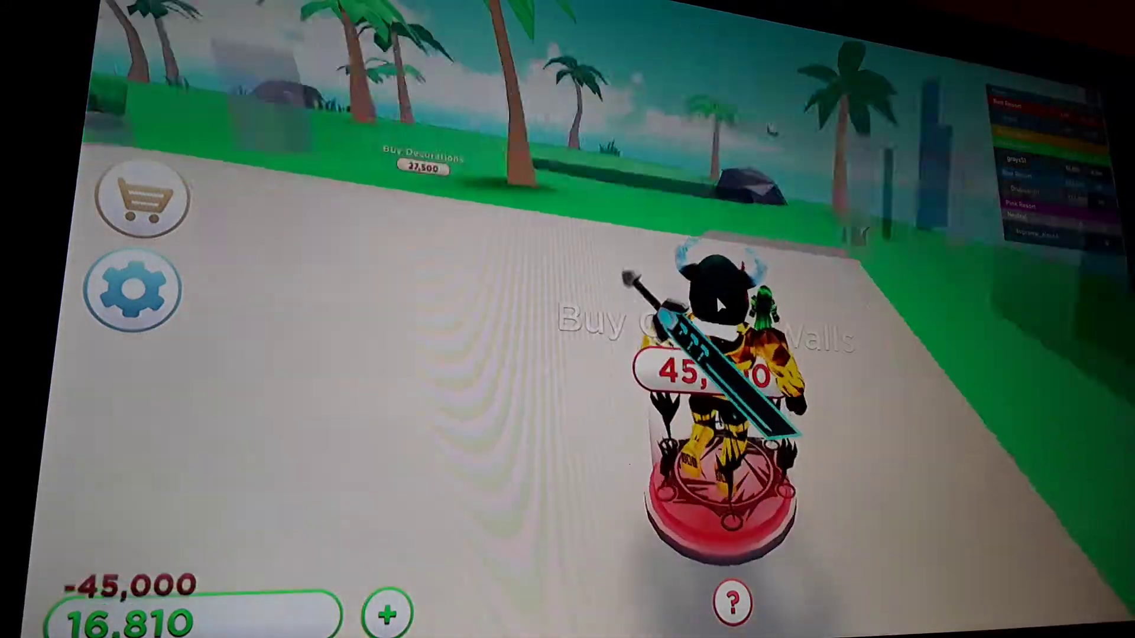
{"action": "key", "text": "Left"}
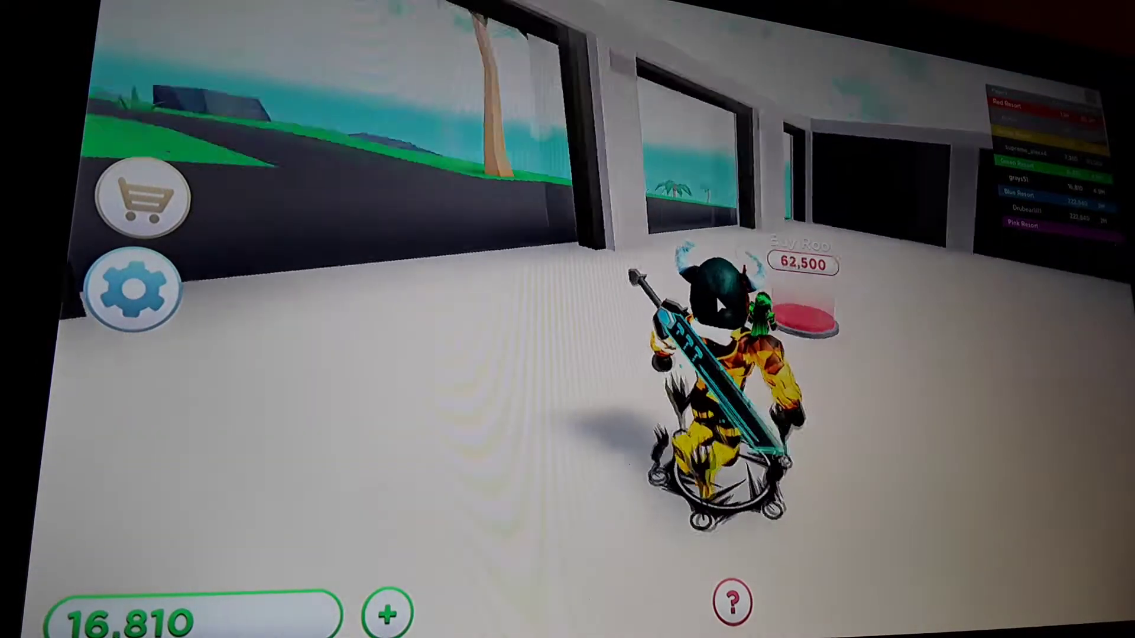
Step: Walk from the garage pads past Buy Dirt Path across the grass to the villa doorway
{"action": "key", "text": "Left"}
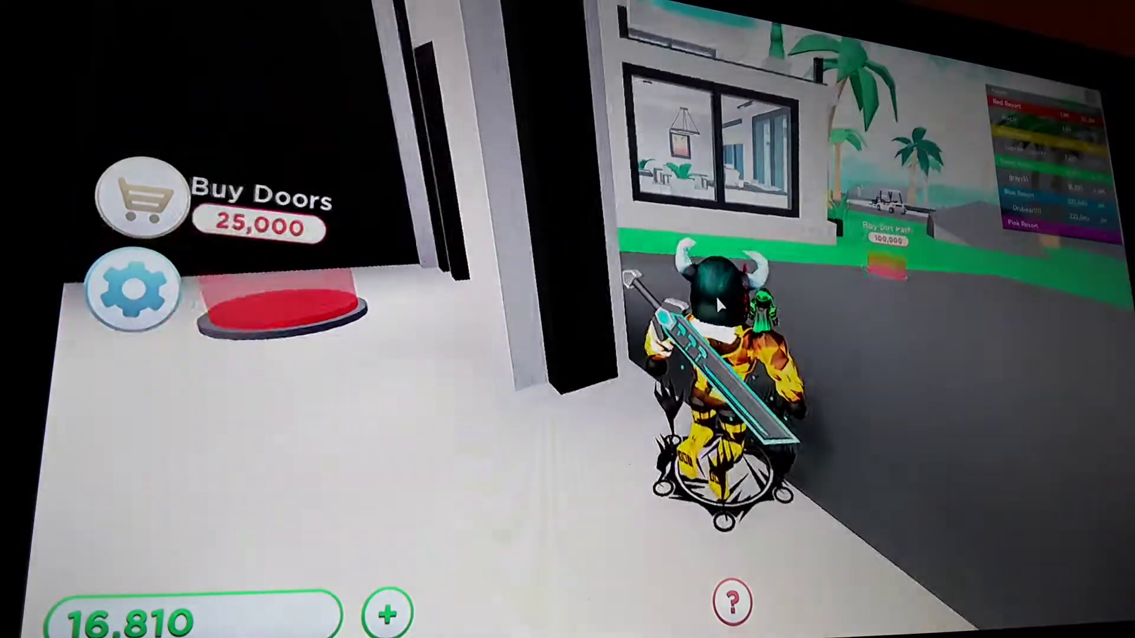
{"action": "key", "text": "d"}
{"action": "key", "text": "d"}
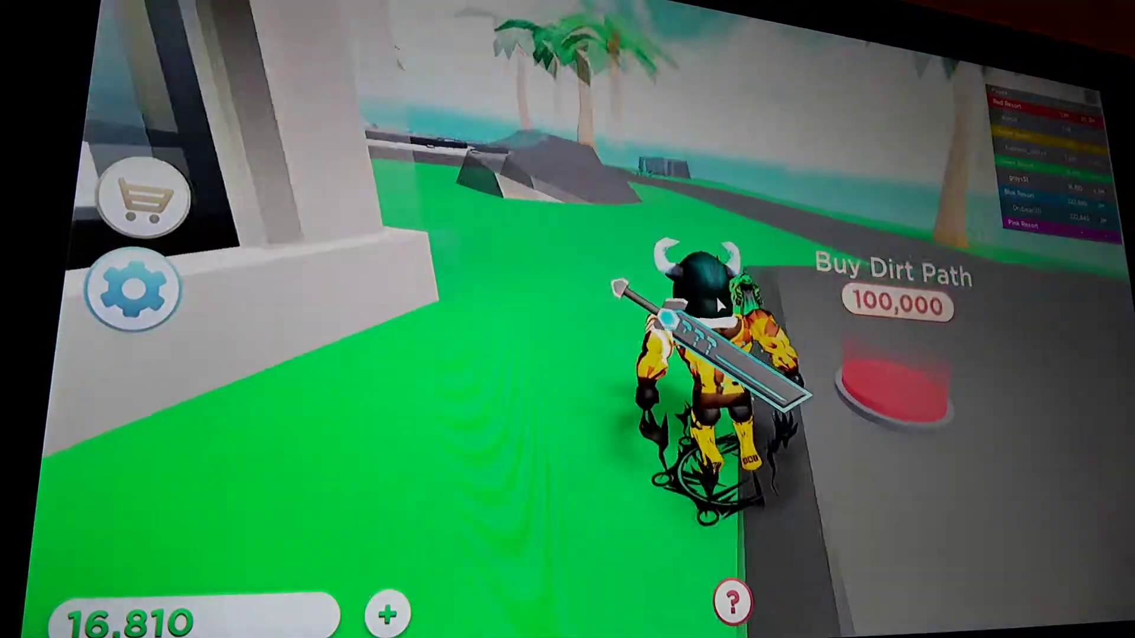
{"action": "key", "text": "w"}
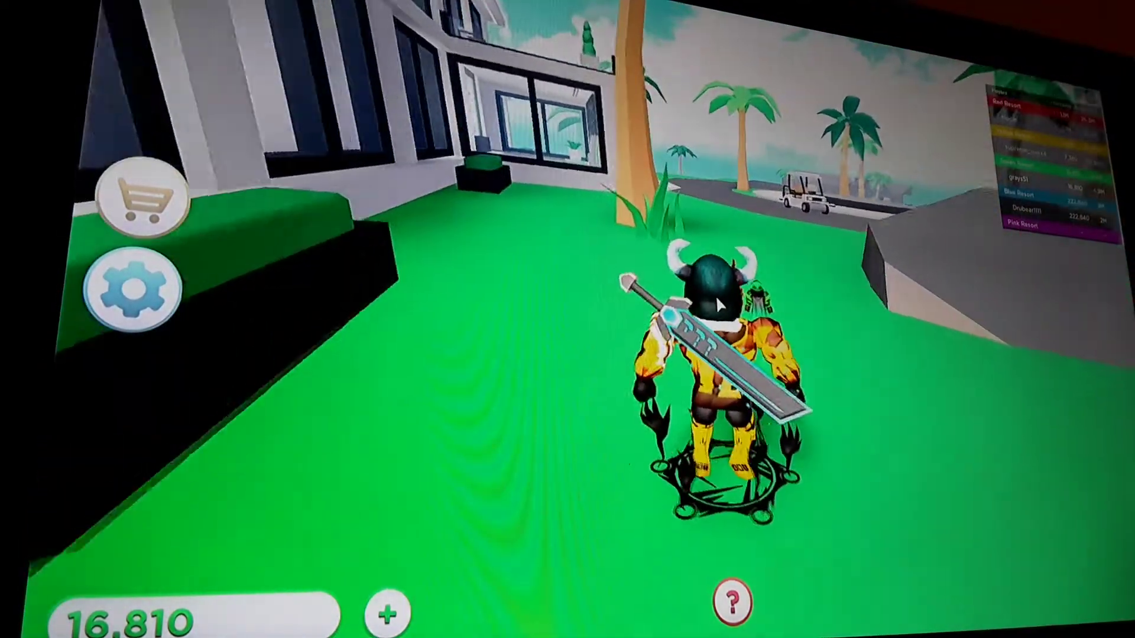
{"action": "key", "text": "w"}
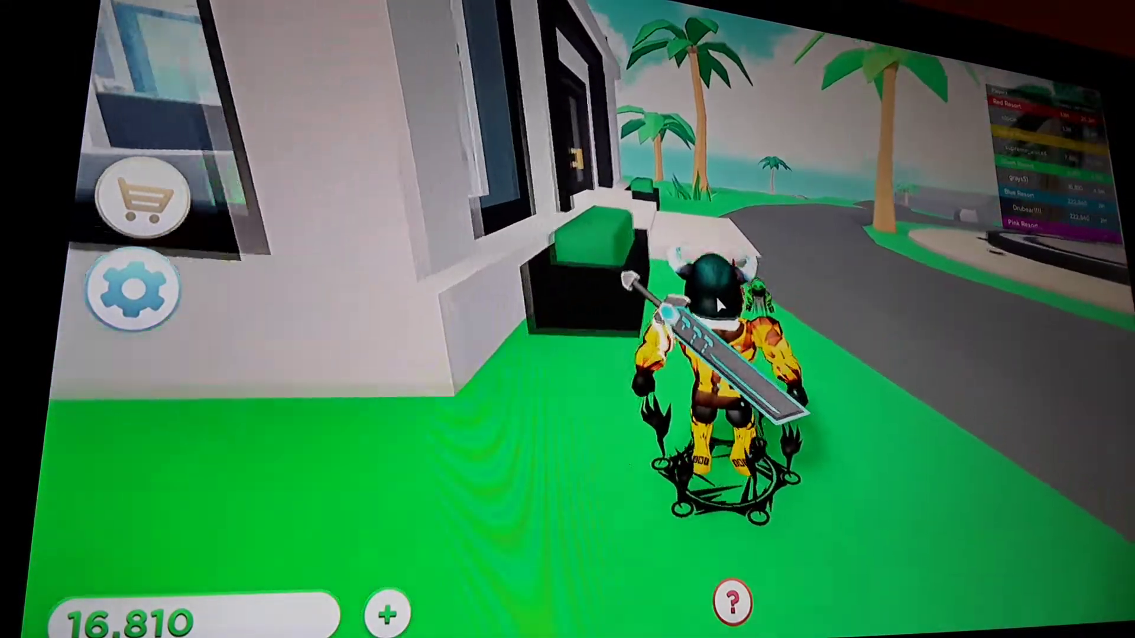
{"action": "key", "text": "w"}
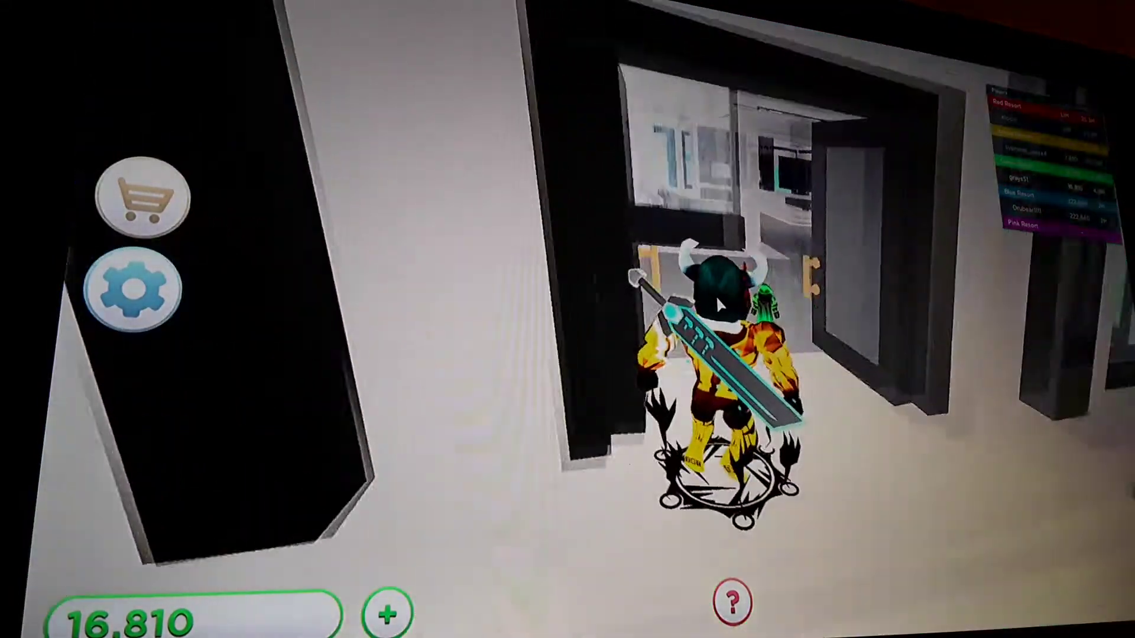
Step: Enter the villa and collect its 39K earnings, bringing cash to 56,330
{"action": "key", "text": "w"}
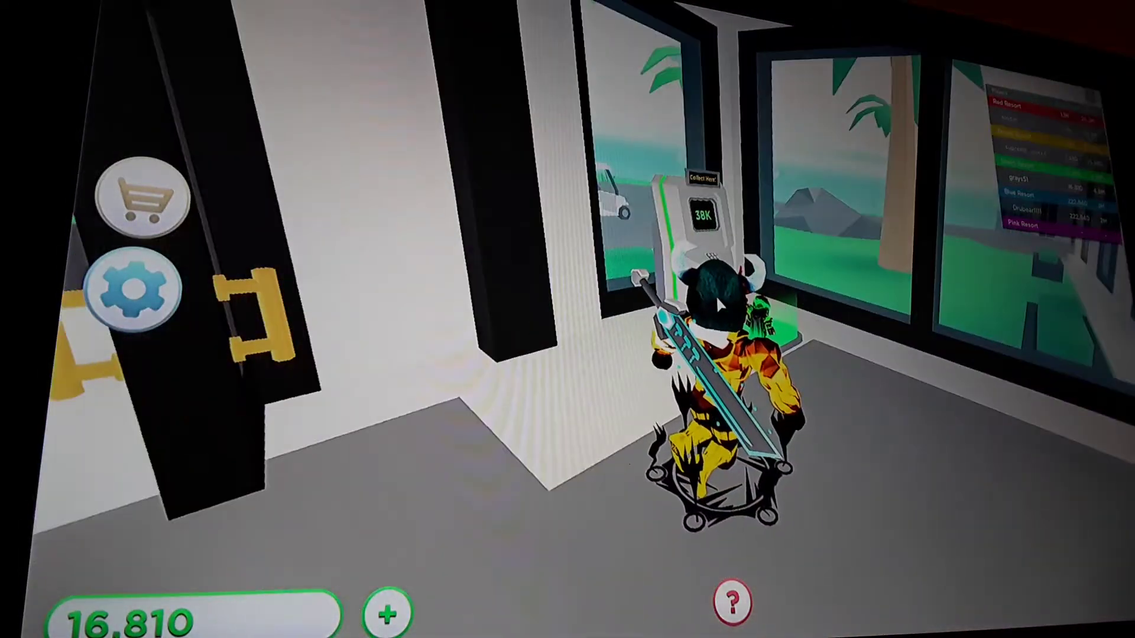
{"action": "key", "text": "w"}
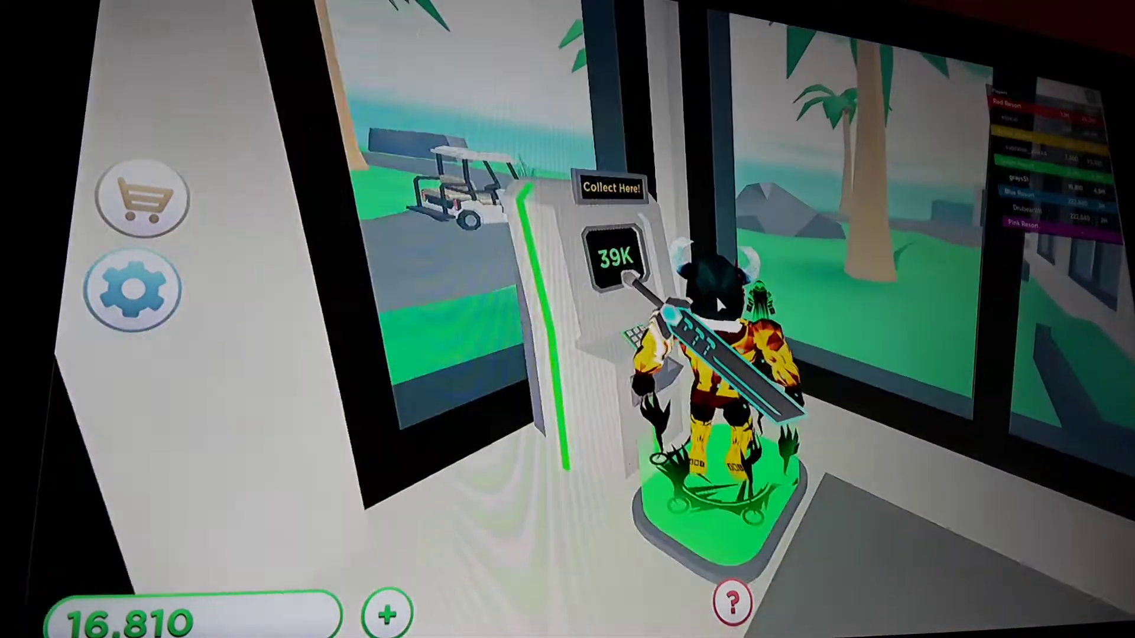
{"action": "key", "text": "s"}
Step: Walk out past the golf cart to the garage and buy the garage doors
{"action": "key", "text": "w"}
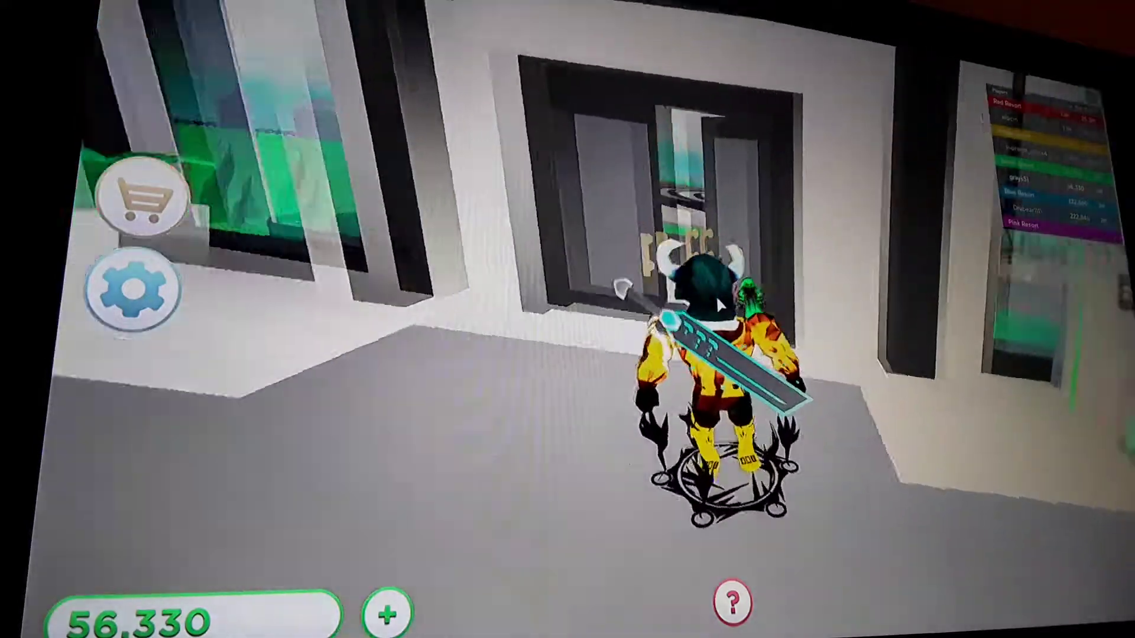
{"action": "key", "text": "w"}
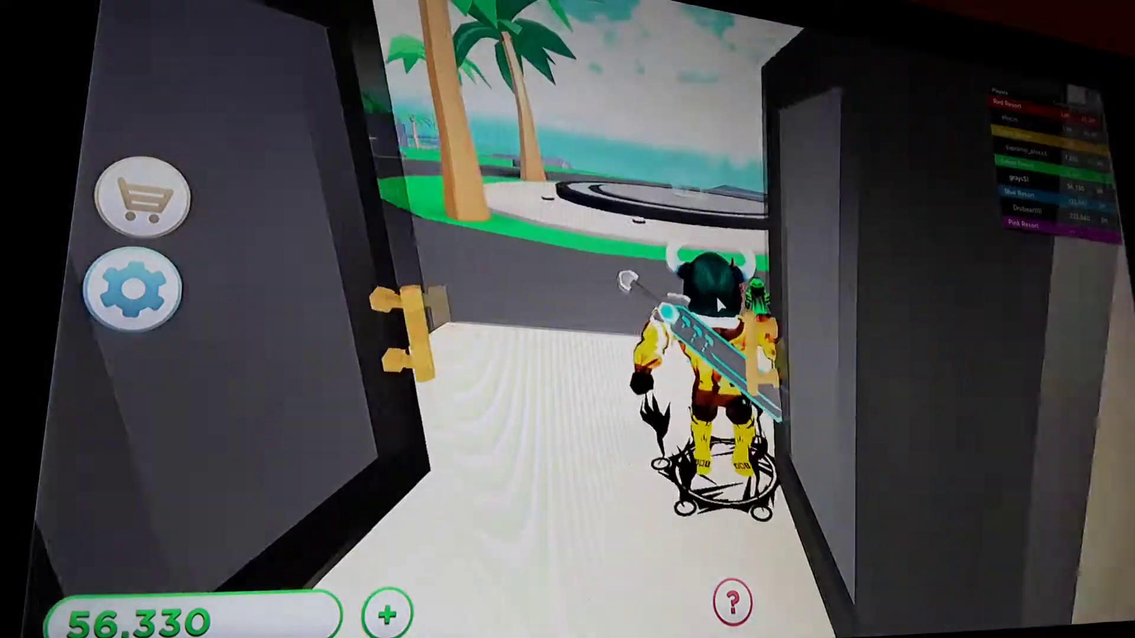
{"action": "key", "text": "w"}
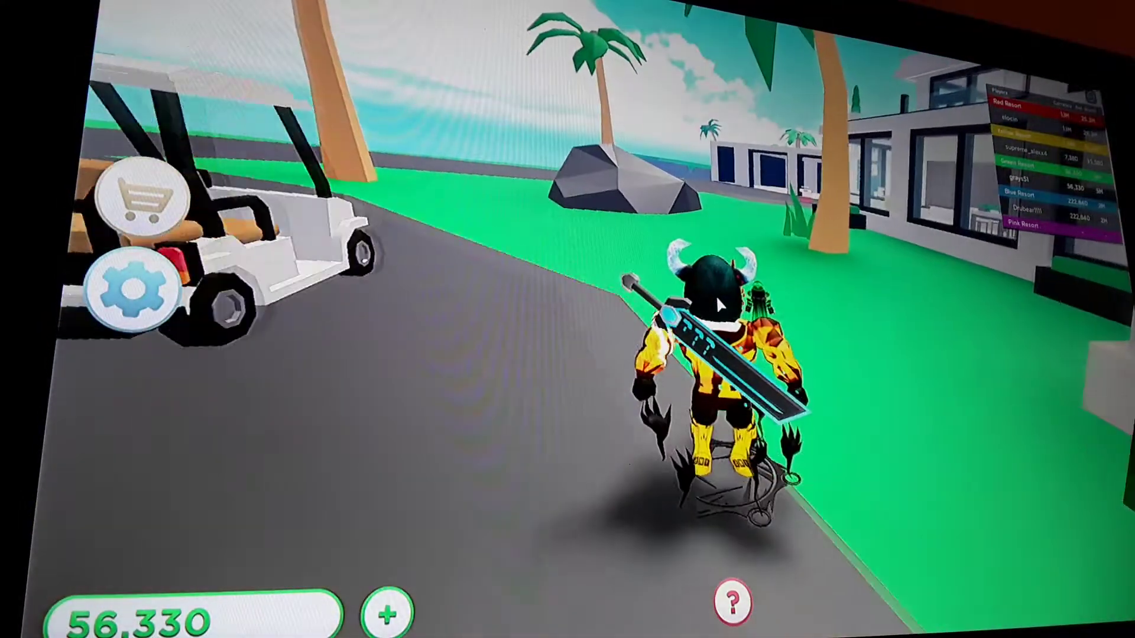
{"action": "key", "text": "w"}
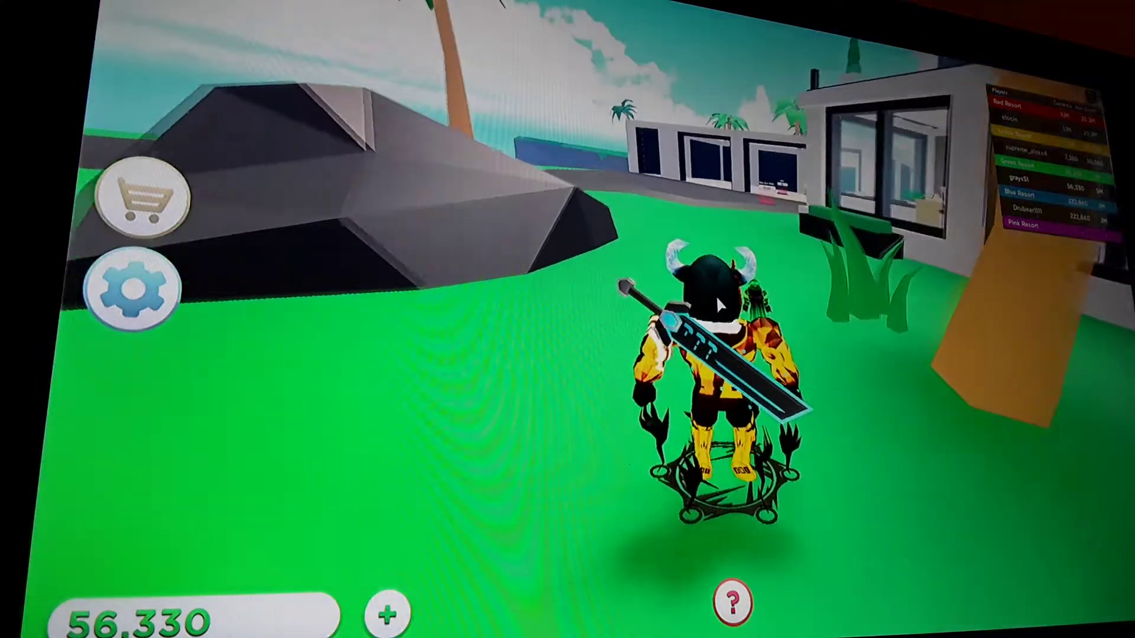
{"action": "key", "text": "w"}
{"action": "key", "text": "w"}
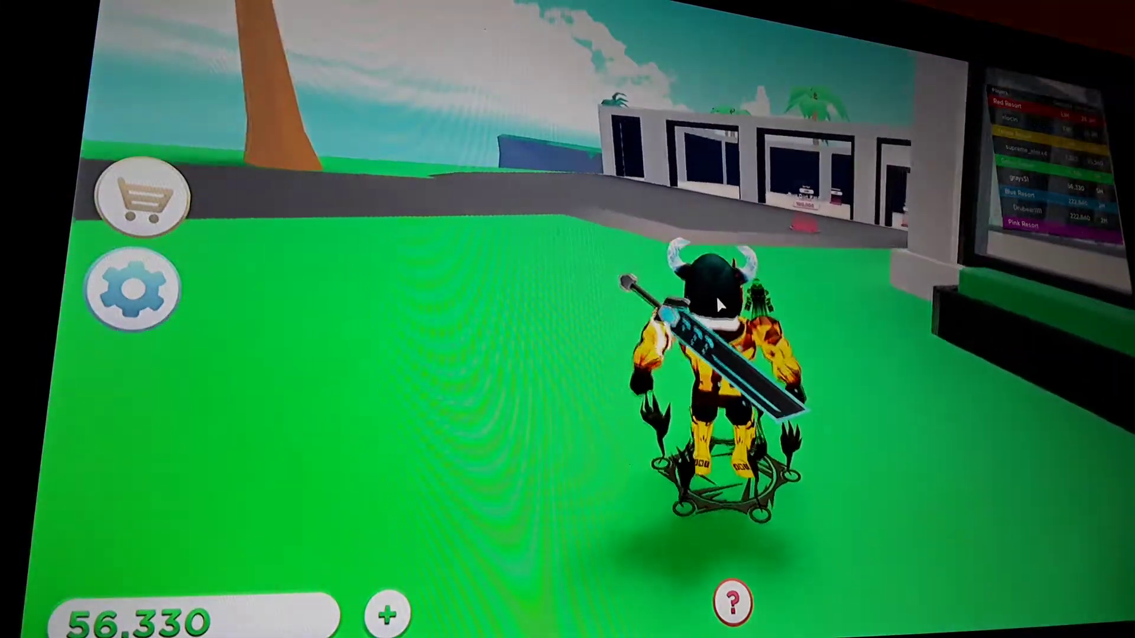
{"action": "key", "text": "w"}
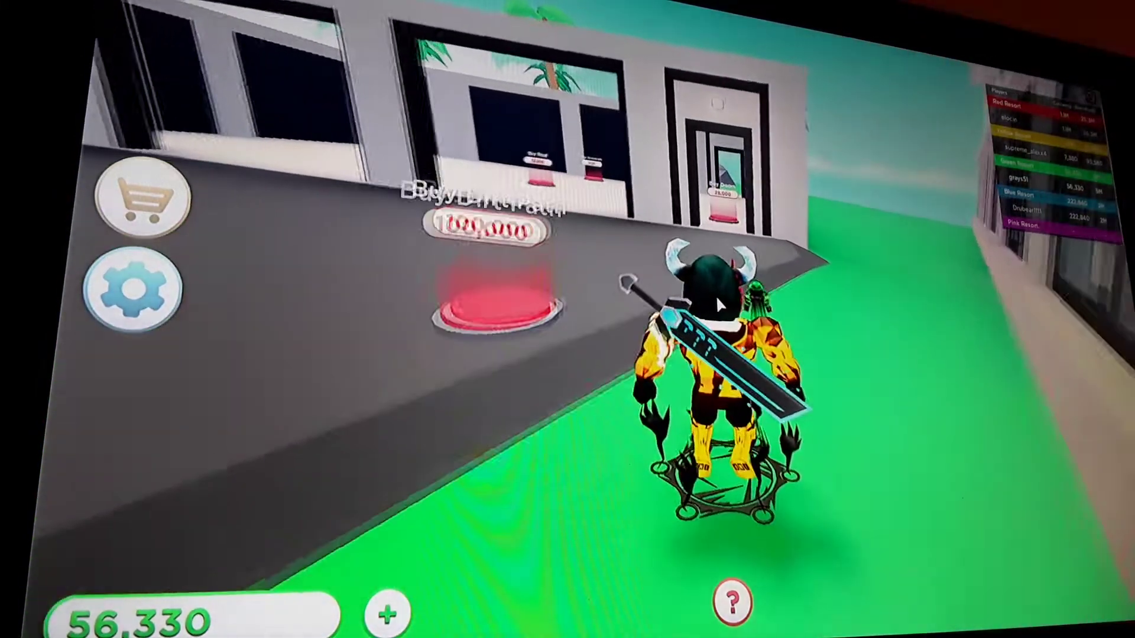
{"action": "key", "text": "w"}
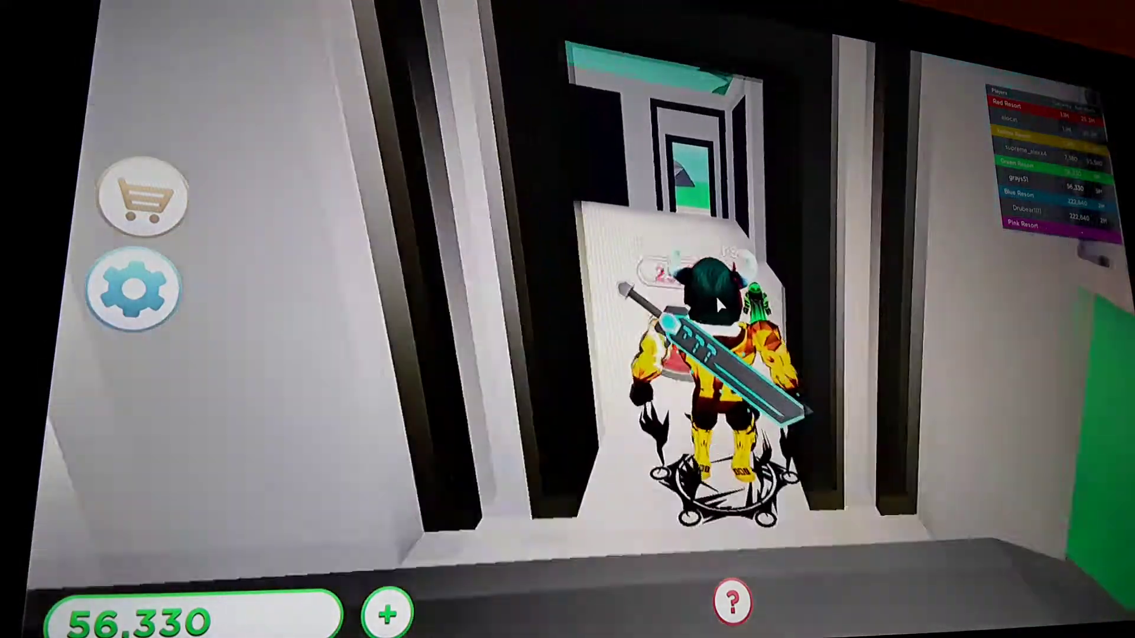
Step: Leave the garage and walk past the tree to the villa's front steps
{"action": "key", "text": "w"}
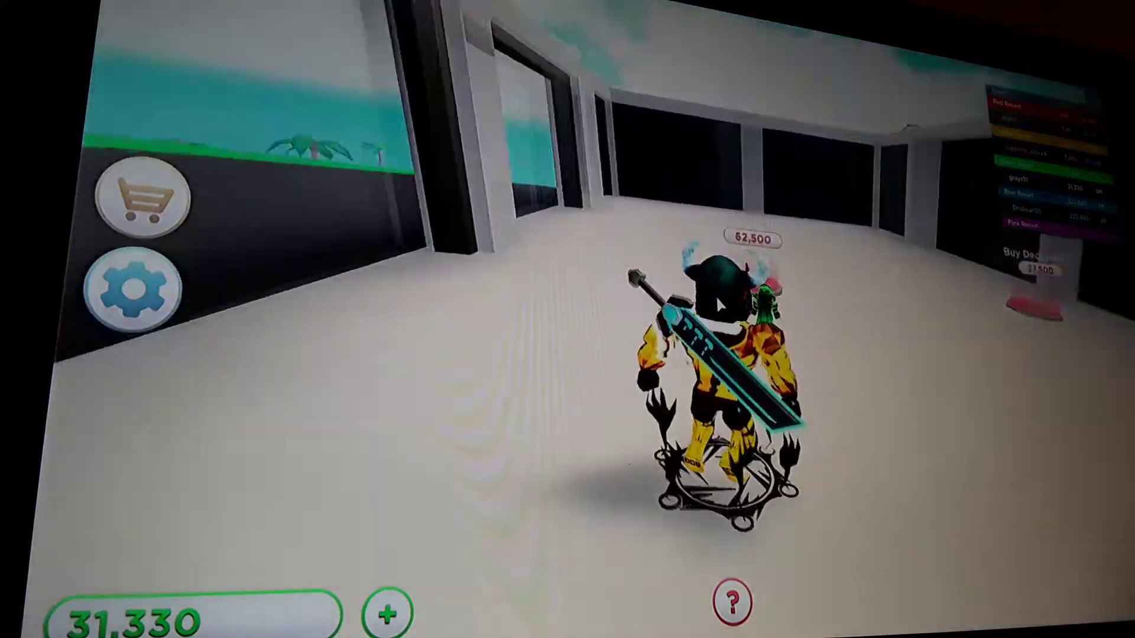
{"action": "key", "text": "w"}
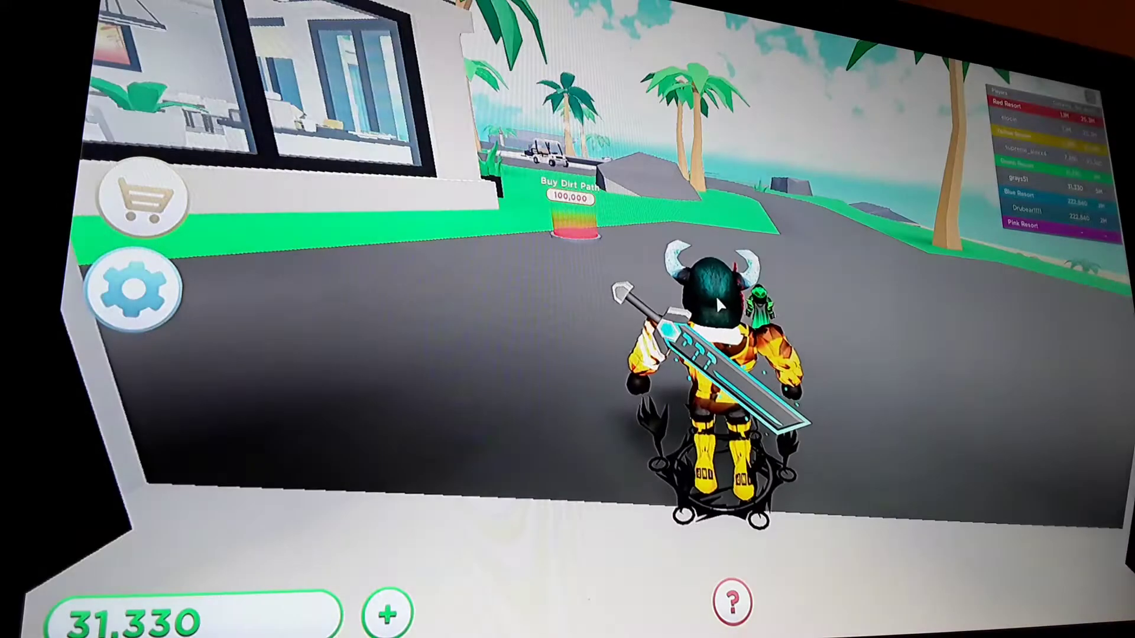
{"action": "key", "text": "w"}
{"action": "key", "text": "w"}
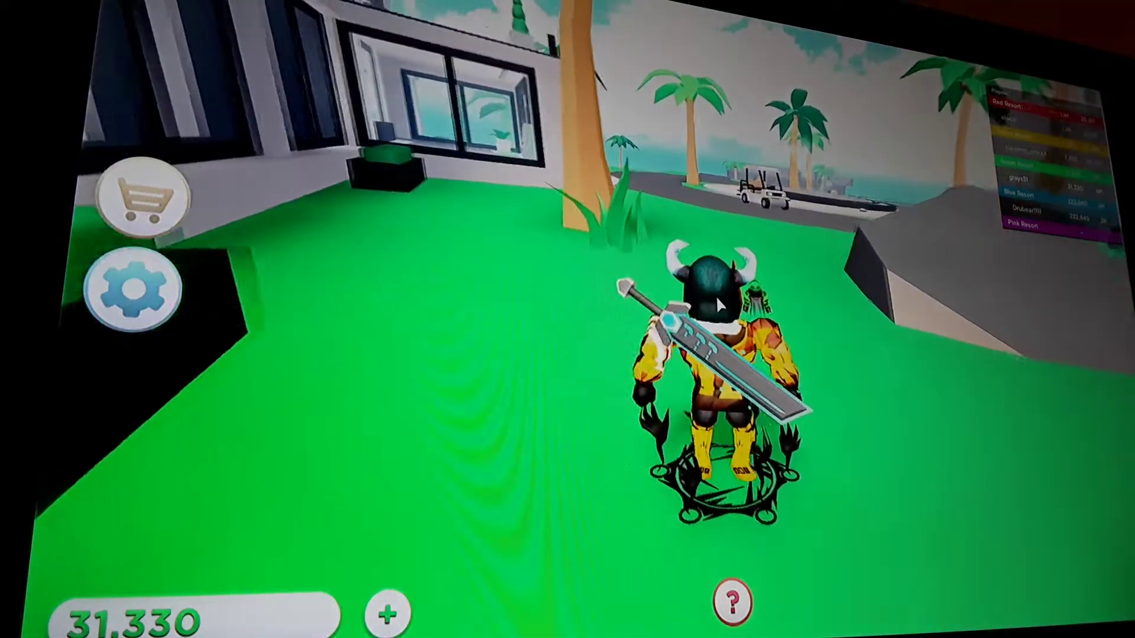
{"action": "key", "text": "w"}
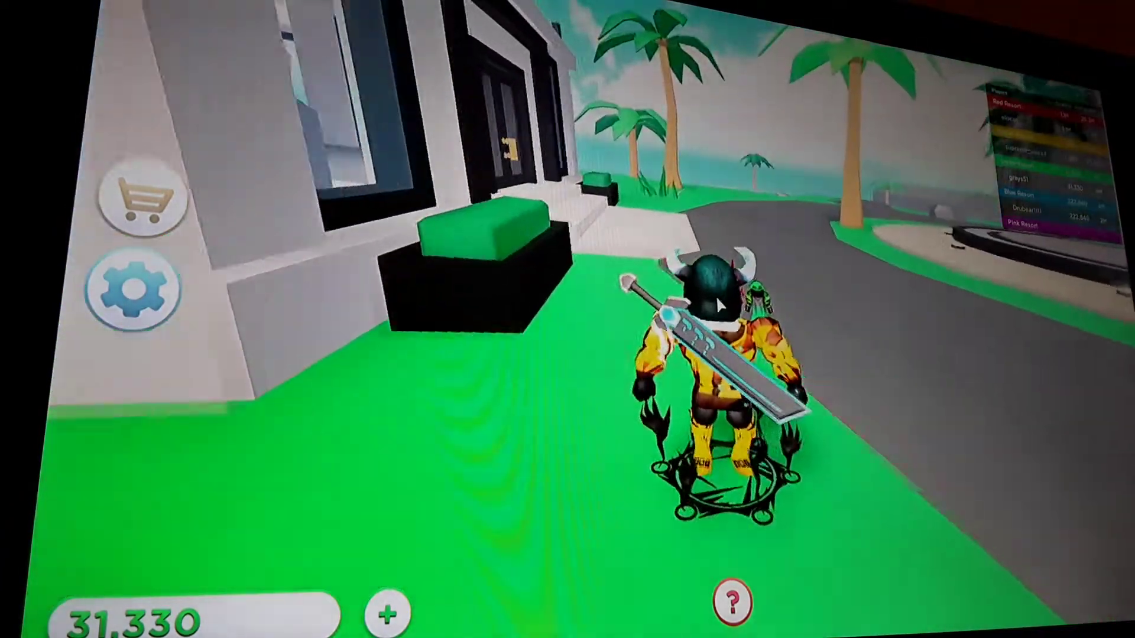
{"action": "key", "text": "w"}
Step: Climb into the villa and collect its 45K earnings, raising cash to 77,410
{"action": "key", "text": "w"}
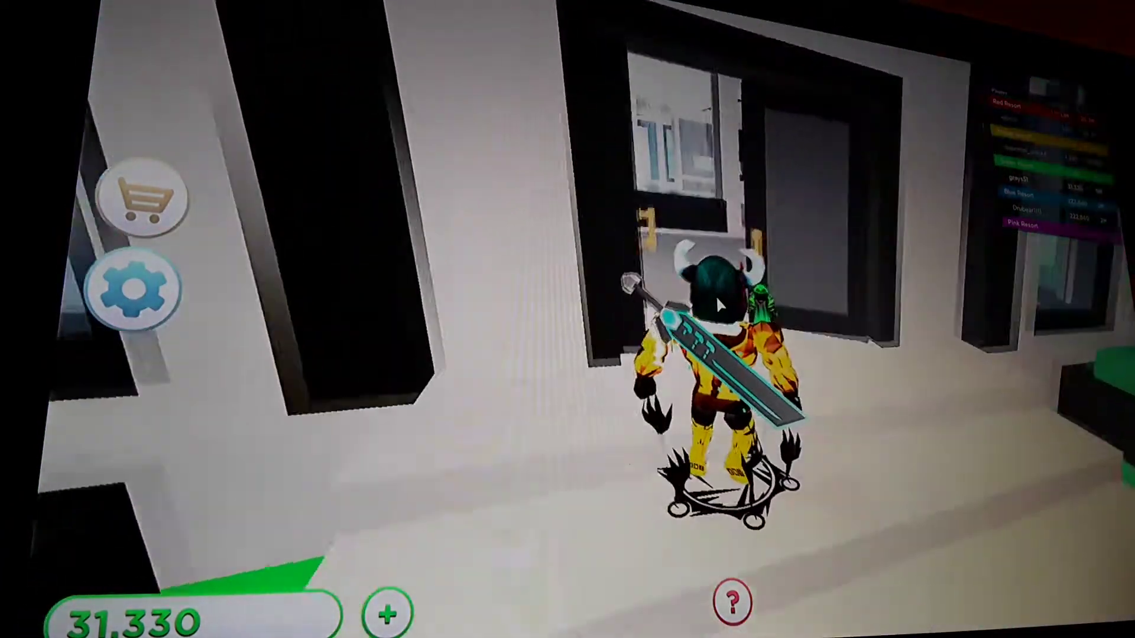
{"action": "key", "text": "w"}
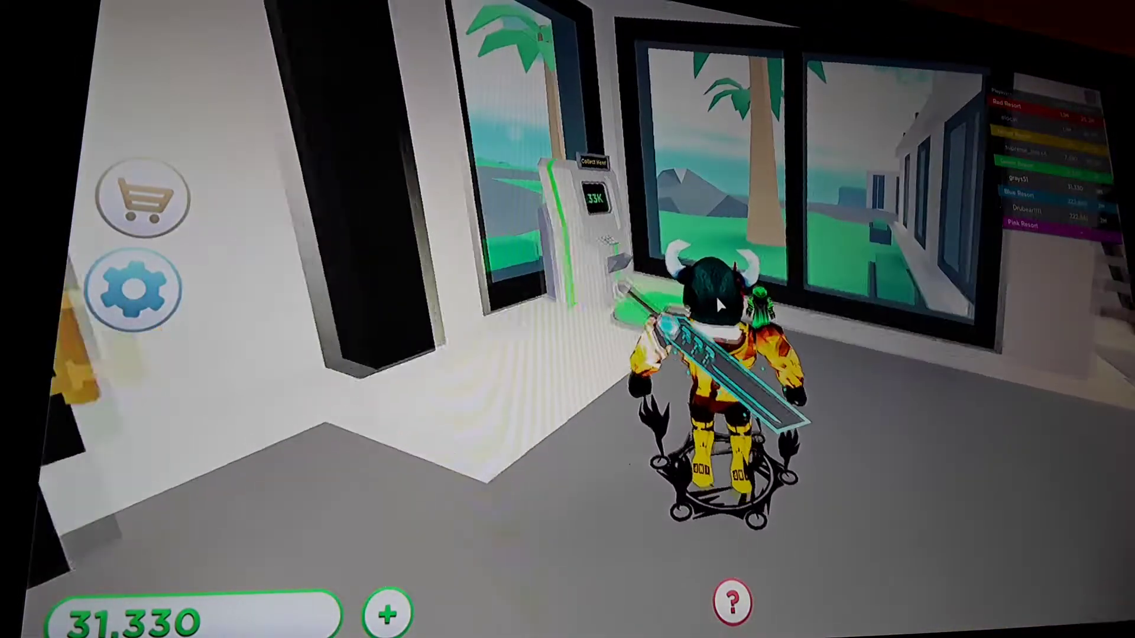
{"action": "key", "text": "w"}
{"action": "left_click", "coordinate": [715, 295]}
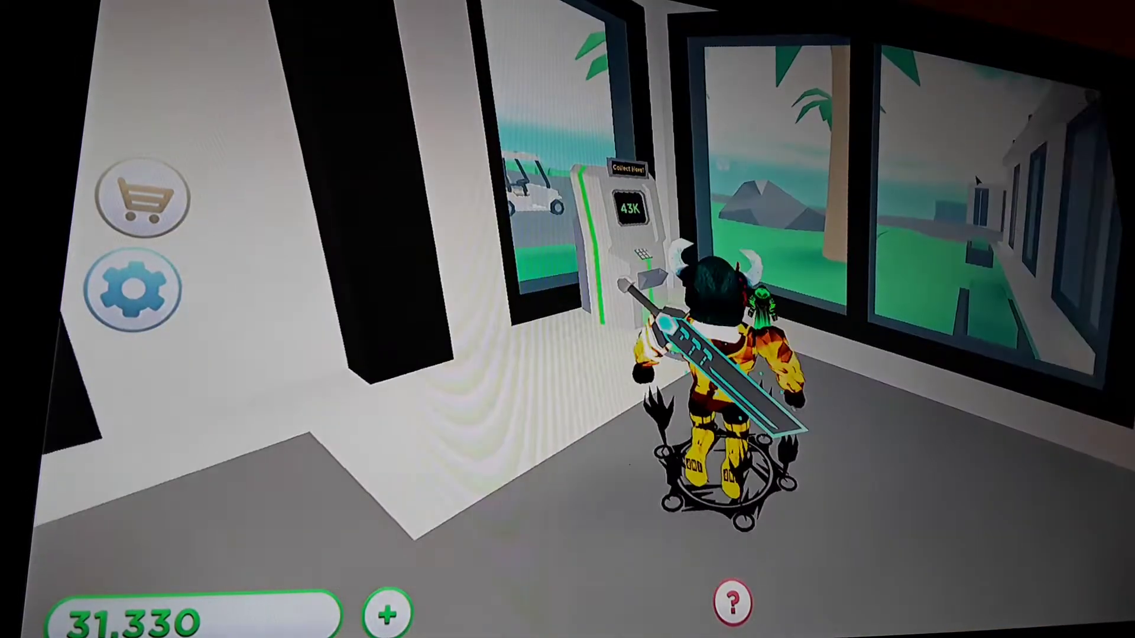
{"action": "key", "text": "w"}
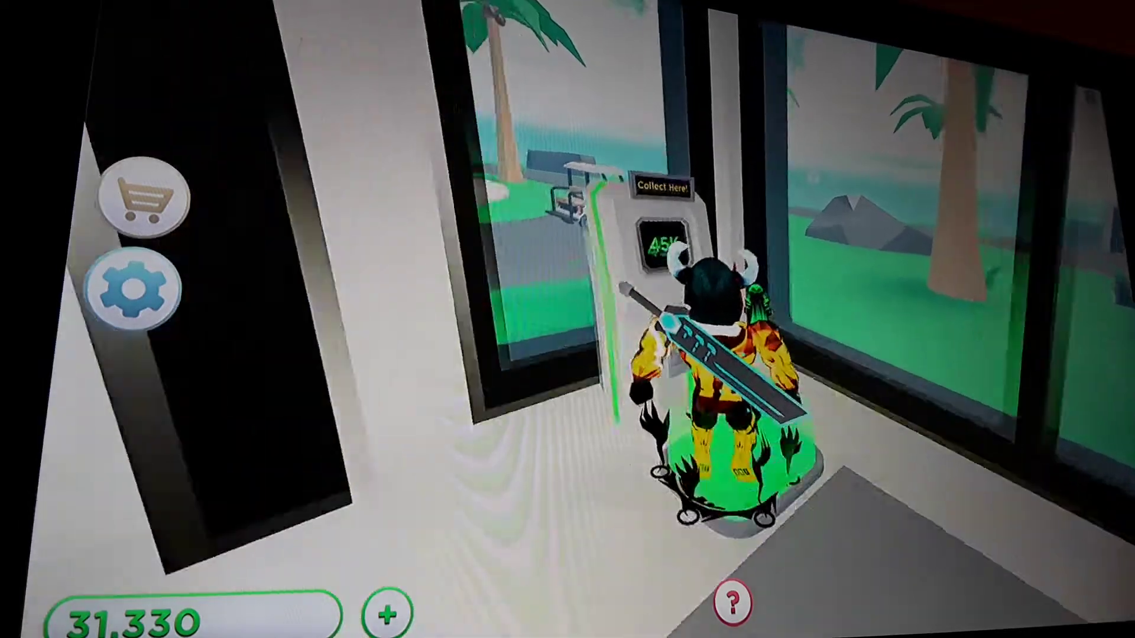
{"action": "key", "text": "s"}
Step: Exit the villa and follow the path across the grass back toward the garage
{"action": "key", "text": "w"}
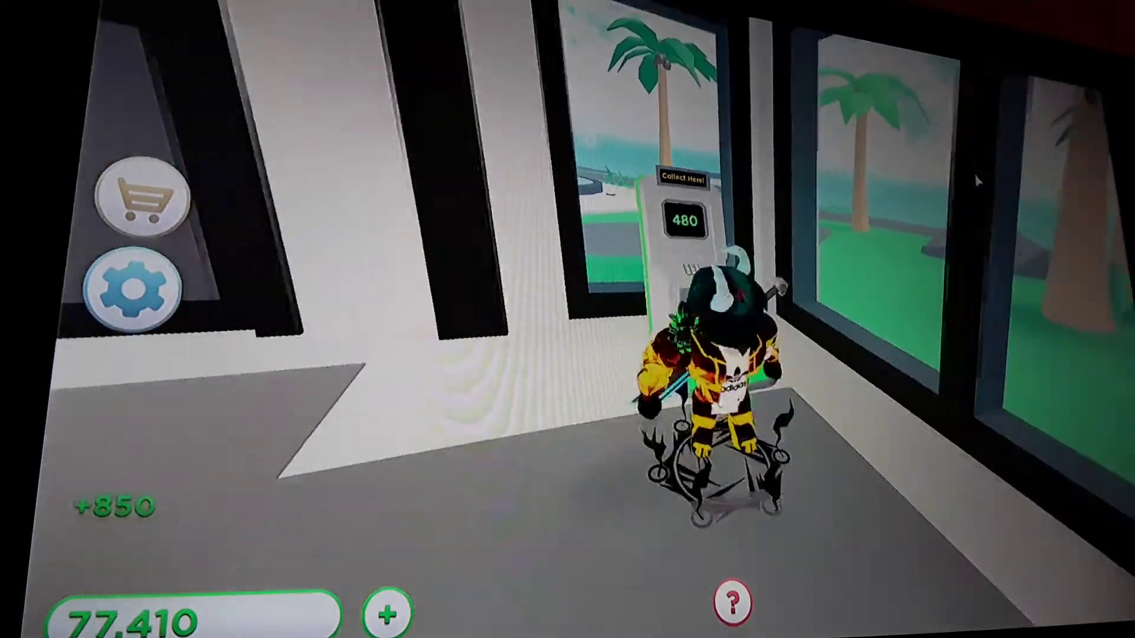
{"action": "key", "text": "a"}
{"action": "key", "text": "w"}
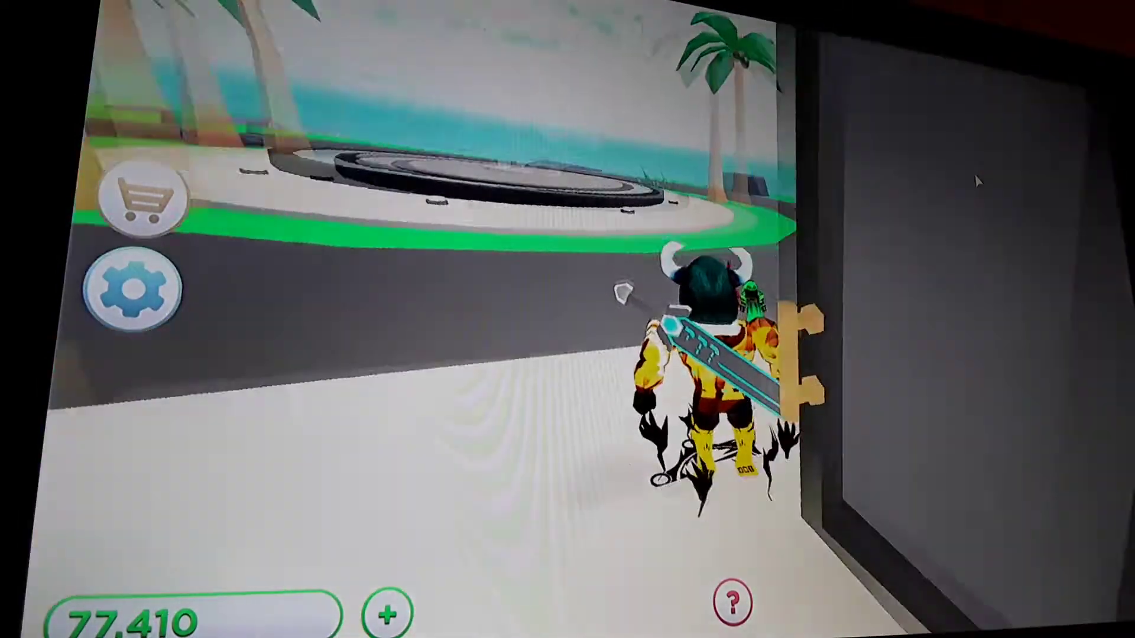
{"action": "key", "text": "w"}
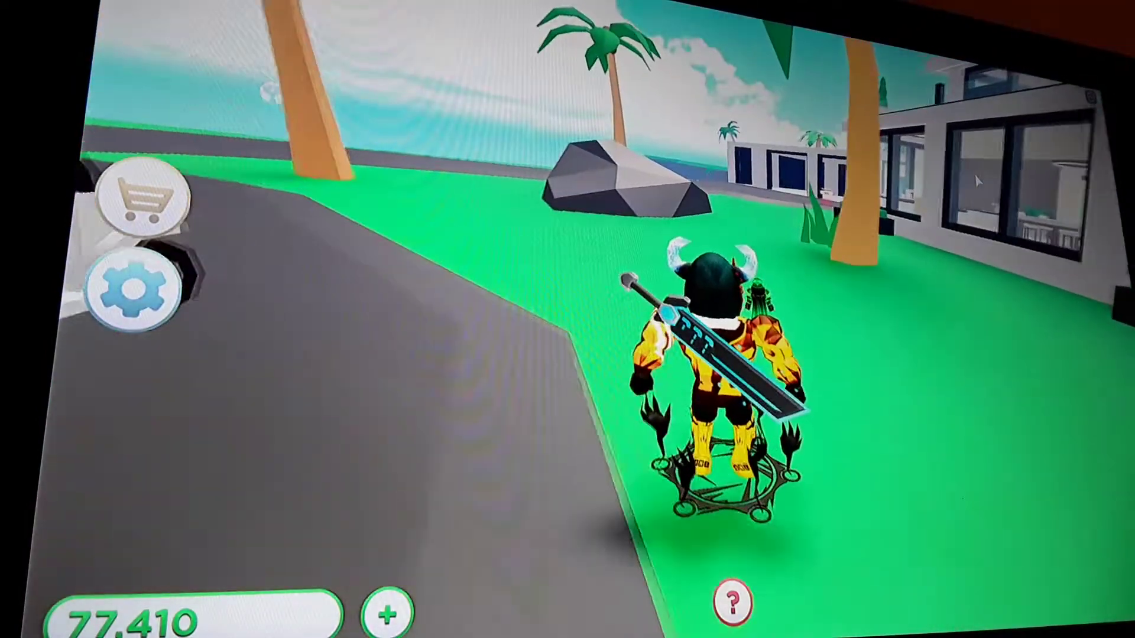
{"action": "key", "text": "w"}
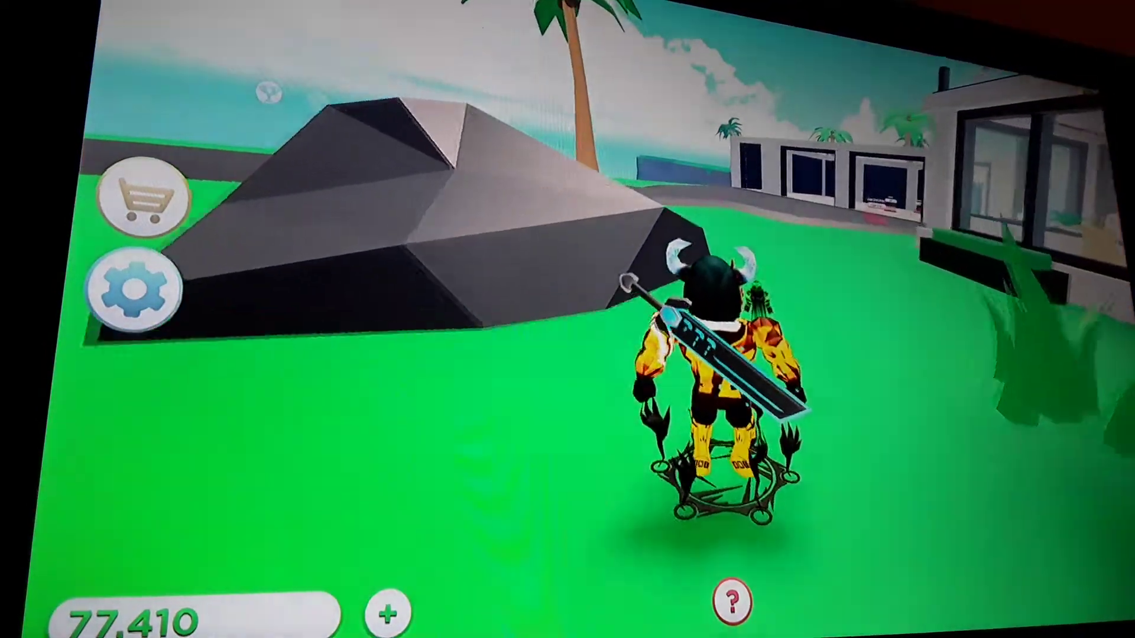
{"action": "key", "text": "d"}
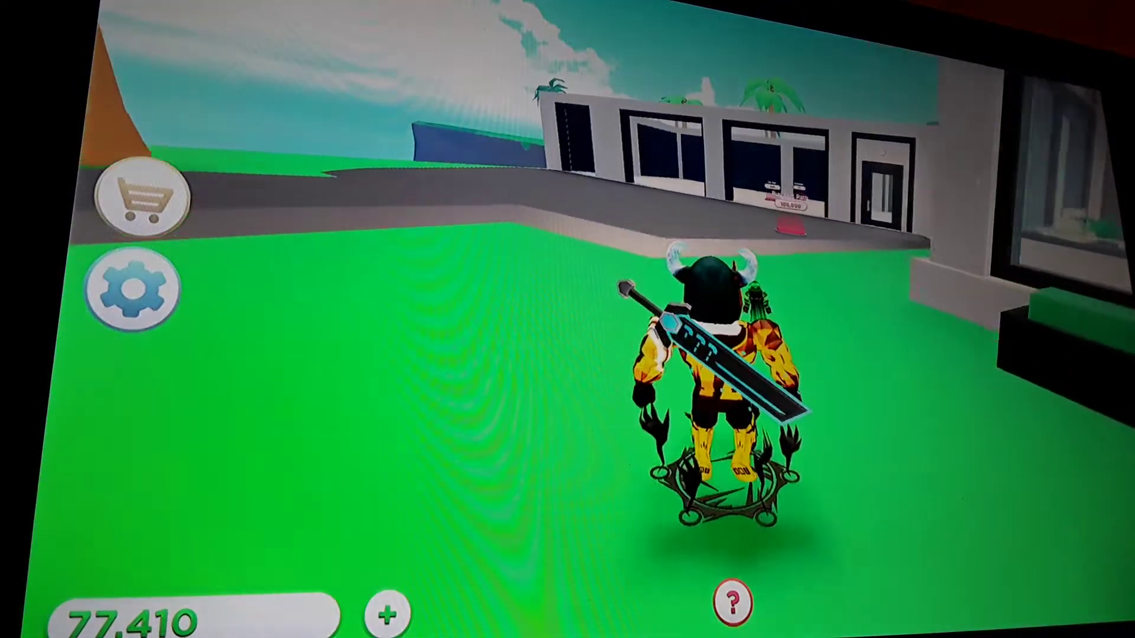
Step: Buy the garage roof and lighting from the garage pads, cutting cash to 14,910
{"action": "key", "text": "w"}
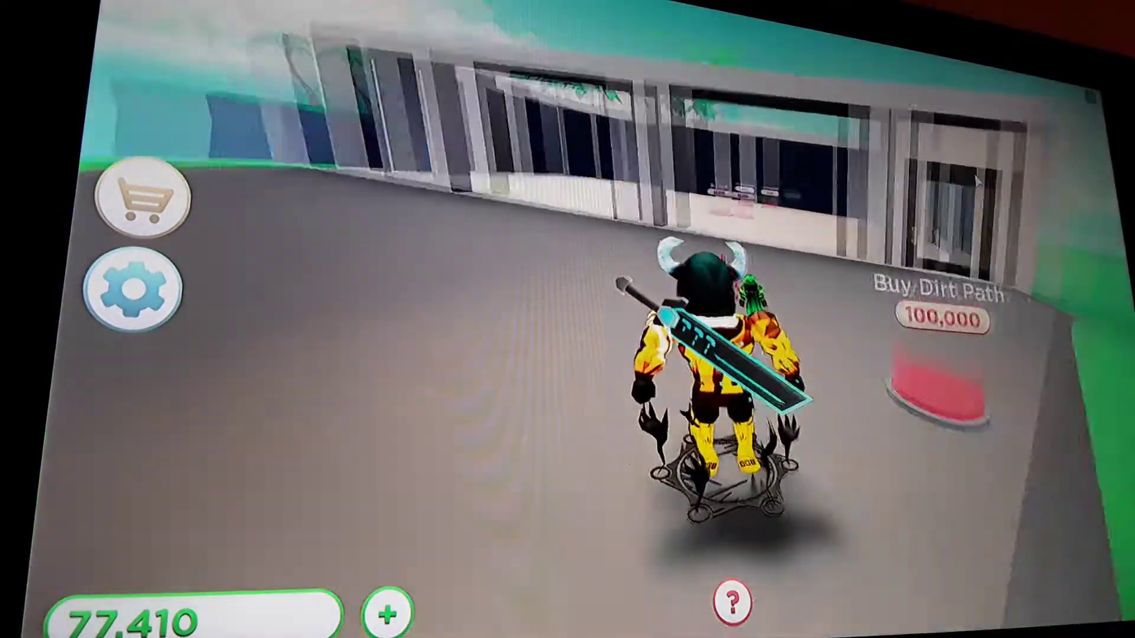
{"action": "key", "text": "w"}
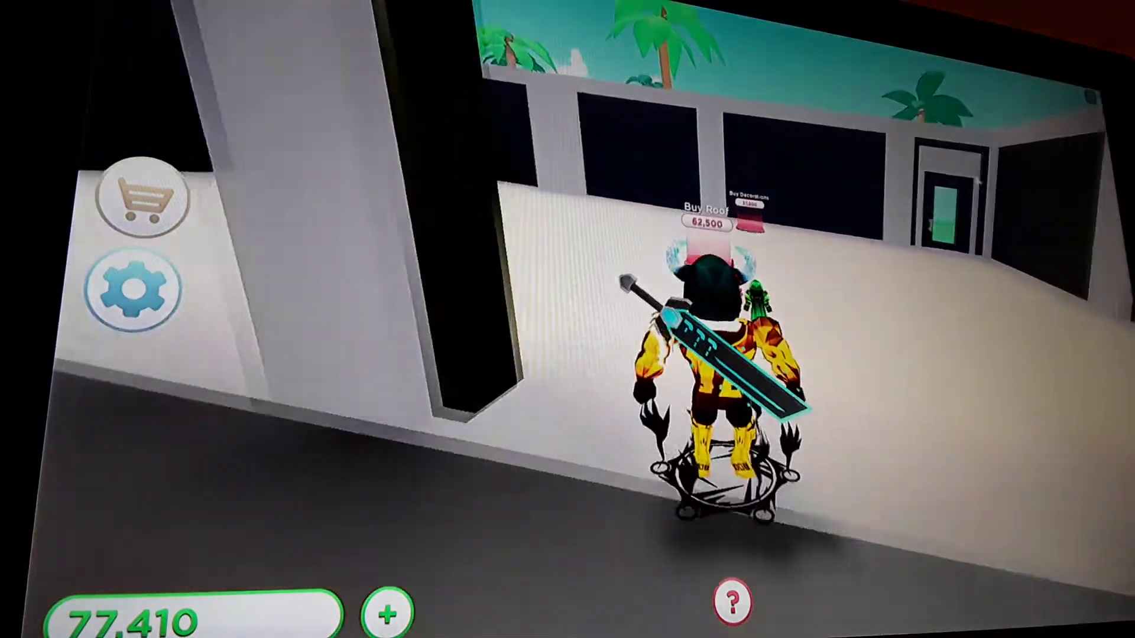
{"action": "key", "text": "w"}
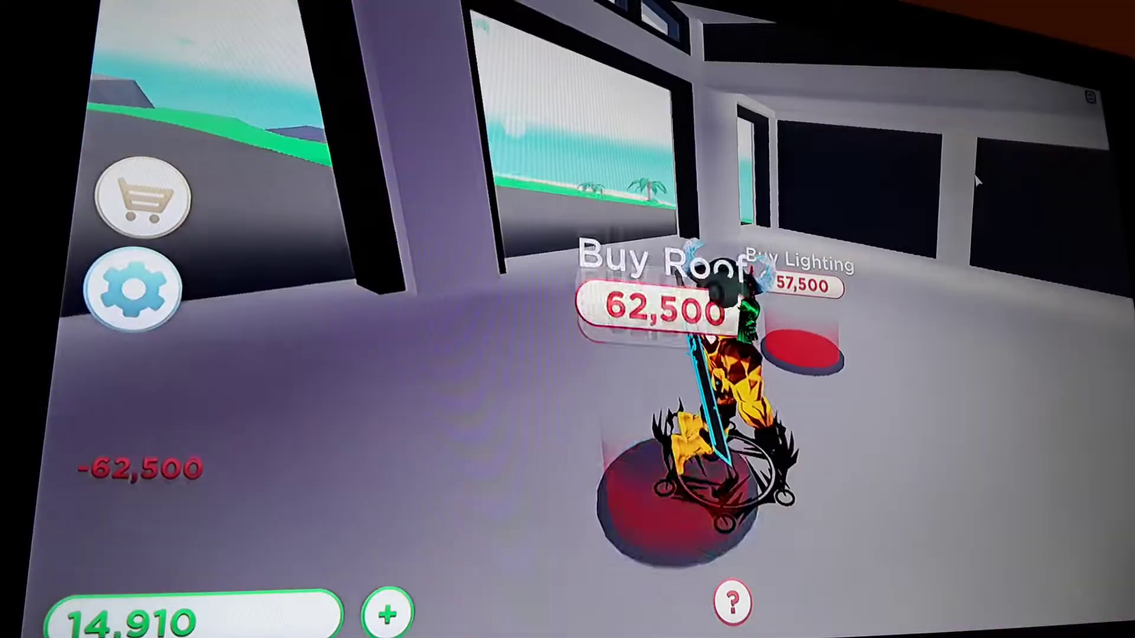
{"action": "key", "text": "a"}
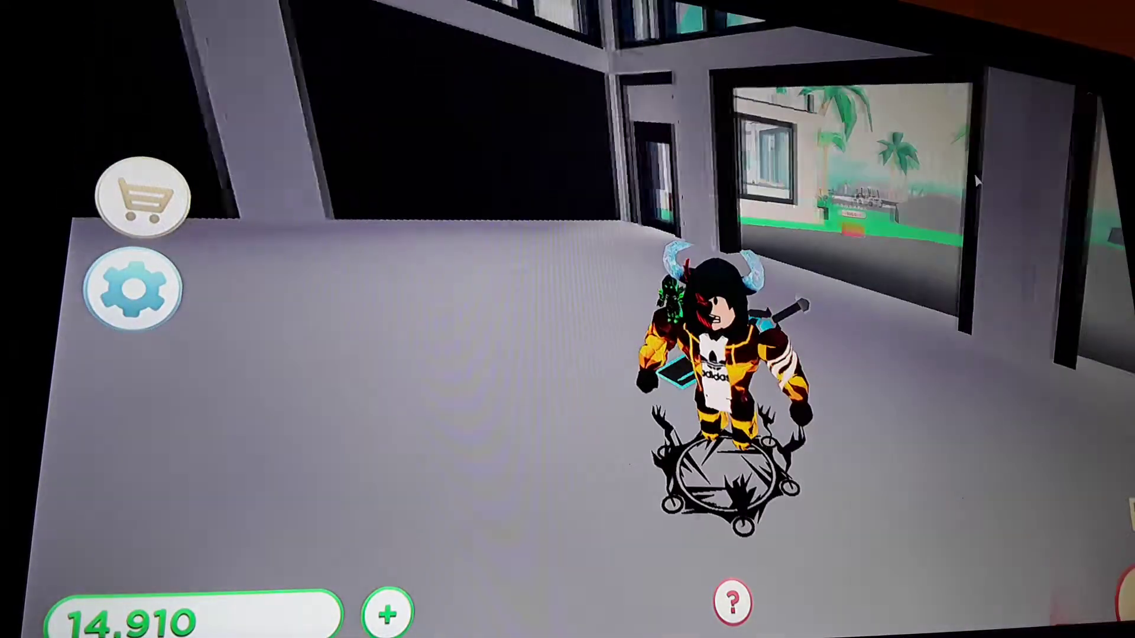
{"action": "key", "text": "s"}
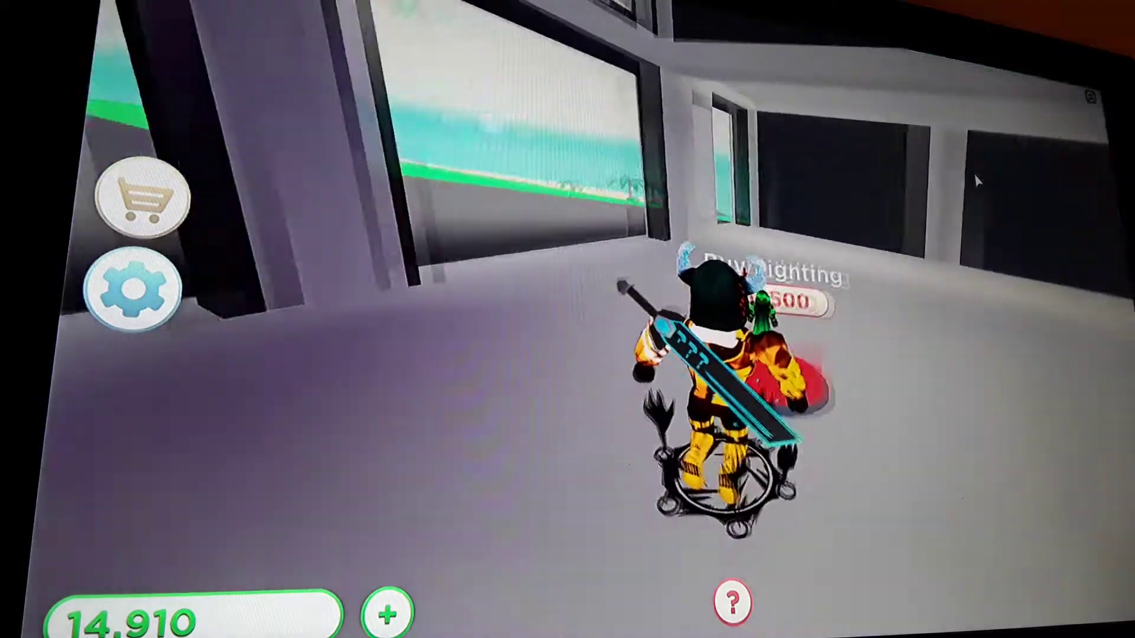
Step: Leave the garage and cross the lawn past the tree to the villa entrance
{"action": "key", "text": "a"}
{"action": "key", "text": "w"}
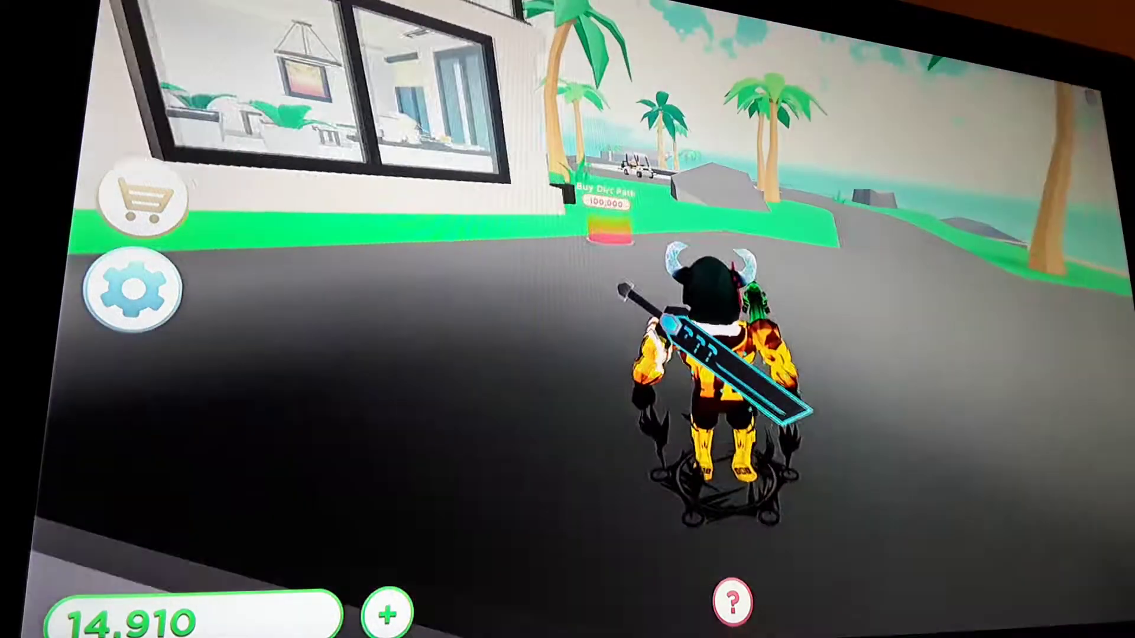
{"action": "key", "text": "w"}
{"action": "key", "text": "w"}
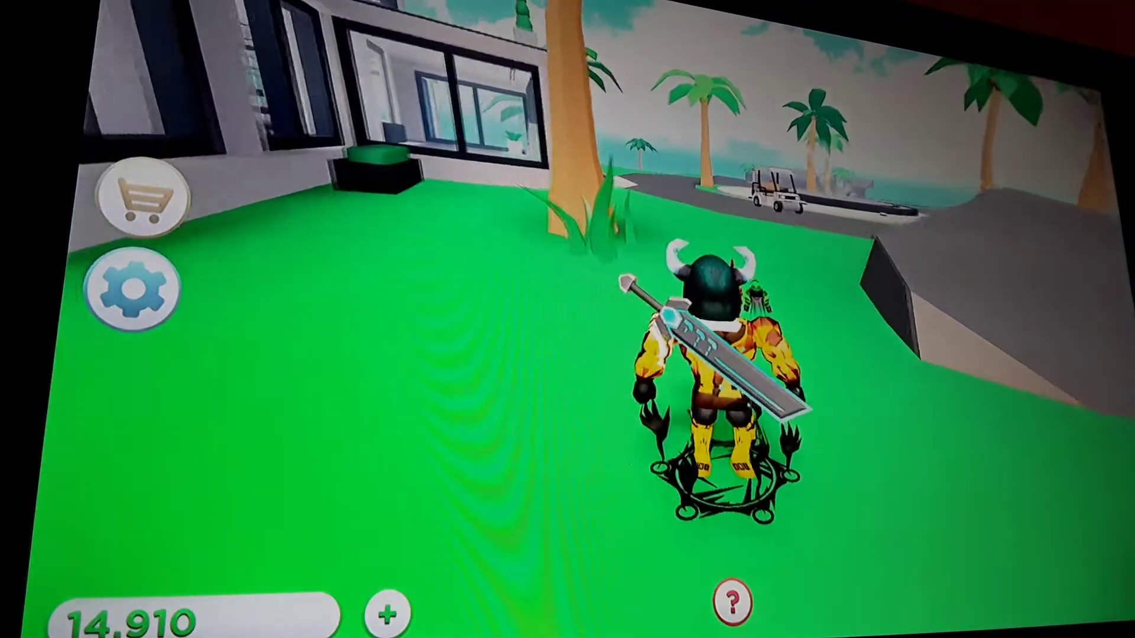
{"action": "key", "text": "w"}
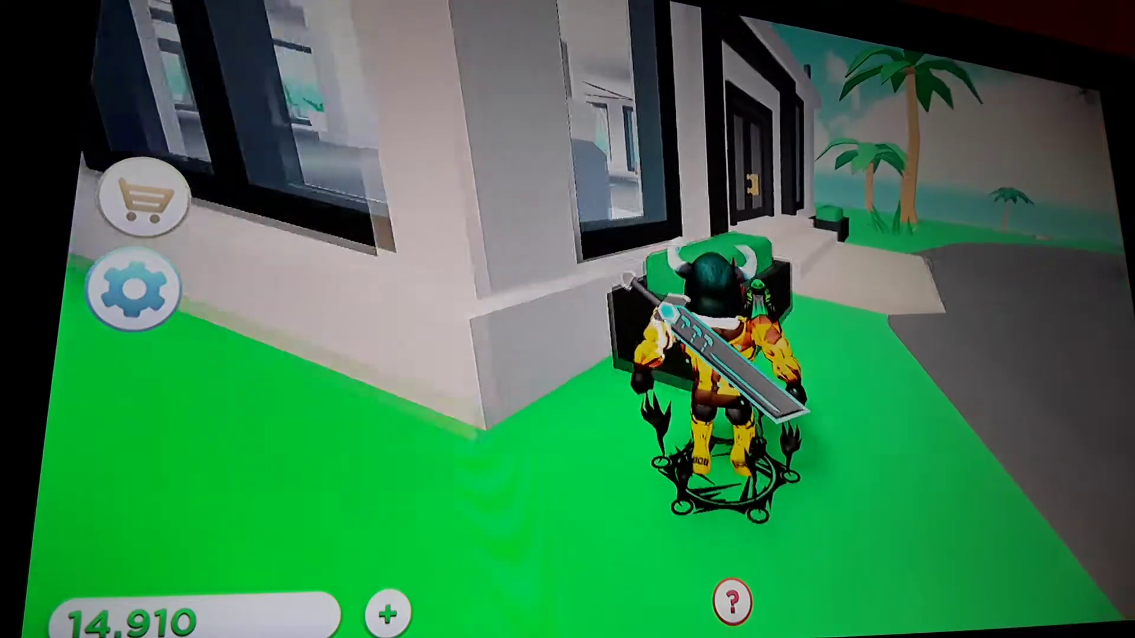
{"action": "key", "text": "a"}
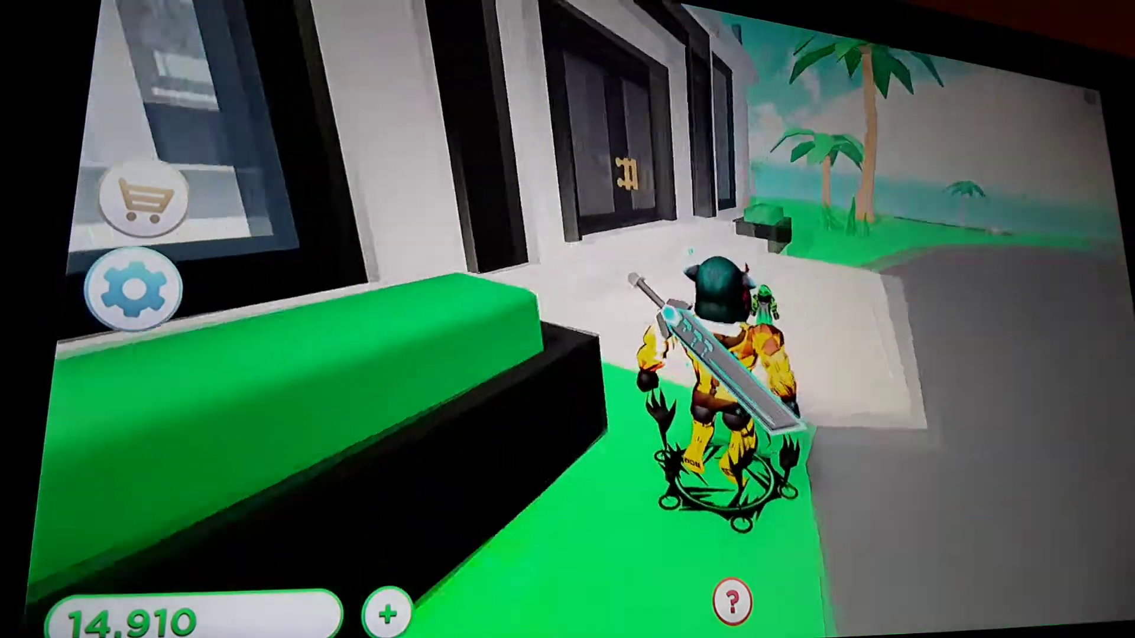
Step: Enter the villa, collect earnings at the cash collector, and walk out the doorway
{"action": "key", "text": "w"}
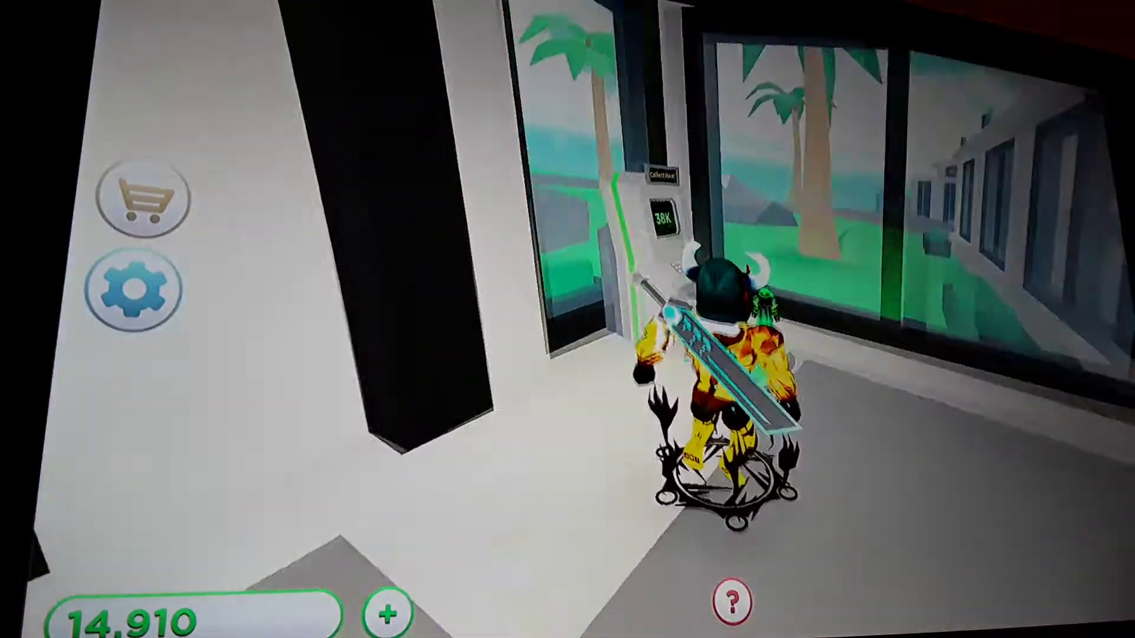
{"action": "key", "text": "w"}
{"action": "key", "text": "s"}
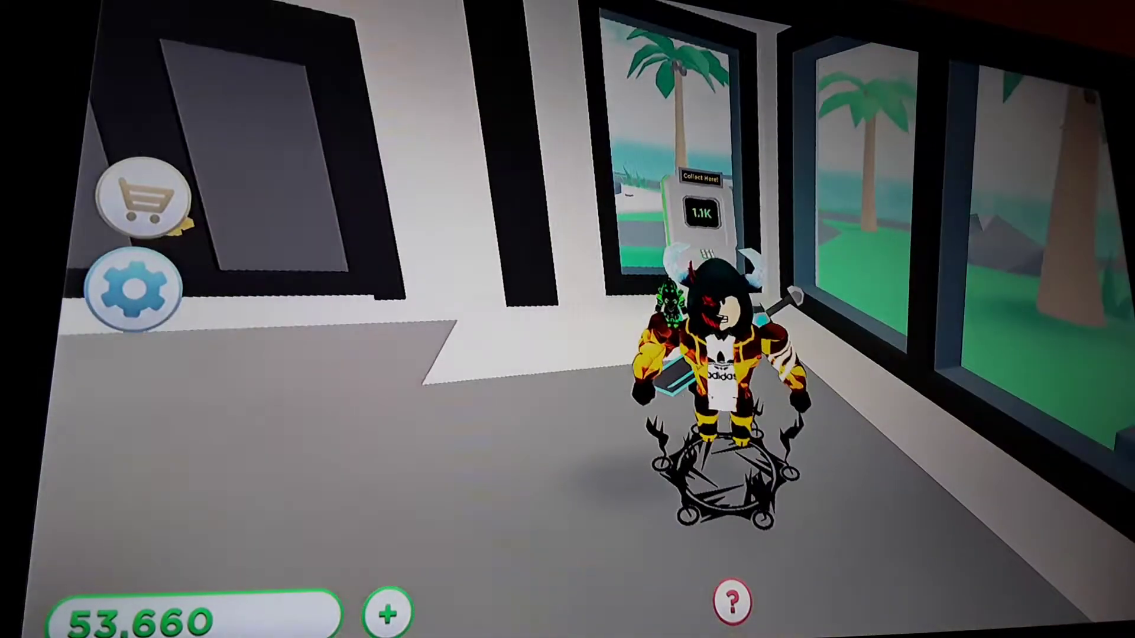
{"action": "key", "text": "Right"}
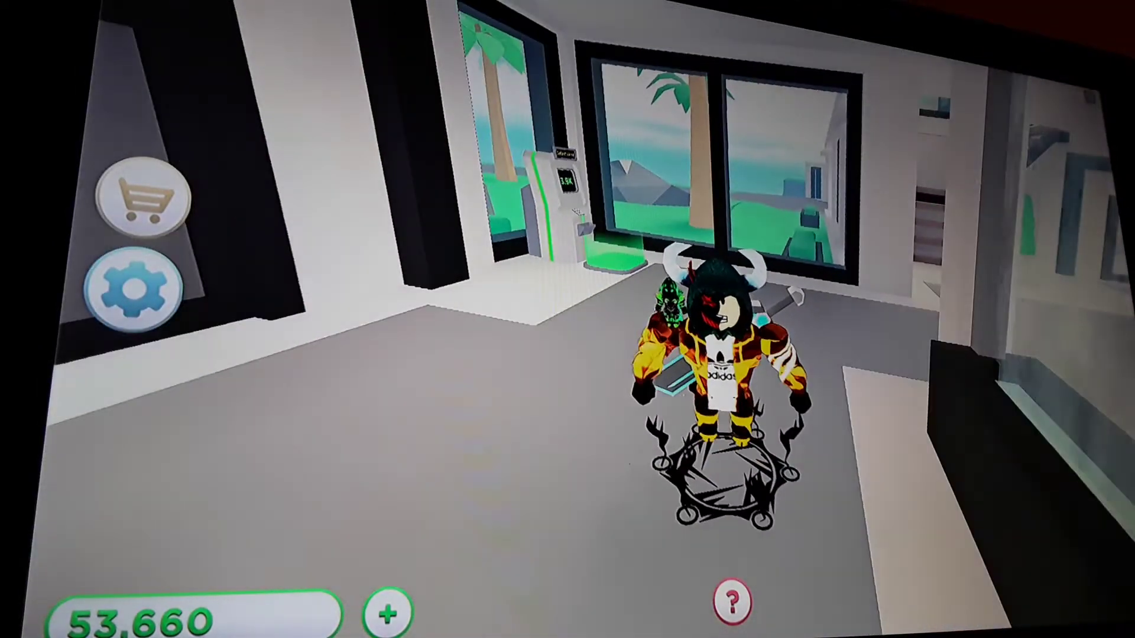
{"action": "key", "text": "Left"}
{"action": "key", "text": "w"}
{"action": "key", "text": "w"}
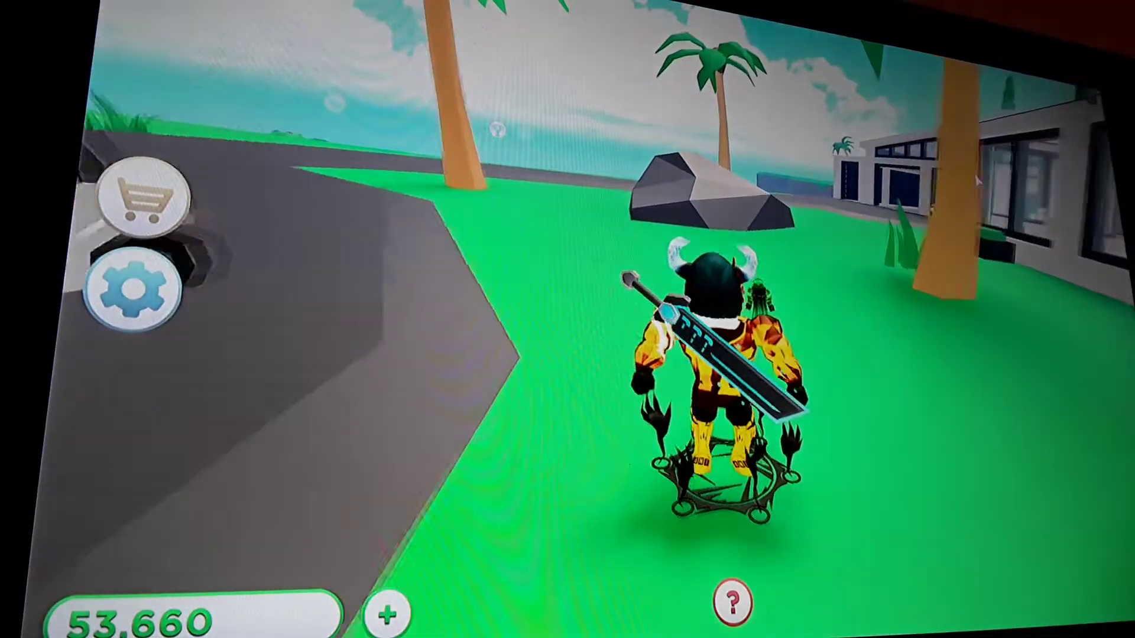
Step: Walk into the garage by the dirt path pad, then turn around and leave
{"action": "key", "text": "Right"}
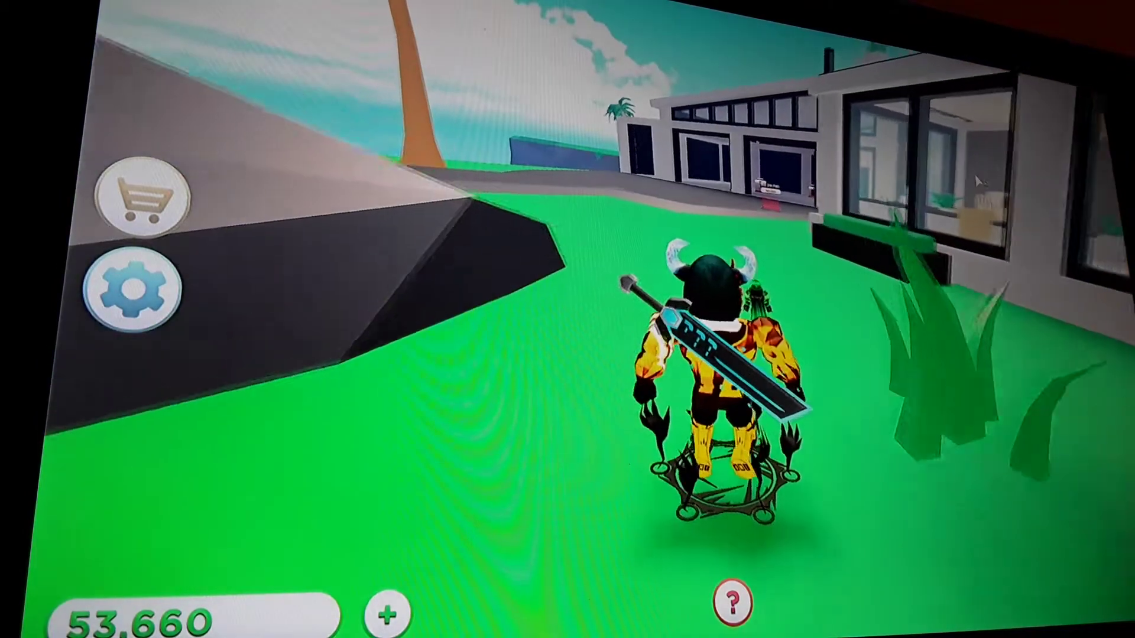
{"action": "key", "text": "Right"}
{"action": "key", "text": "Right"}
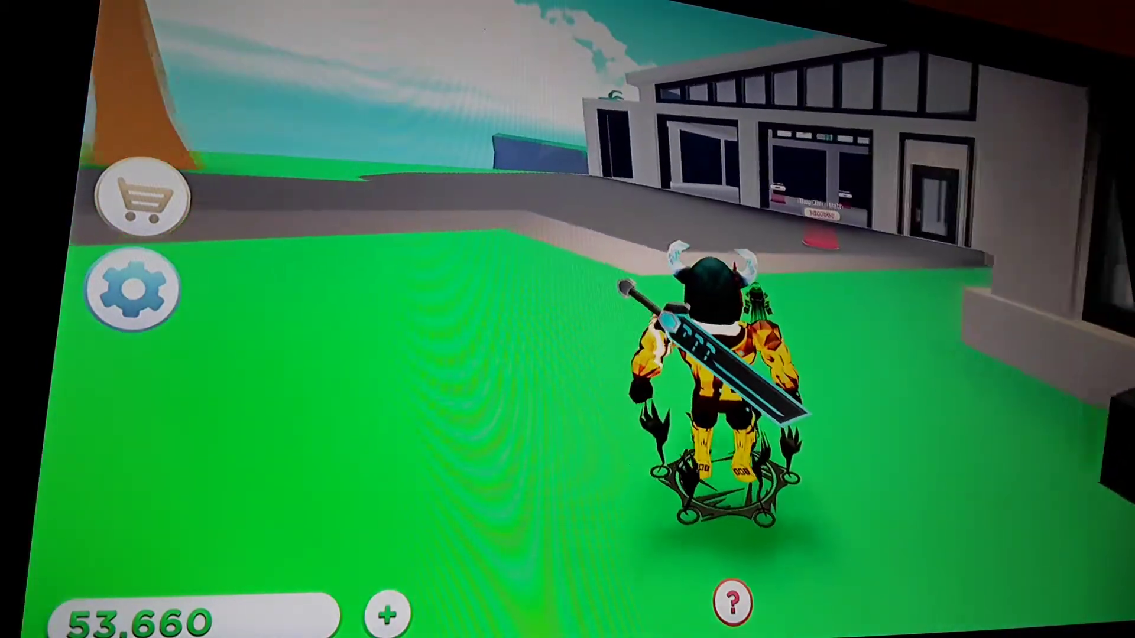
{"action": "key", "text": "Up"}
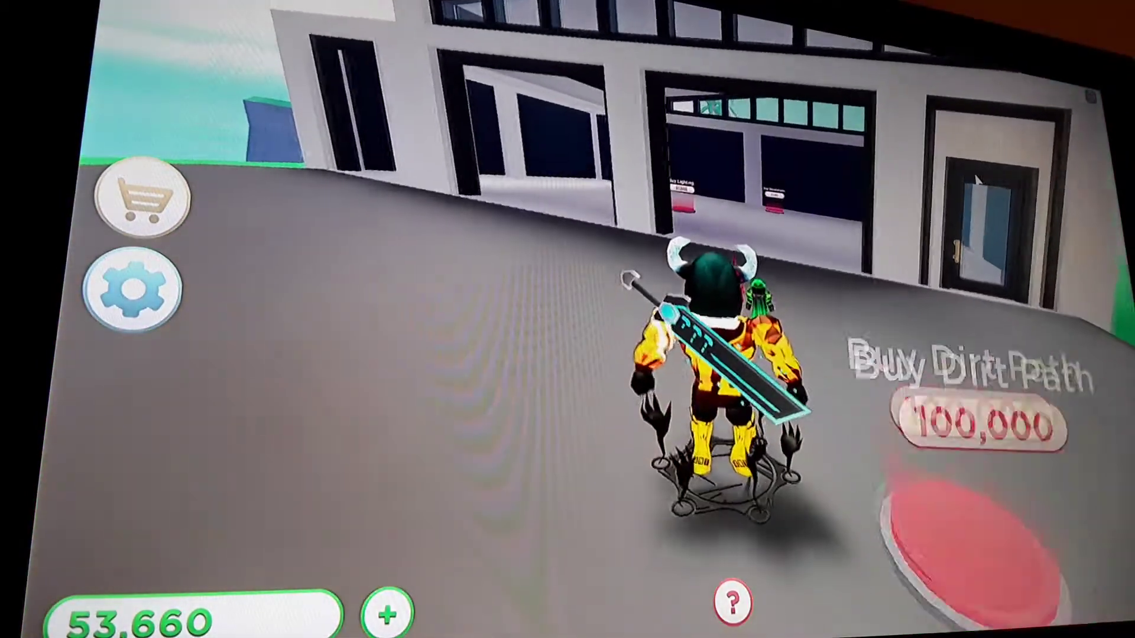
{"action": "key", "text": "Up"}
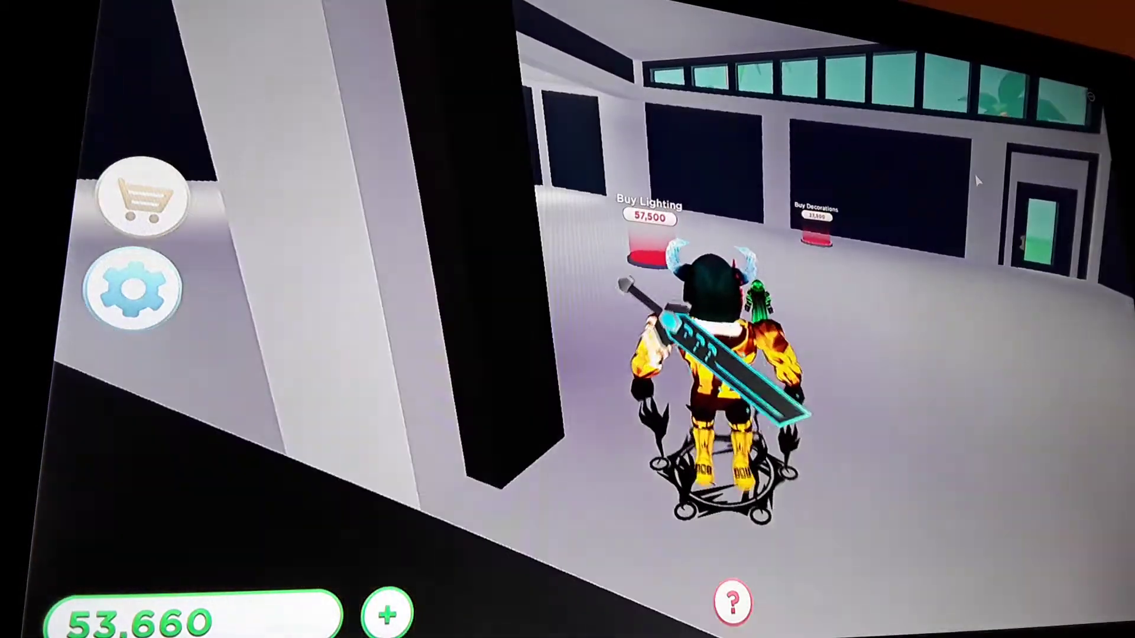
{"action": "key", "text": "Left"}
{"action": "key", "text": "Up"}
{"action": "key", "text": "Up"}
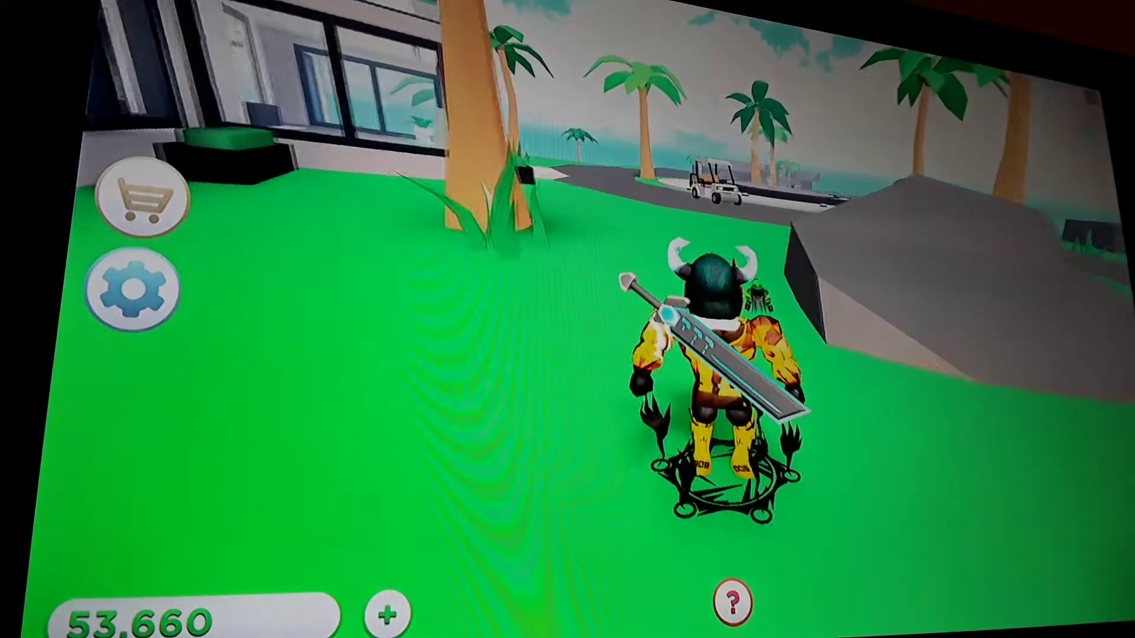
Step: Walk back up the villa steps and collect the accumulated cash from the collector
{"action": "key", "text": "Left"}
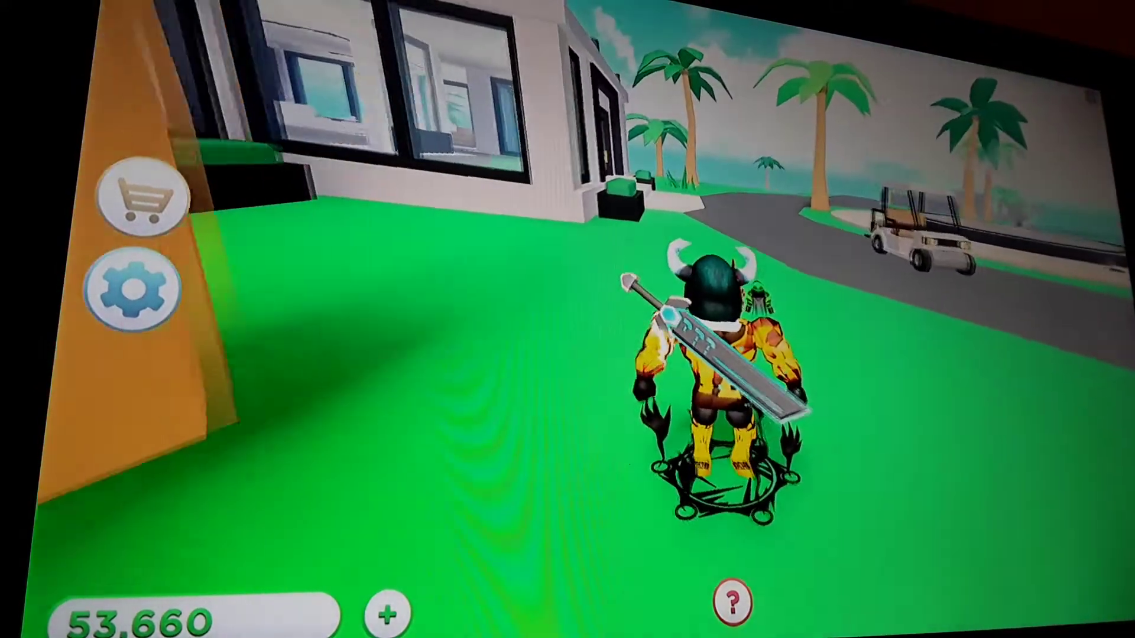
{"action": "key", "text": "Up"}
{"action": "key", "text": "Left"}
{"action": "key", "text": "Right"}
{"action": "key", "text": "Left"}
{"action": "key", "text": "Up"}
{"action": "key", "text": "Up"}
{"action": "key", "text": "Left"}
{"action": "key", "text": "Up"}
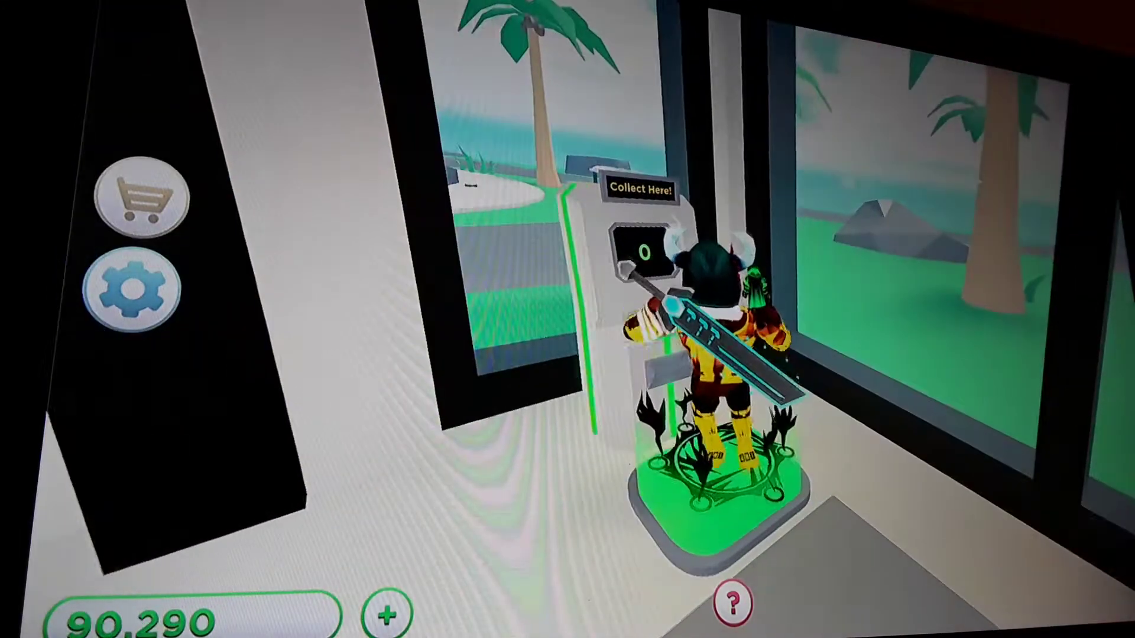
{"action": "key", "text": "Down"}
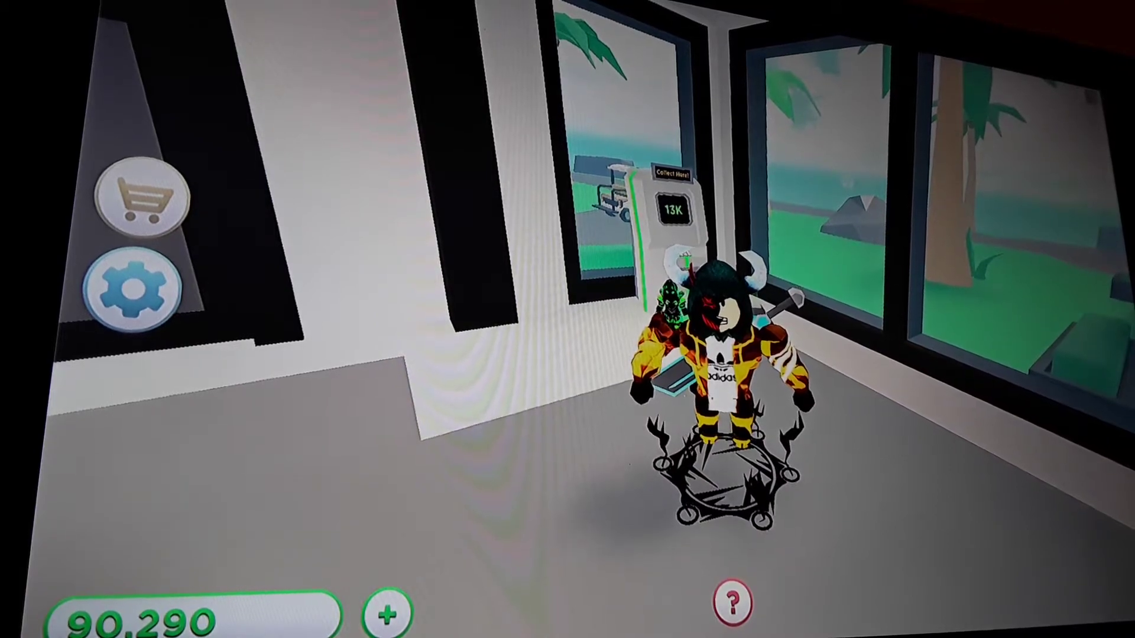
Step: Collect once more, reaching 106,560, then head across the grass toward the garage
{"action": "key", "text": "w"}
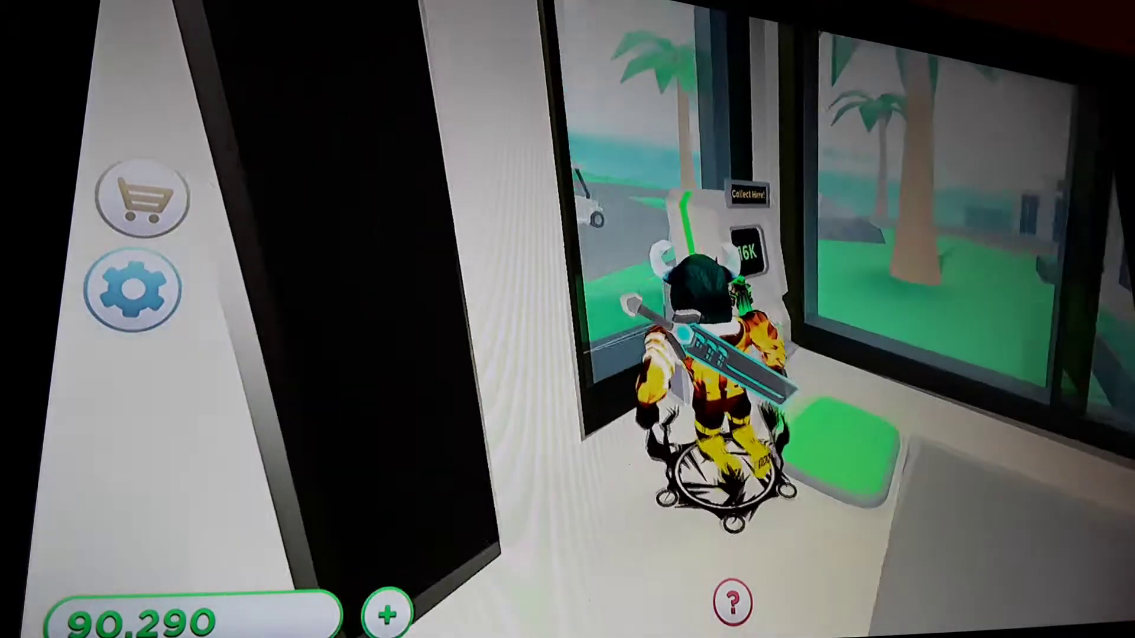
{"action": "key", "text": "w"}
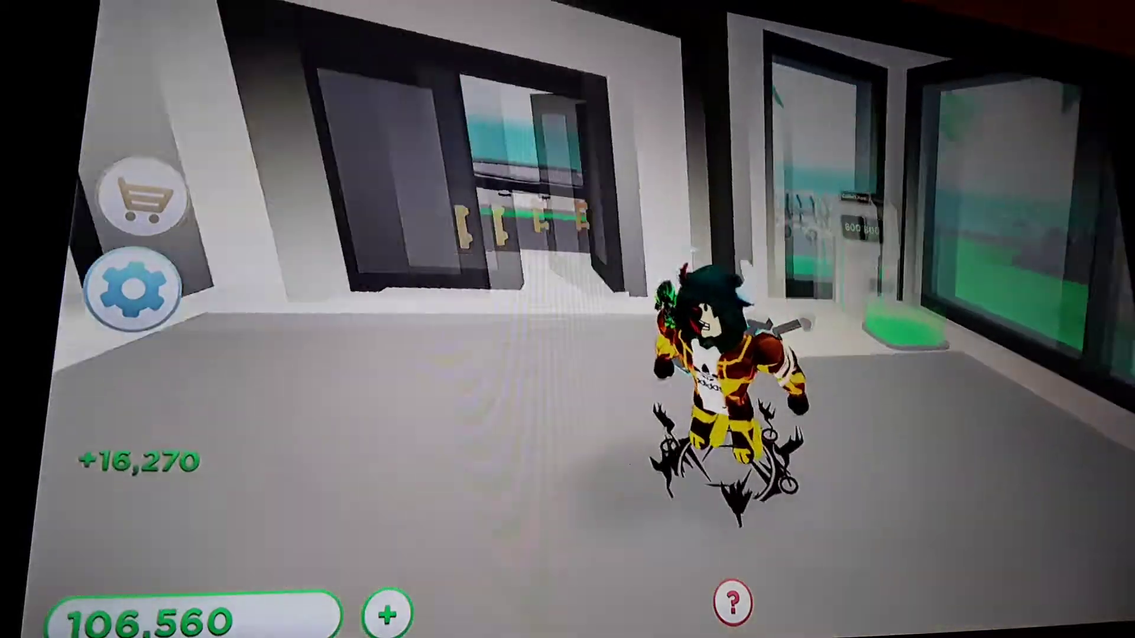
{"action": "key", "text": "w"}
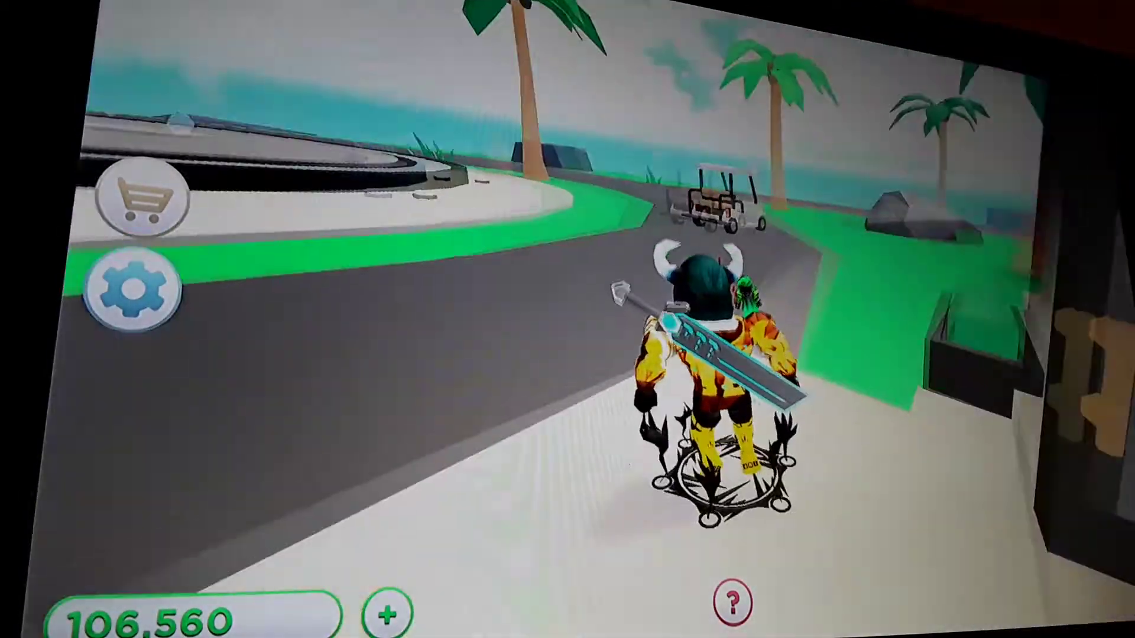
{"action": "key", "text": "w"}
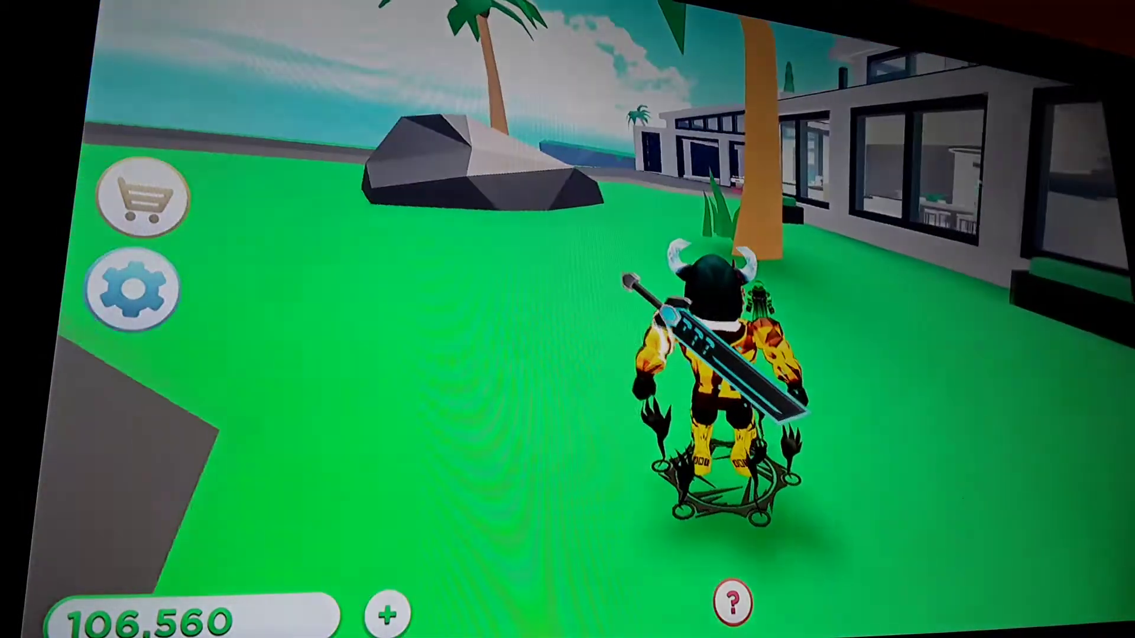
Step: Buy the dirt path for 100,000 and follow the new brown path beside the building
{"action": "key", "text": "w"}
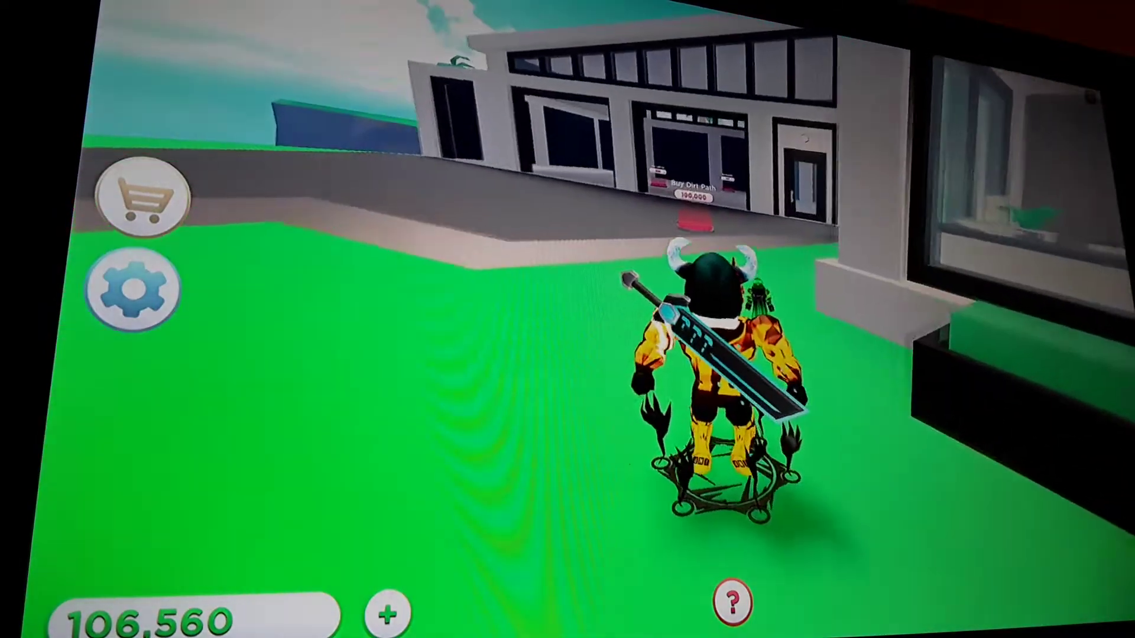
{"action": "key", "text": "w"}
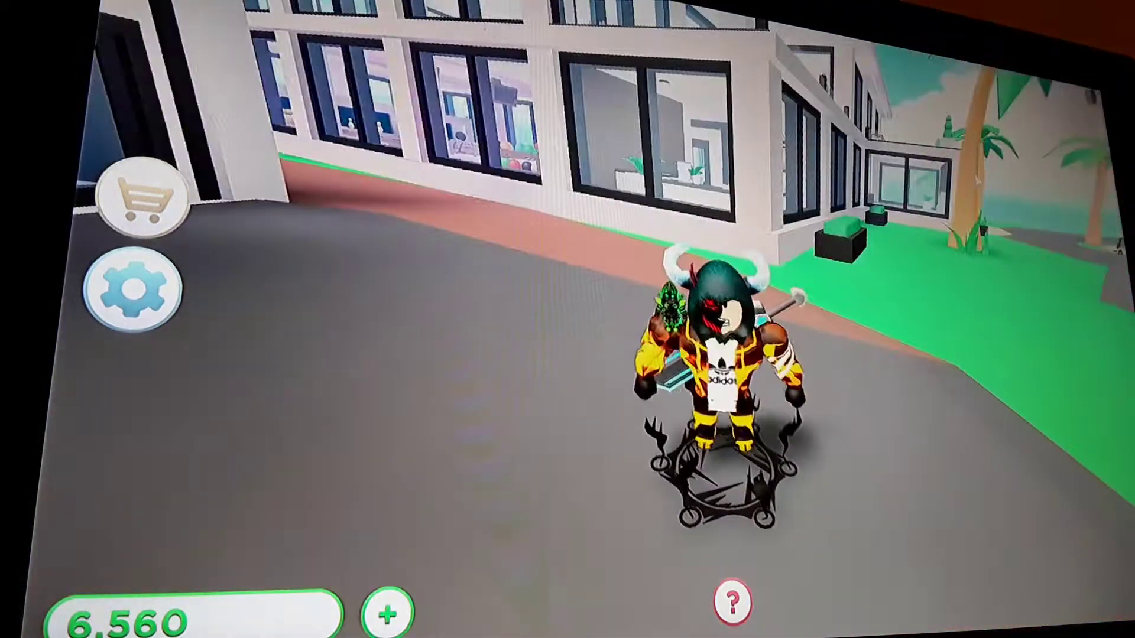
{"action": "key", "text": "a"}
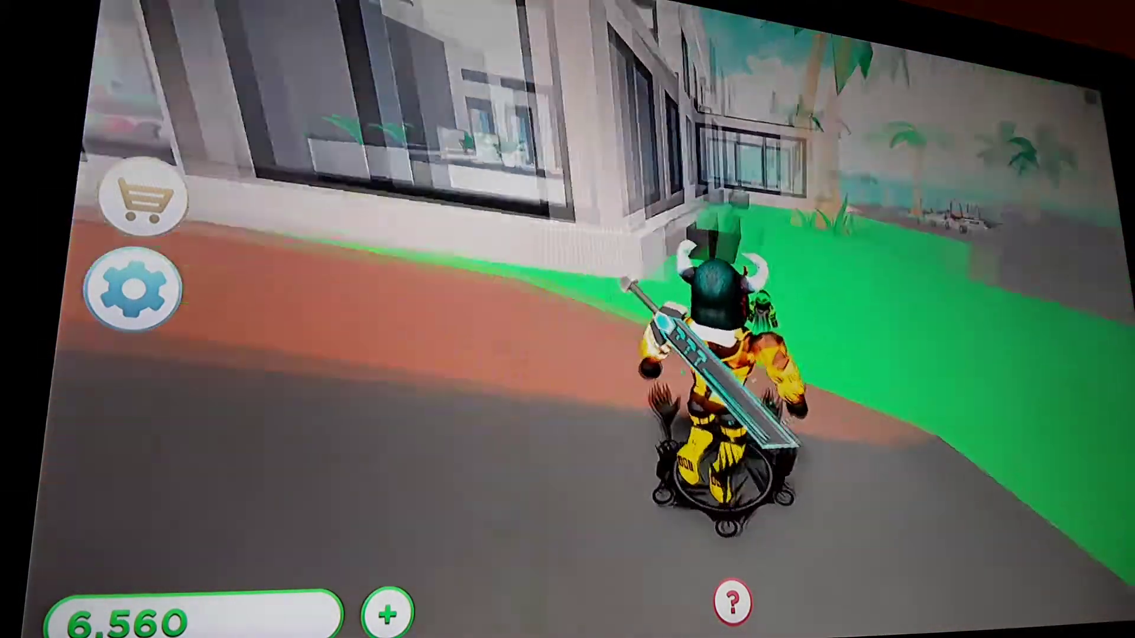
{"action": "key", "text": "w"}
{"action": "key", "text": "w"}
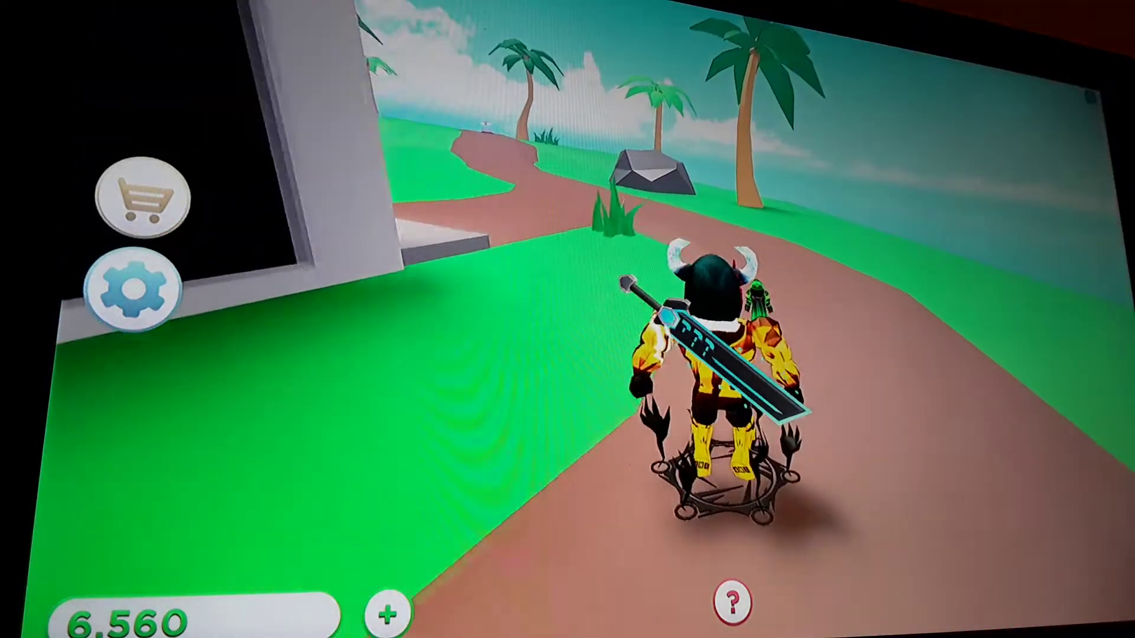
Step: Enter the garage room with the Lighting and Decorations purchase pads
{"action": "key", "text": "a"}
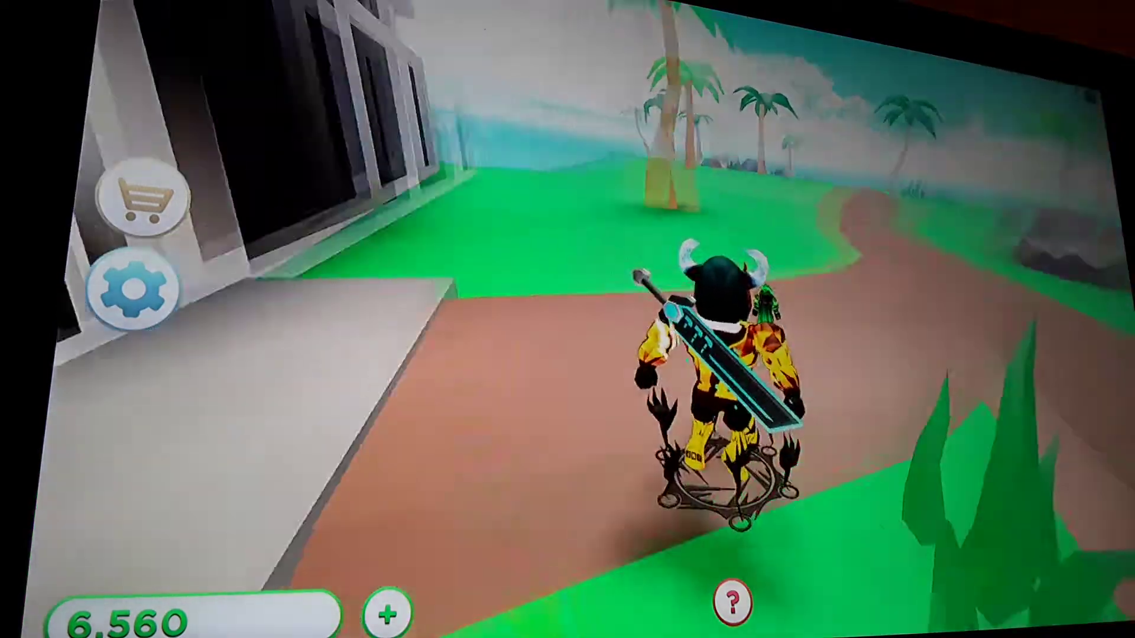
{"action": "key", "text": "a"}
{"action": "key", "text": "w"}
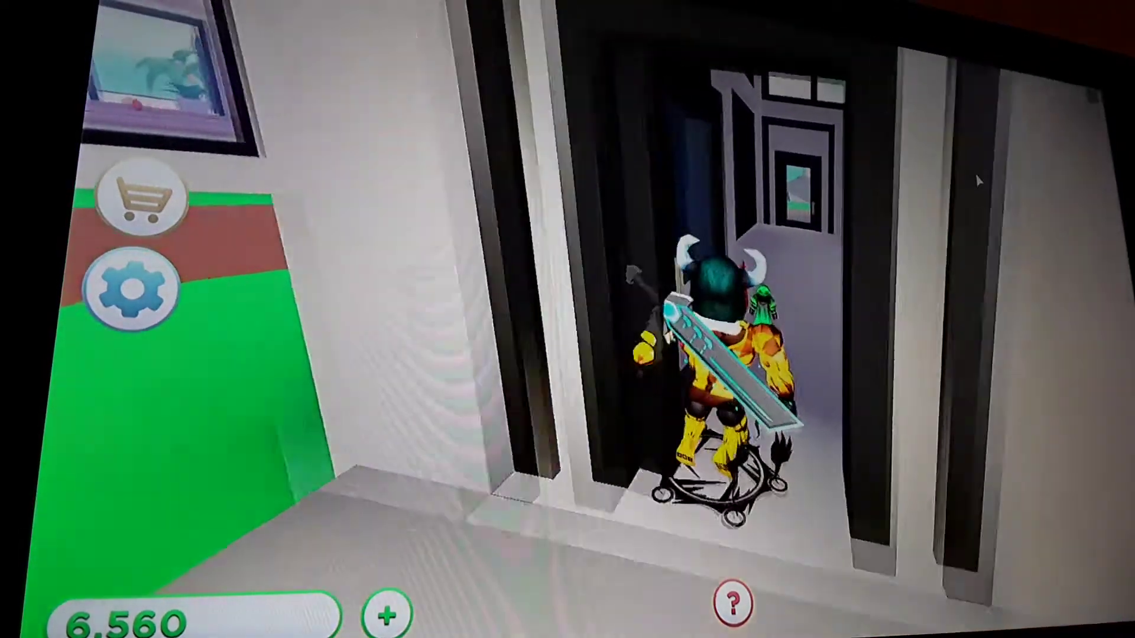
{"action": "key", "text": "w"}
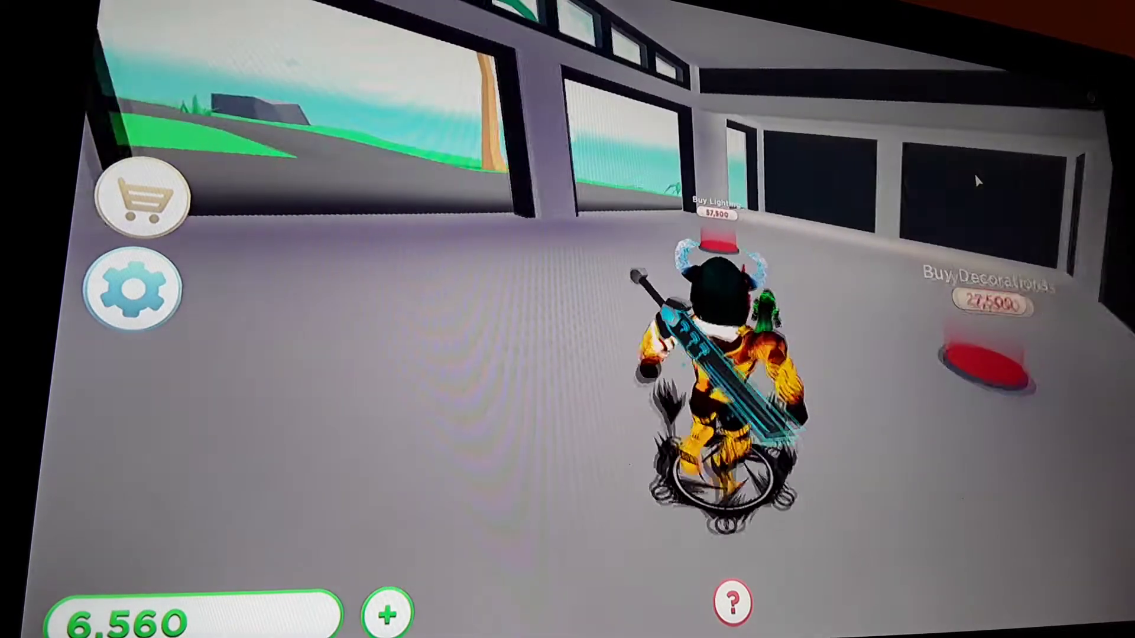
Step: Leave the garage and walk past the bench and palm tree to the villa doors
{"action": "key", "text": "a"}
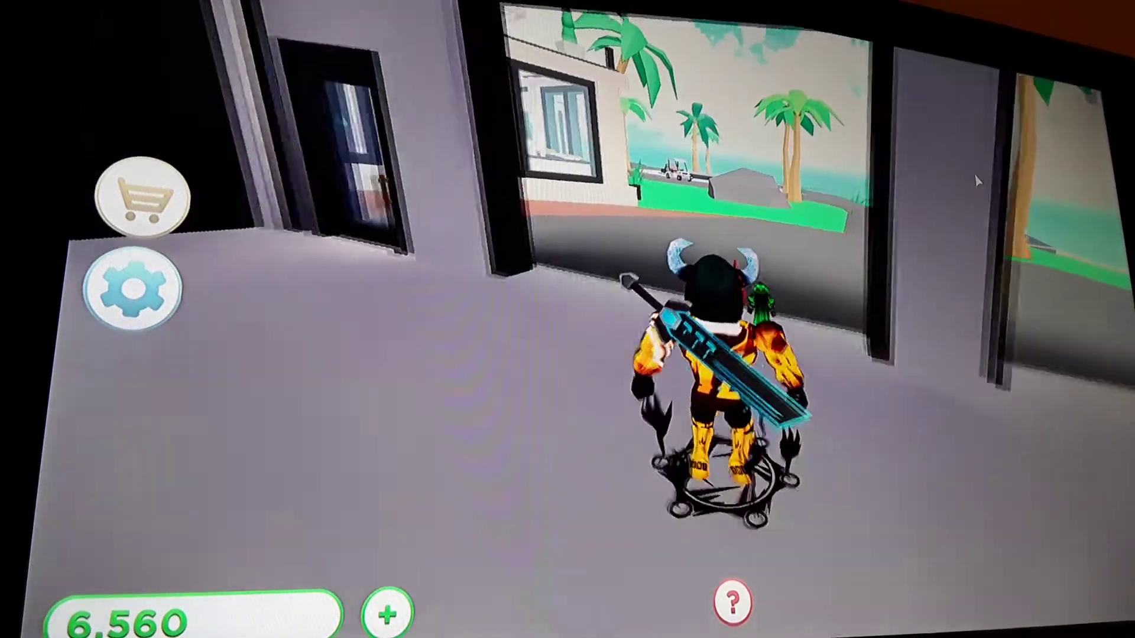
{"action": "key", "text": "w"}
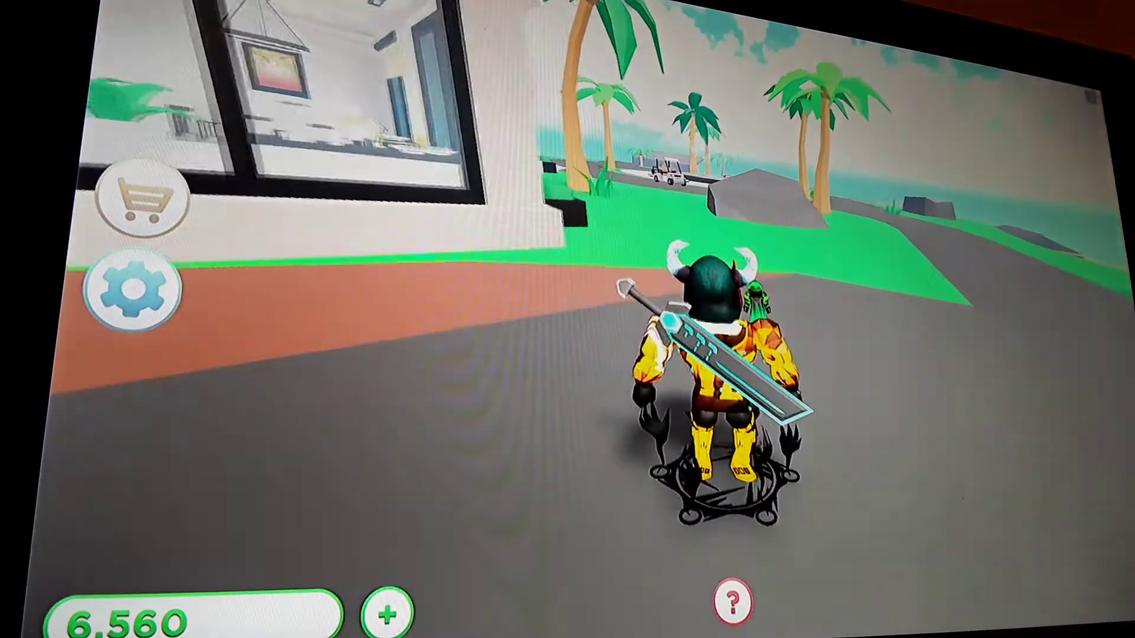
{"action": "key", "text": "a"}
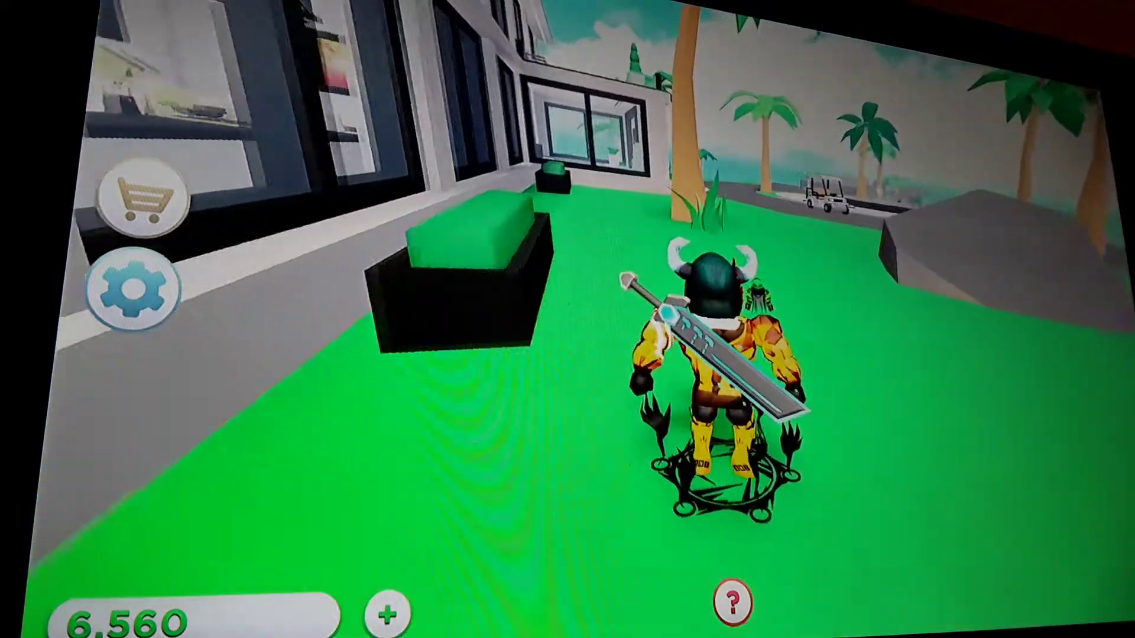
{"action": "key", "text": "w"}
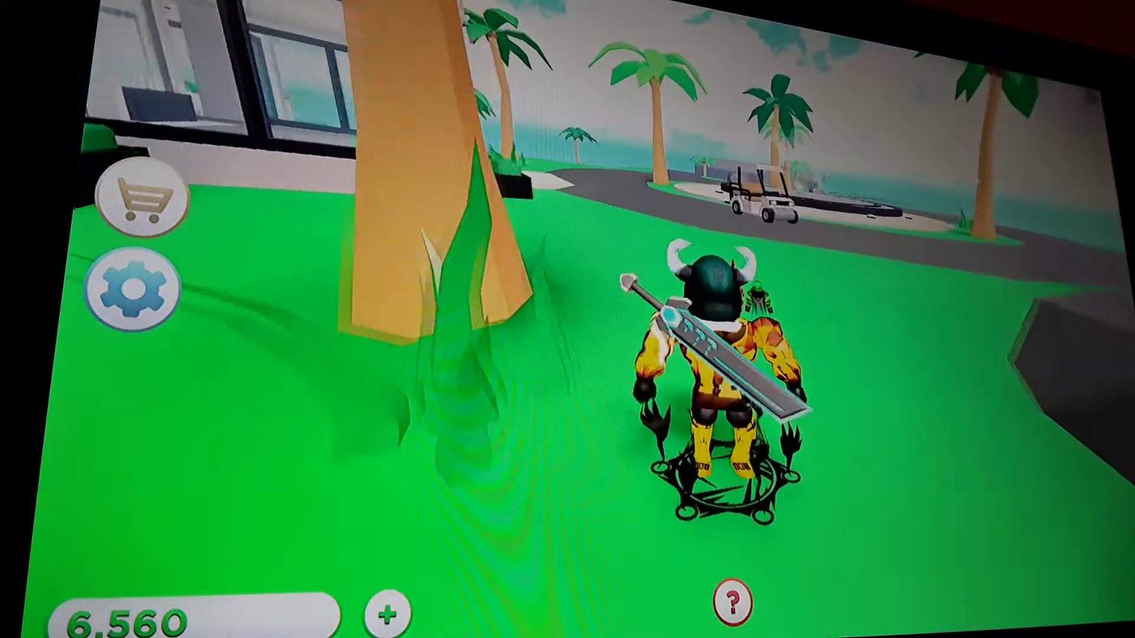
{"action": "key", "text": "w"}
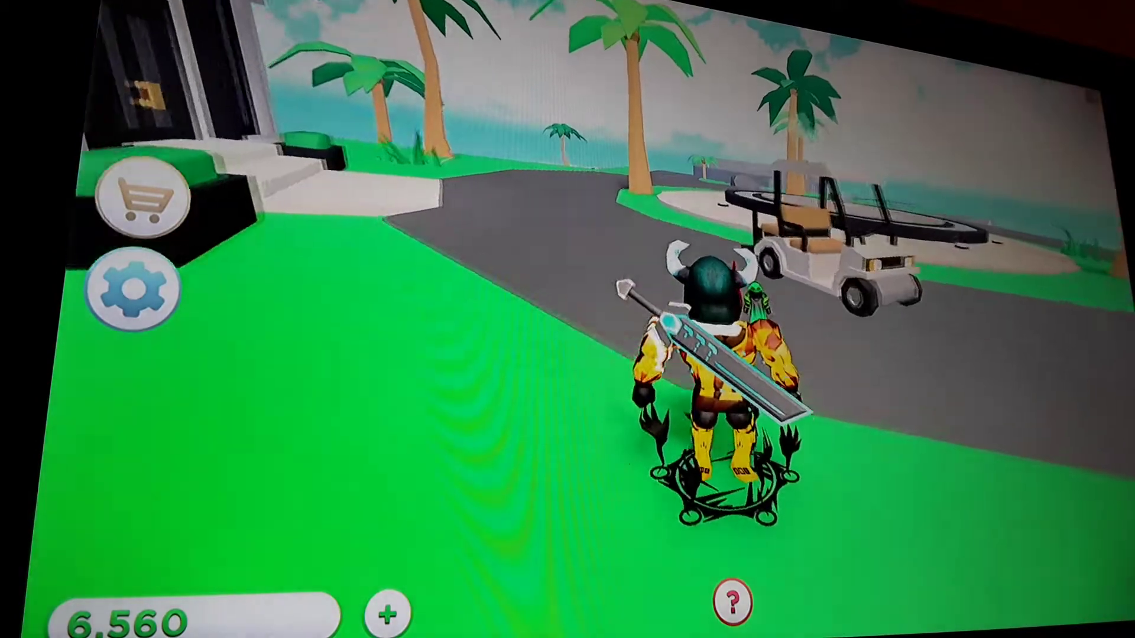
{"action": "key", "text": "a"}
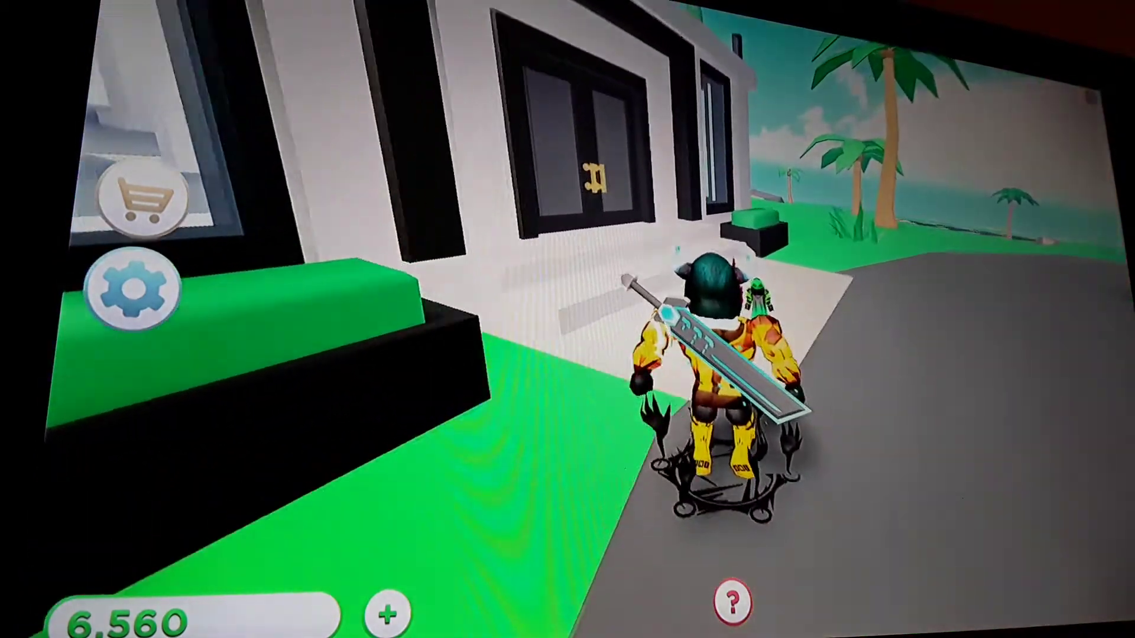
Step: Enter the villa and collect its earnings, raising cash to 60,230
{"action": "key", "text": "w"}
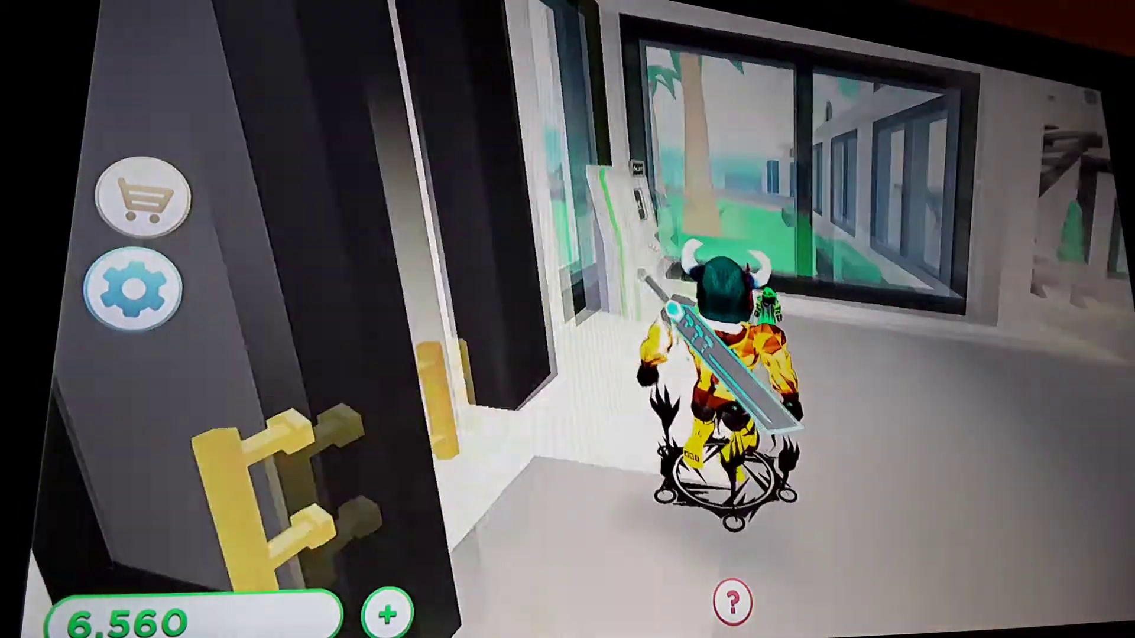
{"action": "key", "text": "w"}
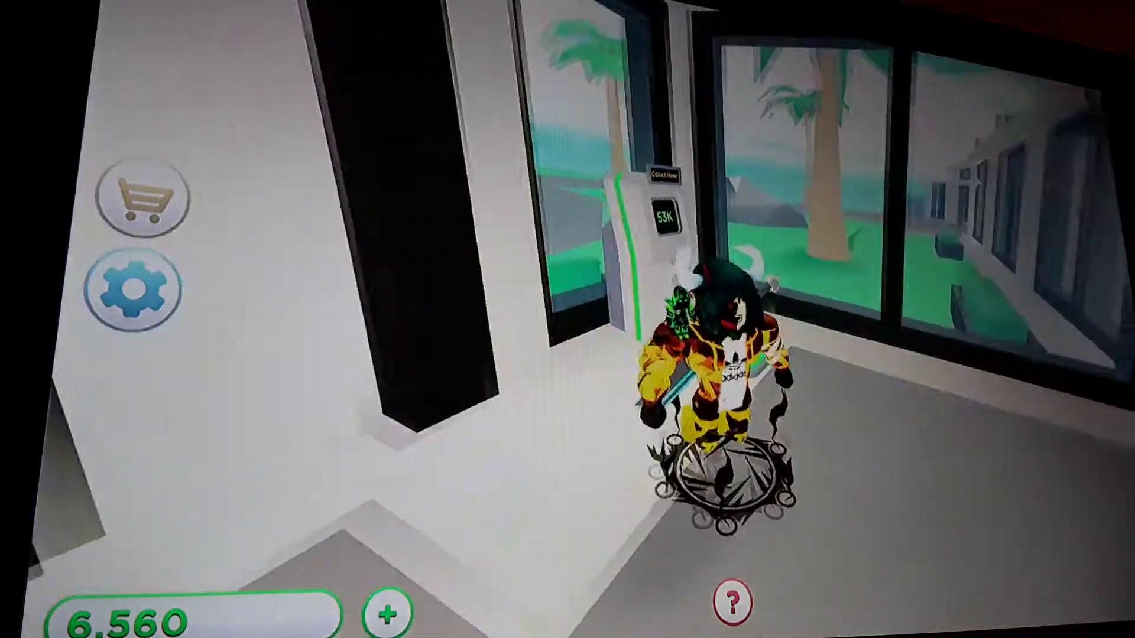
{"action": "key", "text": "w"}
{"action": "key", "text": "s"}
Step: Walk past the golf cart and dark rock into the garage beside the 57,500 Lighting pad
{"action": "key", "text": "d"}
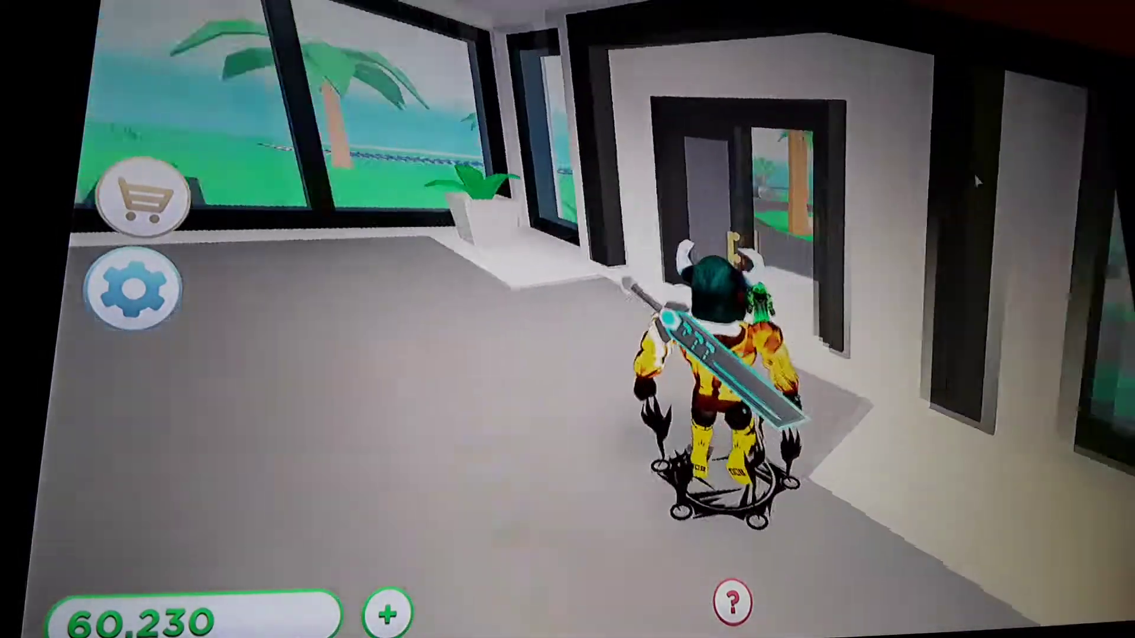
{"action": "key", "text": "w"}
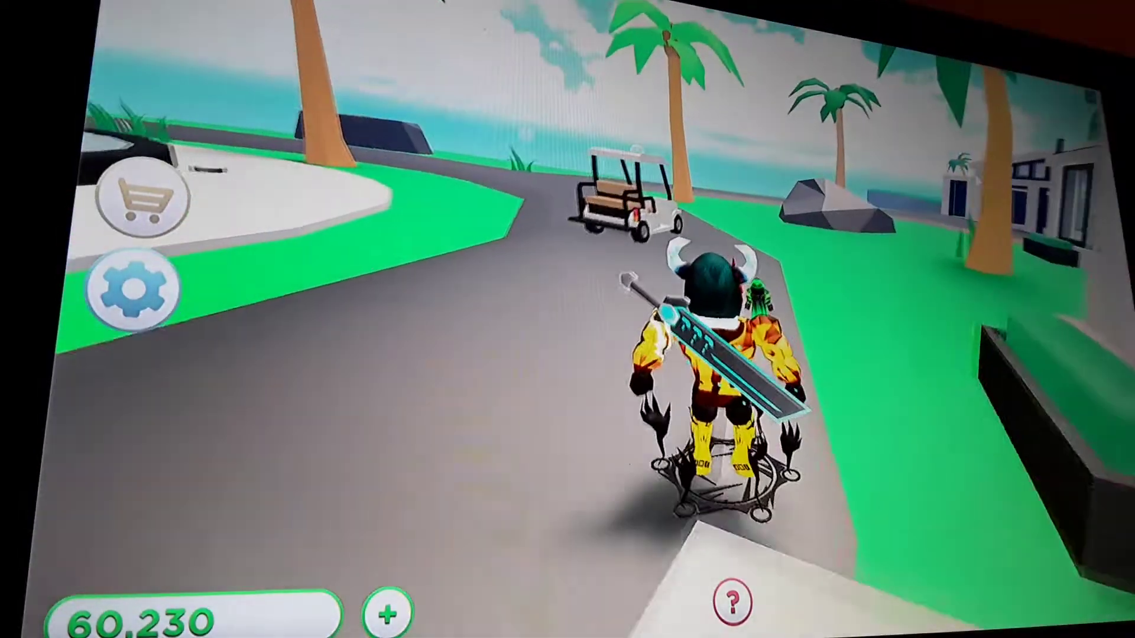
{"action": "key", "text": "w"}
{"action": "key", "text": "w"}
{"action": "key", "text": "d"}
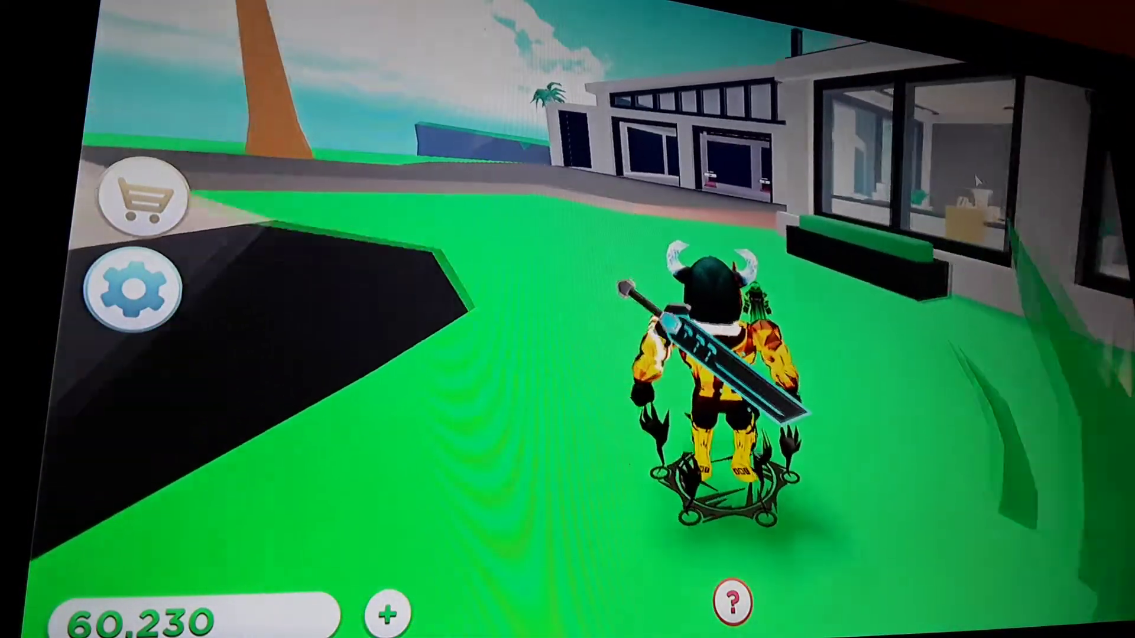
{"action": "key", "text": "w"}
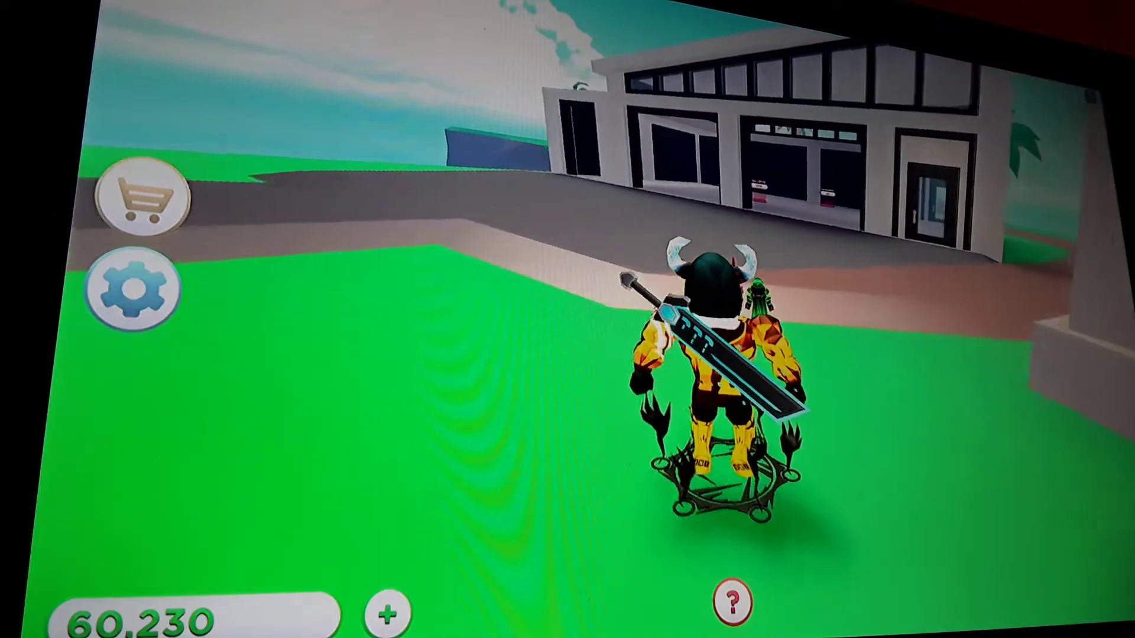
{"action": "key", "text": "w"}
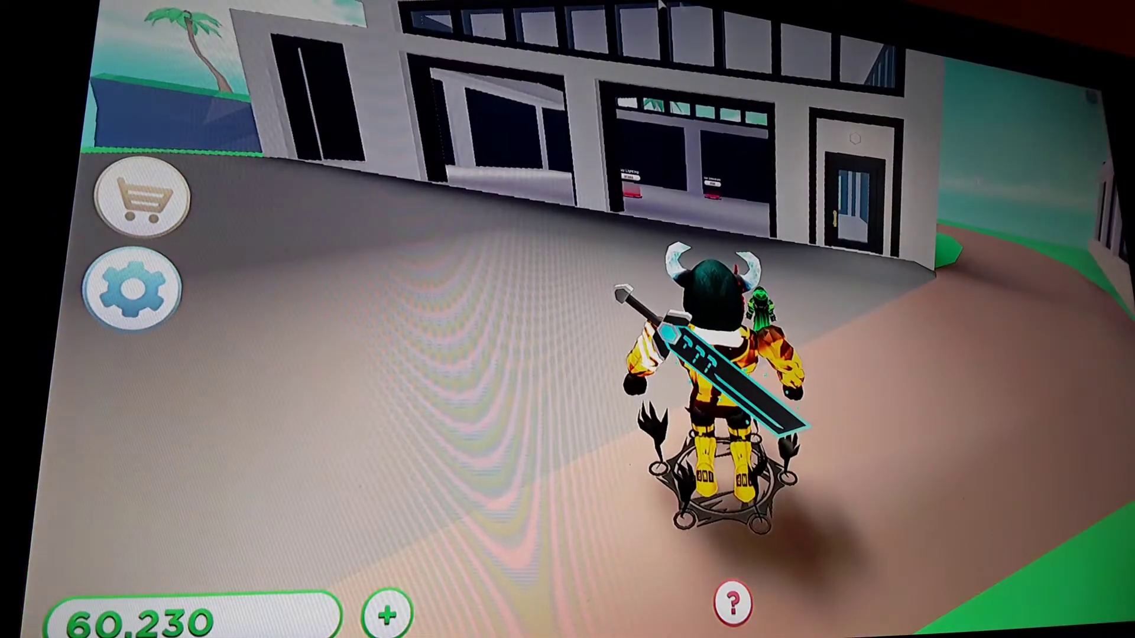
{"action": "key", "text": "w"}
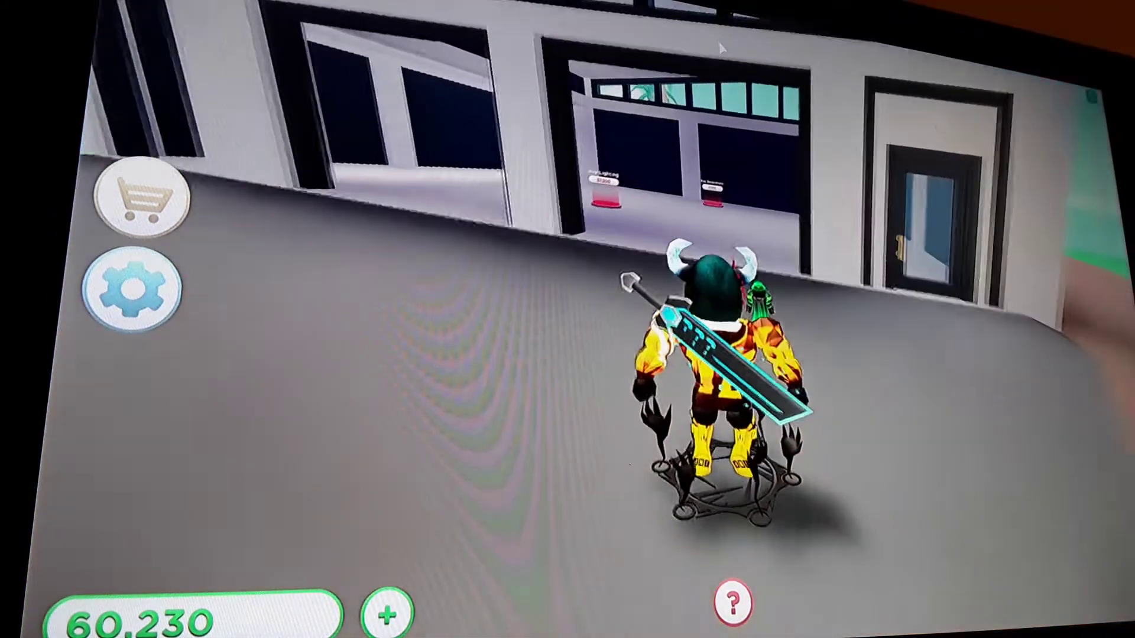
{"action": "key", "text": "w"}
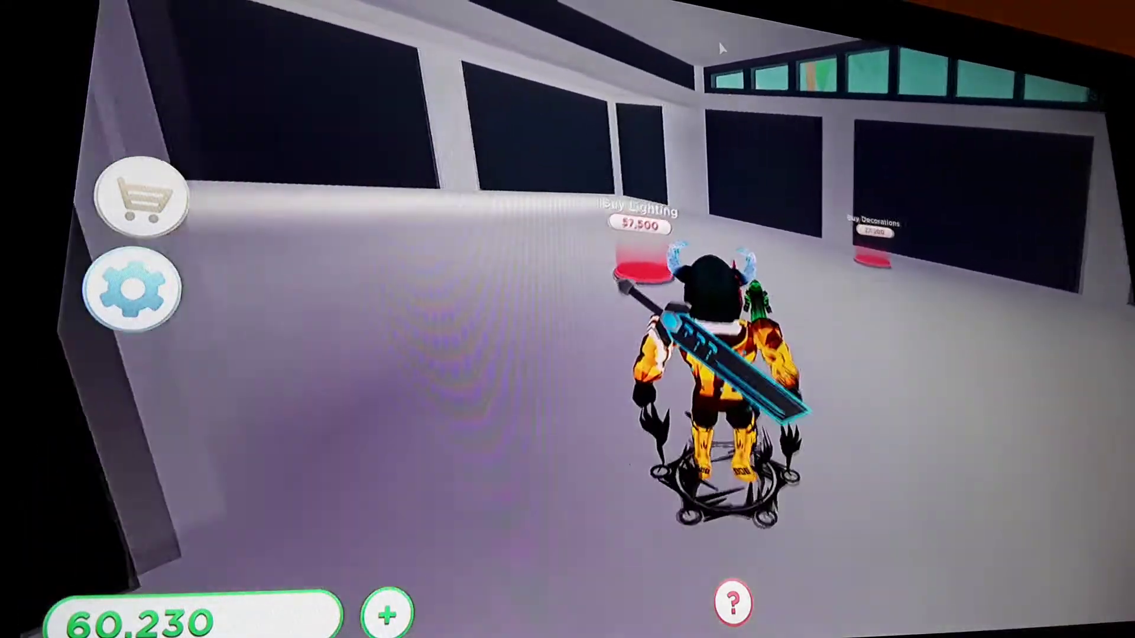
Step: Buy the garage Lighting for 57,500 and check the Muscle Car and Pickup Truck pads
{"action": "key", "text": "w"}
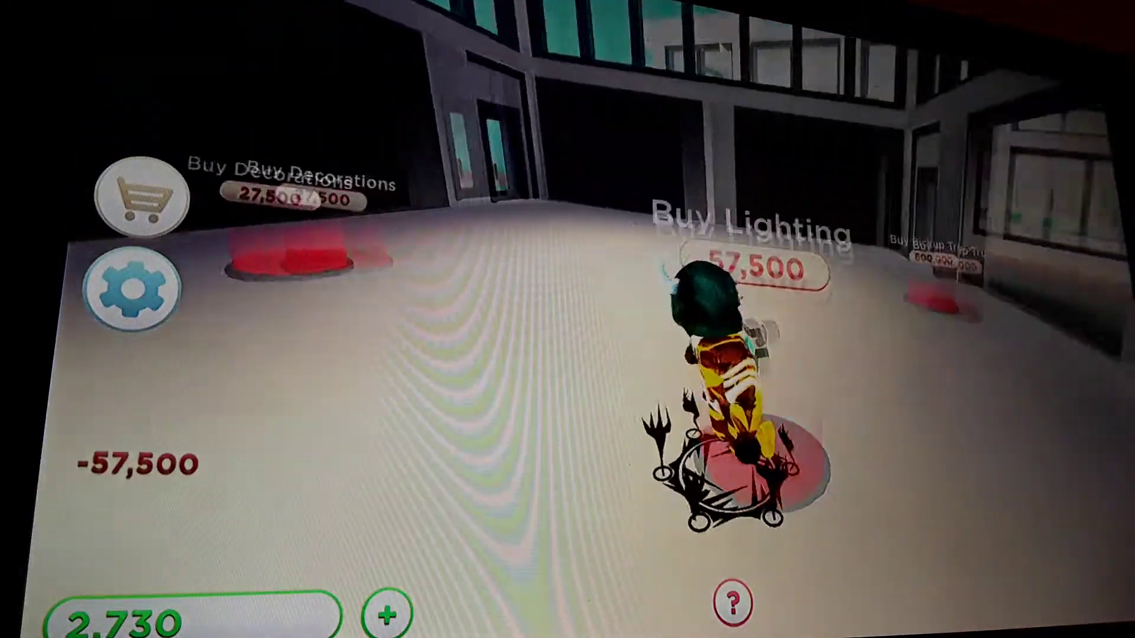
{"action": "key", "text": "s"}
{"action": "key", "text": "s"}
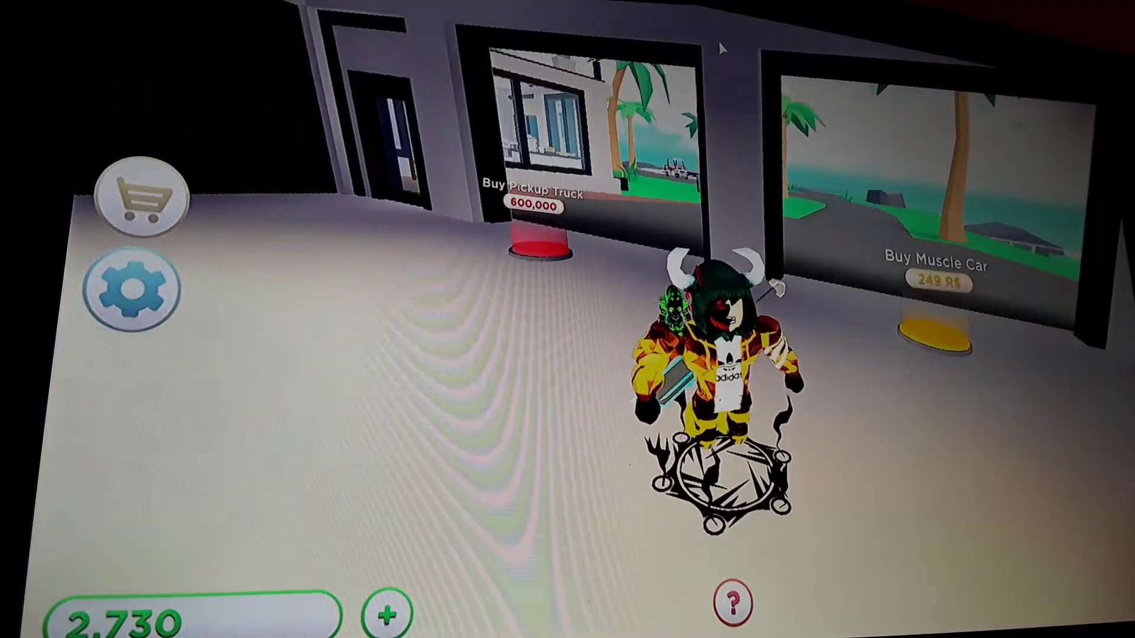
{"action": "key", "text": "w"}
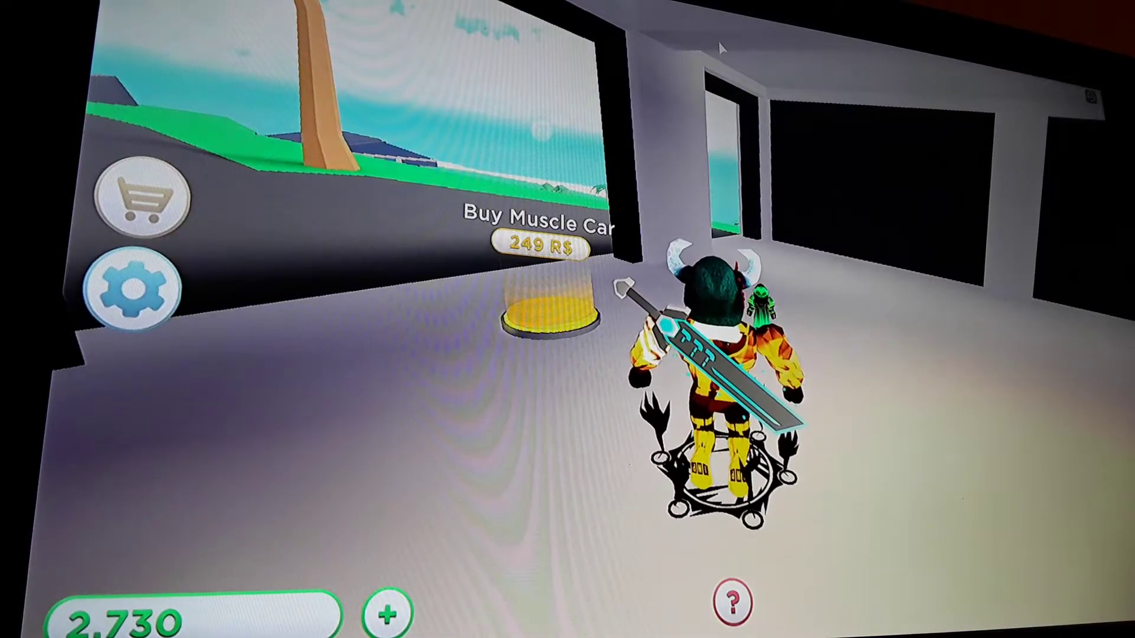
{"action": "key", "text": "Left"}
{"action": "key", "text": "w"}
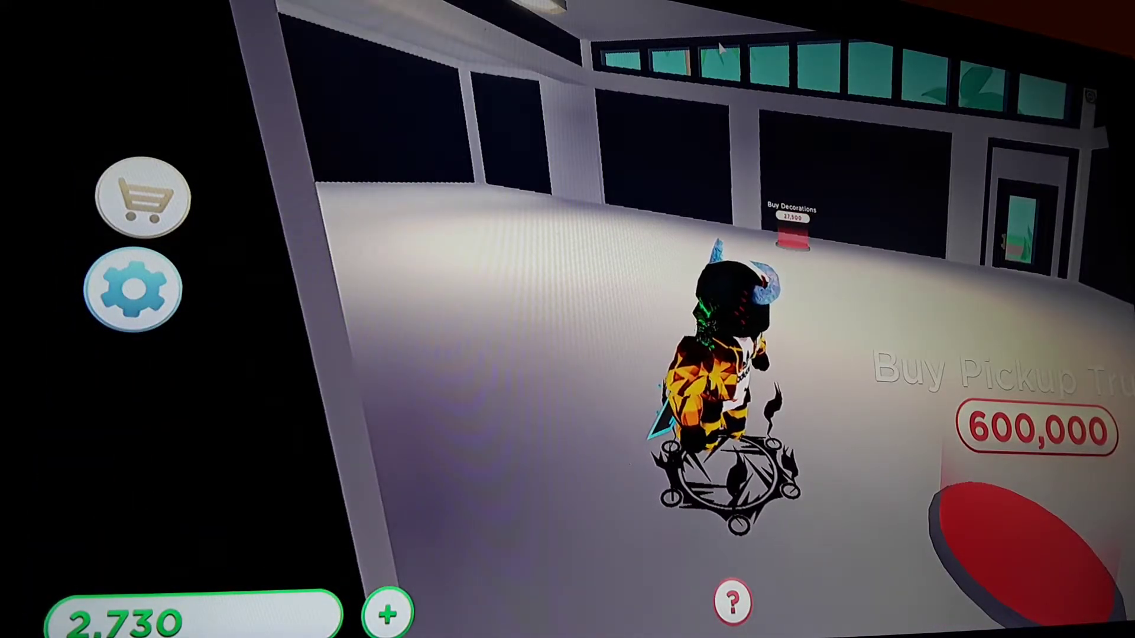
Step: Turn past the Buy Decorations pad and walk out of the garage onto the road
{"action": "key", "text": "Right"}
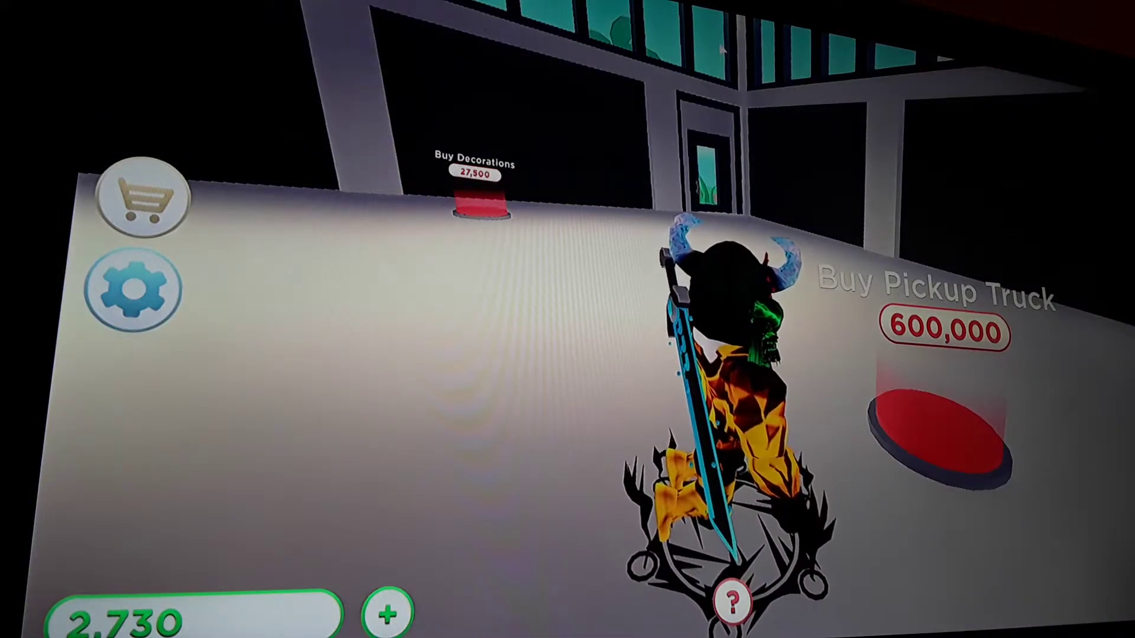
{"action": "key", "text": "Right"}
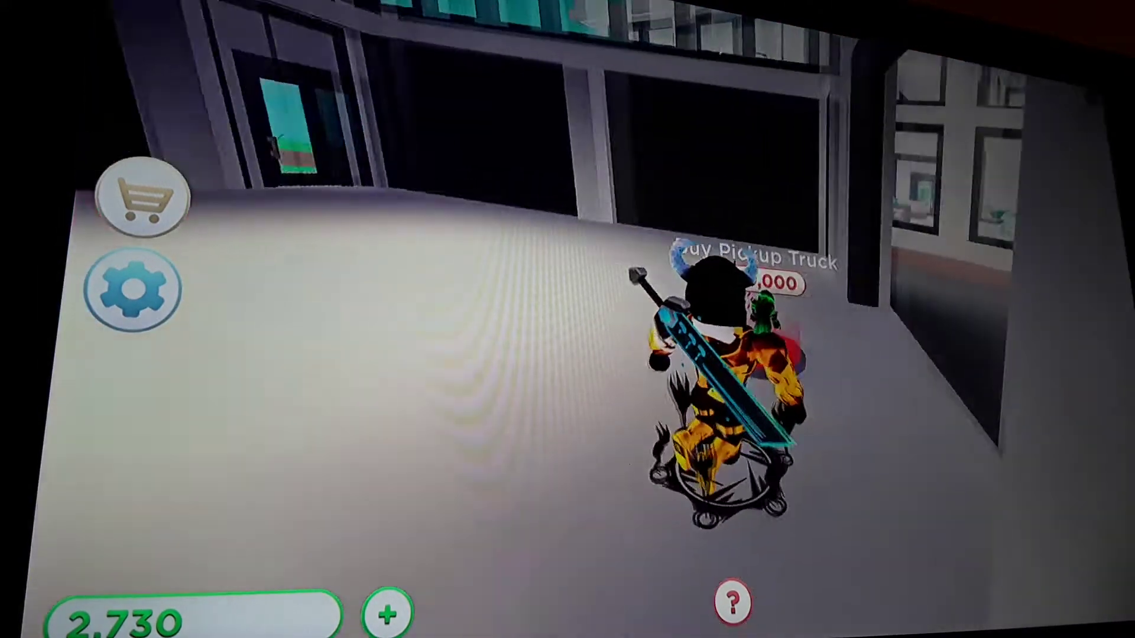
{"action": "key", "text": "w"}
Step: Walk along the road past the golf cart and into the villa
{"action": "key", "text": "w"}
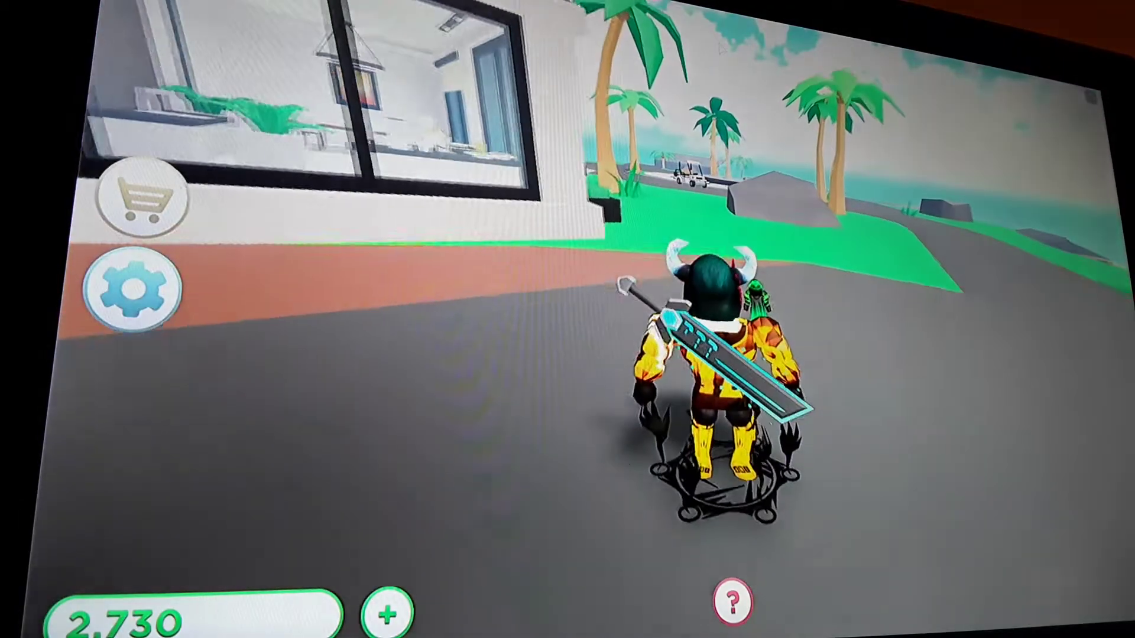
{"action": "key", "text": "w"}
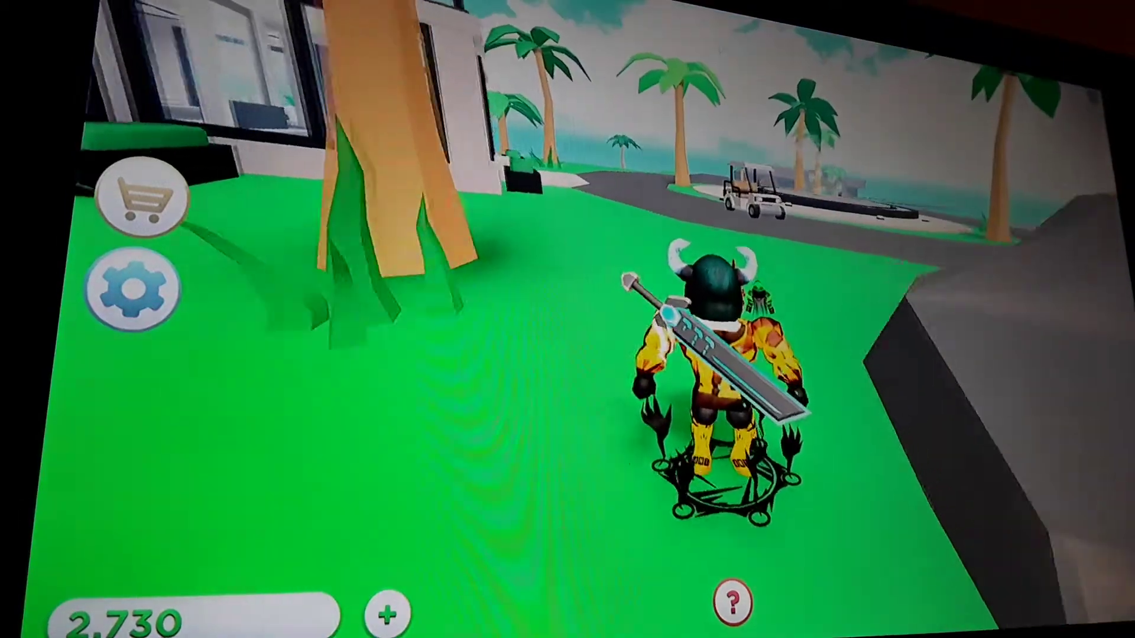
{"action": "key", "text": "w"}
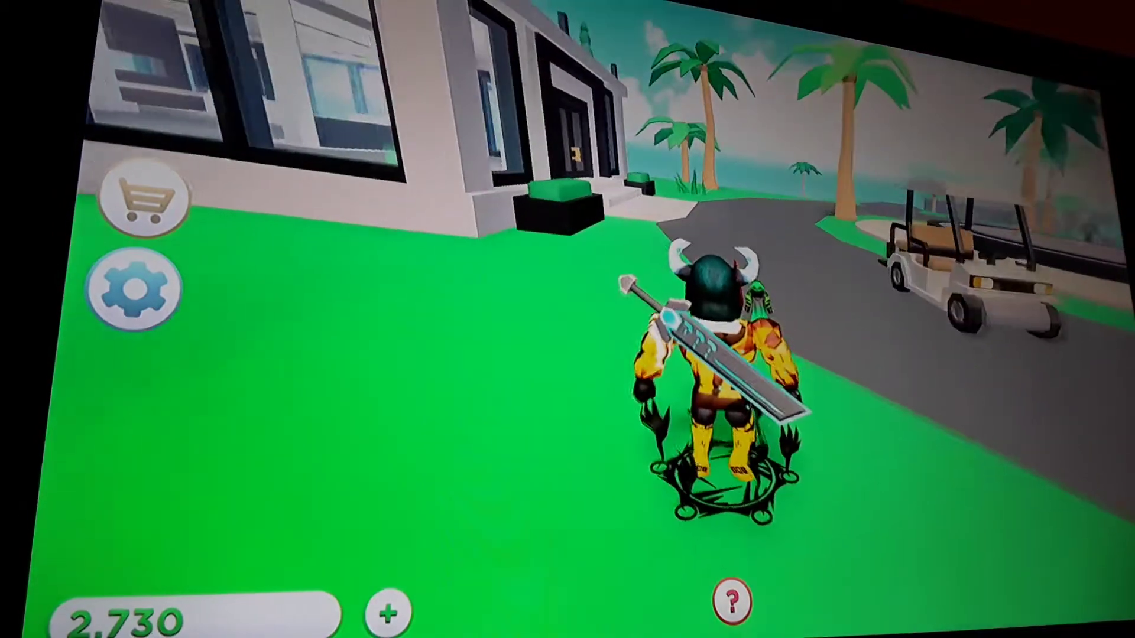
{"action": "key", "text": "w"}
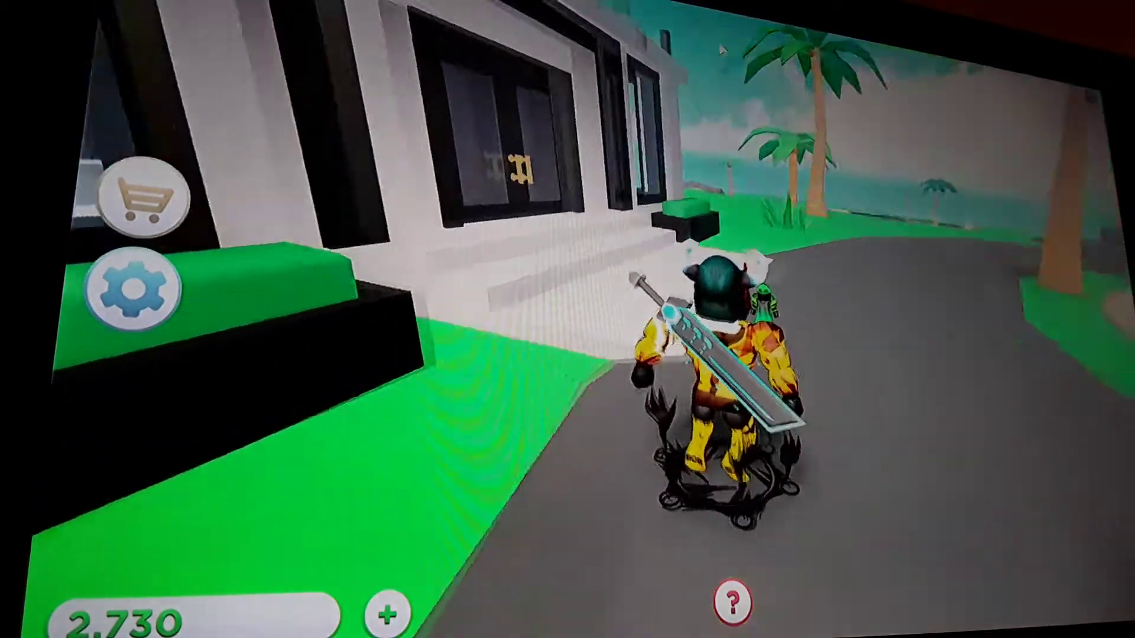
{"action": "key", "text": "w"}
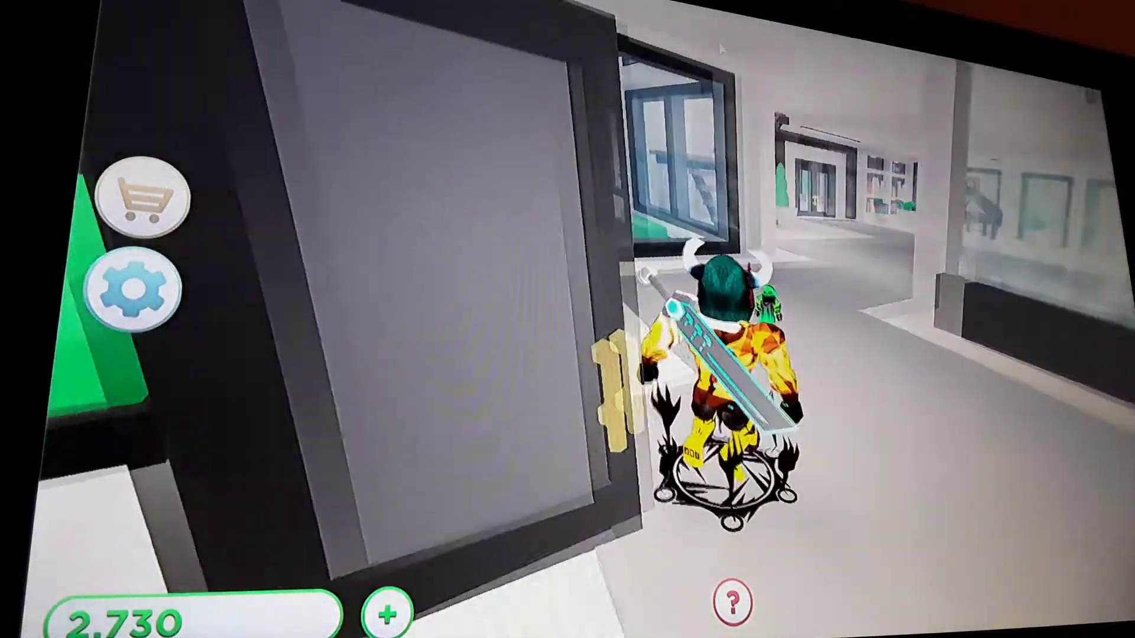
Step: Collect the villa's earnings at the Collect Here machine, then head down the path toward the garage
{"action": "key", "text": "w"}
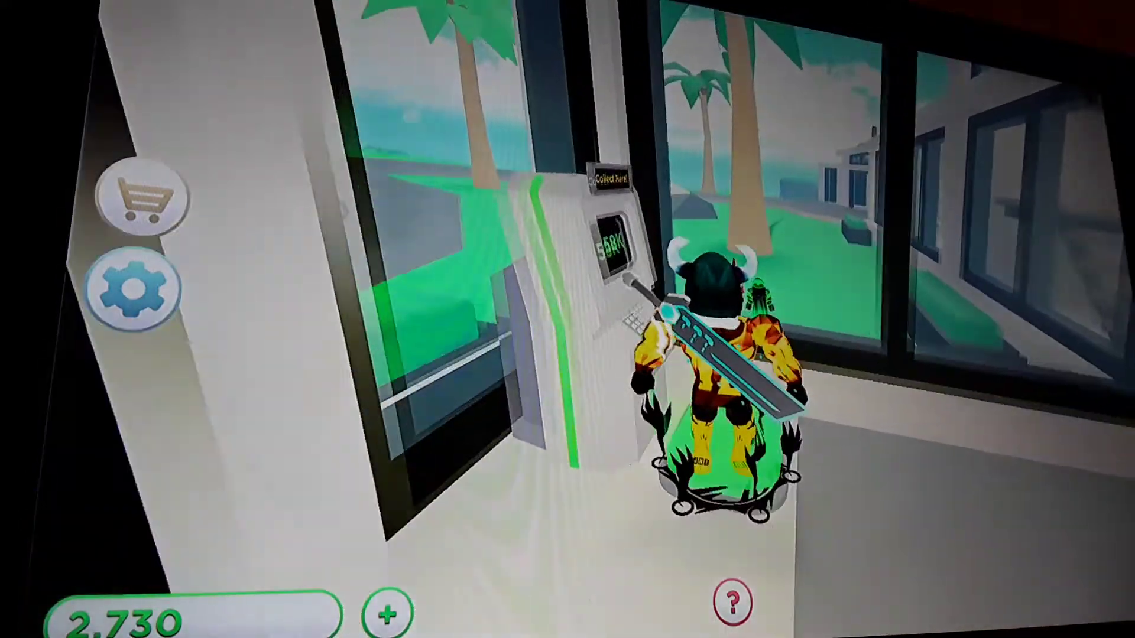
{"action": "key", "text": "a"}
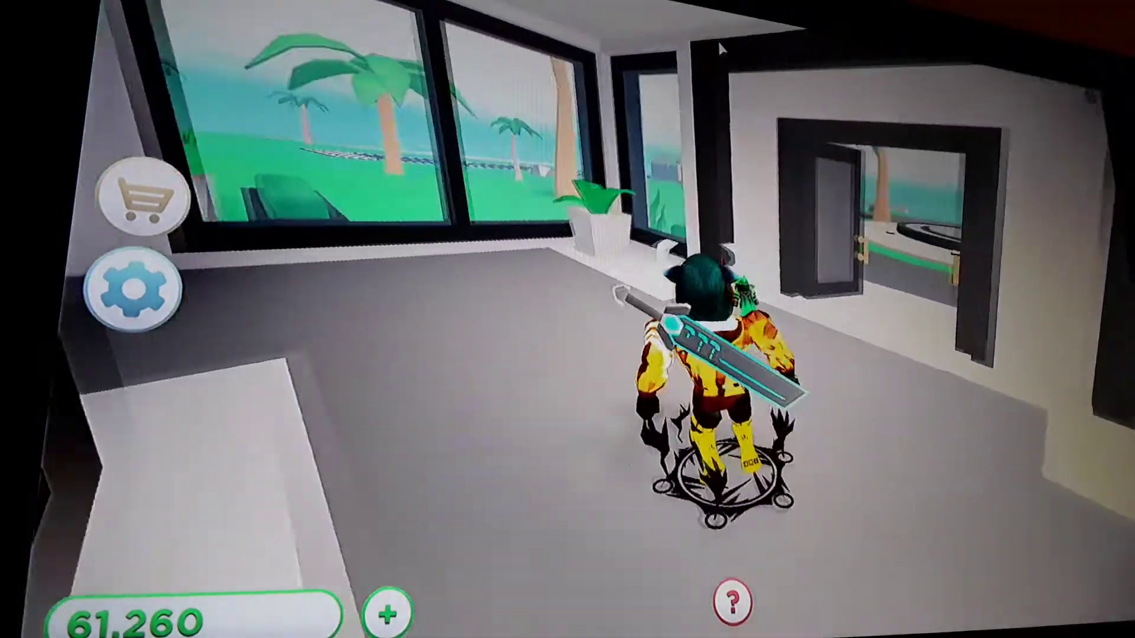
{"action": "key", "text": "w"}
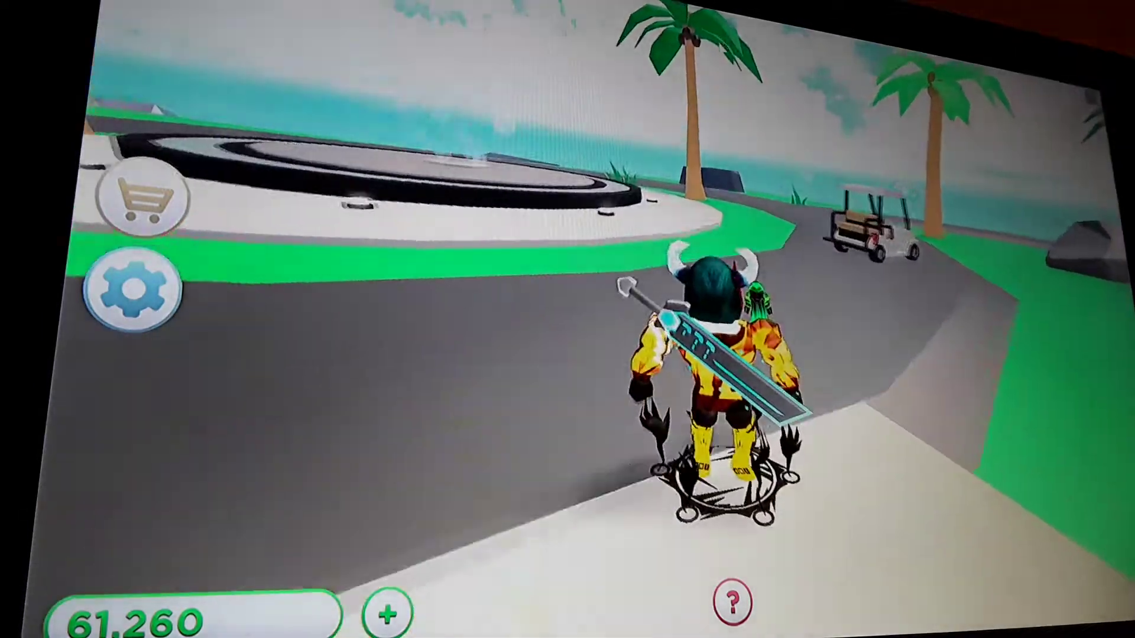
{"action": "key", "text": "d"}
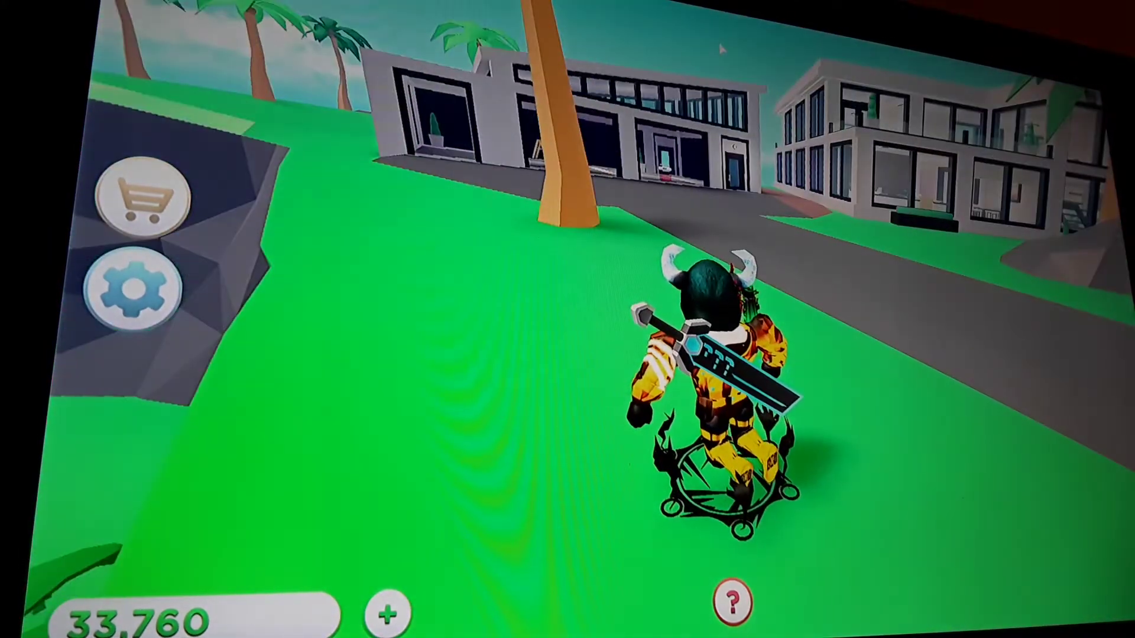
{"action": "scroll", "coordinate": [896, 380], "scroll_direction": "down", "scroll_amount": 10}
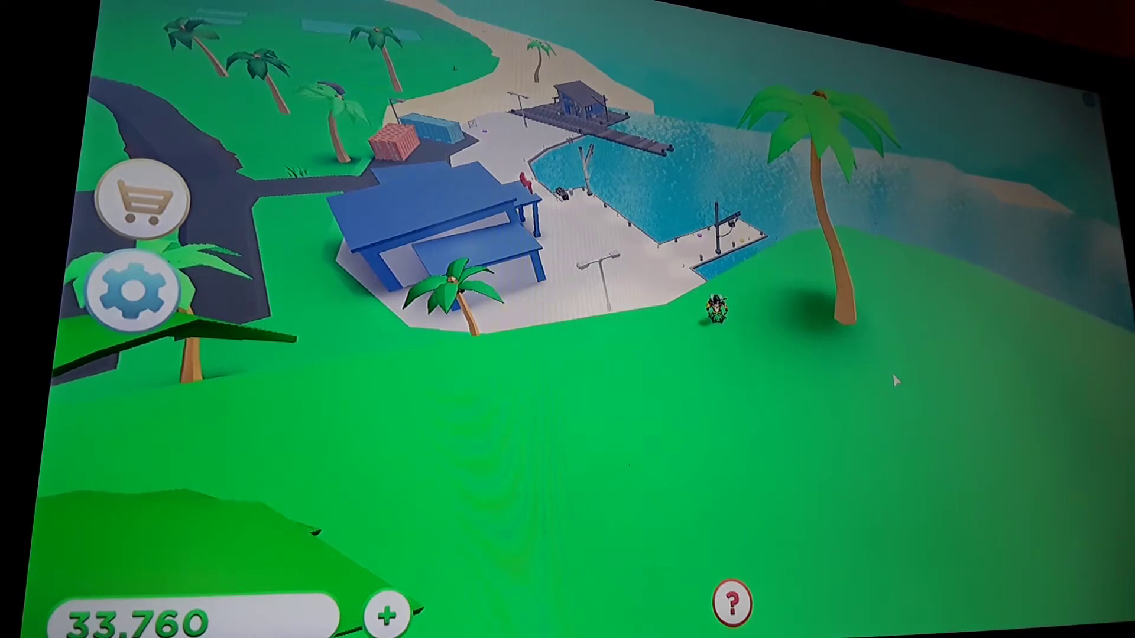